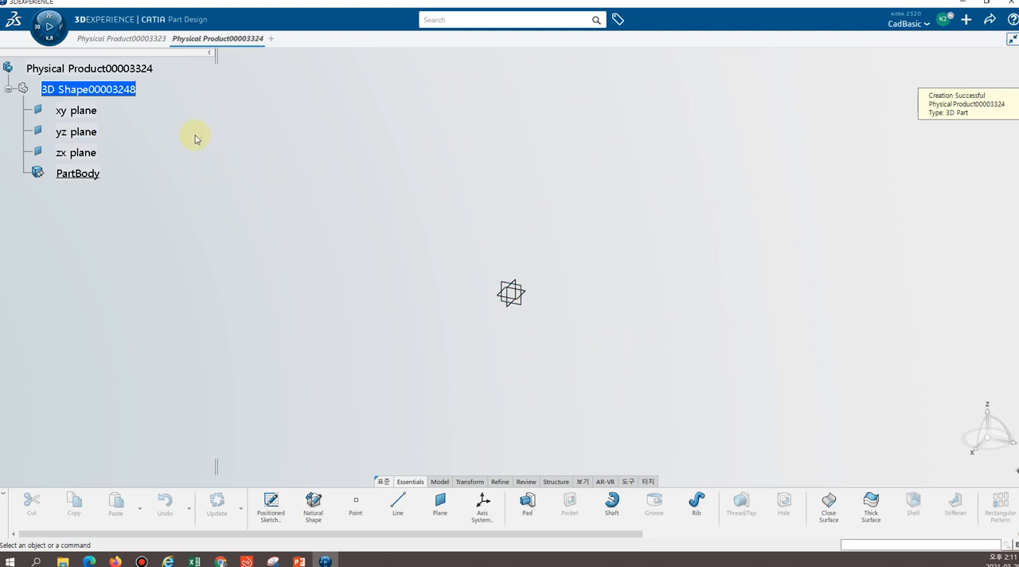
Sketch a rectangle on the xy plane with one corner on the origin, and exit the sketch
{"action": "left_click", "coordinate": [67, 111]}
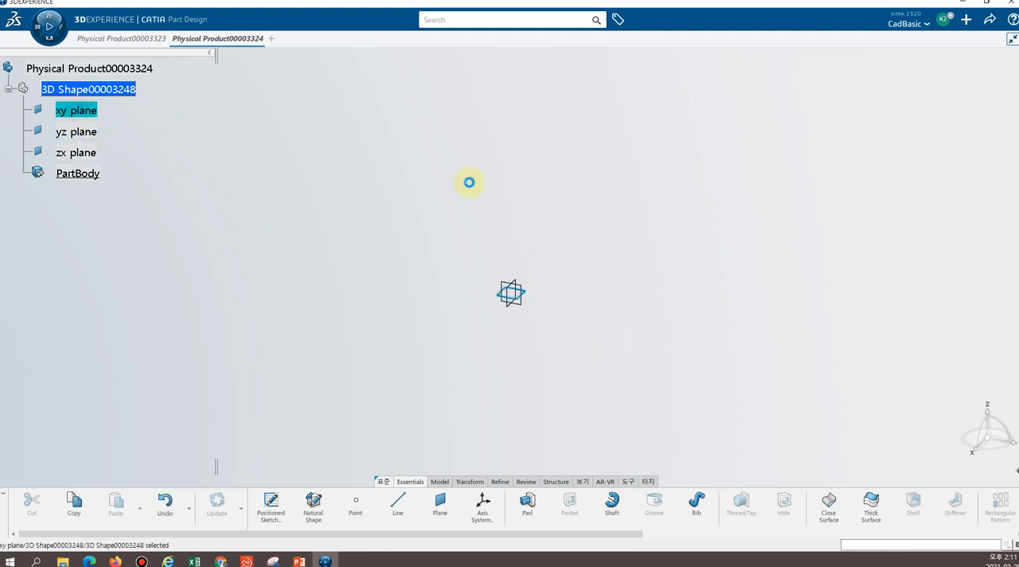
{"action": "left_click", "coordinate": [273, 507]}
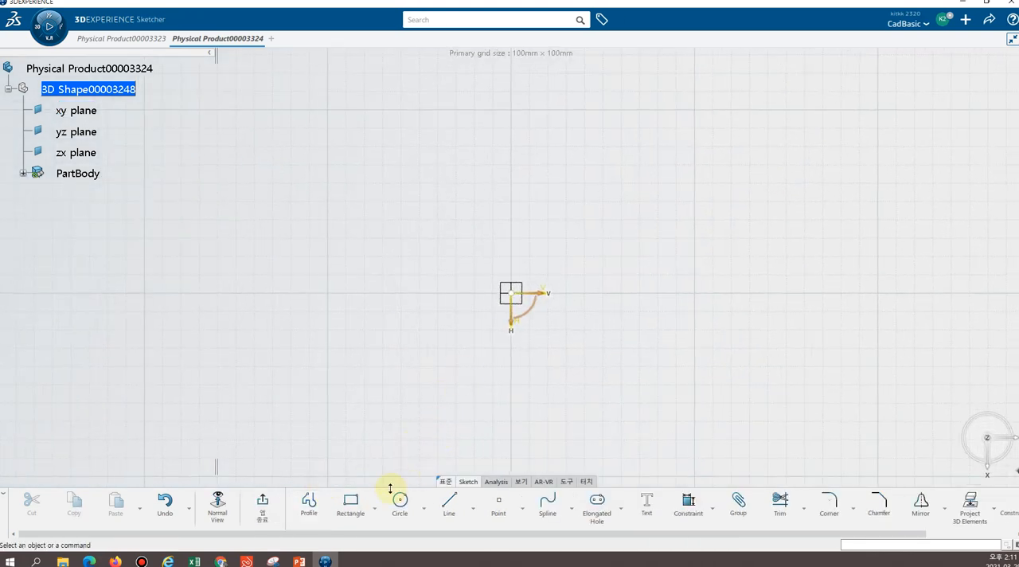
{"action": "left_click", "coordinate": [350, 503]}
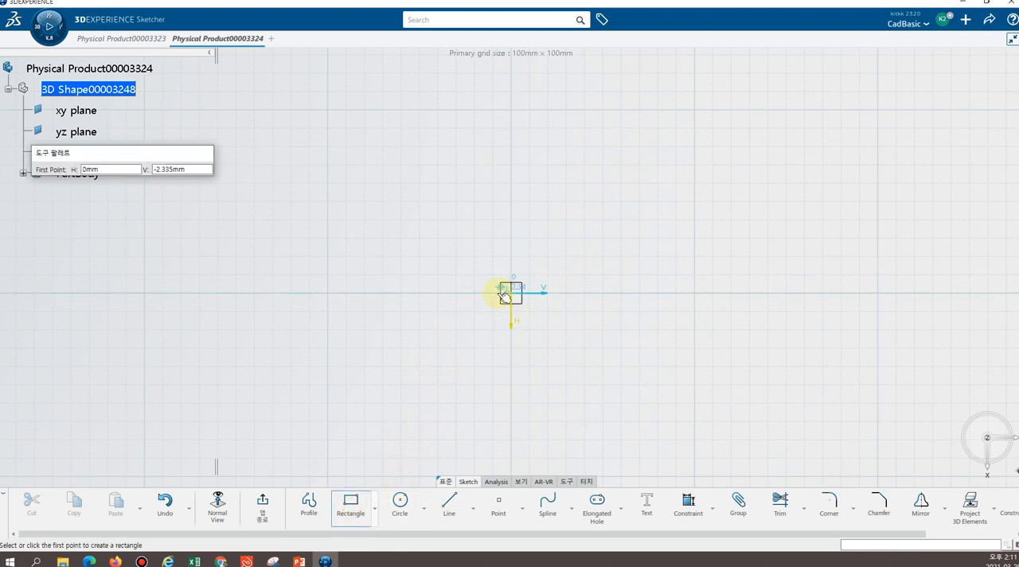
{"action": "left_click", "coordinate": [510, 293]}
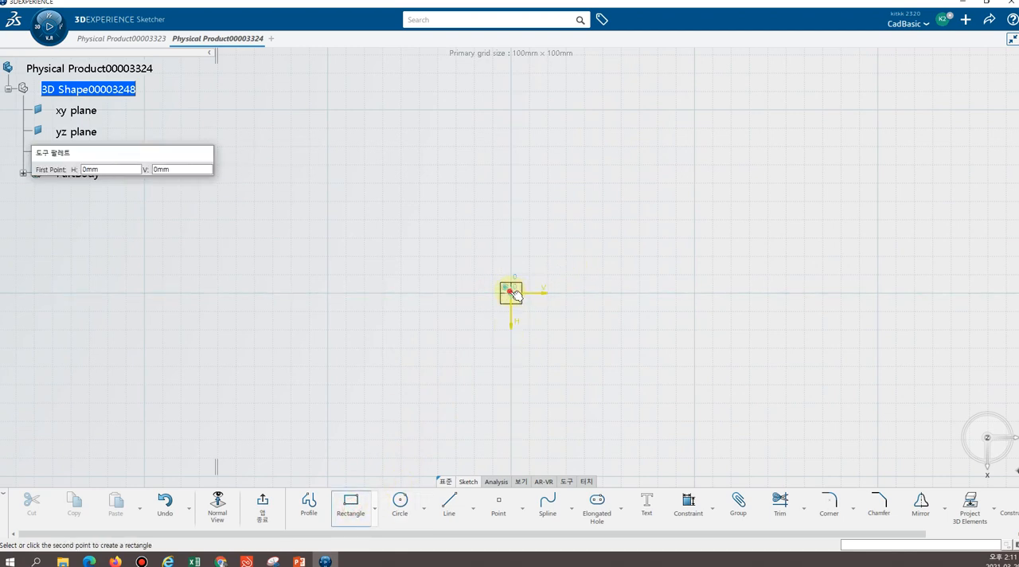
{"action": "left_click", "coordinate": [686, 191]}
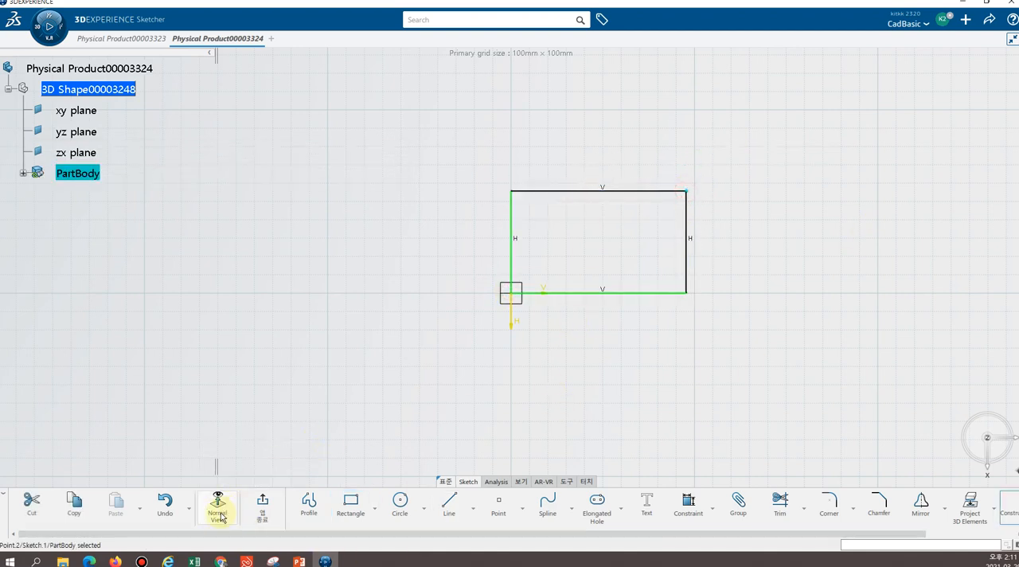
{"action": "left_click", "coordinate": [262, 508]}
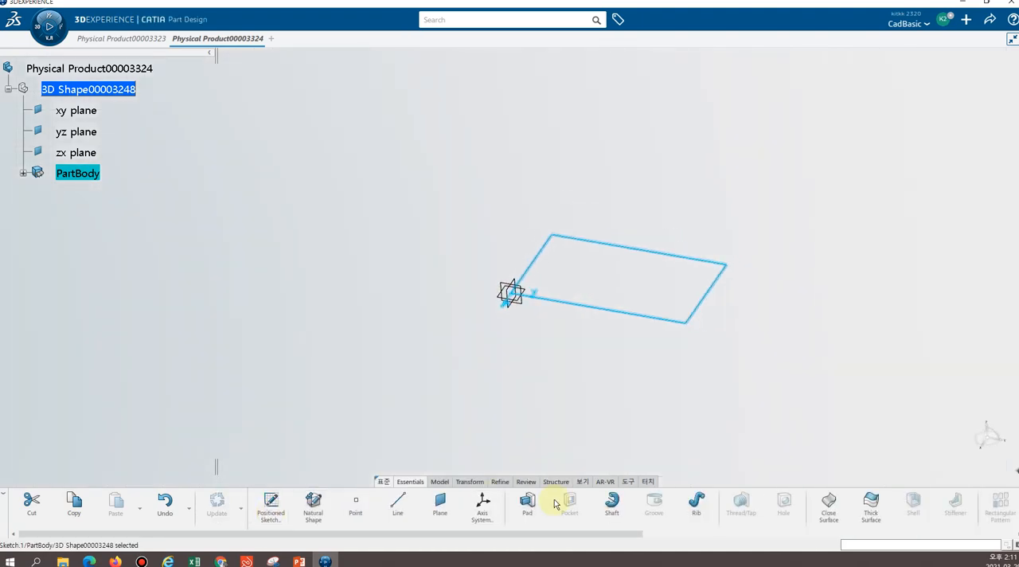
Extrude the rectangle as a pad with a length of 20 mm
{"action": "left_click", "coordinate": [526, 504]}
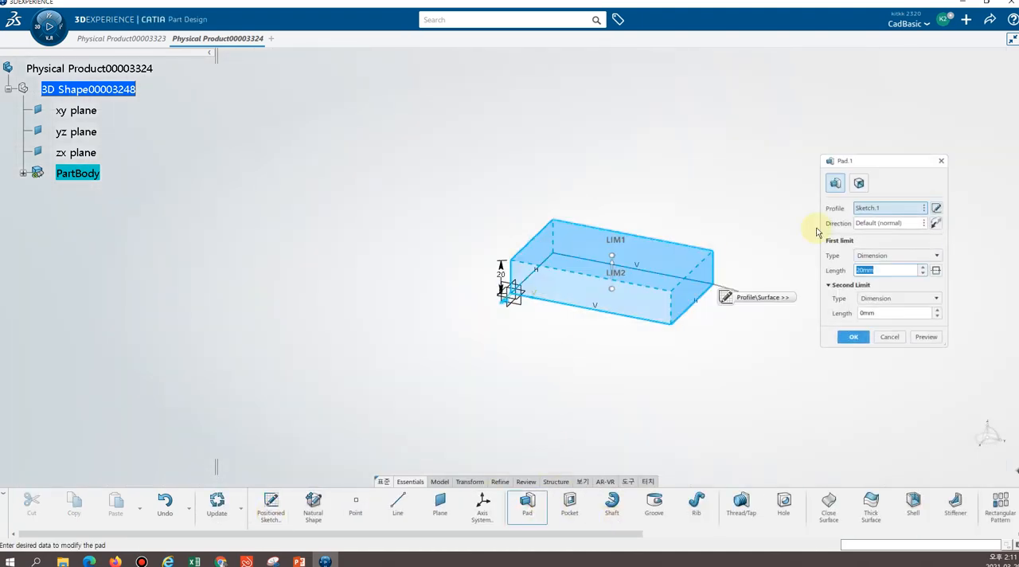
{"action": "left_click", "coordinate": [848, 336]}
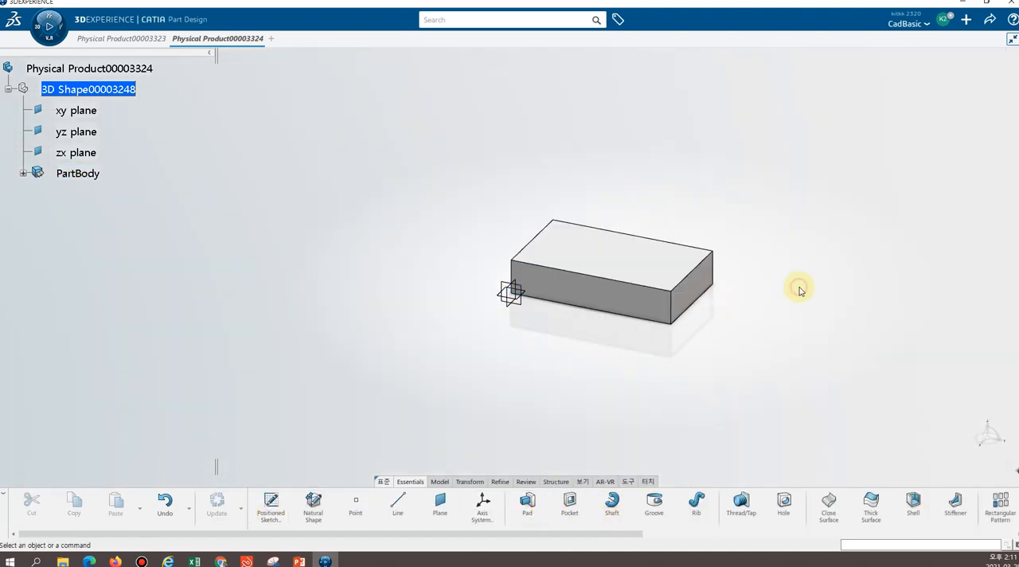
{"action": "middle_click_drag", "start_coordinate": [806, 247], "coordinate": [700, 245]}
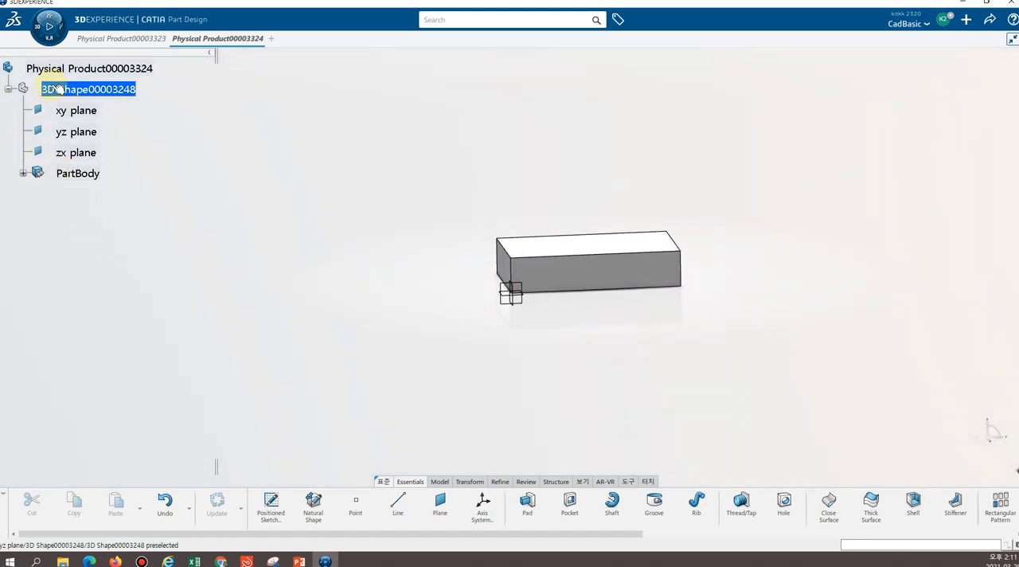
Expand PartBody and its pad in the tree down to the base sketch, and select that sketch
{"action": "left_click", "coordinate": [23, 174]}
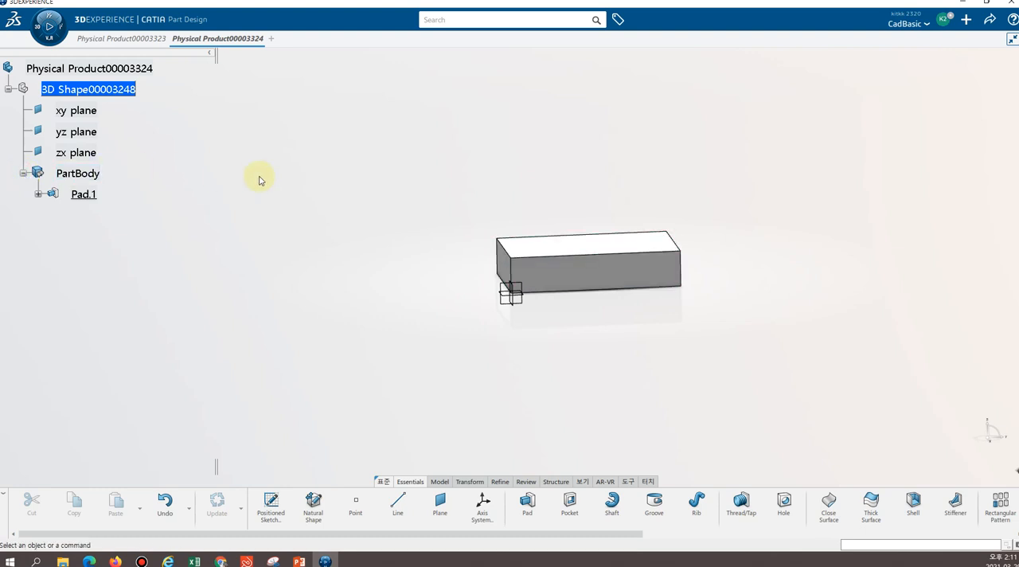
{"action": "left_click", "coordinate": [72, 173]}
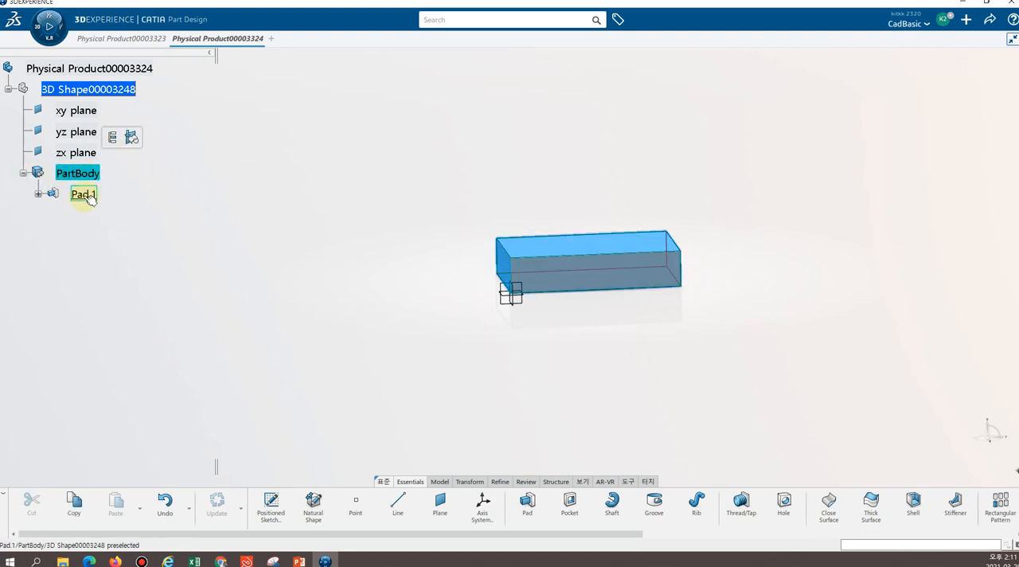
{"action": "left_click", "coordinate": [86, 197]}
{"action": "left_click", "coordinate": [86, 174]}
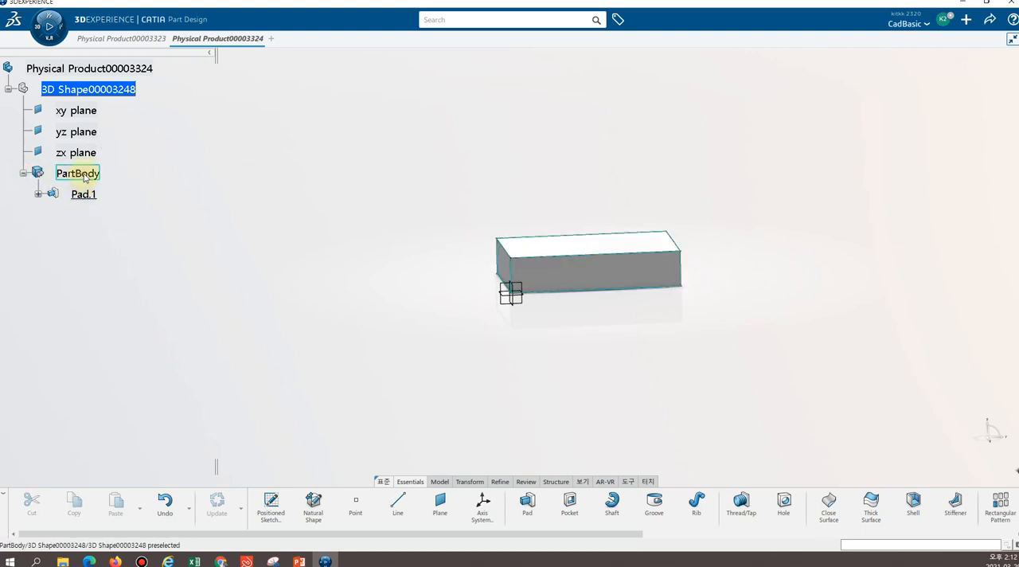
{"action": "left_click", "coordinate": [38, 194]}
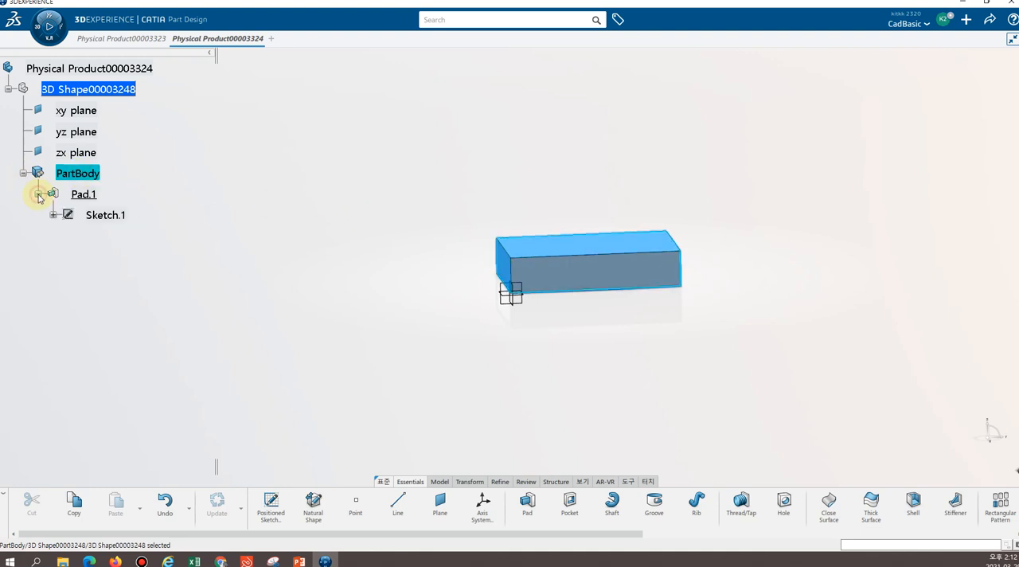
{"action": "left_click", "coordinate": [110, 218]}
Reopen the pad's base sketch, inspect its plane and rectangle at an angle, and exit the sketch
{"action": "middle_click_drag", "start_coordinate": [591, 275], "coordinate": [302, 244]}
{"action": "double_click", "coordinate": [121, 215]}
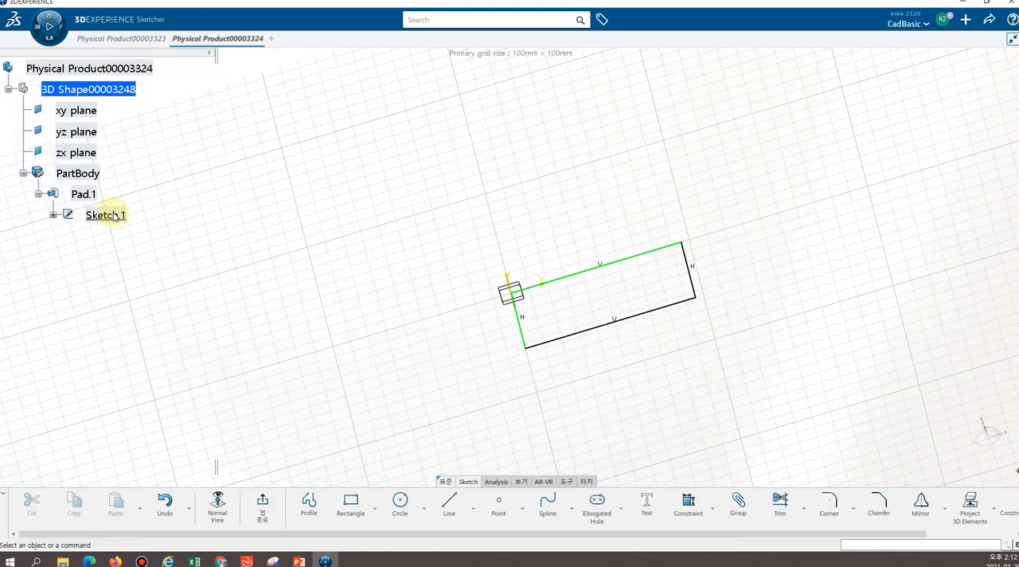
{"action": "middle_click_drag", "start_coordinate": [552, 252], "coordinate": [428, 381]}
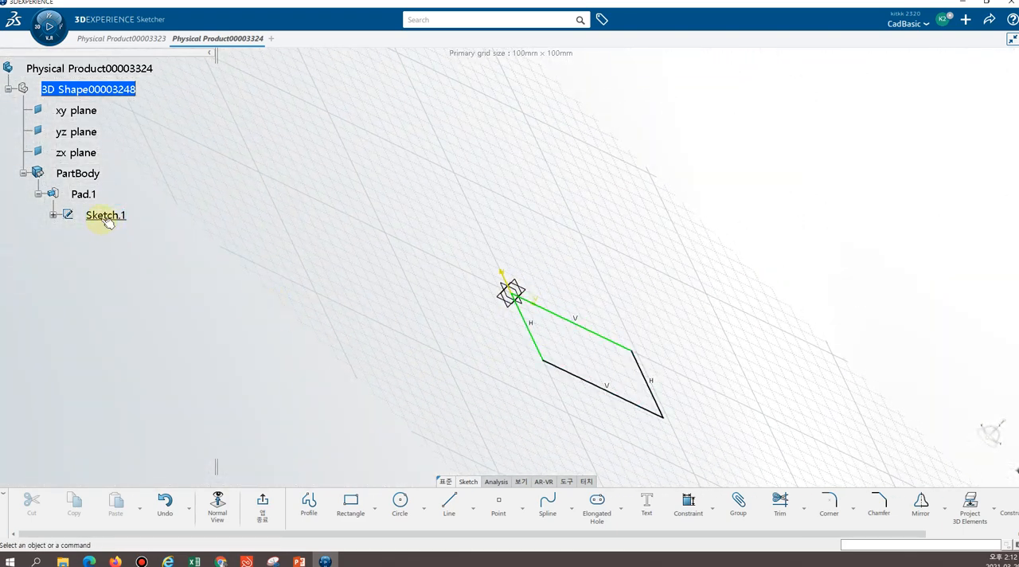
{"action": "left_click", "coordinate": [83, 192]}
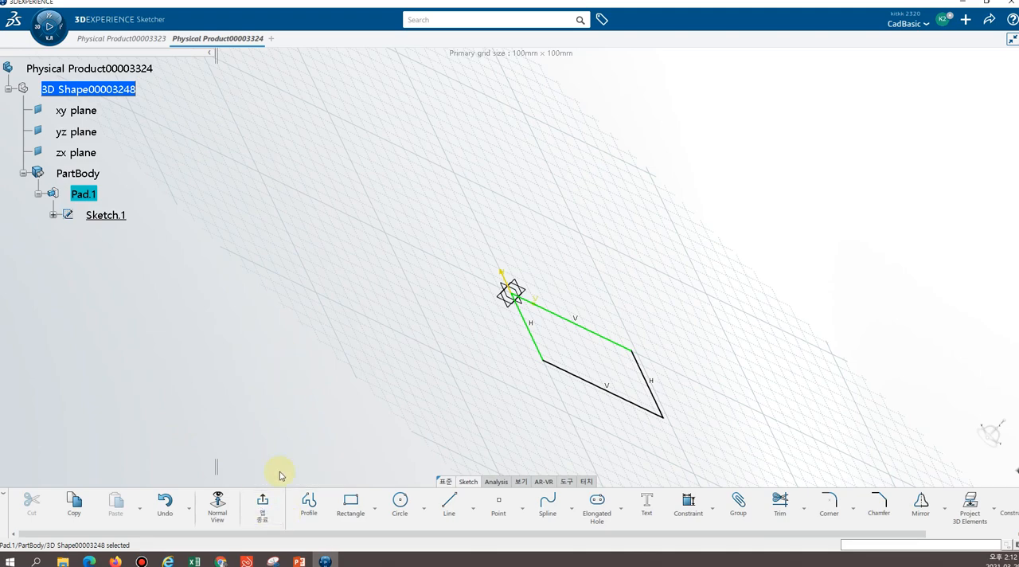
{"action": "left_click", "coordinate": [263, 509]}
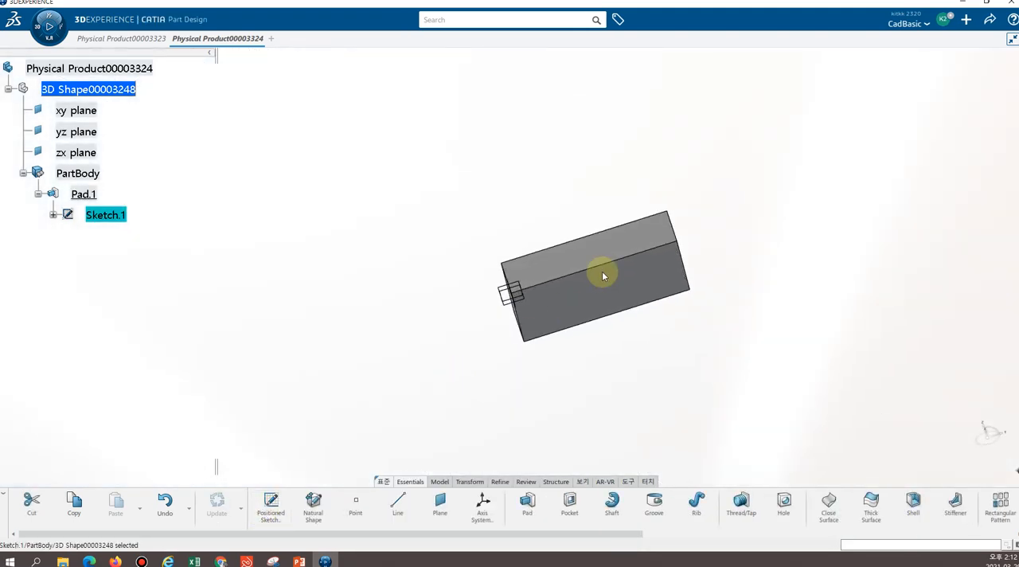
Examine the block's side faces and their location relative to the reference planes from several directions
{"action": "middle_click_drag", "start_coordinate": [586, 171], "coordinate": [421, 174]}
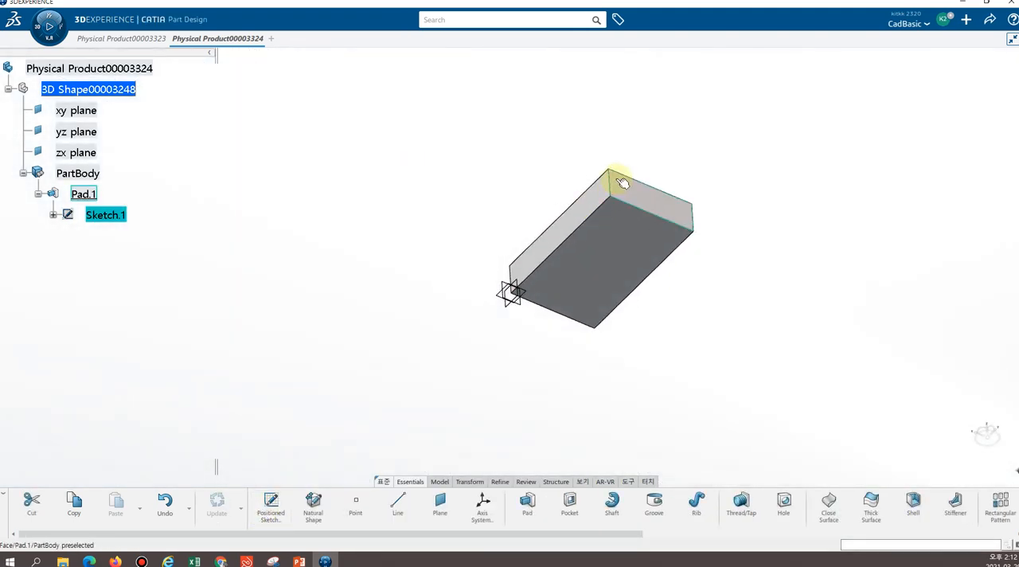
{"action": "middle_click_drag", "start_coordinate": [745, 296], "coordinate": [445, 291]}
{"action": "middle_click_drag", "start_coordinate": [687, 230], "coordinate": [762, 298]}
{"action": "left_click", "coordinate": [728, 327]}
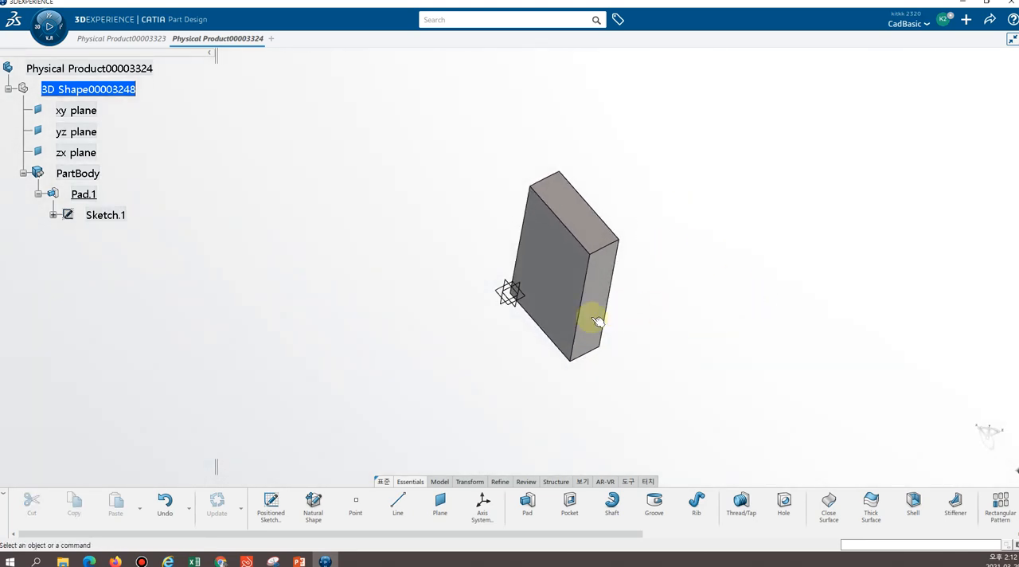
{"action": "middle_click_drag", "start_coordinate": [653, 337], "coordinate": [552, 166]}
{"action": "middle_click_drag", "start_coordinate": [712, 265], "coordinate": [651, 358]}
{"action": "middle_click_drag", "start_coordinate": [628, 186], "coordinate": [601, 250]}
{"action": "middle_click_drag", "start_coordinate": [564, 178], "coordinate": [644, 143]}
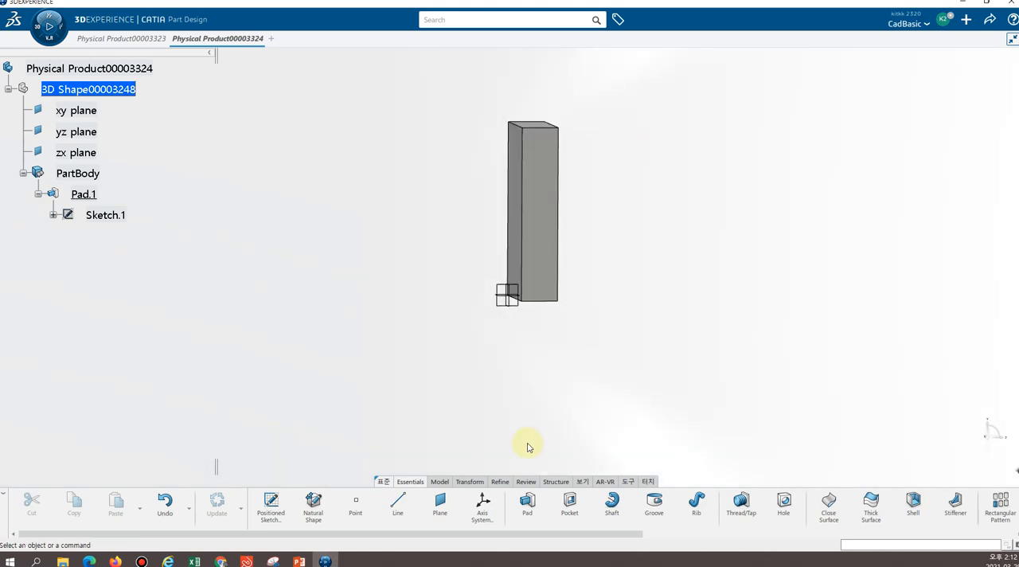
Start a positioned sketch and preview the block's long narrow side face as its support
{"action": "left_click", "coordinate": [270, 516]}
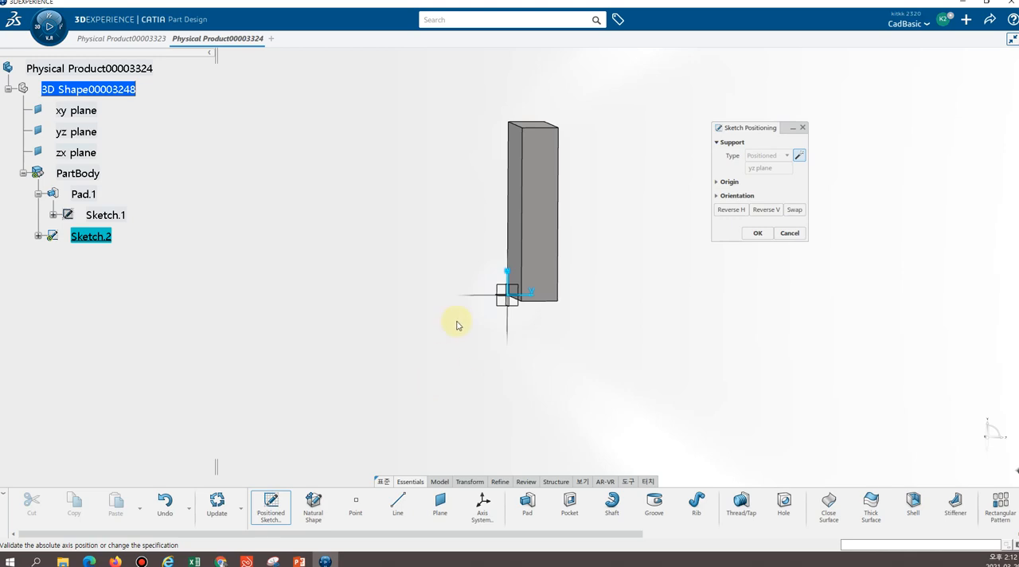
{"action": "mouse_move", "coordinate": [421, 265]}
{"action": "middle_mouse_down"}
{"action": "mouse_move", "coordinate": [455, 291]}
{"action": "mouse_move", "coordinate": [562, 324]}
{"action": "middle_mouse_up"}
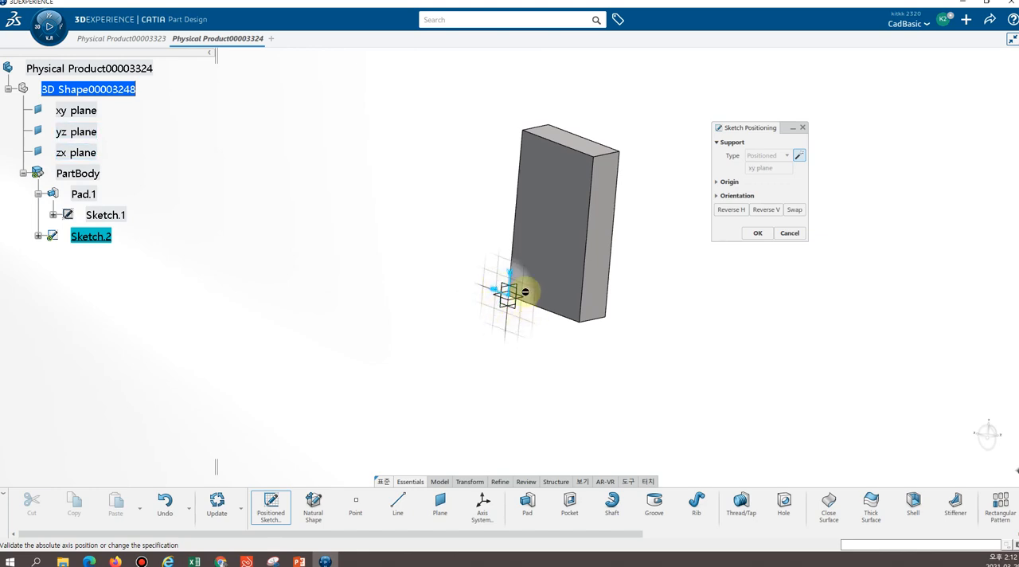
{"action": "middle_click_drag", "start_coordinate": [667, 291], "coordinate": [546, 264]}
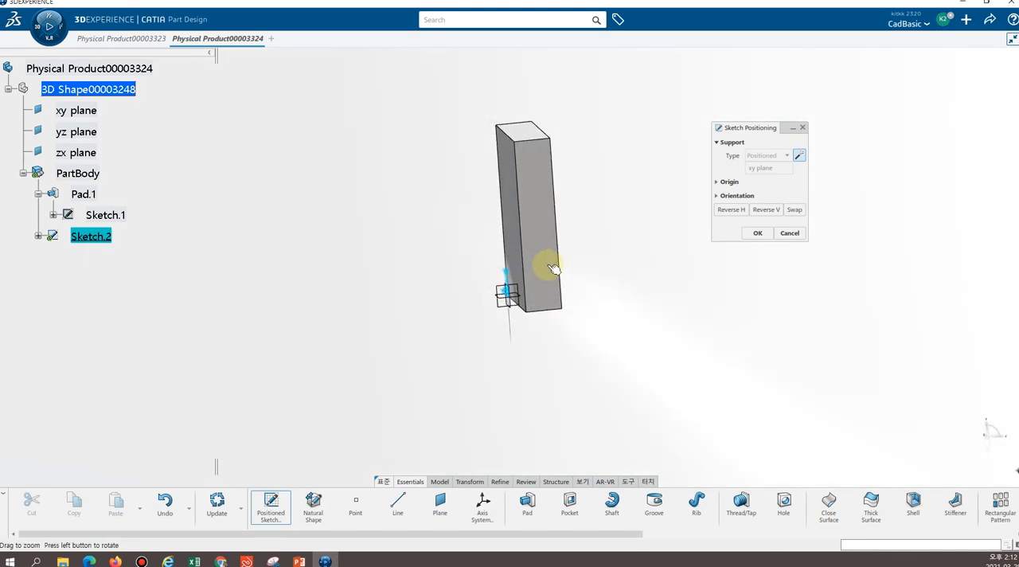
{"action": "left_click", "coordinate": [553, 233]}
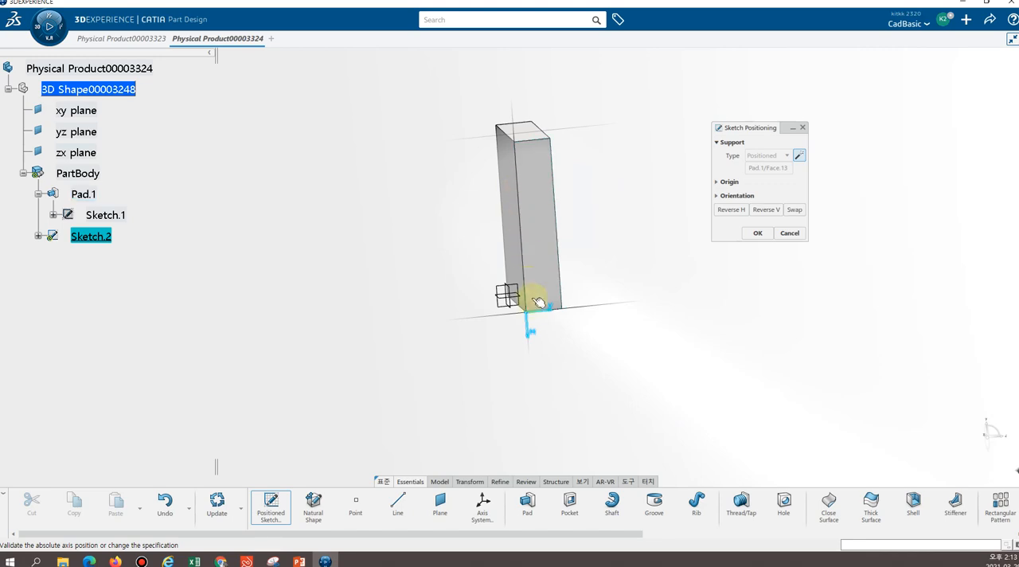
{"action": "middle_click_drag", "start_coordinate": [587, 262], "coordinate": [586, 297]}
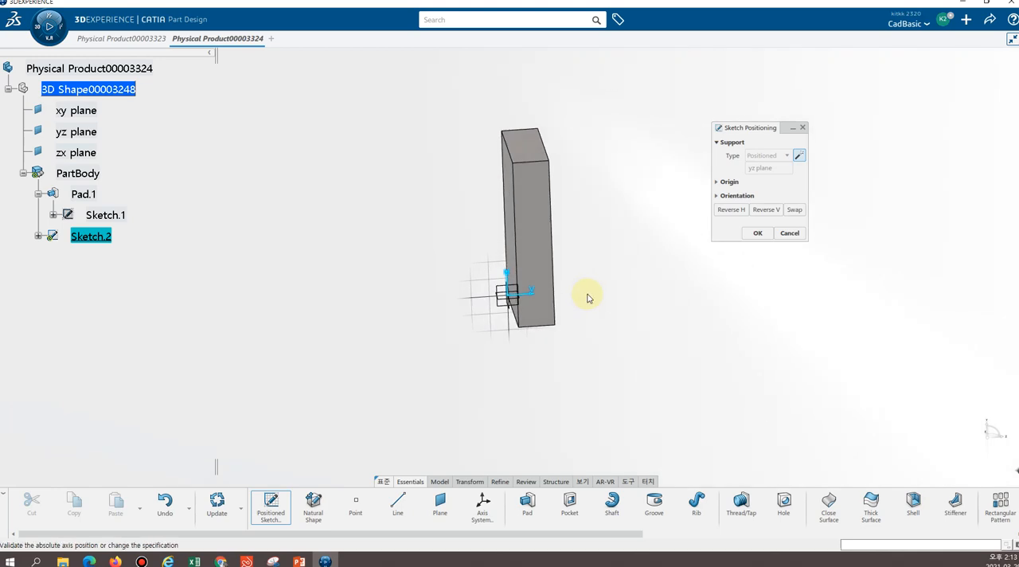
{"action": "left_click", "coordinate": [539, 326]}
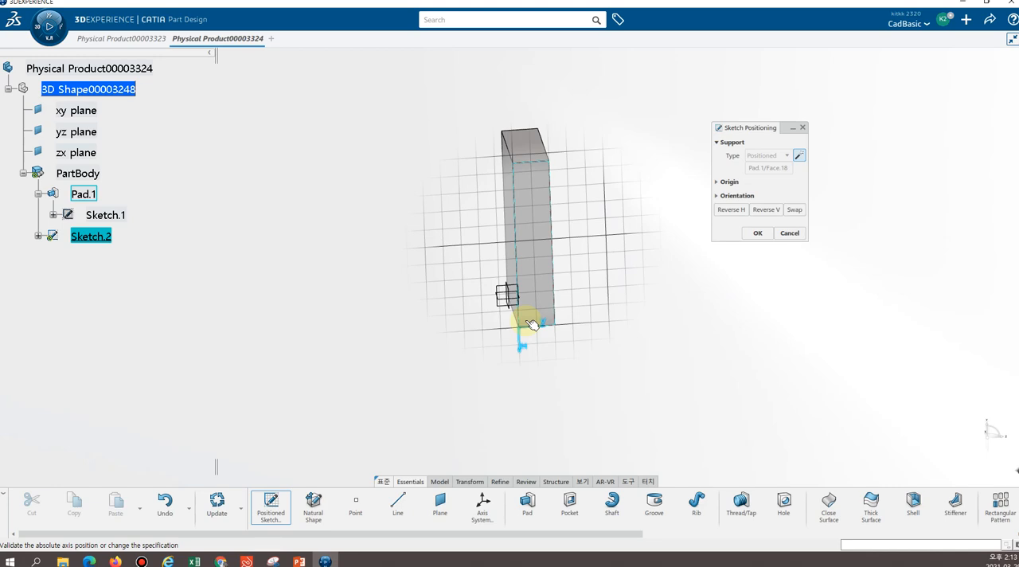
{"action": "left_click", "coordinate": [532, 325]}
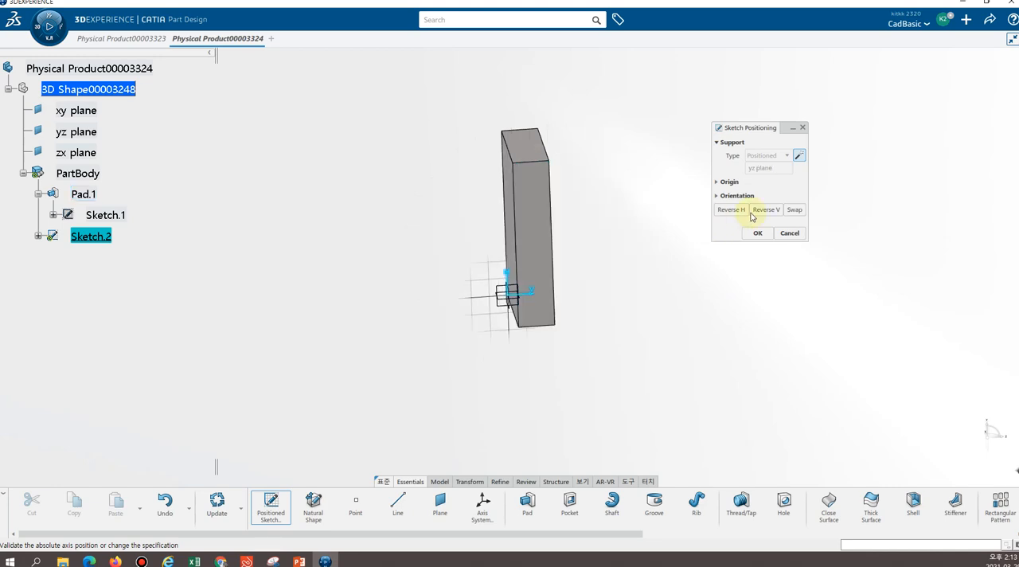
Swap the sketch axes, reverse the H direction, and place the positioned sketch on the block's long narrow side face
{"action": "left_click", "coordinate": [794, 212]}
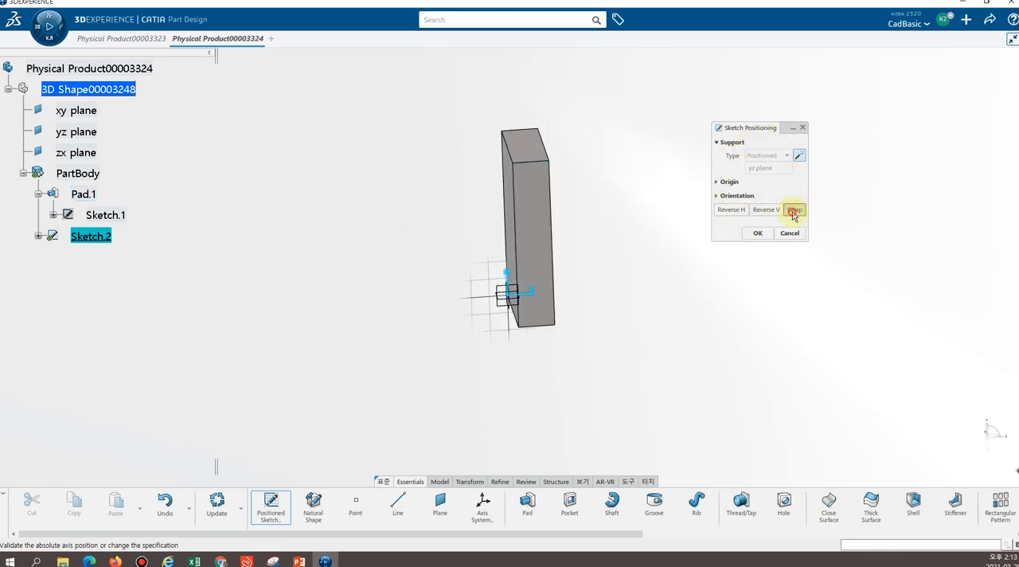
{"action": "left_click", "coordinate": [539, 263]}
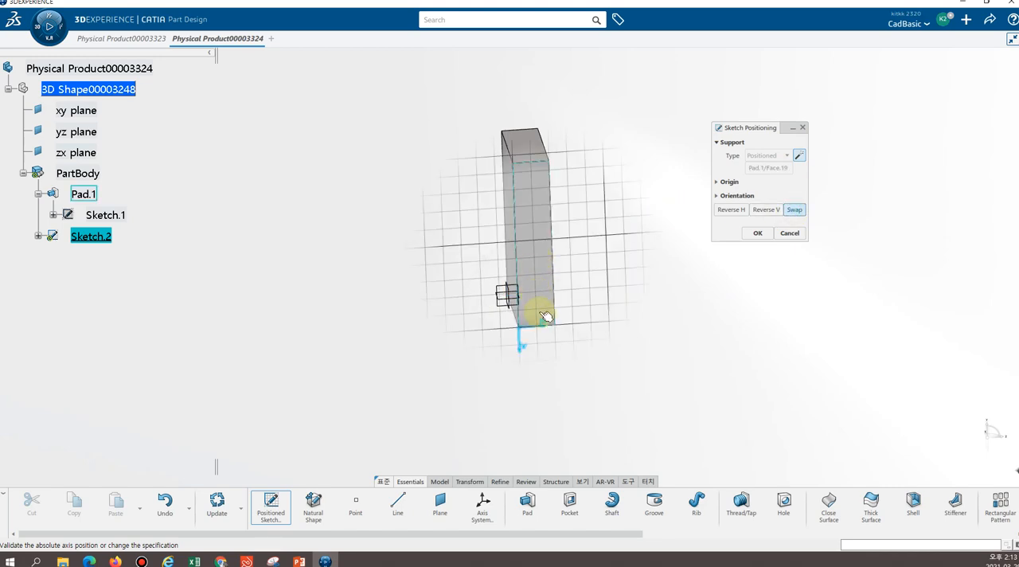
{"action": "left_click", "coordinate": [551, 320]}
{"action": "left_click", "coordinate": [547, 326]}
{"action": "left_click", "coordinate": [546, 314]}
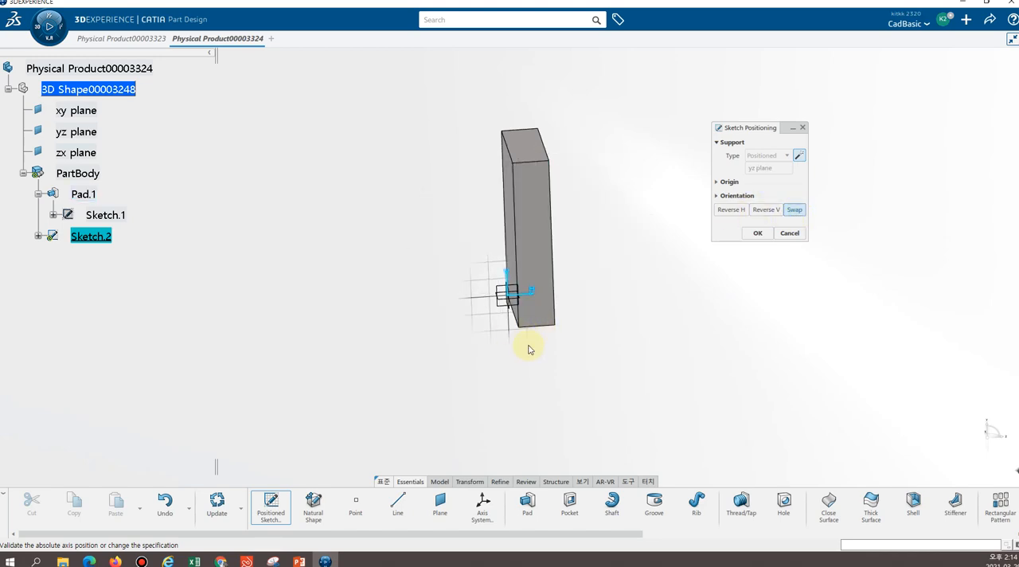
{"action": "left_click", "coordinate": [541, 319]}
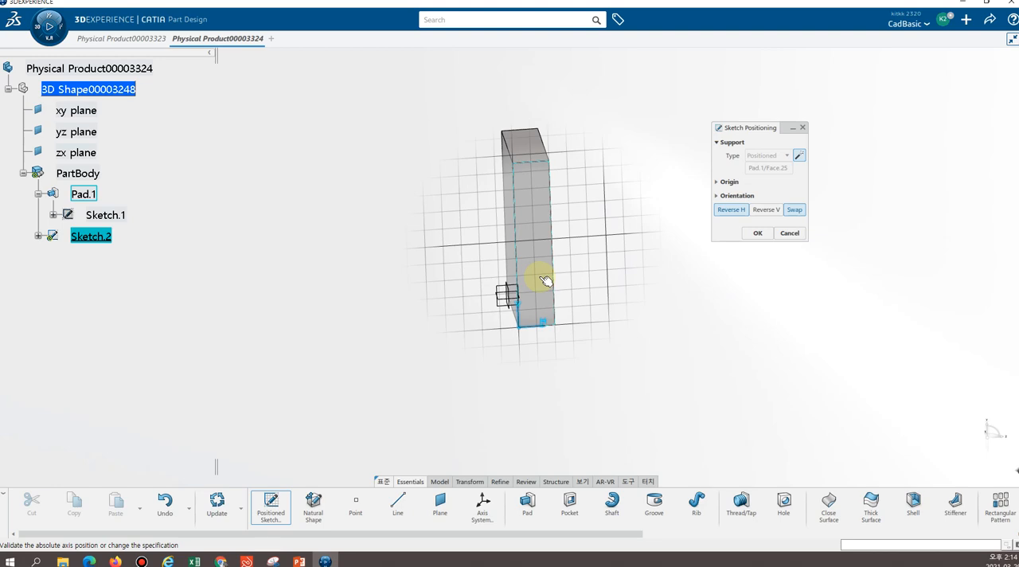
{"action": "left_click", "coordinate": [542, 279]}
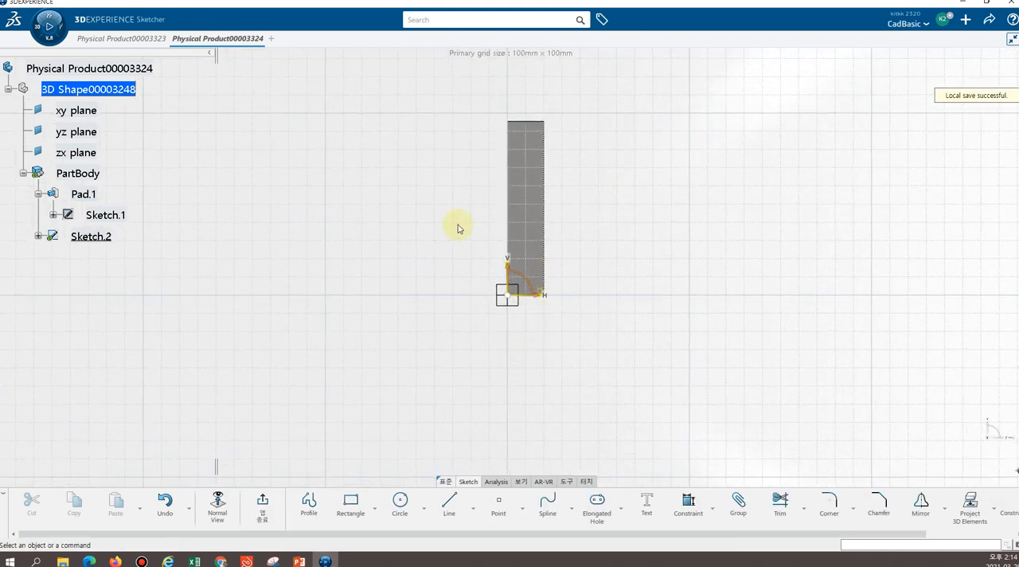
Examine the new sketch's origin and axes against the block's edges and the reference planes, in normal and angled views
{"action": "mouse_move", "coordinate": [571, 250]}
{"action": "middle_mouse_down"}
{"action": "mouse_move", "coordinate": [573, 180]}
{"action": "mouse_move", "coordinate": [575, 195]}
{"action": "middle_mouse_up"}
{"action": "middle_click_drag", "start_coordinate": [433, 227], "coordinate": [517, 309]}
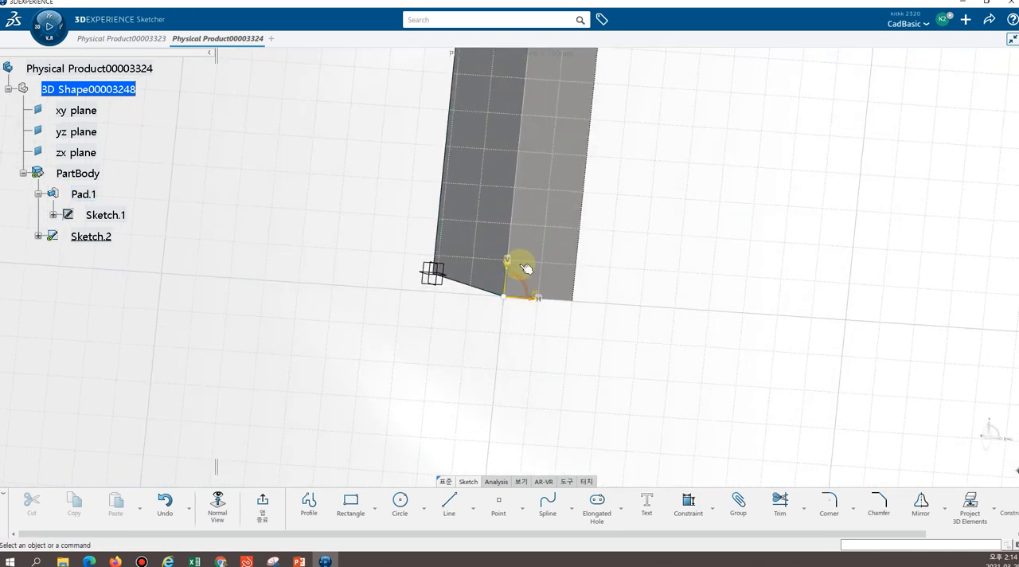
{"action": "middle_click_drag", "start_coordinate": [371, 286], "coordinate": [436, 302]}
{"action": "middle_click_drag", "start_coordinate": [346, 283], "coordinate": [425, 318]}
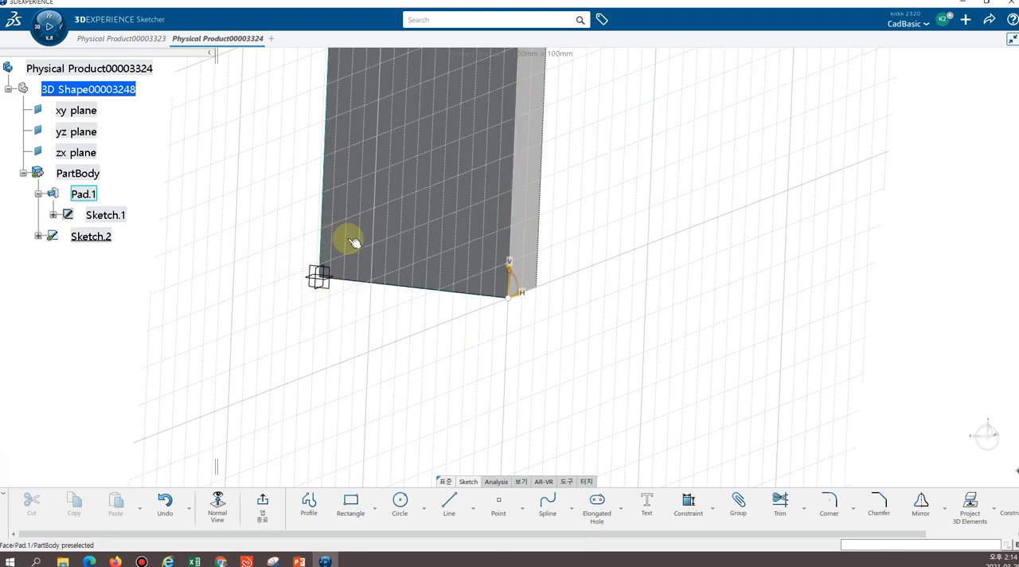
{"action": "middle_click_drag", "start_coordinate": [644, 241], "coordinate": [553, 205]}
{"action": "left_click", "coordinate": [225, 514]}
{"action": "mouse_move", "coordinate": [641, 218]}
{"action": "middle_mouse_down"}
{"action": "mouse_move", "coordinate": [613, 292]}
{"action": "mouse_move", "coordinate": [577, 304]}
{"action": "mouse_move", "coordinate": [573, 348]}
{"action": "mouse_move", "coordinate": [574, 306]}
{"action": "middle_mouse_up"}
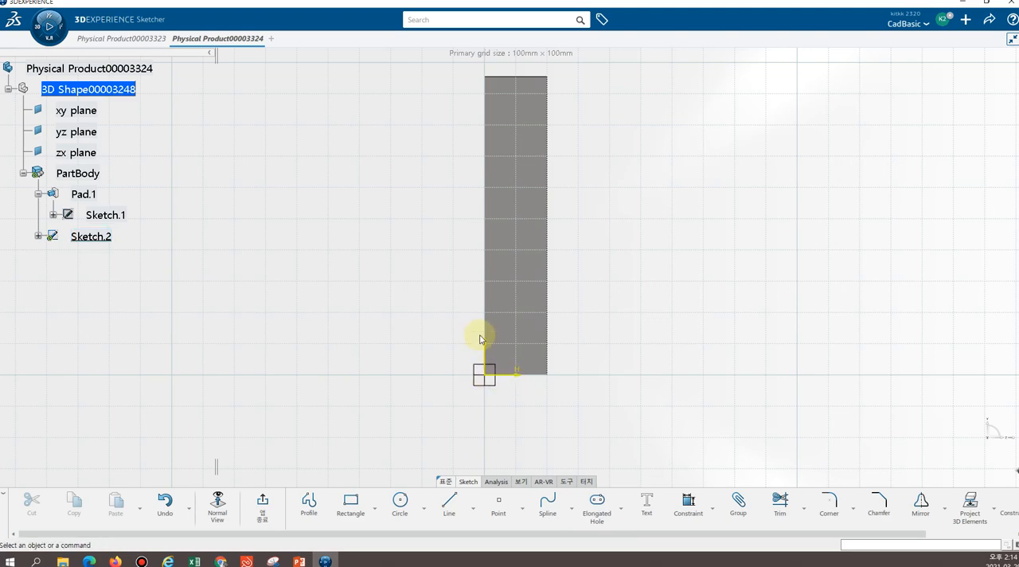
{"action": "mouse_move", "coordinate": [405, 333]}
{"action": "middle_mouse_down"}
{"action": "mouse_move", "coordinate": [494, 336]}
{"action": "mouse_move", "coordinate": [504, 359]}
{"action": "middle_mouse_up"}
{"action": "middle_click_drag", "start_coordinate": [363, 345], "coordinate": [466, 428]}
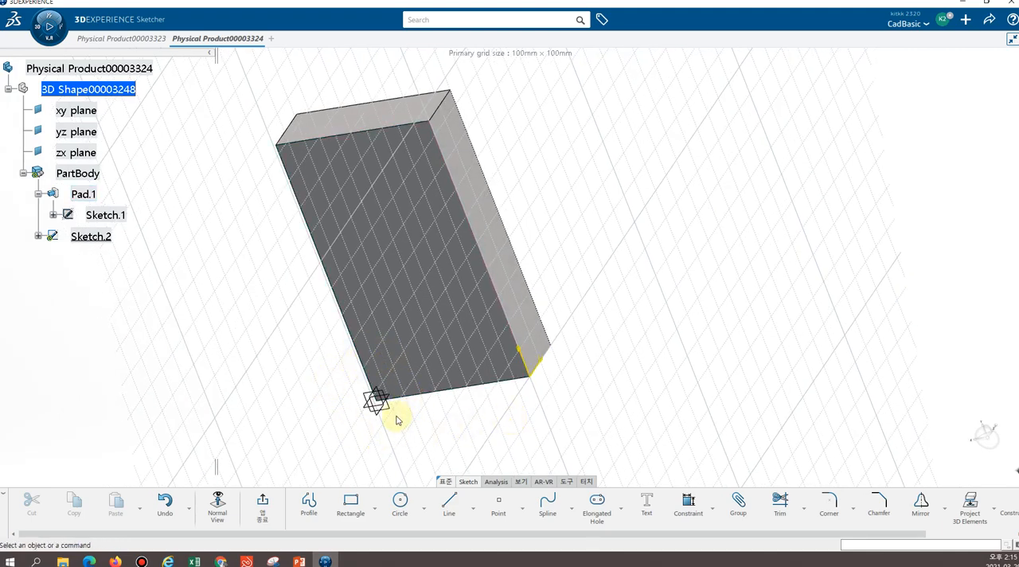
Draw a circle of about 6.6 mm radius centred on the sketch origin at the long narrow side face's corner
{"action": "mouse_move", "coordinate": [632, 314]}
{"action": "middle_mouse_down"}
{"action": "mouse_move", "coordinate": [573, 345]}
{"action": "mouse_move", "coordinate": [450, 346]}
{"action": "mouse_move", "coordinate": [394, 288]}
{"action": "mouse_move", "coordinate": [408, 298]}
{"action": "middle_mouse_up"}
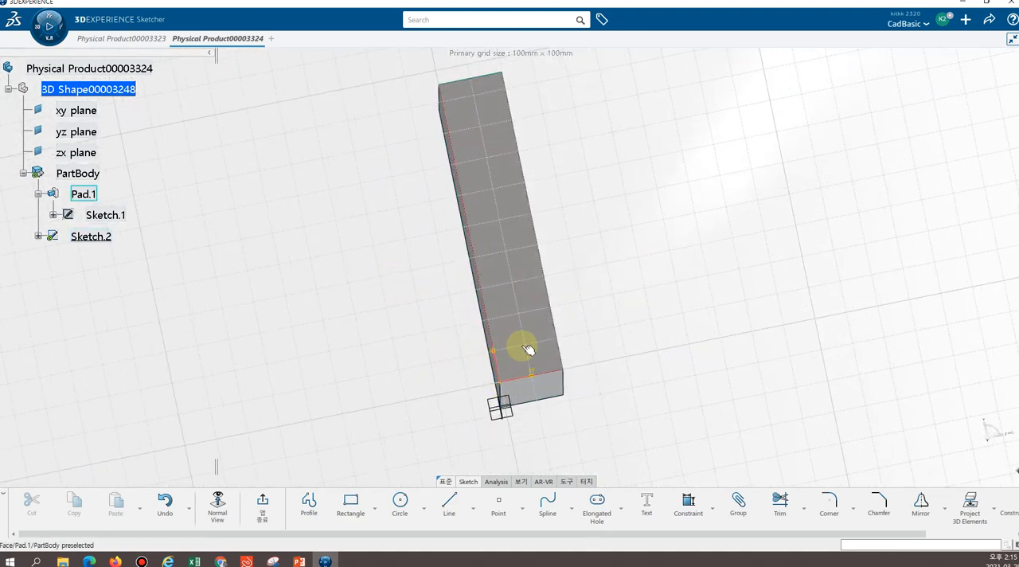
{"action": "middle_click_drag", "start_coordinate": [597, 287], "coordinate": [593, 370]}
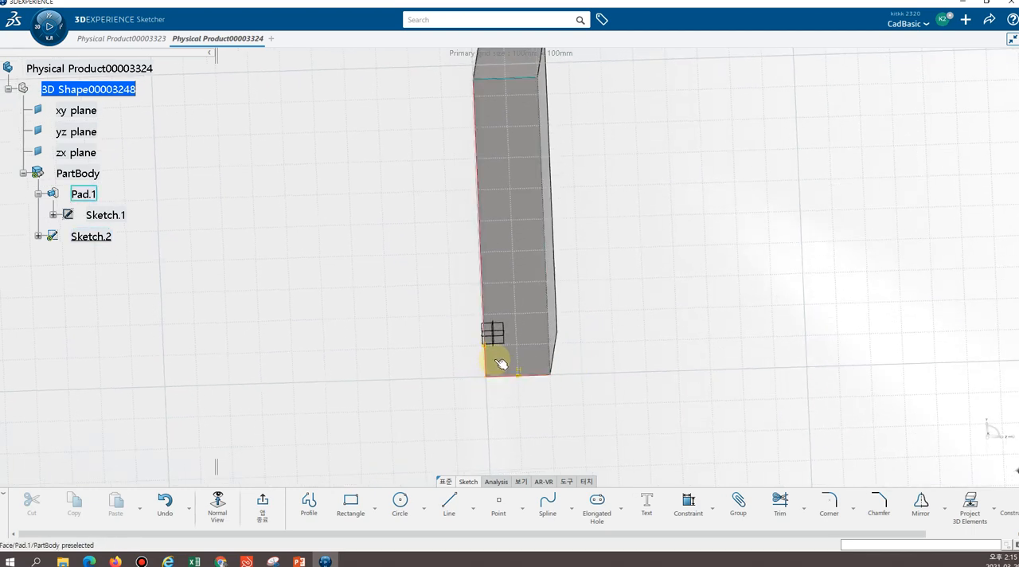
{"action": "left_click", "coordinate": [400, 505]}
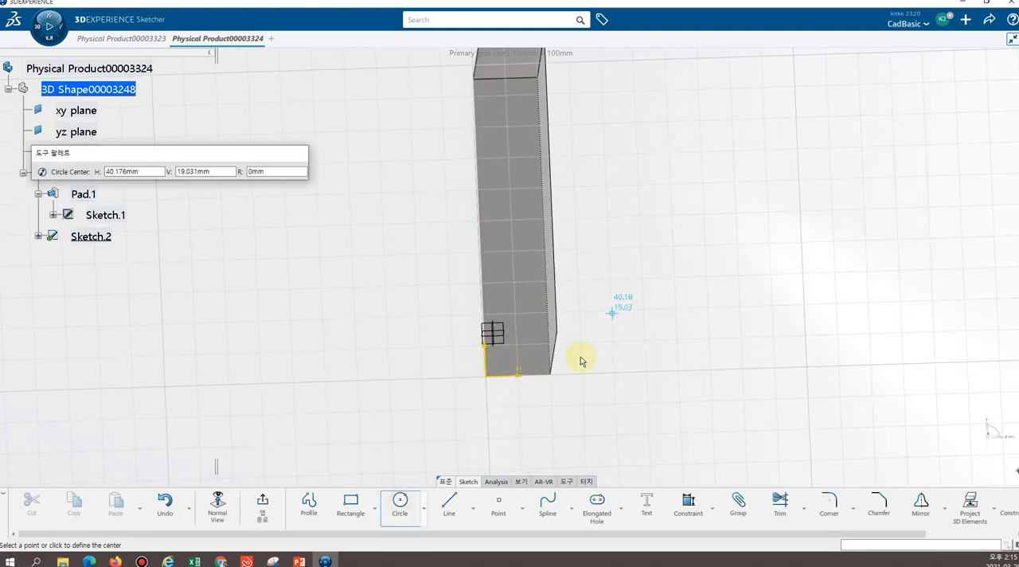
{"action": "left_click", "coordinate": [490, 380]}
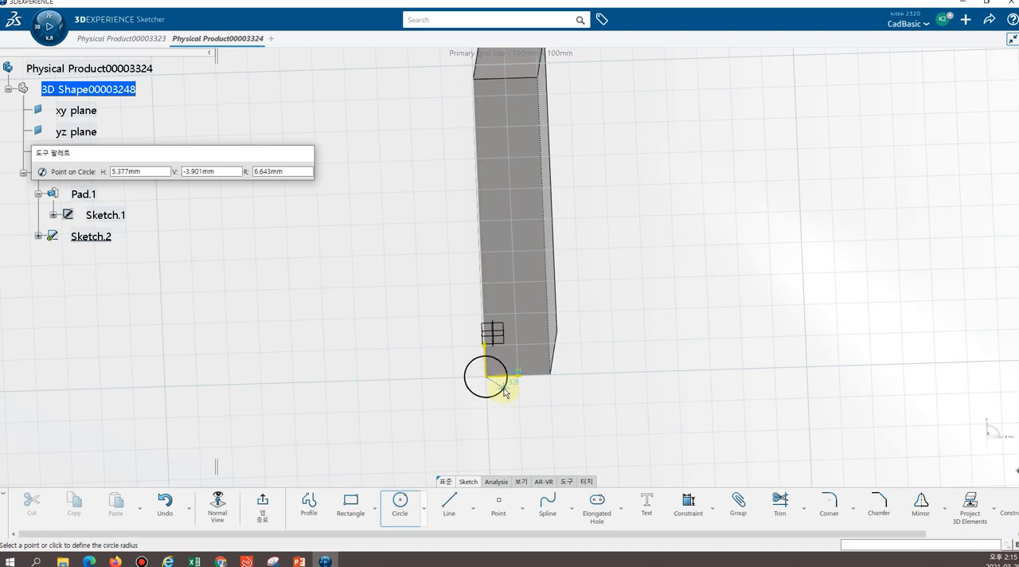
{"action": "left_click", "coordinate": [503, 392]}
Exit the circle's sketch and check the circle's location on the block from an angled view
{"action": "middle_click_drag", "start_coordinate": [621, 305], "coordinate": [752, 310]}
{"action": "middle_click_drag", "start_coordinate": [609, 249], "coordinate": [553, 272]}
{"action": "middle_click_drag", "start_coordinate": [589, 152], "coordinate": [339, 351]}
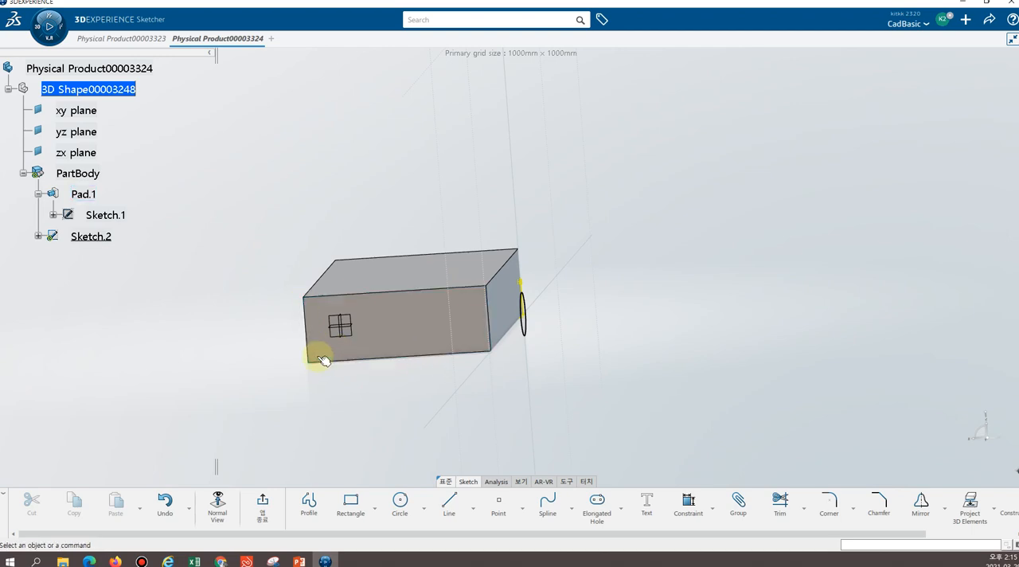
{"action": "left_click", "coordinate": [265, 501]}
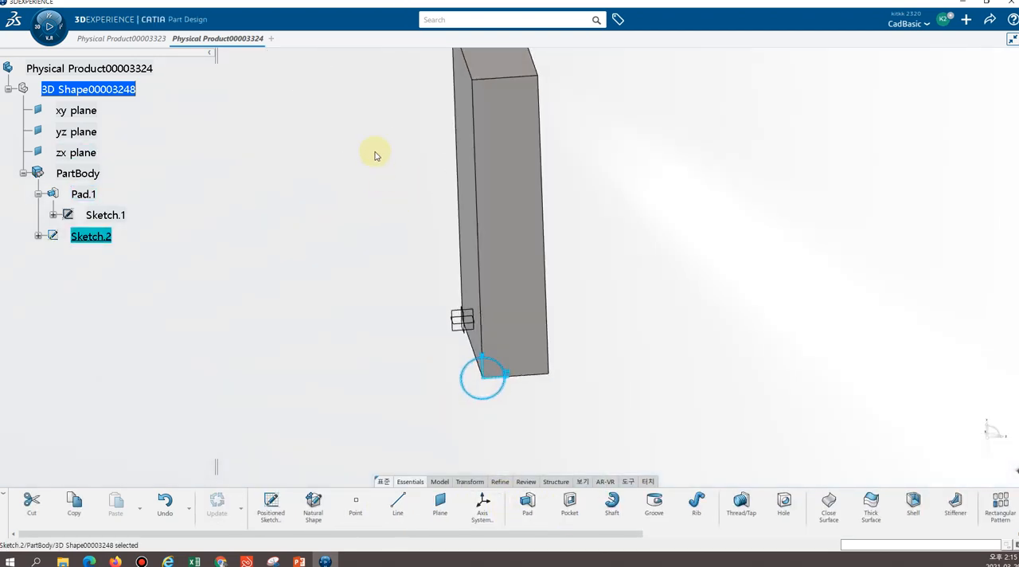
{"action": "mouse_move", "coordinate": [316, 348]}
{"action": "middle_mouse_down"}
{"action": "mouse_move", "coordinate": [400, 409]}
{"action": "mouse_move", "coordinate": [594, 464]}
{"action": "mouse_move", "coordinate": [550, 423]}
{"action": "mouse_move", "coordinate": [525, 455]}
{"action": "mouse_move", "coordinate": [449, 424]}
{"action": "middle_mouse_up"}
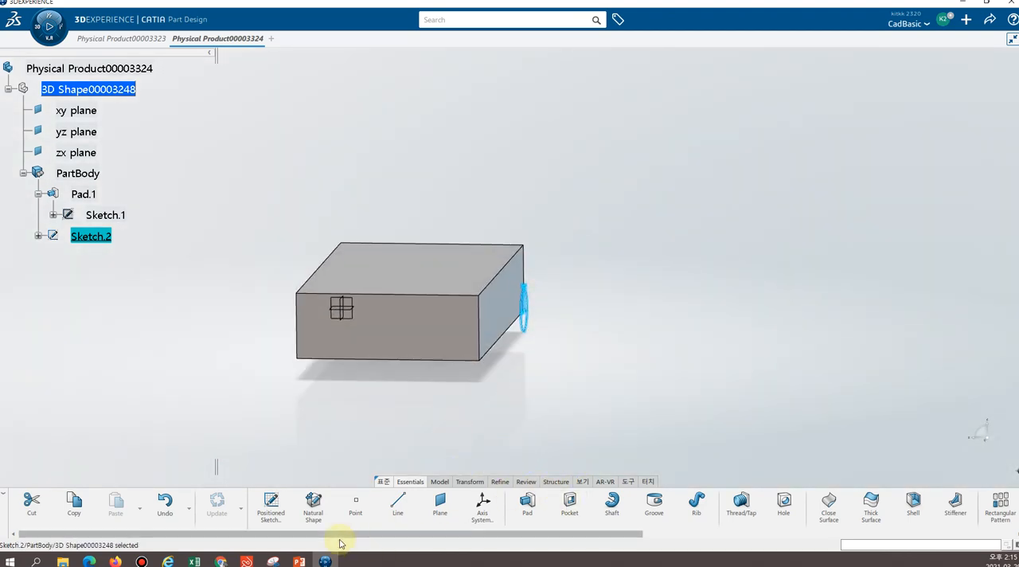
Reopen the circle's sketch to examine its origin and axes against the block, and exit it again
{"action": "left_click", "coordinate": [264, 507]}
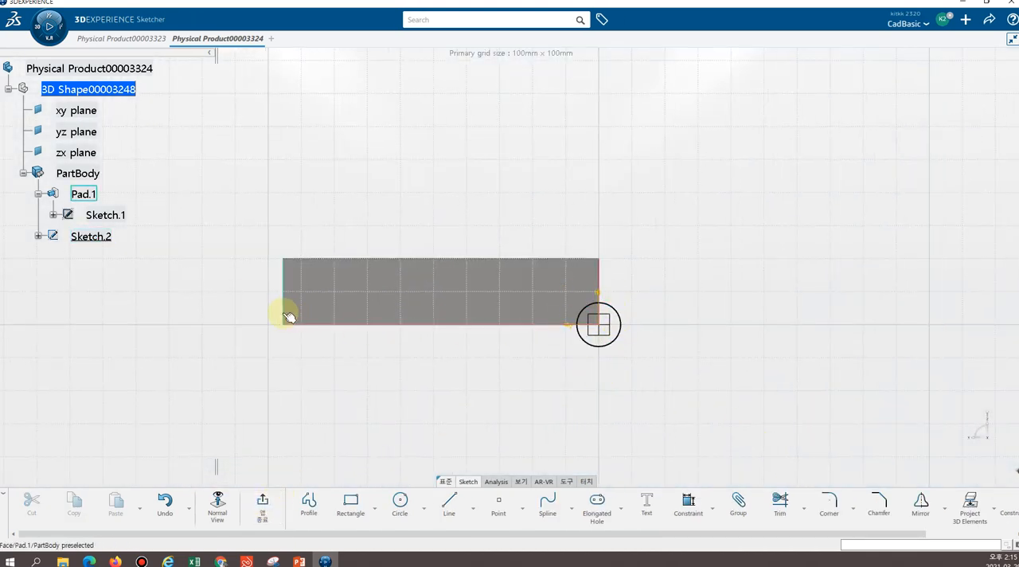
{"action": "middle_click_drag", "start_coordinate": [172, 289], "coordinate": [538, 328]}
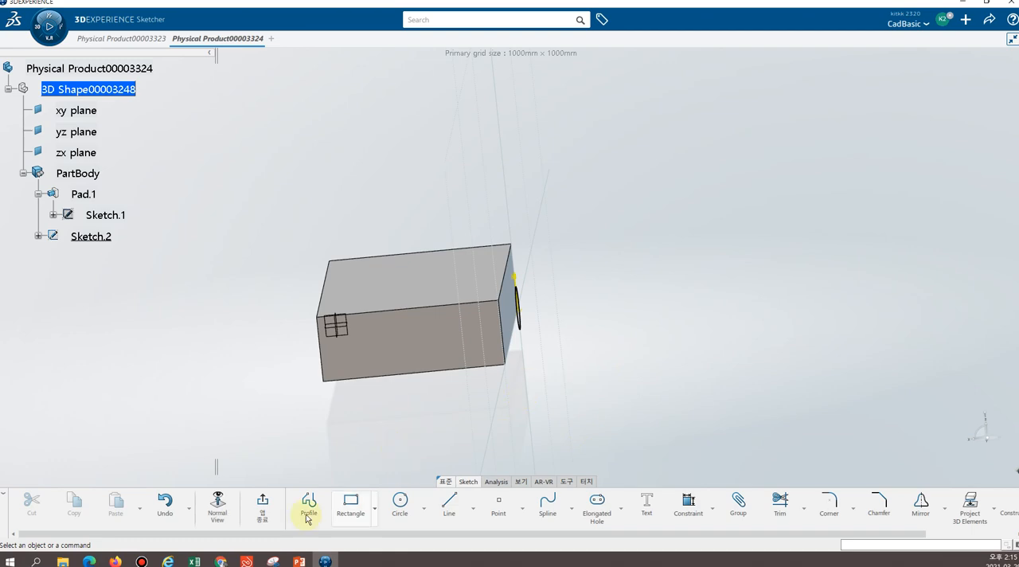
{"action": "left_click", "coordinate": [262, 505]}
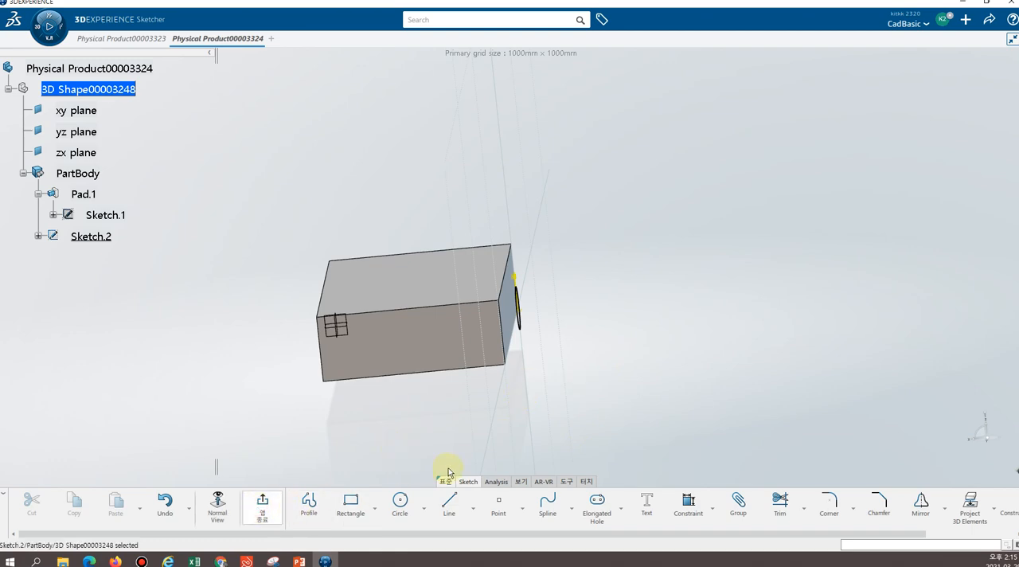
{"action": "left_click", "coordinate": [646, 362]}
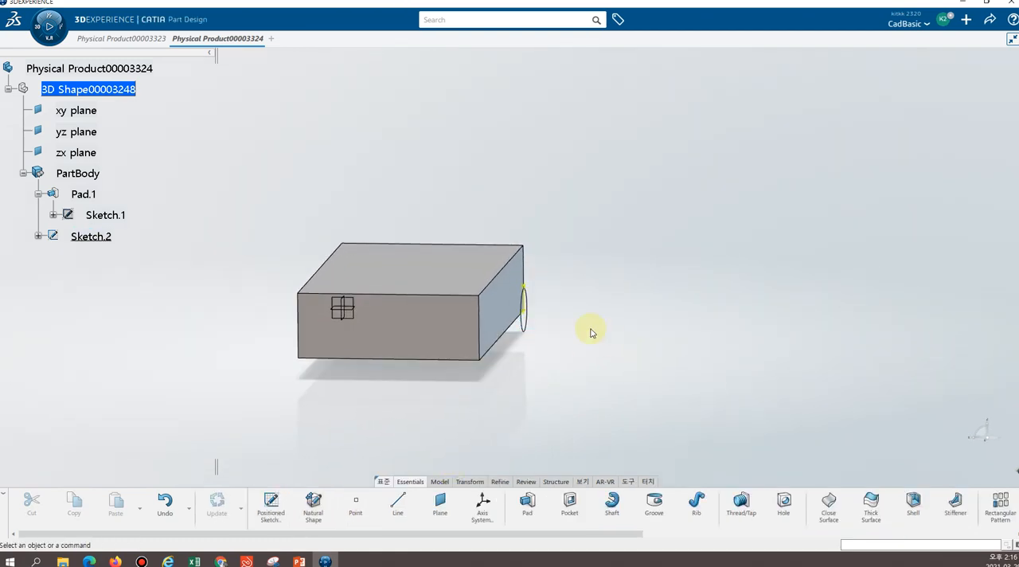
Place a positioned sketch on the block's short end face, with its origin at the face's lower corner
{"action": "middle_click_drag", "start_coordinate": [616, 348], "coordinate": [550, 375]}
{"action": "middle_click_drag", "start_coordinate": [432, 386], "coordinate": [553, 396]}
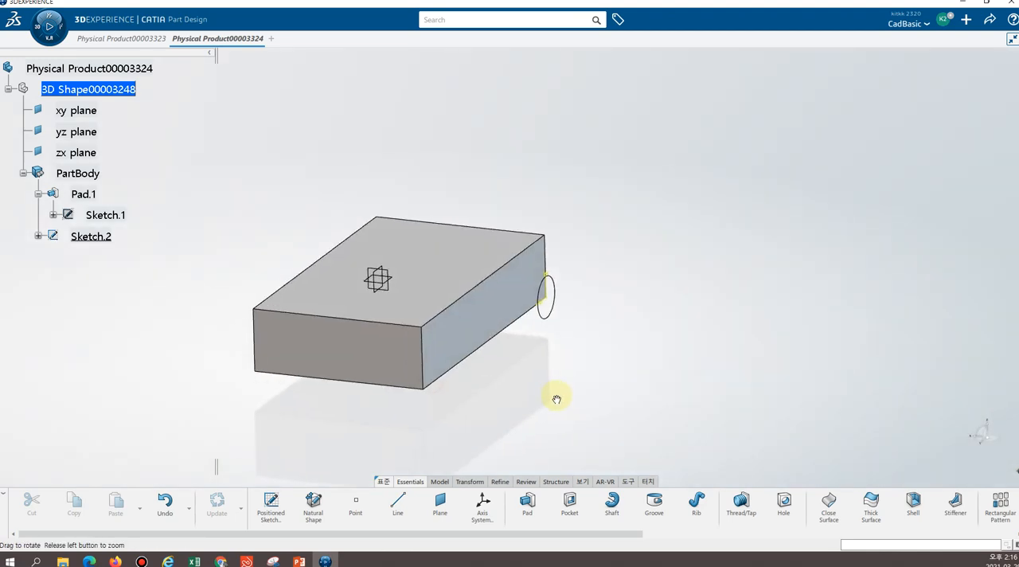
{"action": "left_click", "coordinate": [270, 509]}
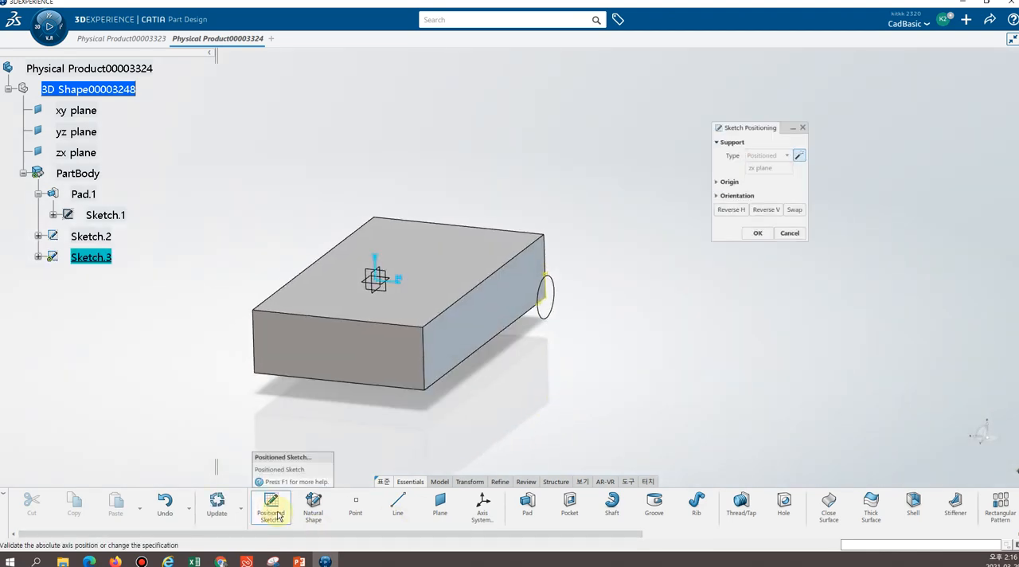
{"action": "left_click_drag", "start_coordinate": [742, 138], "coordinate": [684, 210]}
{"action": "mouse_move", "coordinate": [346, 442]}
{"action": "middle_mouse_down"}
{"action": "mouse_move", "coordinate": [379, 422]}
{"action": "mouse_move", "coordinate": [364, 462]}
{"action": "middle_mouse_up"}
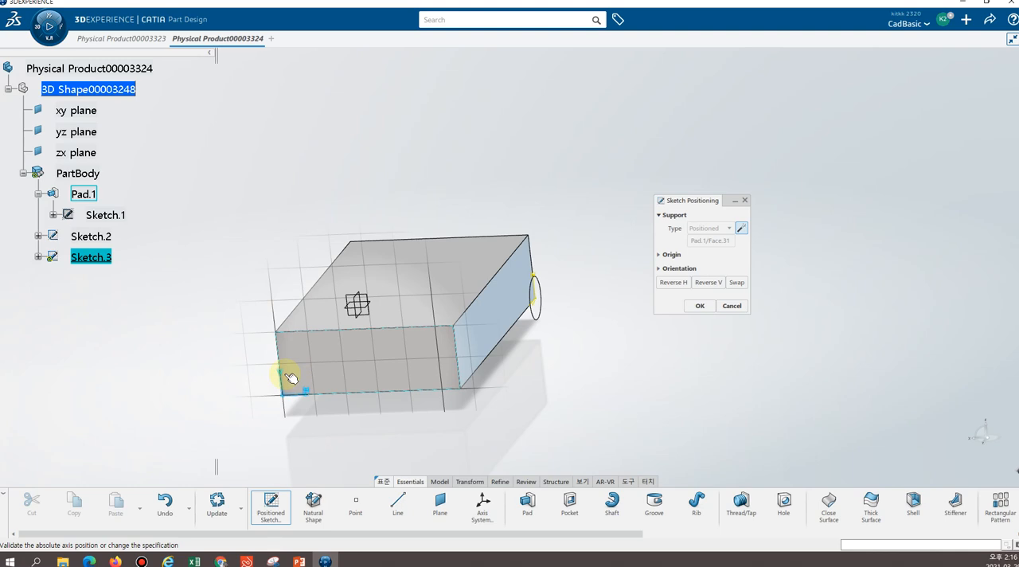
{"action": "left_click", "coordinate": [335, 374]}
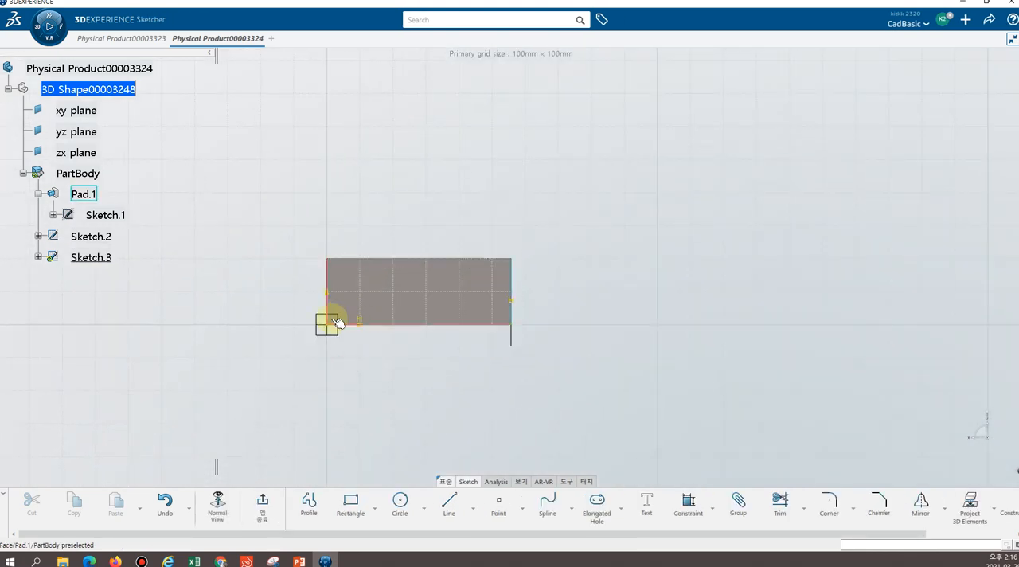
Draw a circle on the short end face, centred near the sketch origin and extending beyond the face's upper and lower edges
{"action": "mouse_move", "coordinate": [382, 352]}
{"action": "middle_mouse_down"}
{"action": "mouse_move", "coordinate": [302, 312]}
{"action": "mouse_move", "coordinate": [325, 344]}
{"action": "mouse_move", "coordinate": [391, 350]}
{"action": "mouse_move", "coordinate": [307, 463]}
{"action": "middle_mouse_up"}
{"action": "left_click", "coordinate": [399, 502]}
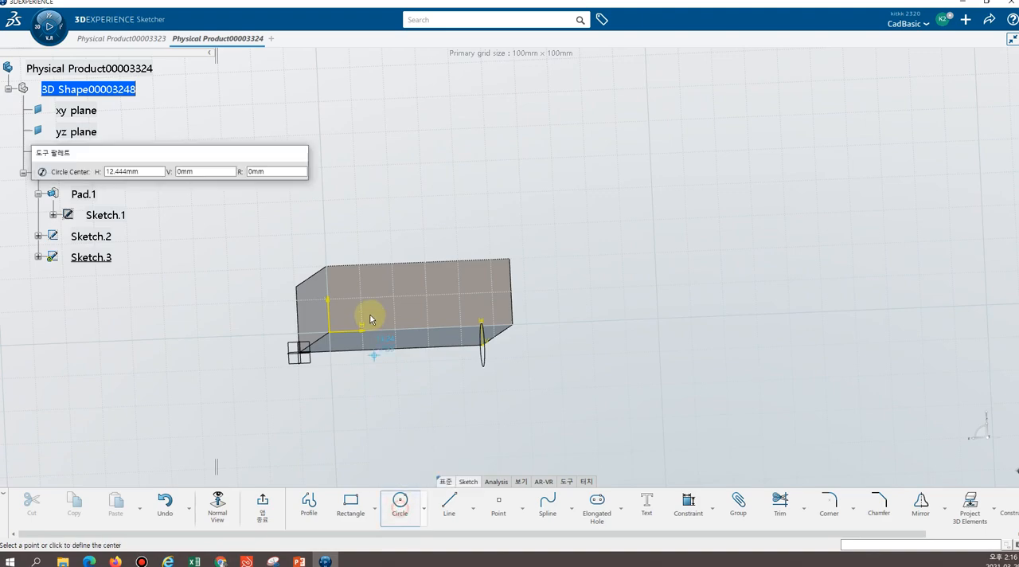
{"action": "left_click", "coordinate": [356, 302]}
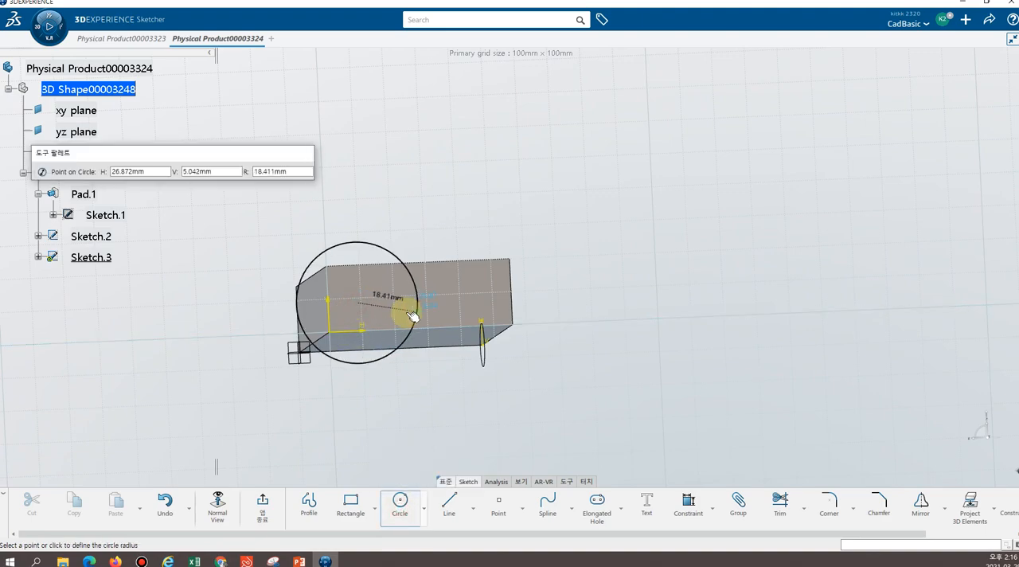
{"action": "left_click", "coordinate": [417, 344]}
{"action": "left_click", "coordinate": [546, 409]}
{"action": "middle_click_drag", "start_coordinate": [671, 283], "coordinate": [584, 238]}
{"action": "middle_click_drag", "start_coordinate": [546, 119], "coordinate": [765, 234]}
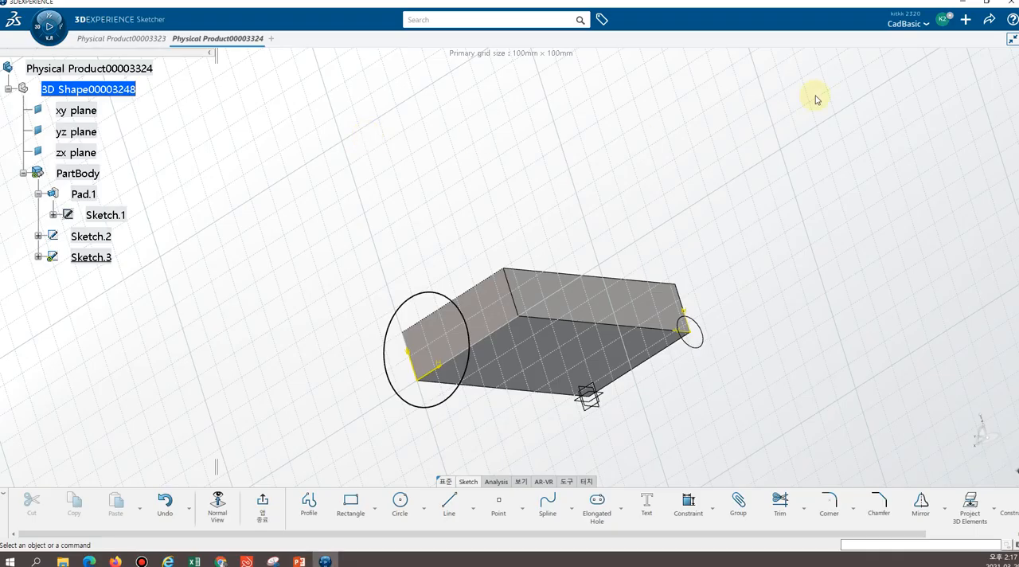
Create a new 3D Part from the new content list
{"action": "left_click", "coordinate": [965, 21]}
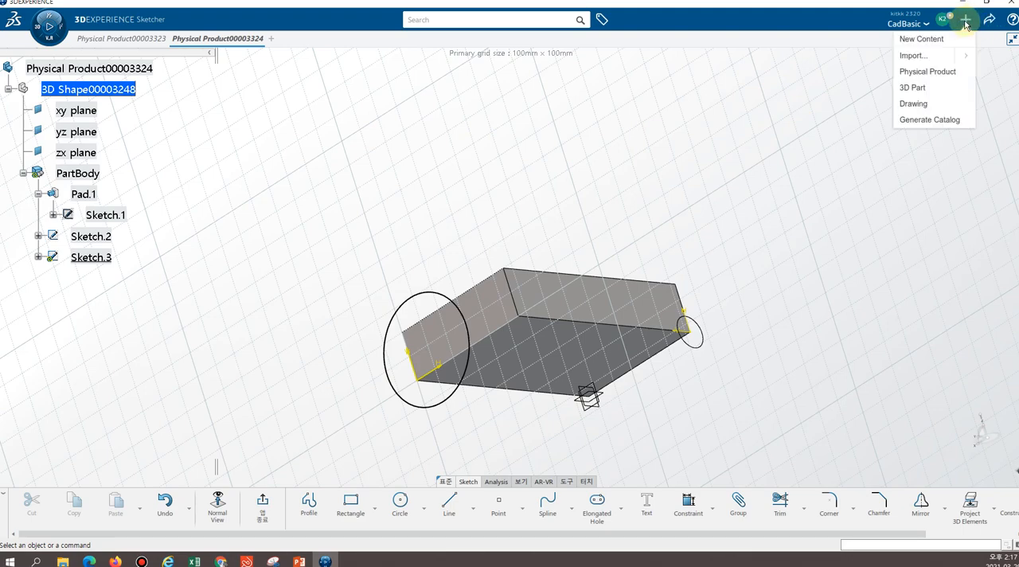
{"action": "left_click", "coordinate": [922, 39]}
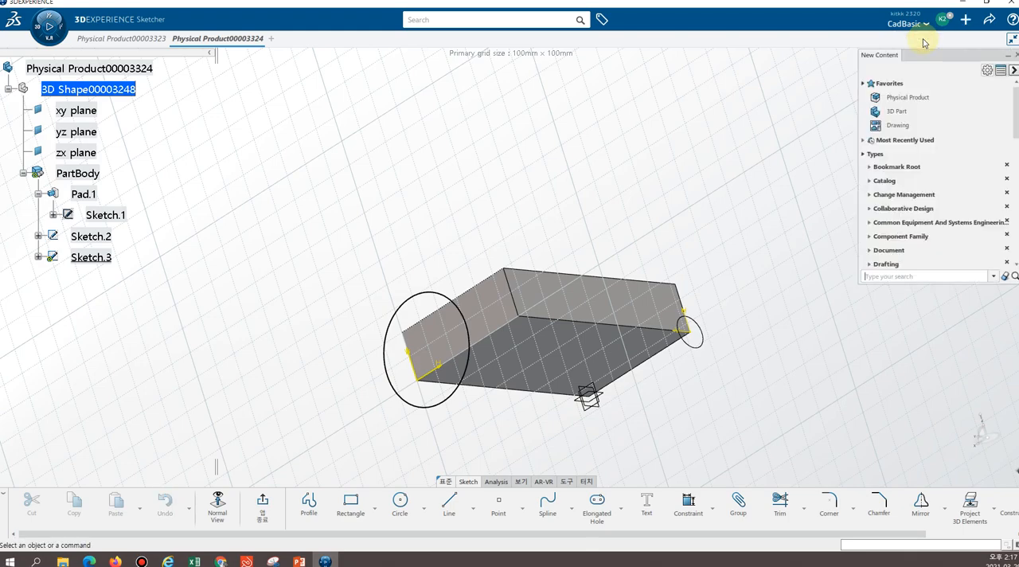
{"action": "left_click", "coordinate": [892, 113]}
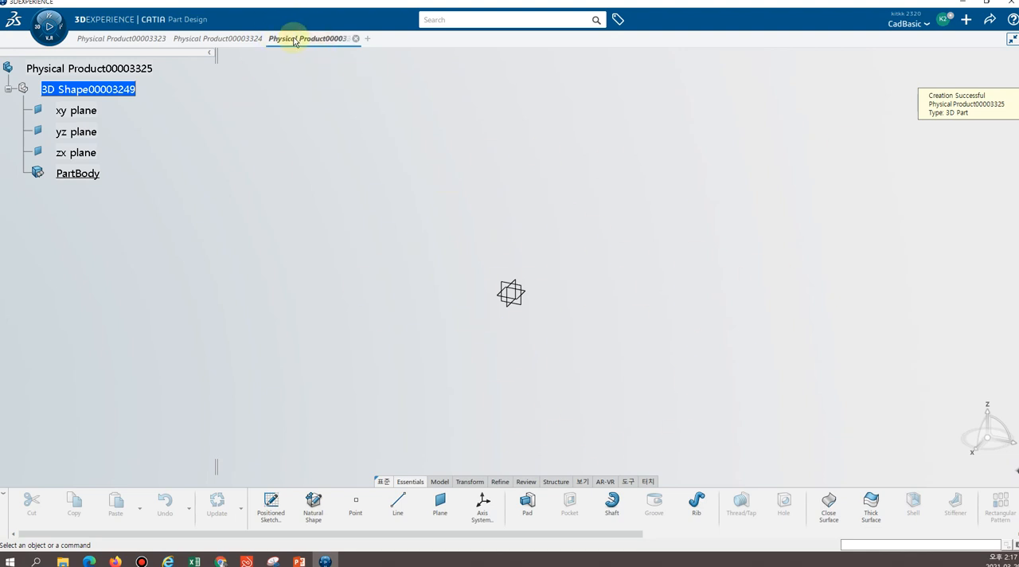
Switch to the finished plug model in Physical Product00003323 and examine its flat pin-side face, pins and edge notches
{"action": "mouse_move", "coordinate": [139, 47]}
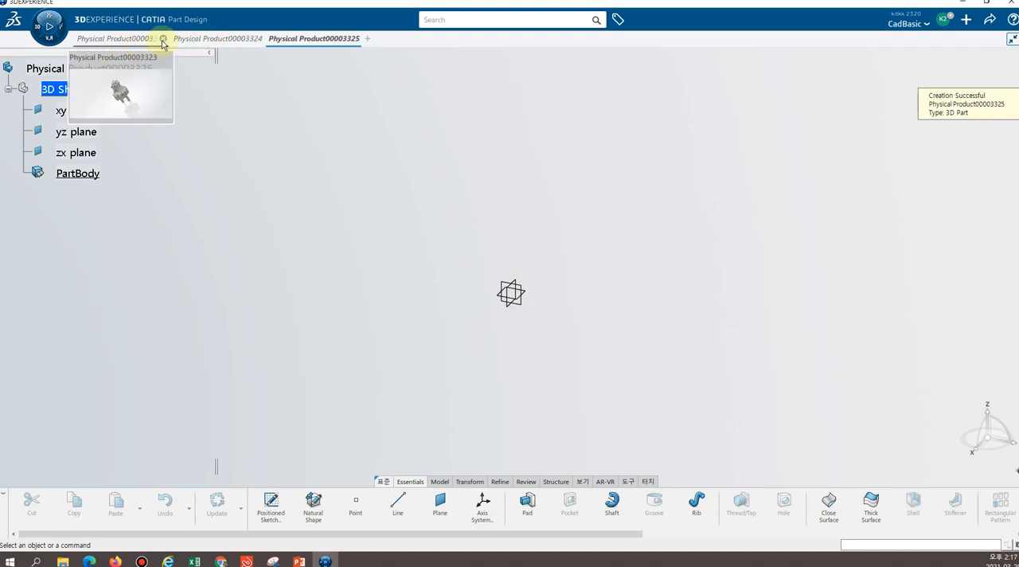
{"action": "left_click", "coordinate": [114, 41]}
{"action": "middle_click_drag", "start_coordinate": [564, 171], "coordinate": [461, 293]}
{"action": "middle_click_drag", "start_coordinate": [607, 193], "coordinate": [330, 281]}
{"action": "middle_click_drag", "start_coordinate": [671, 196], "coordinate": [302, 278]}
{"action": "middle_click_drag", "start_coordinate": [597, 135], "coordinate": [541, 432]}
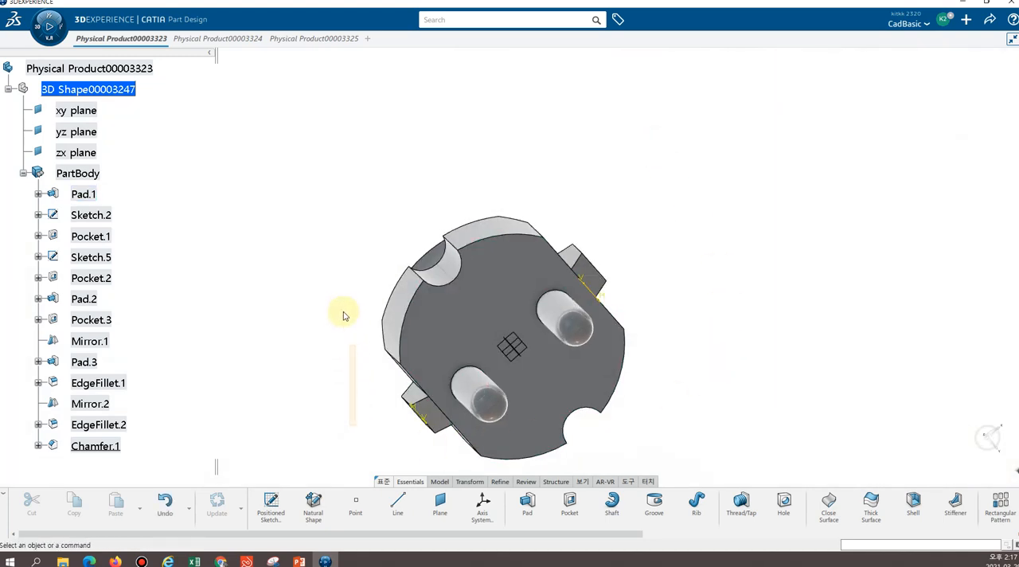
{"action": "middle_click_drag", "start_coordinate": [342, 319], "coordinate": [401, 303]}
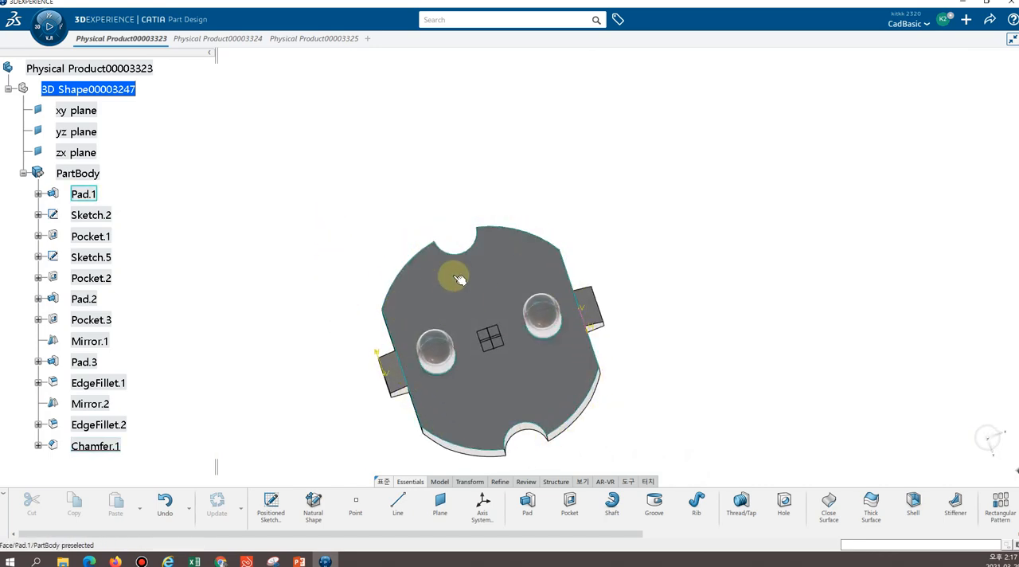
{"action": "middle_click_drag", "start_coordinate": [696, 144], "coordinate": [519, 337]}
Examine the plug's curved grip, through hole, cylindrical end boss, side ribs and rounded pins from several directions
{"action": "middle_click_drag", "start_coordinate": [441, 127], "coordinate": [459, 233]}
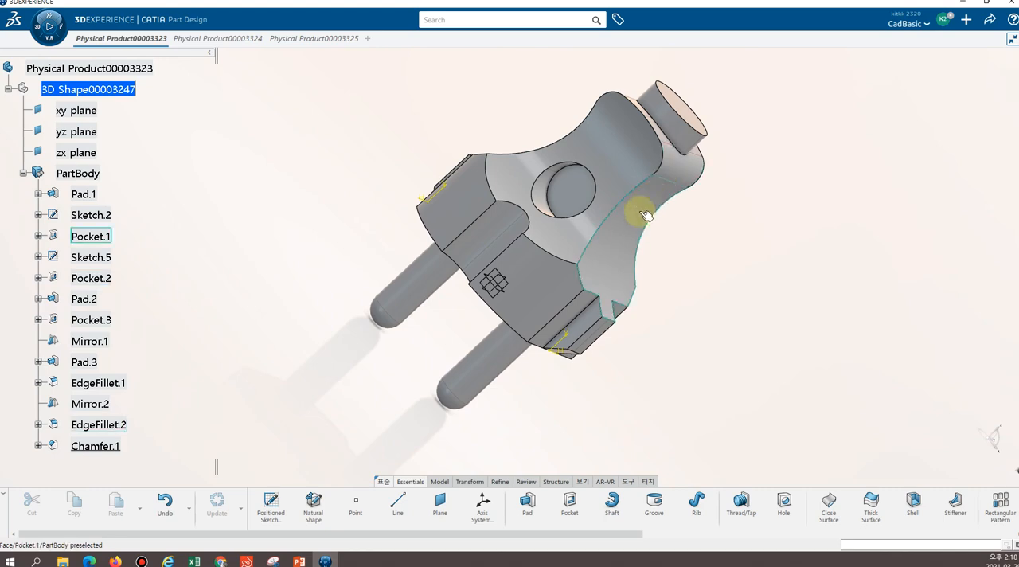
{"action": "middle_click_drag", "start_coordinate": [494, 98], "coordinate": [535, 157]}
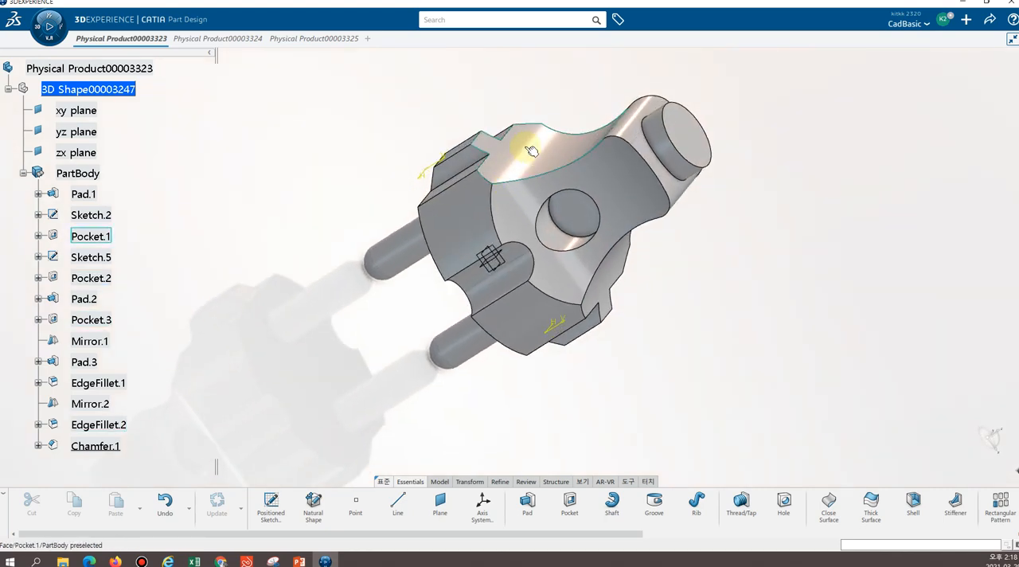
{"action": "left_click", "coordinate": [768, 175]}
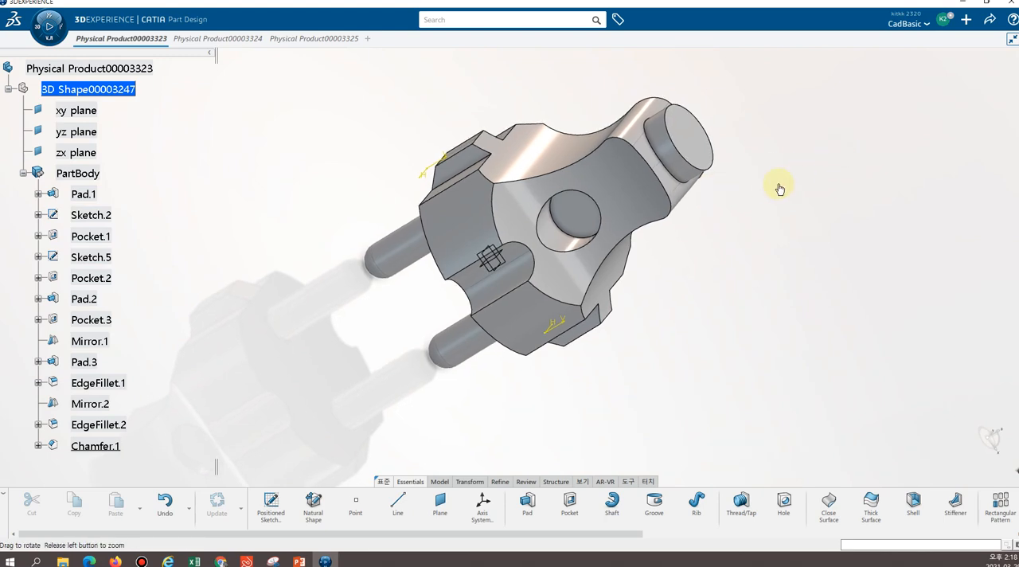
{"action": "middle_click_drag", "start_coordinate": [739, 350], "coordinate": [484, 278]}
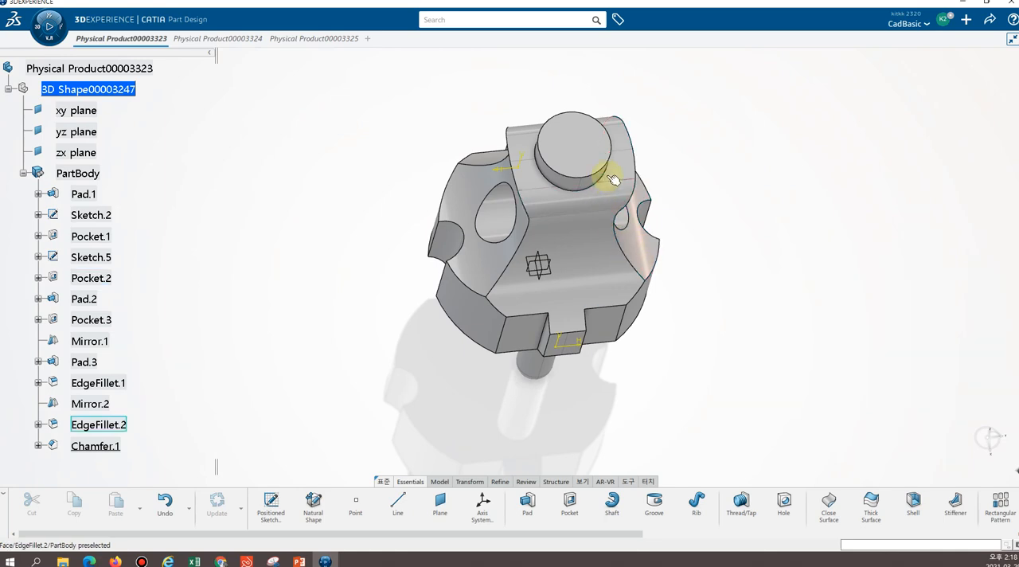
{"action": "middle_click_drag", "start_coordinate": [768, 178], "coordinate": [632, 305]}
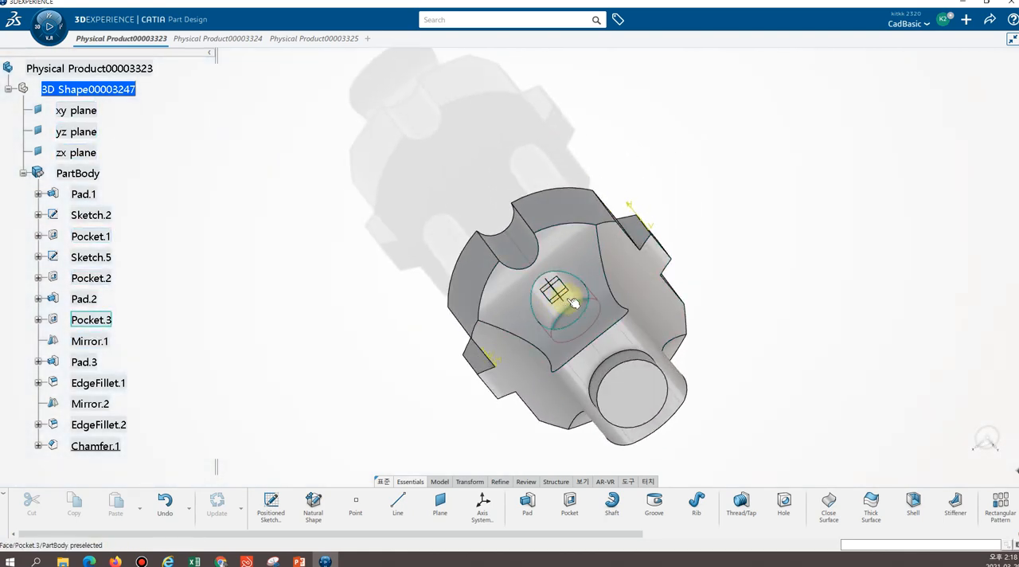
{"action": "middle_click_drag", "start_coordinate": [769, 333], "coordinate": [724, 281]}
{"action": "middle_click_drag", "start_coordinate": [657, 400], "coordinate": [409, 80]}
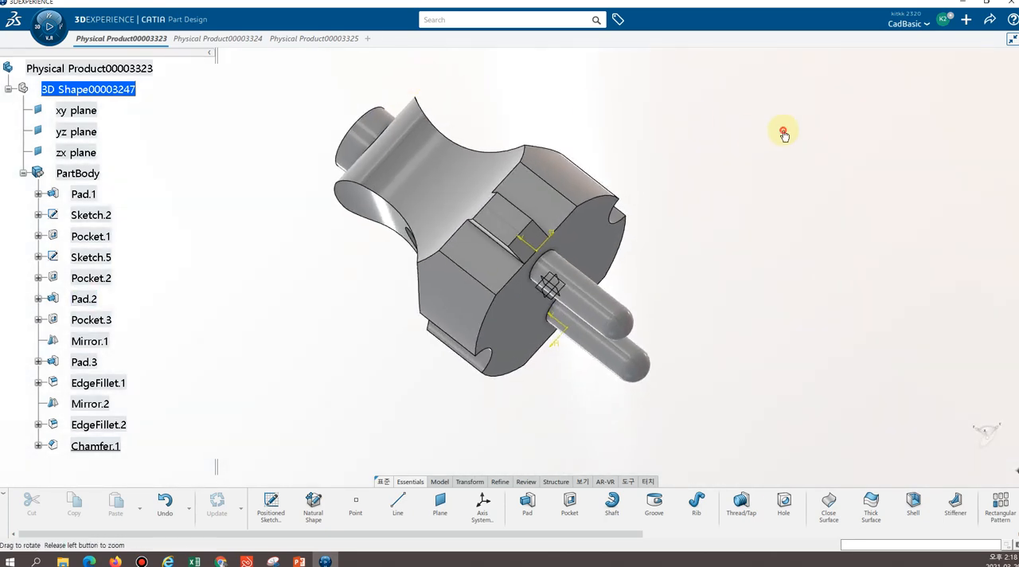
{"action": "middle_click_drag", "start_coordinate": [782, 130], "coordinate": [602, 341]}
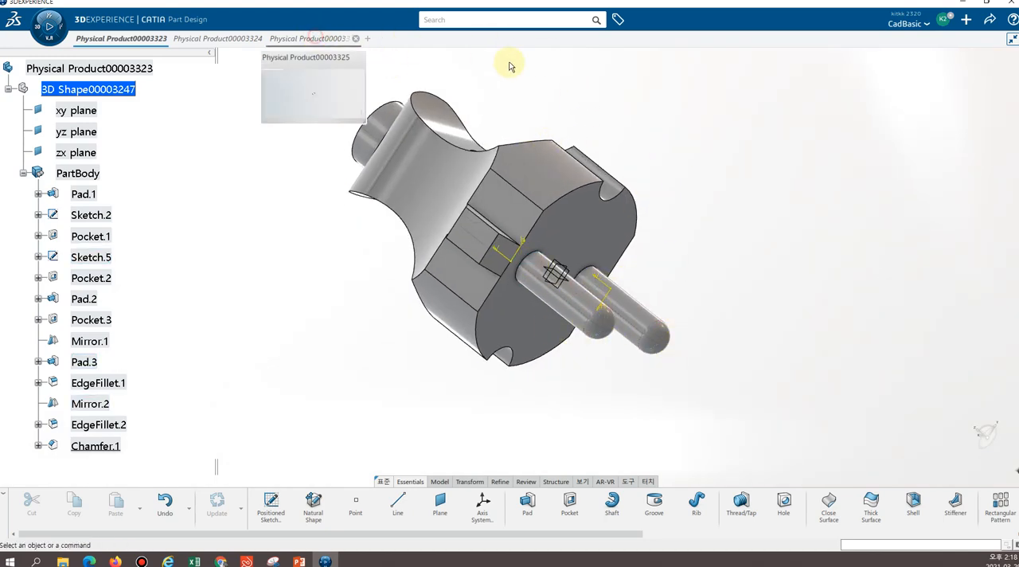
Return to the empty part Physical Product00003325 and select its yz plane as the sketch support
{"action": "left_click", "coordinate": [311, 38]}
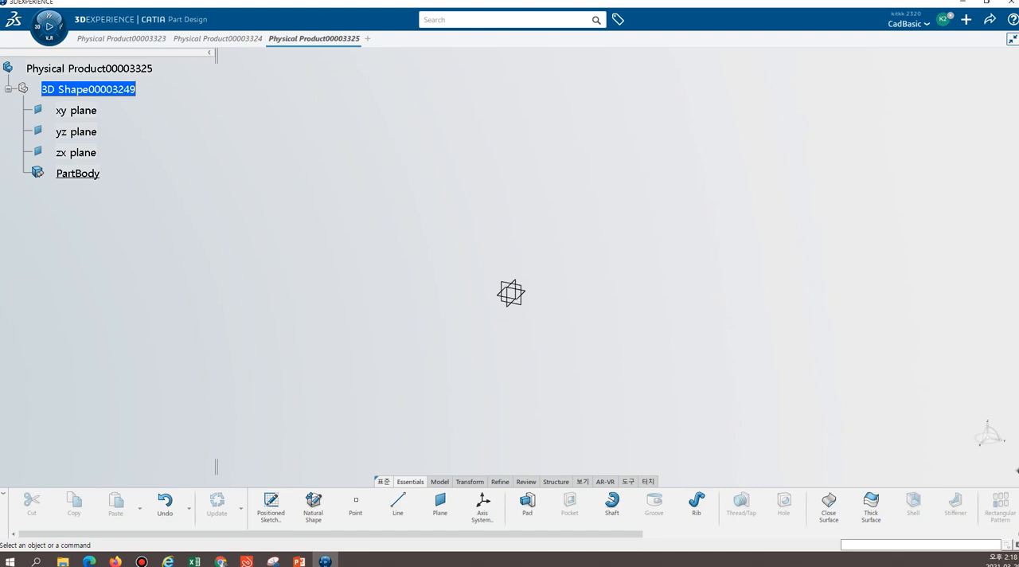
{"action": "left_click", "coordinate": [87, 131]}
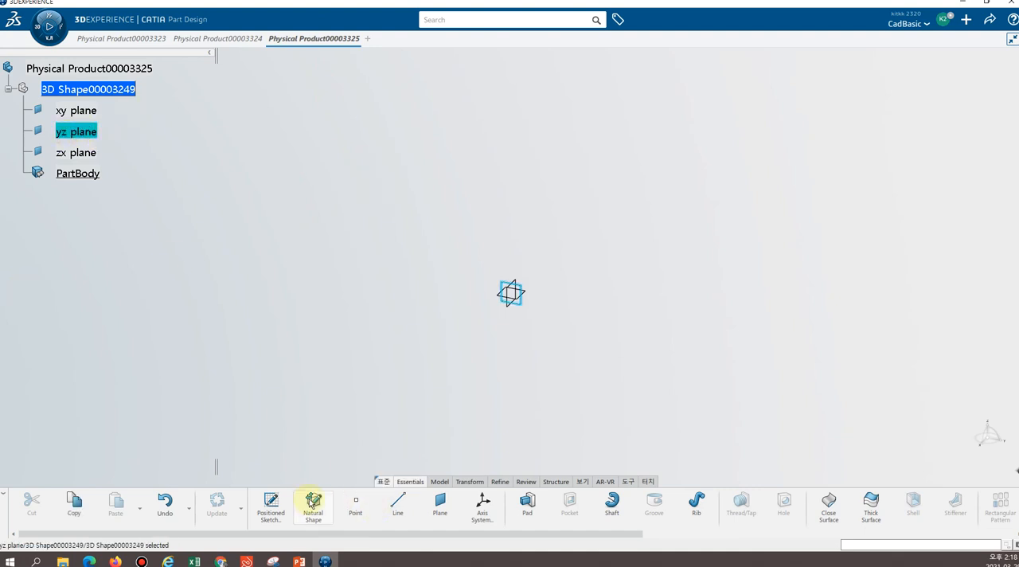
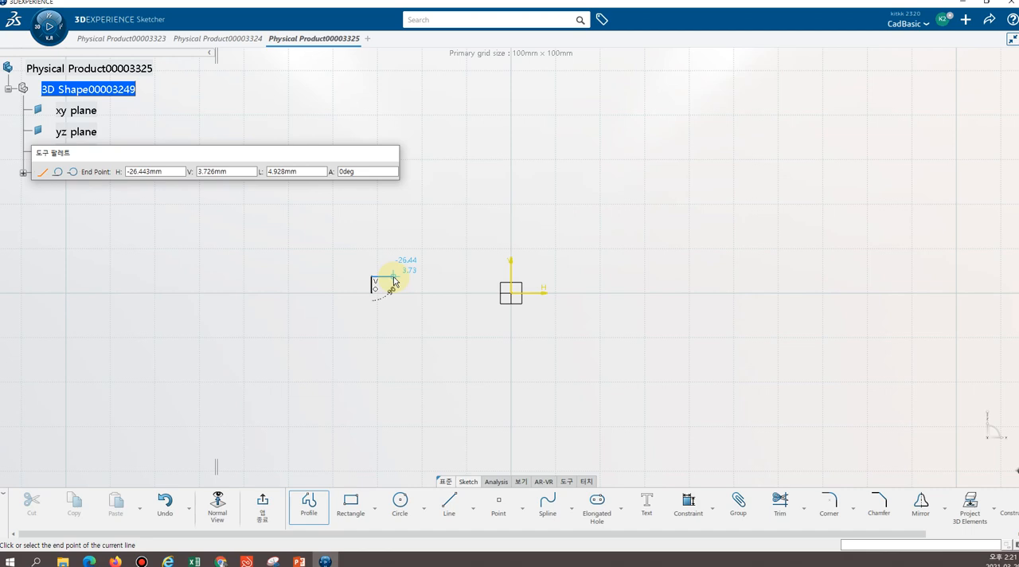
Continue the profile with a horizontal line about 5 mm, a vertical line about 8 mm and a three-point arc ending on the vertical axis
{"action": "left_click", "coordinate": [393, 277]}
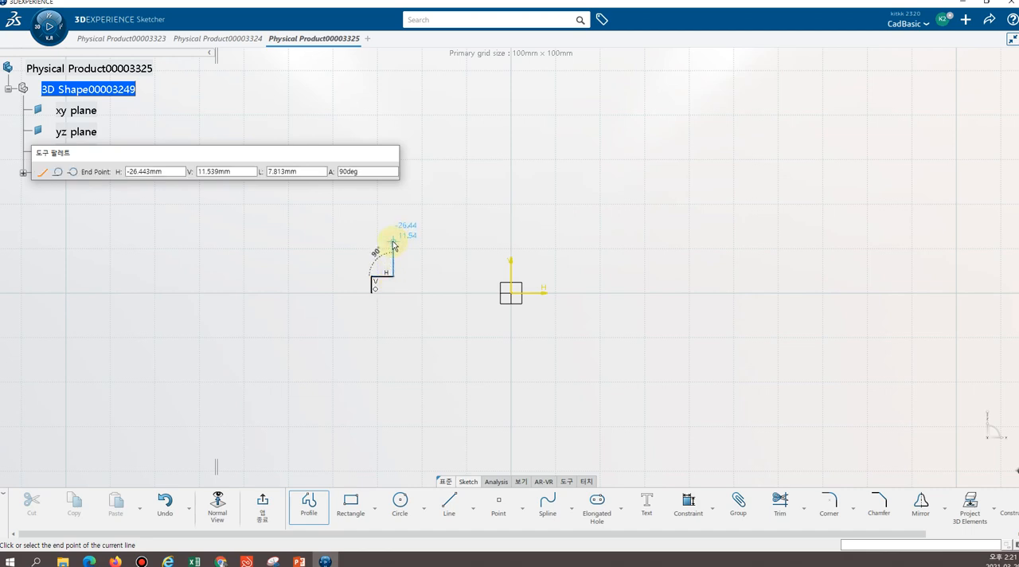
{"action": "left_click", "coordinate": [393, 241]}
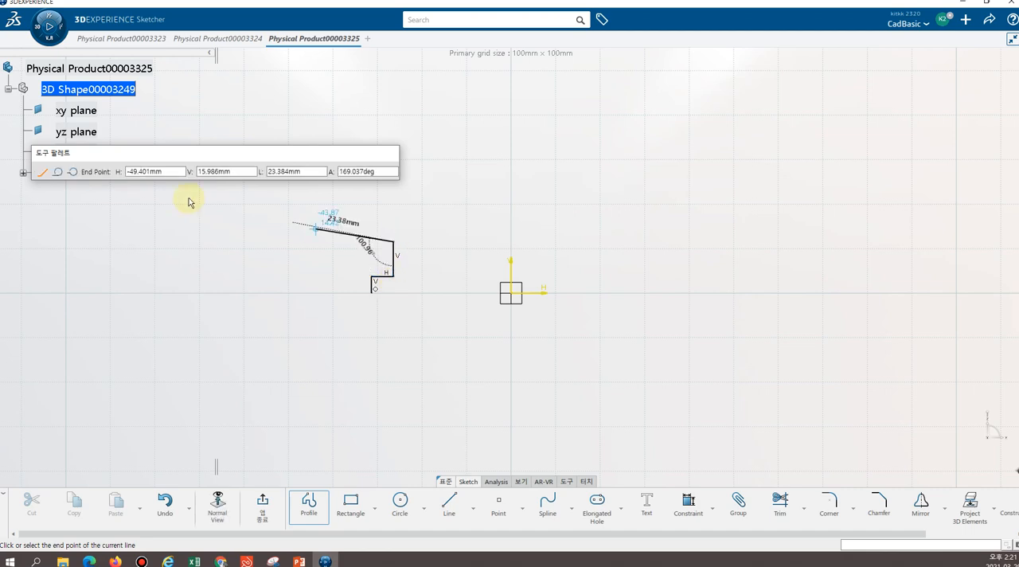
{"action": "left_click", "coordinate": [72, 172]}
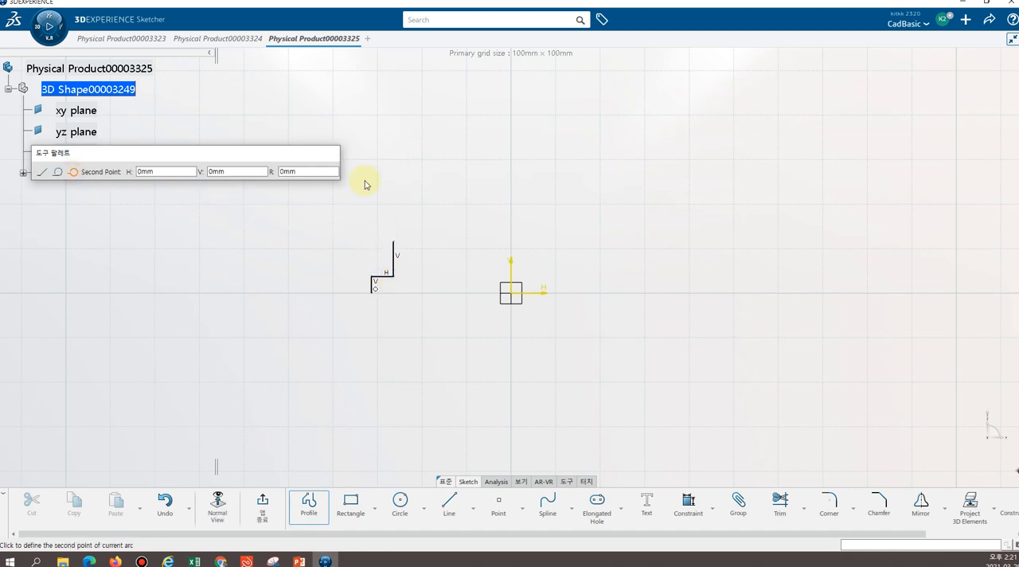
{"action": "left_click", "coordinate": [438, 208]}
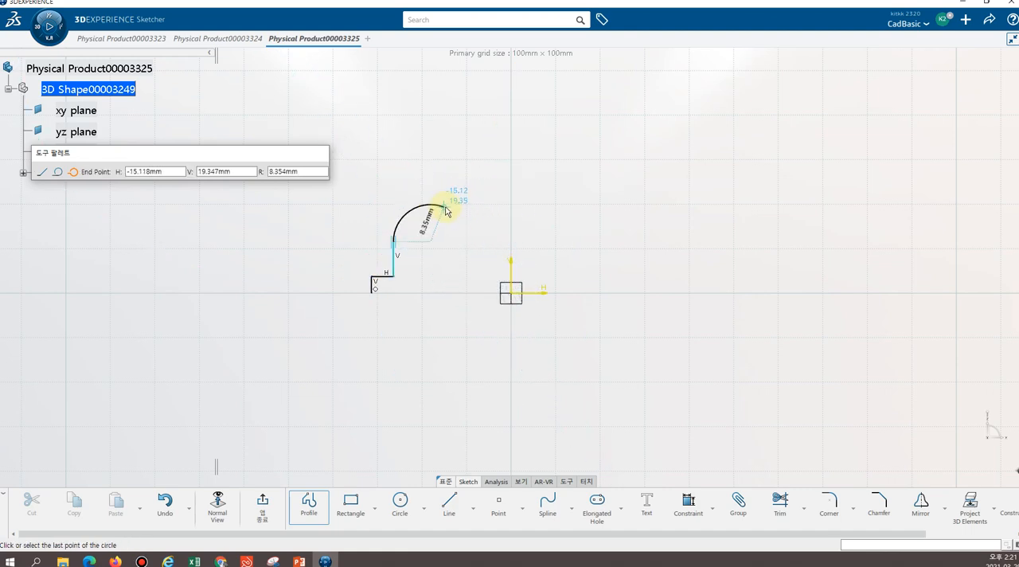
{"action": "left_click", "coordinate": [511, 189]}
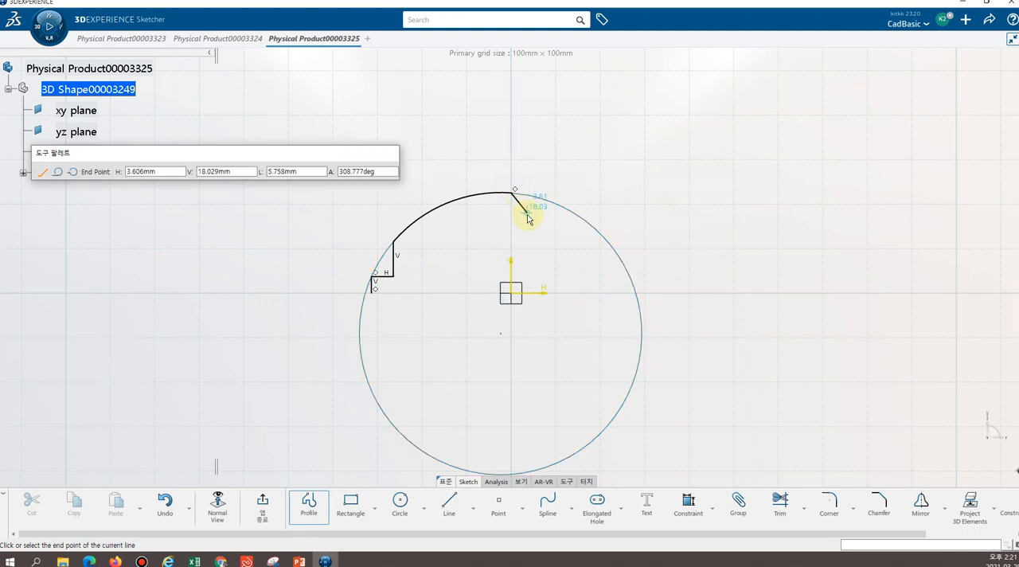
{"action": "key", "text": "Escape"}
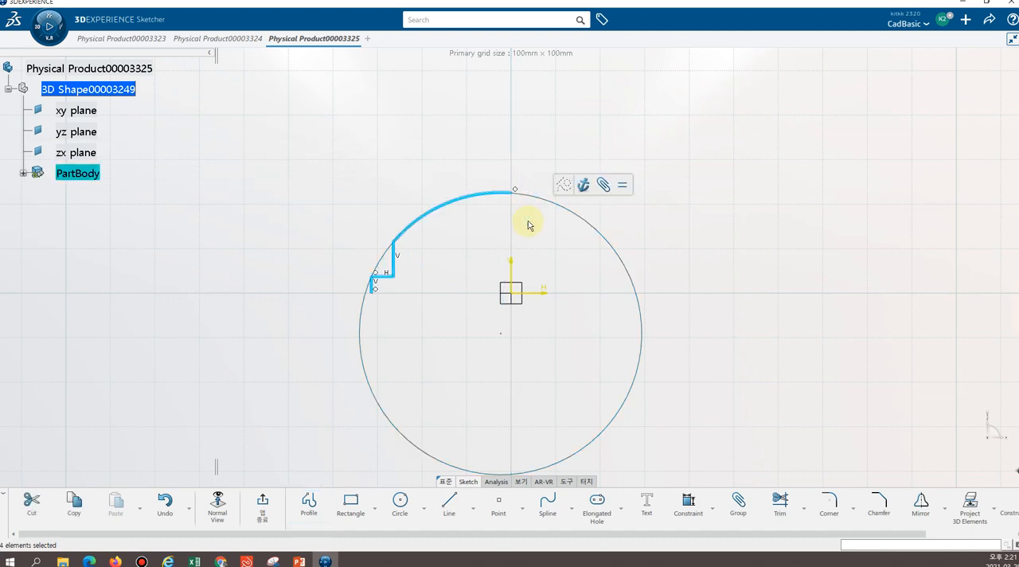
{"action": "left_click", "coordinate": [360, 138]}
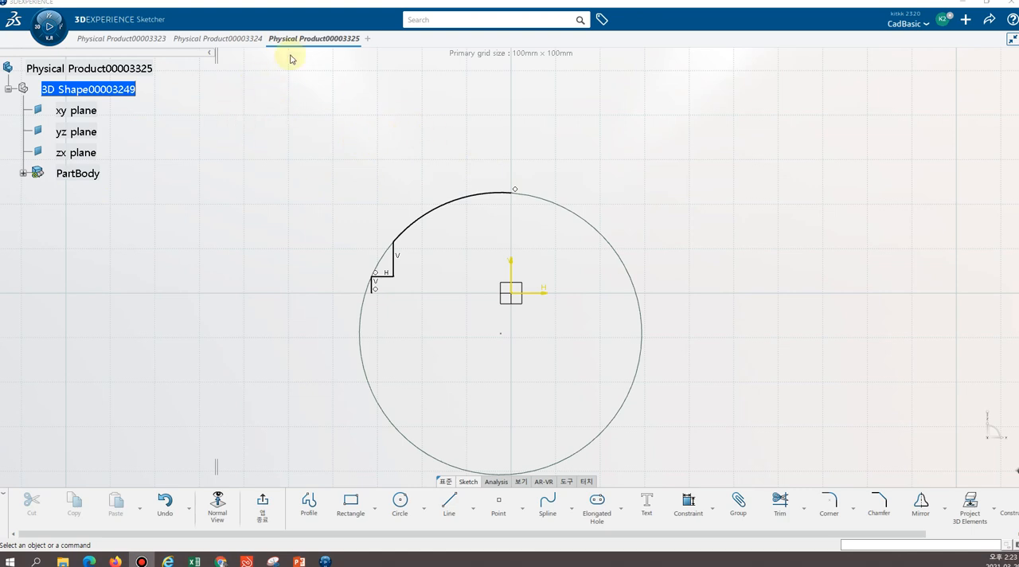
Sketch a 90-degree arc of about 7 mm radius, centred on the large arc's end and starting on that arc, and save the part
{"action": "left_click", "coordinate": [425, 511]}
{"action": "left_click", "coordinate": [425, 460]}
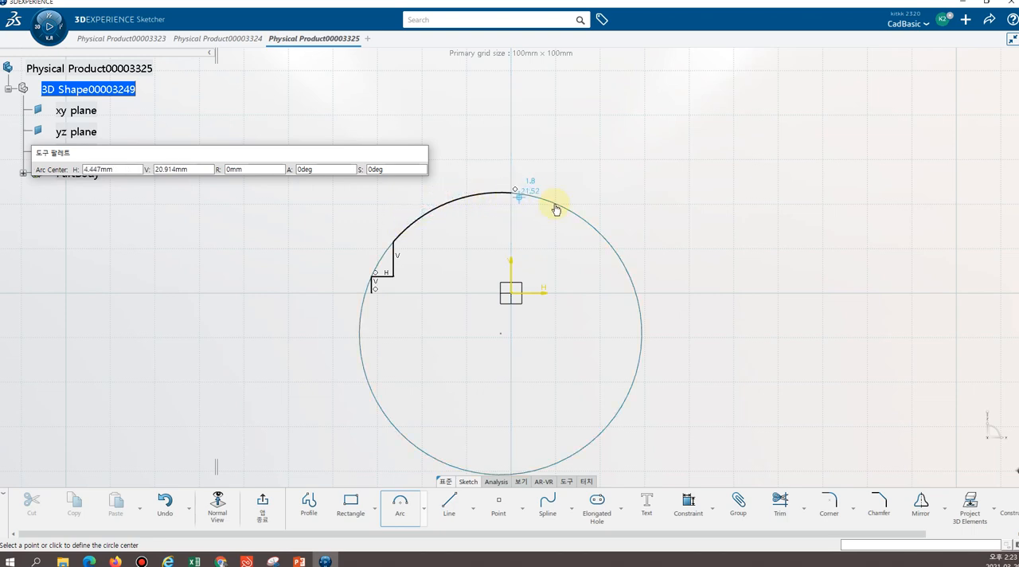
{"action": "left_click", "coordinate": [513, 193]}
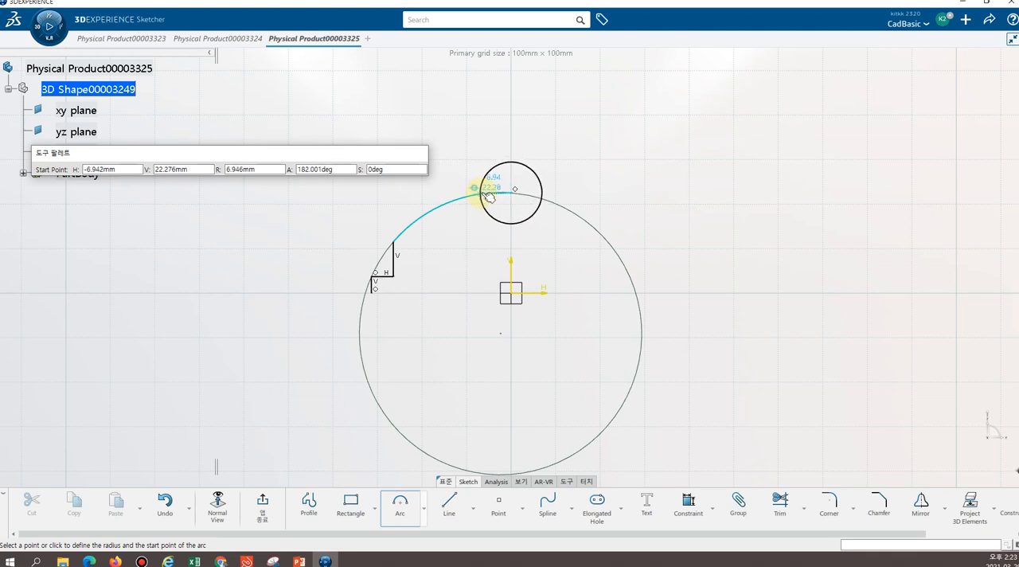
{"action": "left_click", "coordinate": [487, 195]}
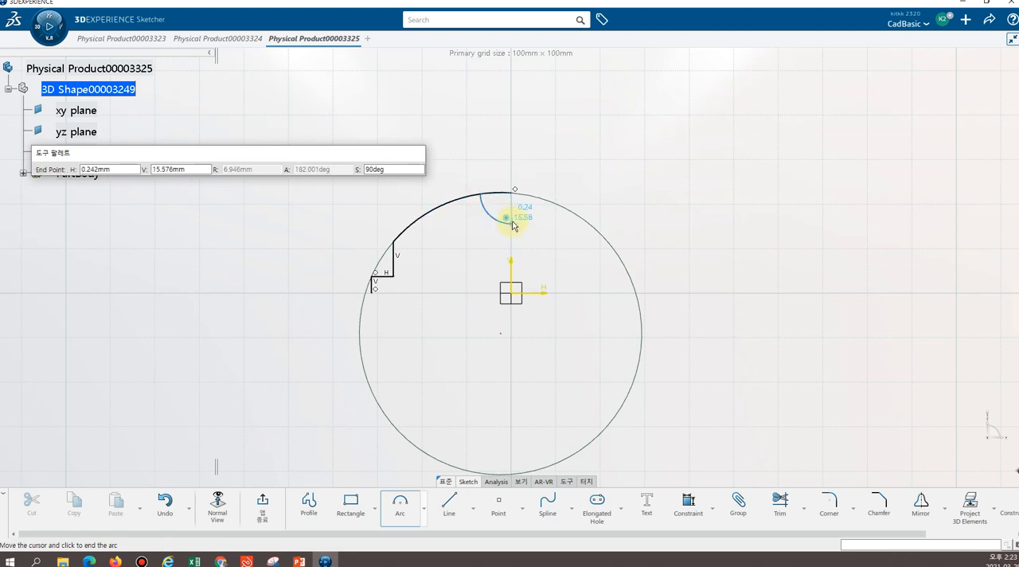
{"action": "left_click", "coordinate": [511, 226]}
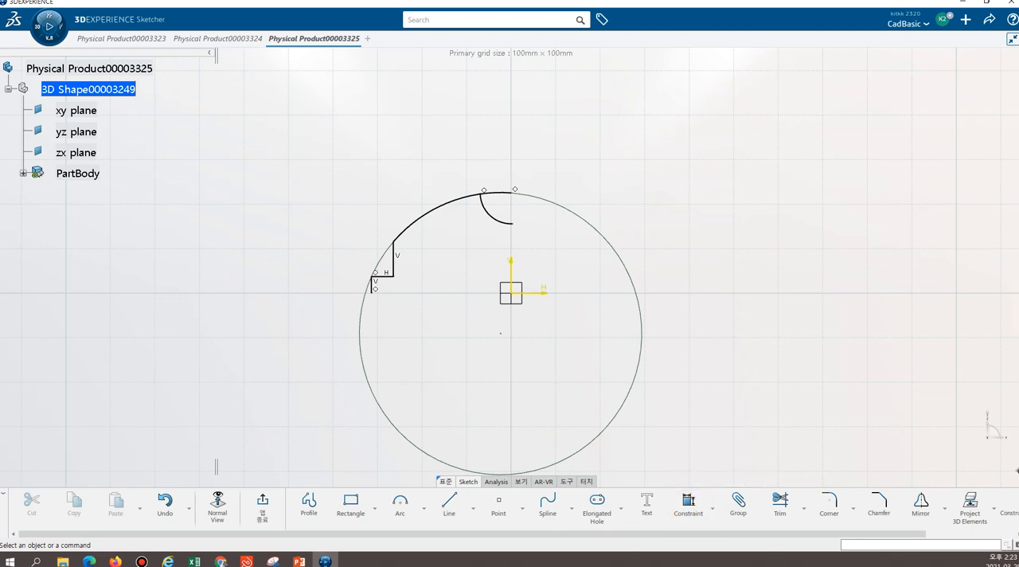
{"action": "key", "text": "ctrl+s"}
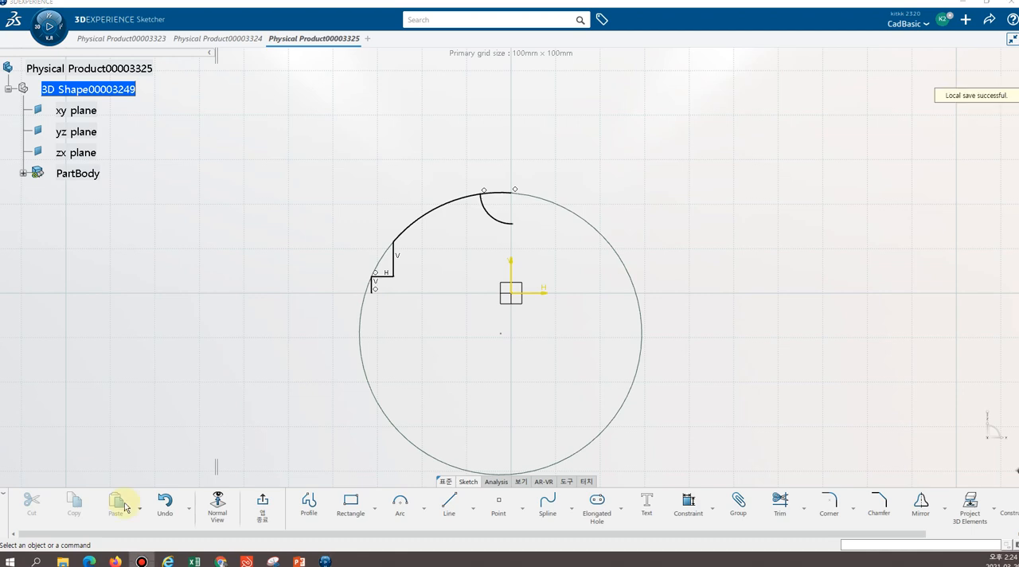
Dimension the outer short vertical line 30 mm from the vertical axis
{"action": "left_click", "coordinate": [688, 503]}
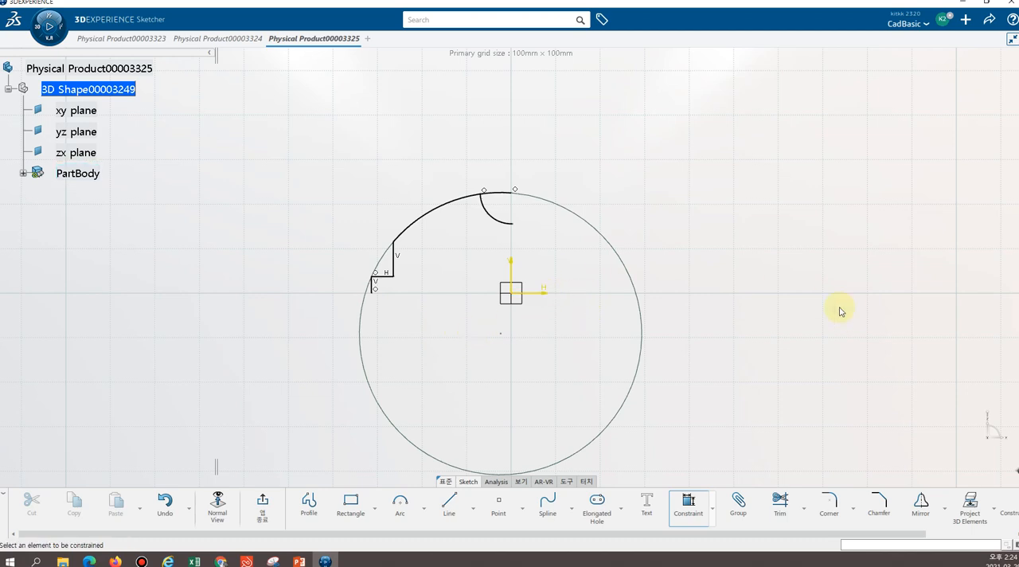
{"action": "left_click", "coordinate": [372, 284]}
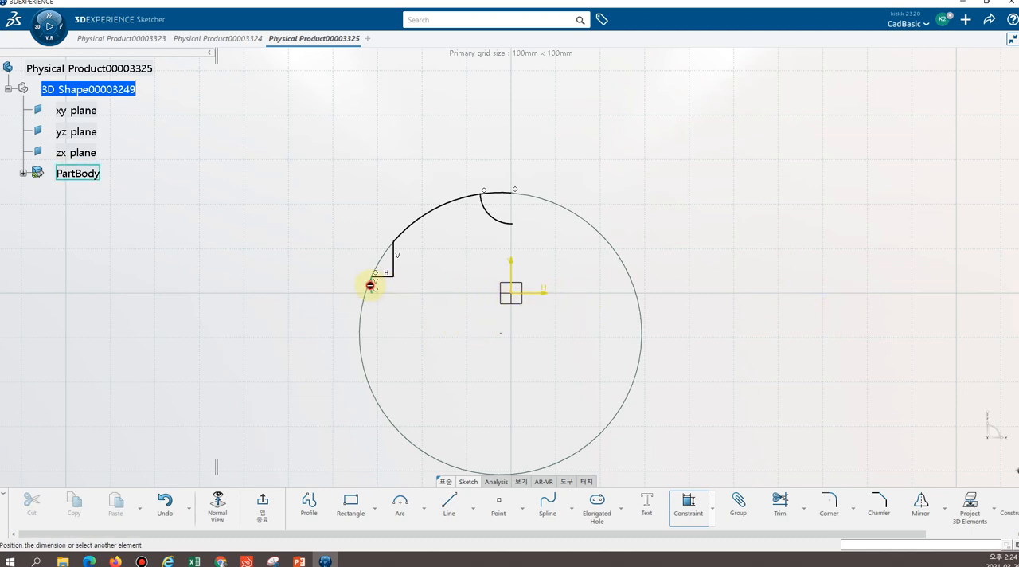
{"action": "left_click", "coordinate": [514, 294]}
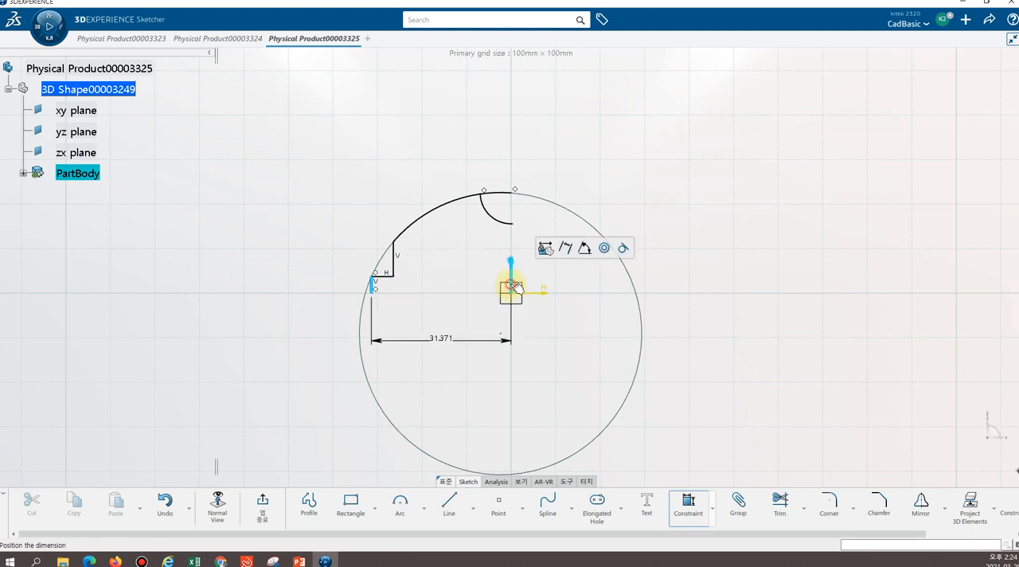
{"action": "left_click", "coordinate": [434, 368]}
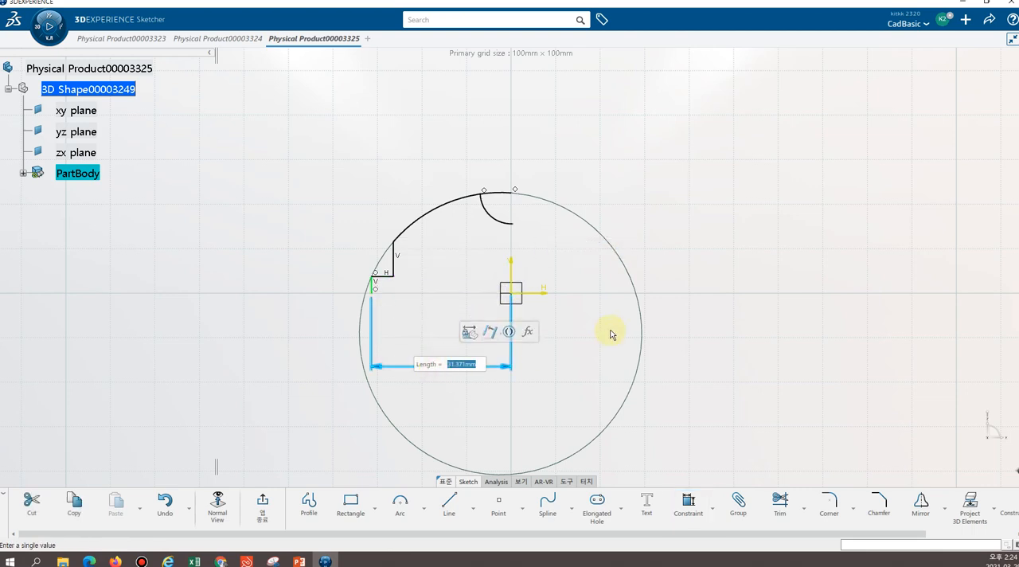
{"action": "type", "text": "30"}
{"action": "key", "text": "Return"}
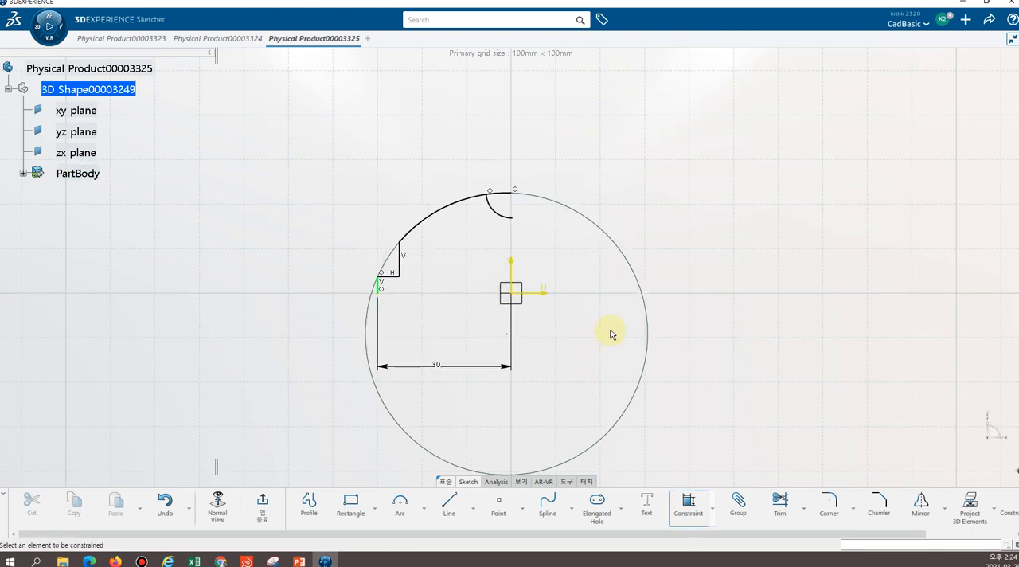
Dimension the inner vertical line 25 mm from the vertical axis
{"action": "left_click", "coordinate": [400, 257]}
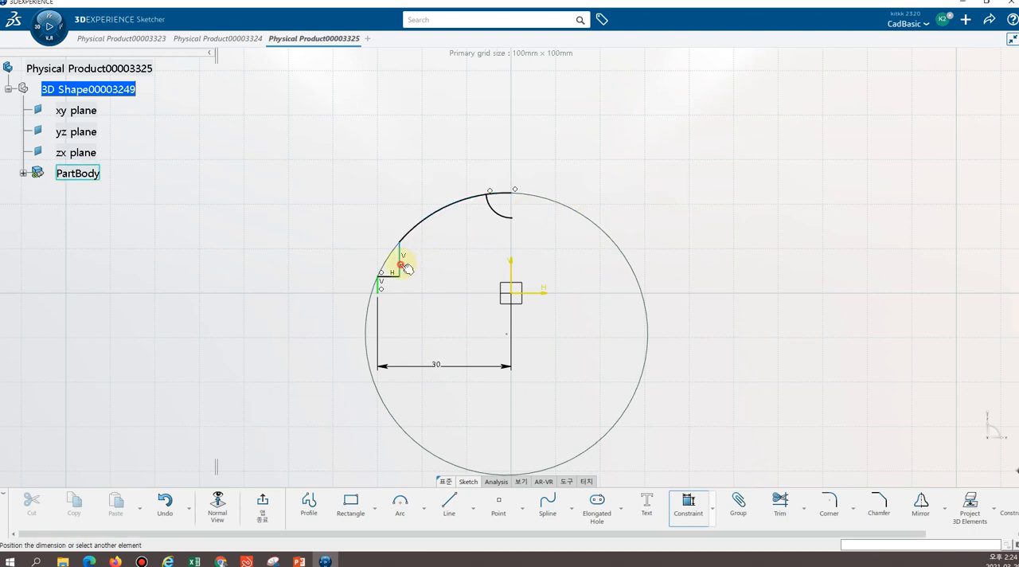
{"action": "left_click", "coordinate": [512, 287]}
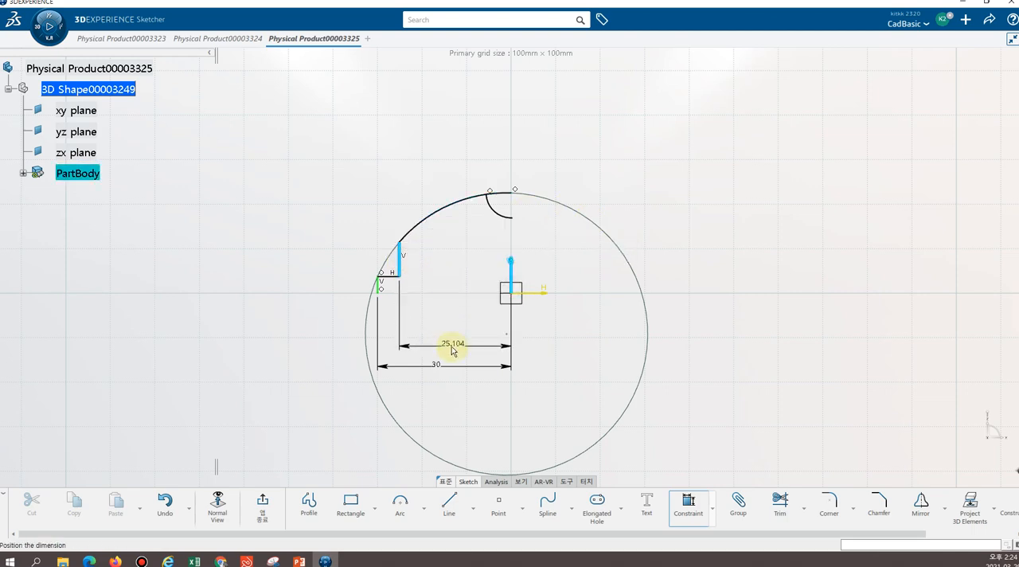
{"action": "left_click", "coordinate": [451, 346]}
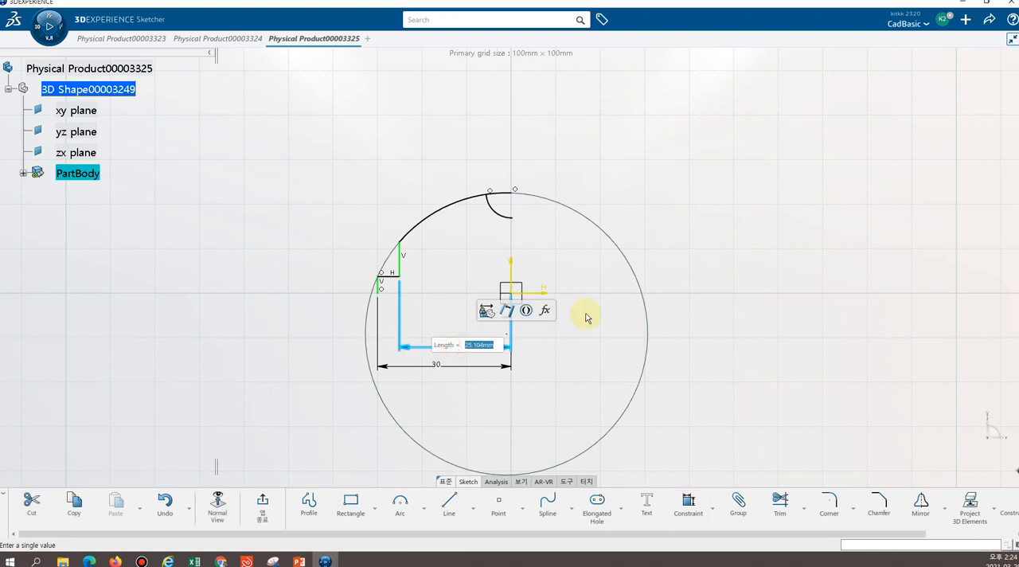
{"action": "type", "text": "25"}
{"action": "key", "text": "Return"}
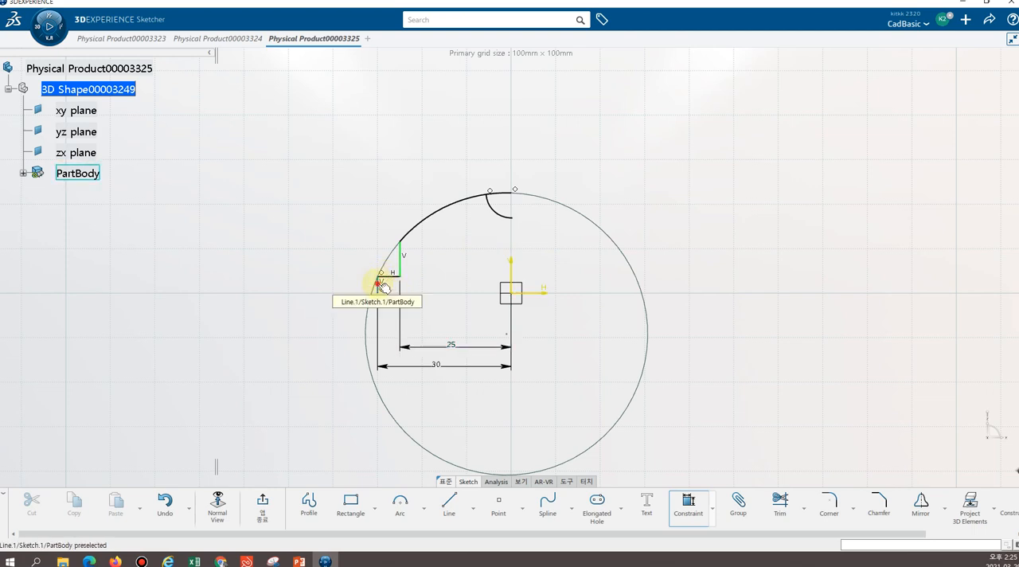
{"action": "left_click", "coordinate": [383, 286]}
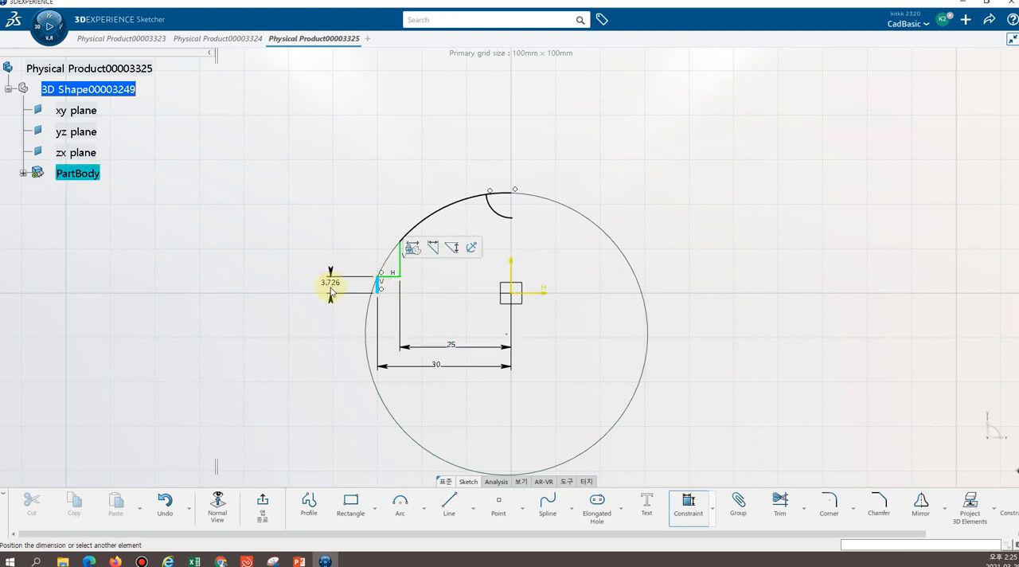
{"action": "key", "text": "Escape"}
{"action": "left_click", "coordinate": [390, 276]}
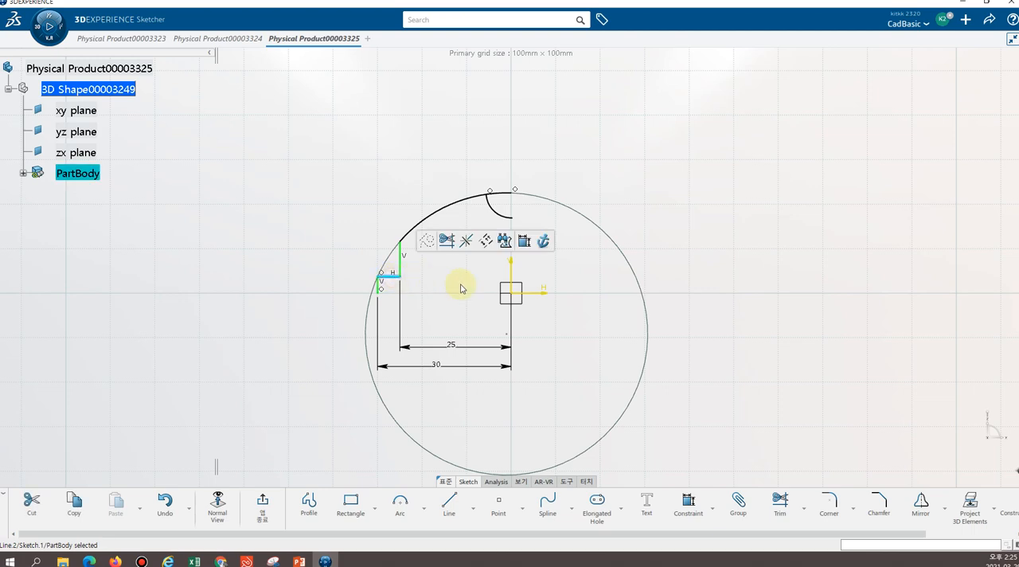
{"action": "left_click", "coordinate": [531, 292]}
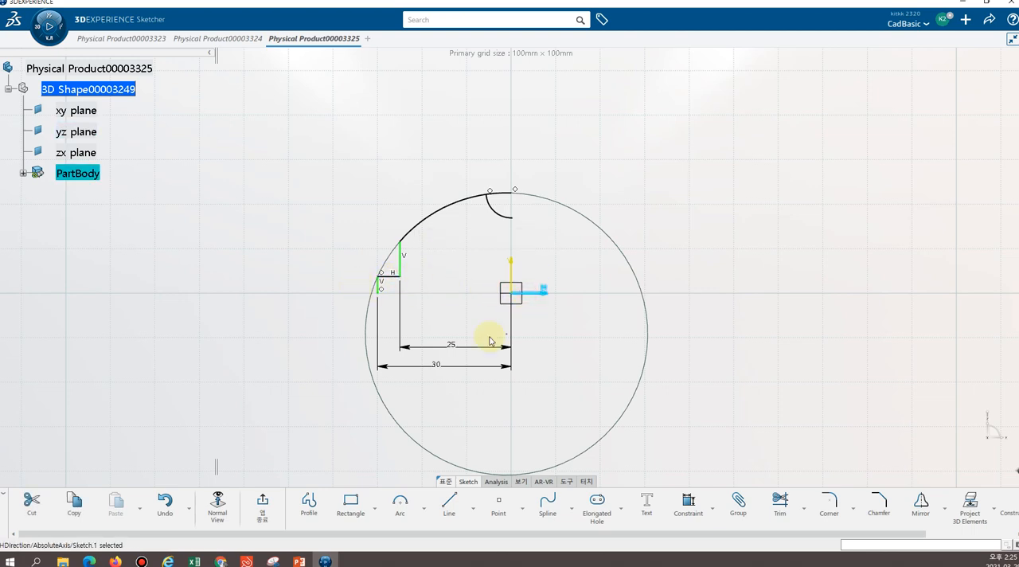
Dimension the short horizontal step line 5 mm from the horizontal axis
{"action": "left_click", "coordinate": [689, 506]}
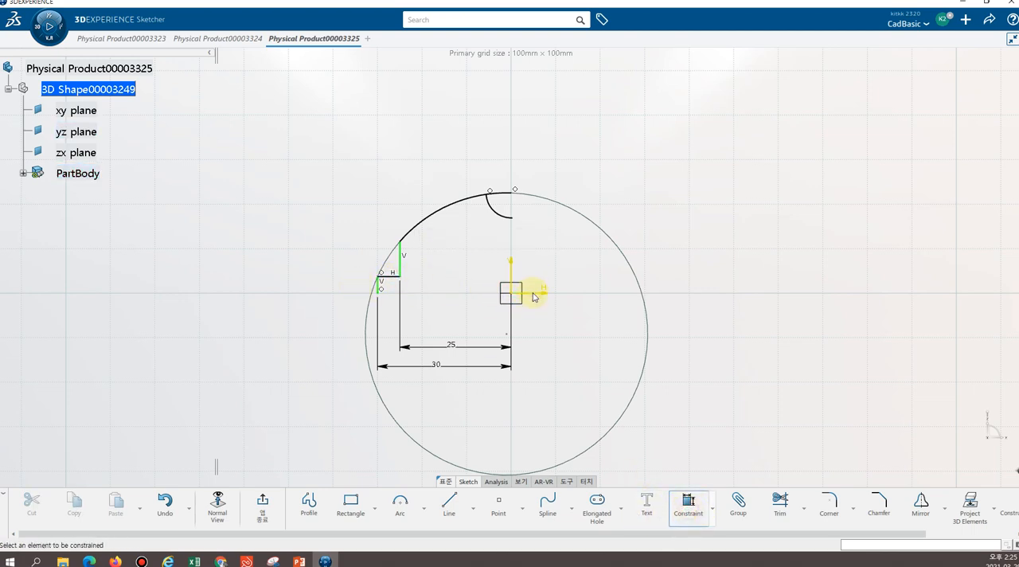
{"action": "left_click", "coordinate": [533, 294]}
{"action": "left_click", "coordinate": [391, 275]}
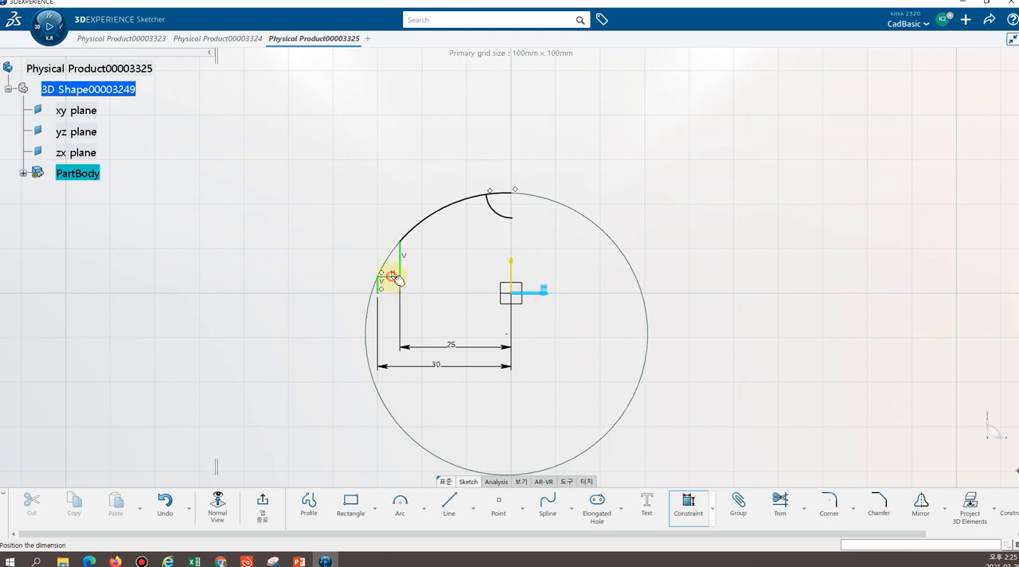
{"action": "left_click", "coordinate": [305, 279]}
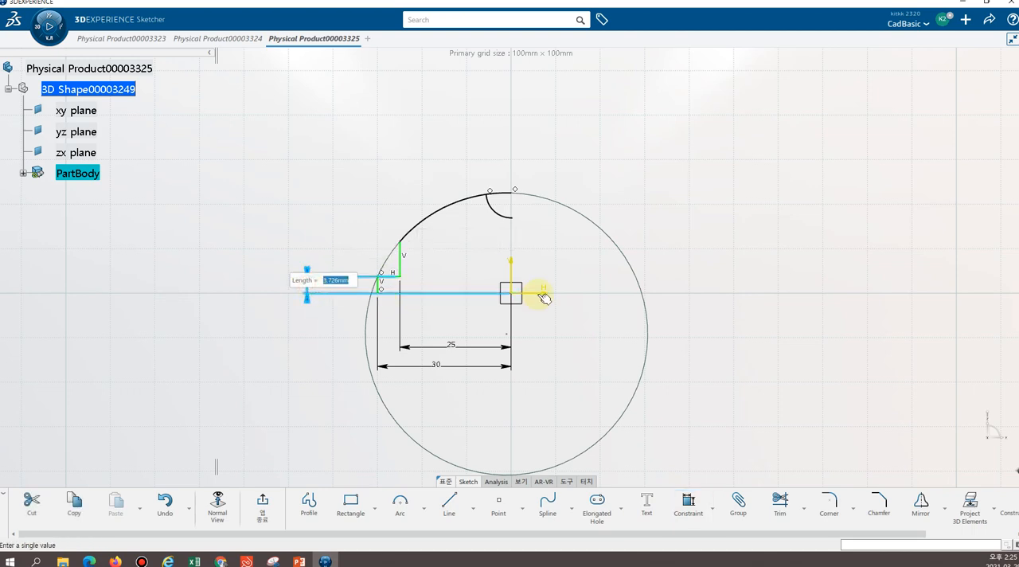
{"action": "type", "text": "5"}
{"action": "key", "text": "Return"}
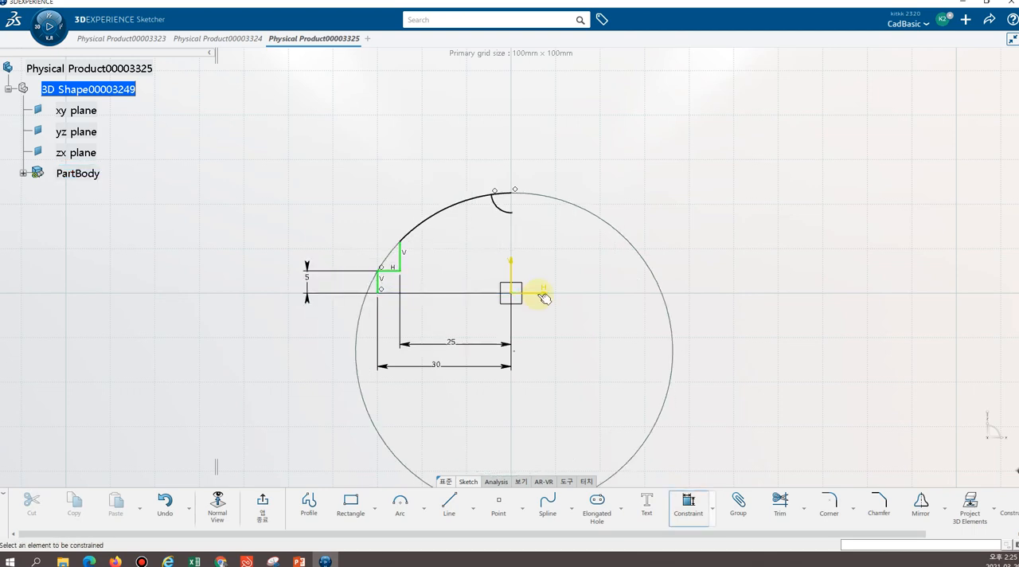
Dimension the large profile arc with a radius of 30 mm
{"action": "left_click", "coordinate": [437, 221]}
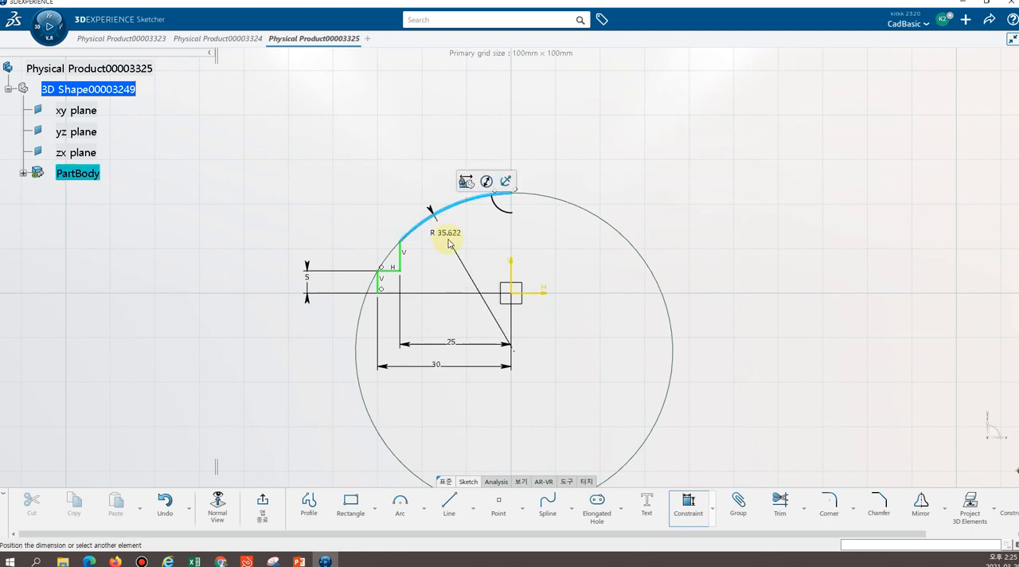
{"action": "left_click", "coordinate": [410, 170]}
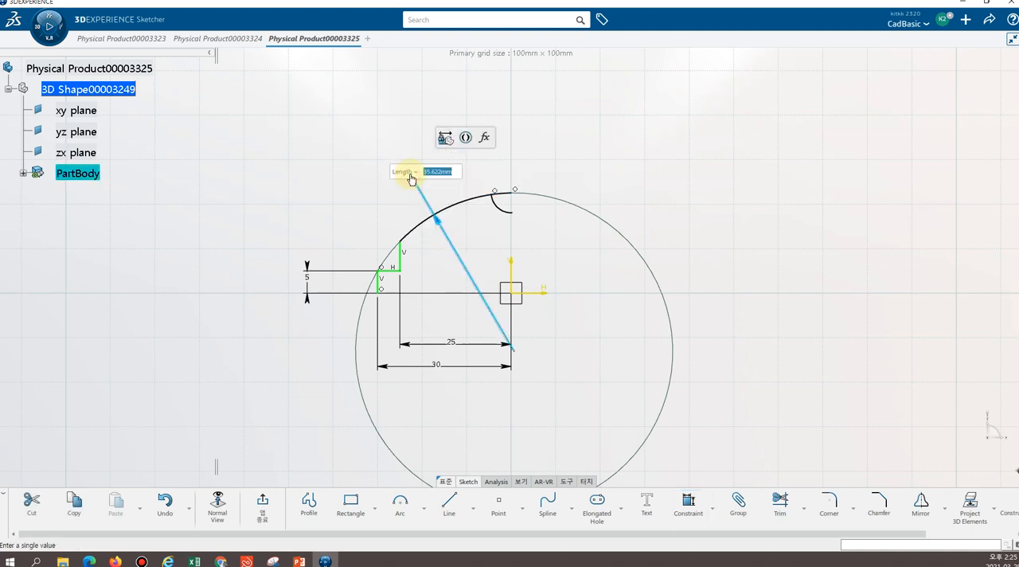
{"action": "type", "text": "30"}
{"action": "key", "text": "Return"}
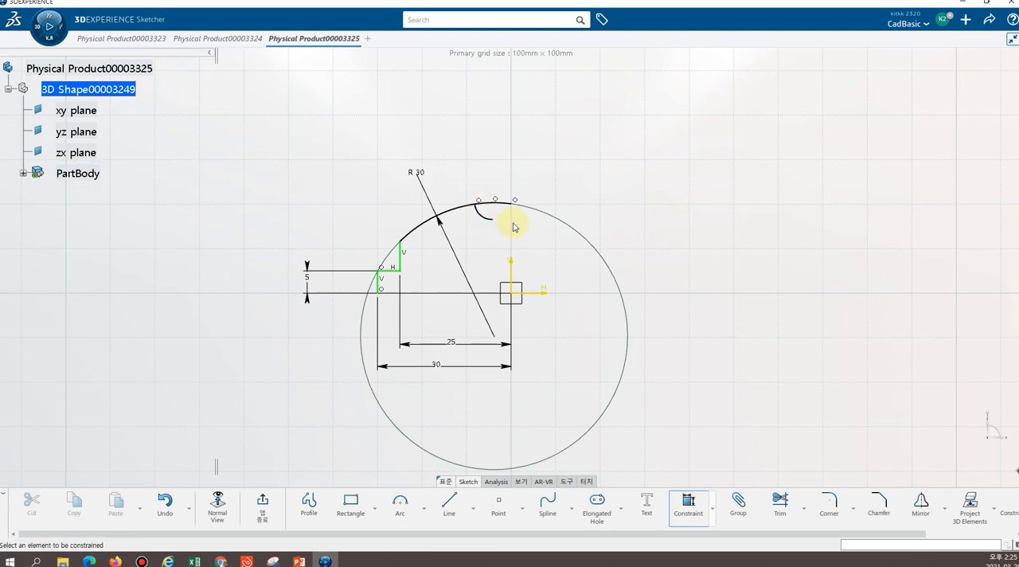
Shift the small arc slightly along the large profile arc towards the vertical axis
{"action": "left_click", "coordinate": [487, 213]}
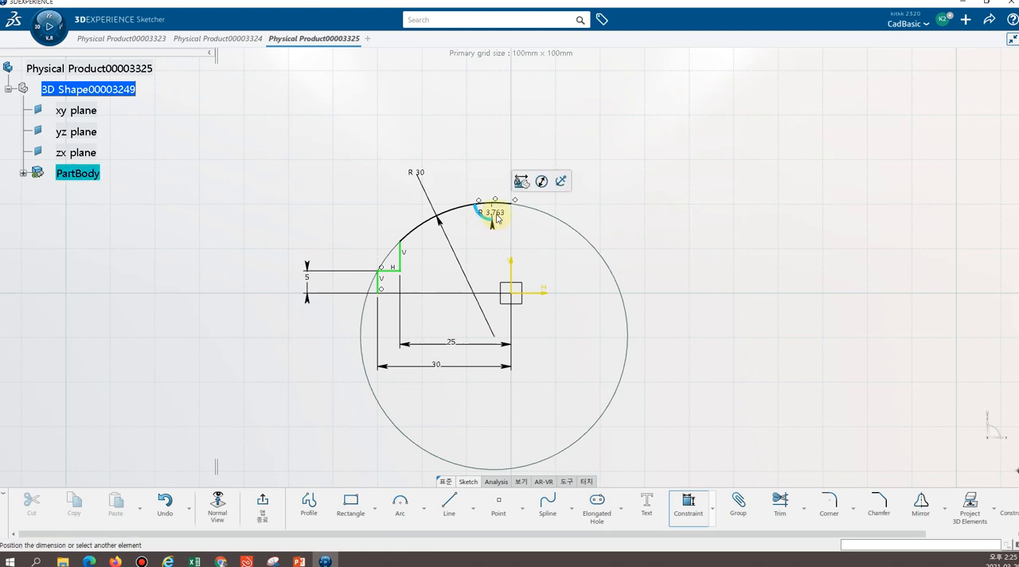
{"action": "key", "text": "Escape"}
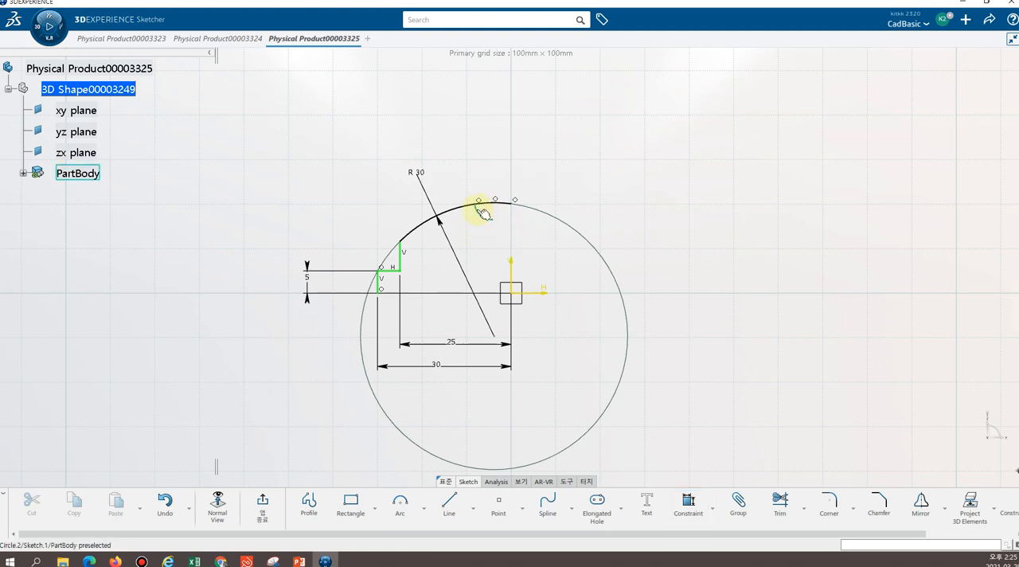
{"action": "mouse_move", "coordinate": [479, 211]}
{"action": "left_mouse_down"}
{"action": "mouse_move", "coordinate": [502, 203]}
{"action": "mouse_move", "coordinate": [474, 205]}
{"action": "mouse_move", "coordinate": [495, 210]}
{"action": "mouse_move", "coordinate": [484, 210]}
{"action": "left_mouse_up"}
{"action": "left_click", "coordinate": [473, 247]}
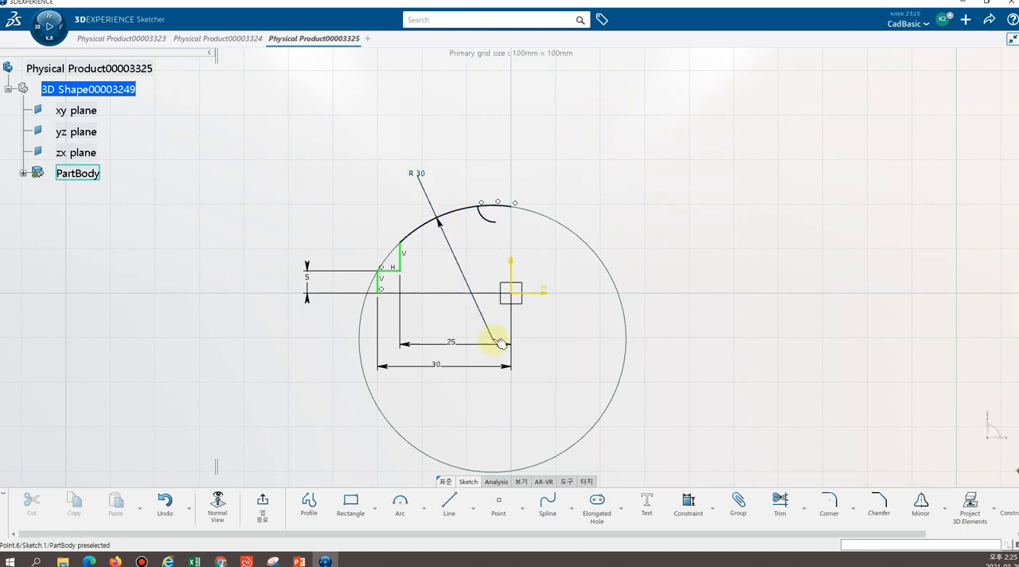
Try to make the large profile arc's centre coincident with the sketch origin, and undo the latest sketch changes including the arc's radius edit
{"action": "left_click", "coordinate": [688, 507]}
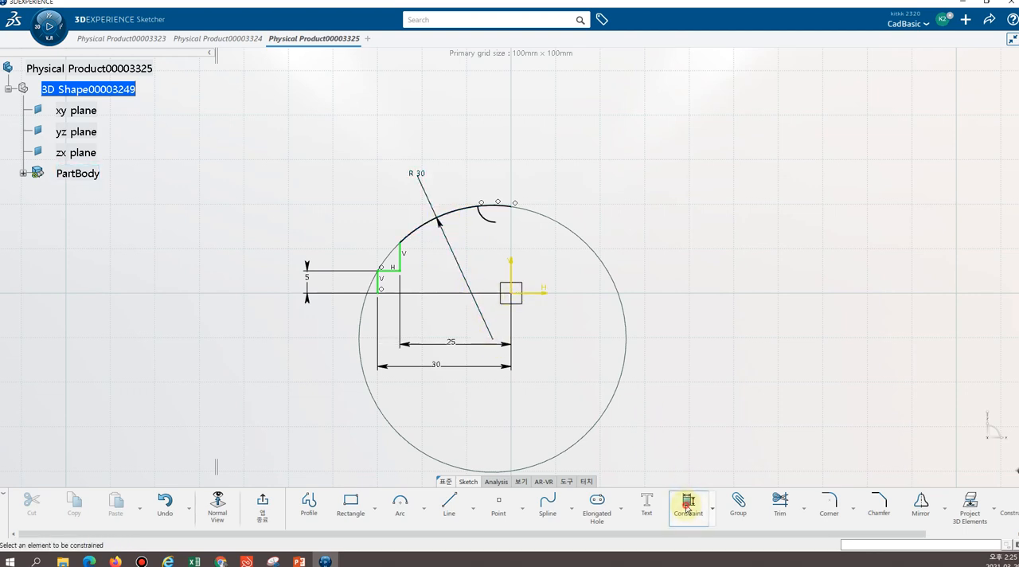
{"action": "left_click", "coordinate": [496, 342]}
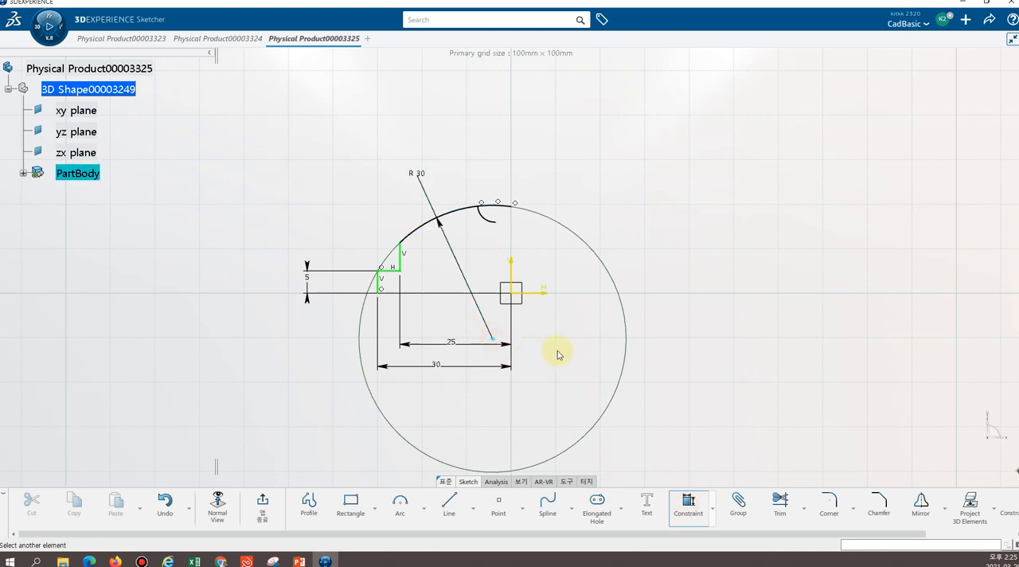
{"action": "left_click", "coordinate": [514, 296]}
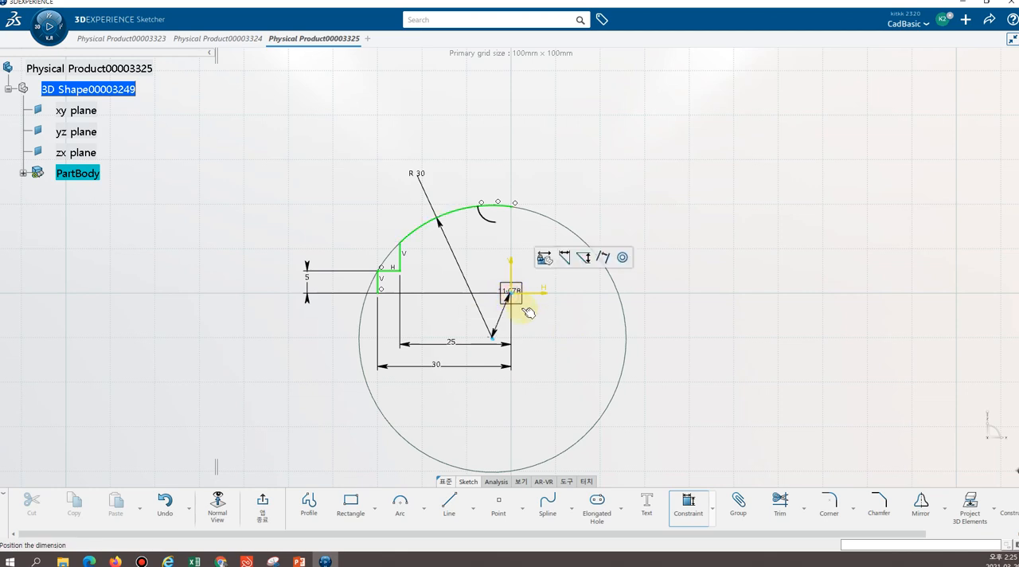
{"action": "left_click", "coordinate": [623, 259]}
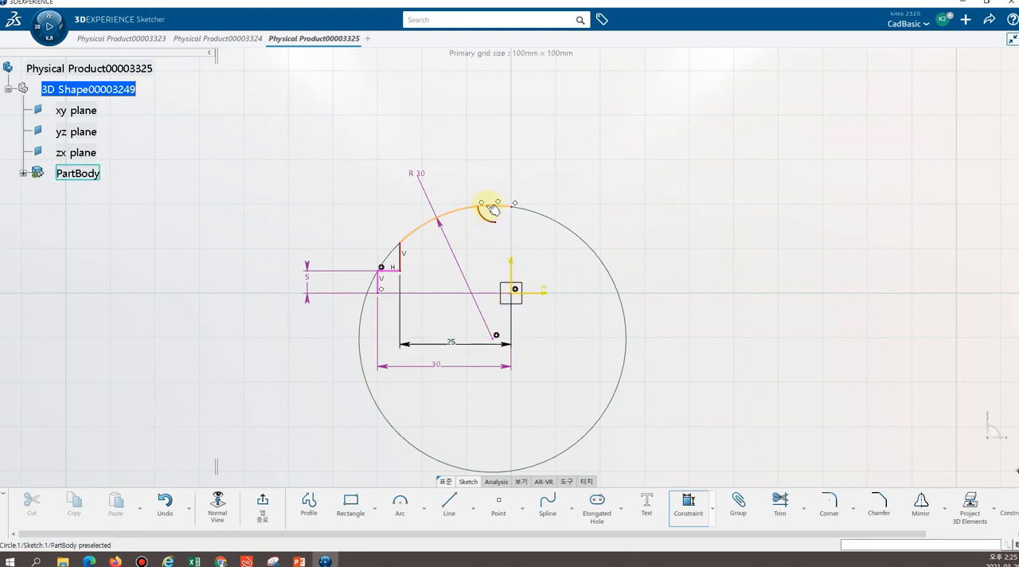
{"action": "key", "text": "Escape"}
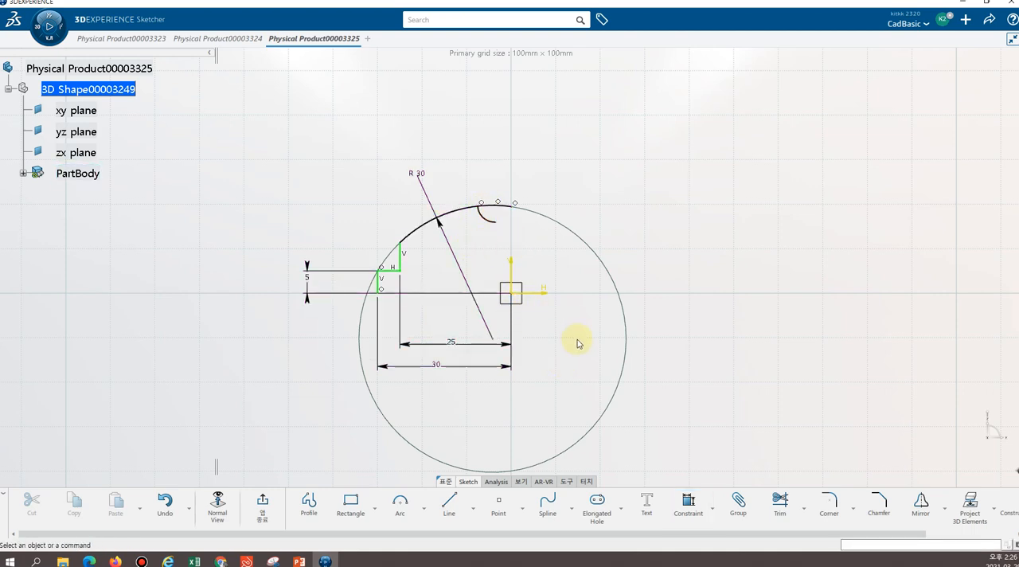
{"action": "key", "text": "Escape"}
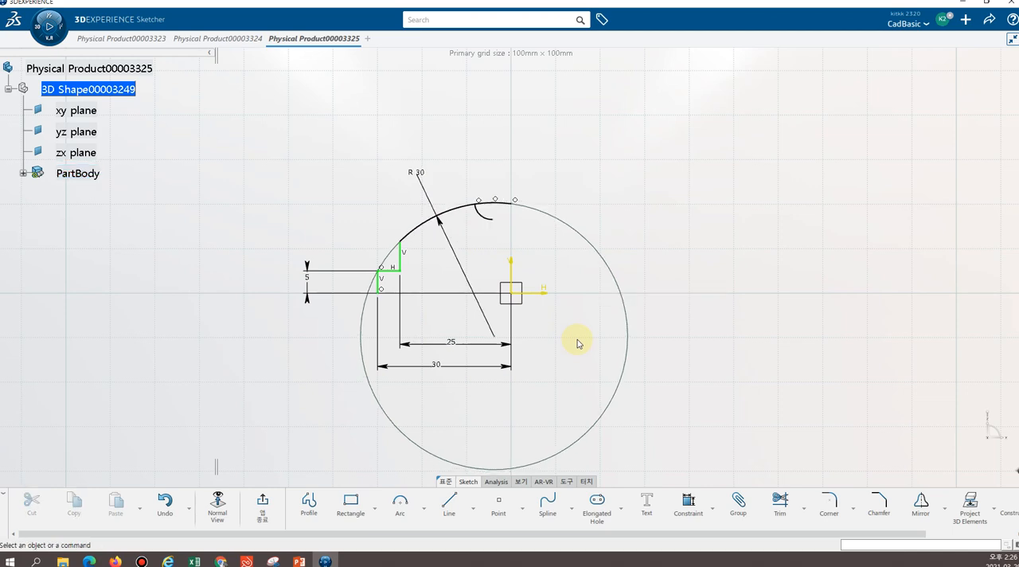
{"action": "key", "text": "ctrl+z"}
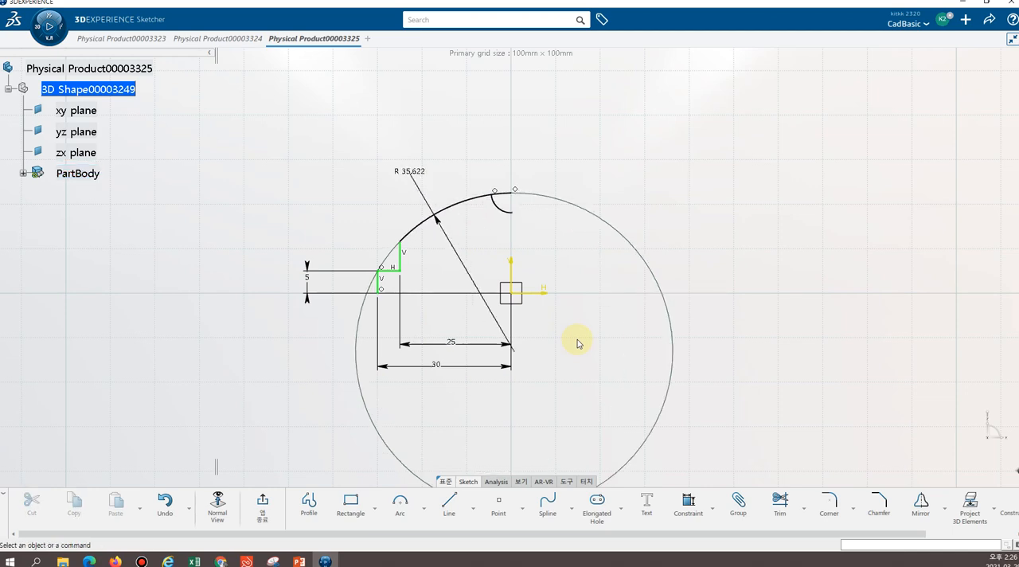
Delete the coincidence constraints tying the small arc to the large profile arc and those at the large arc's end on the vertical axis
{"action": "left_click", "coordinate": [495, 195]}
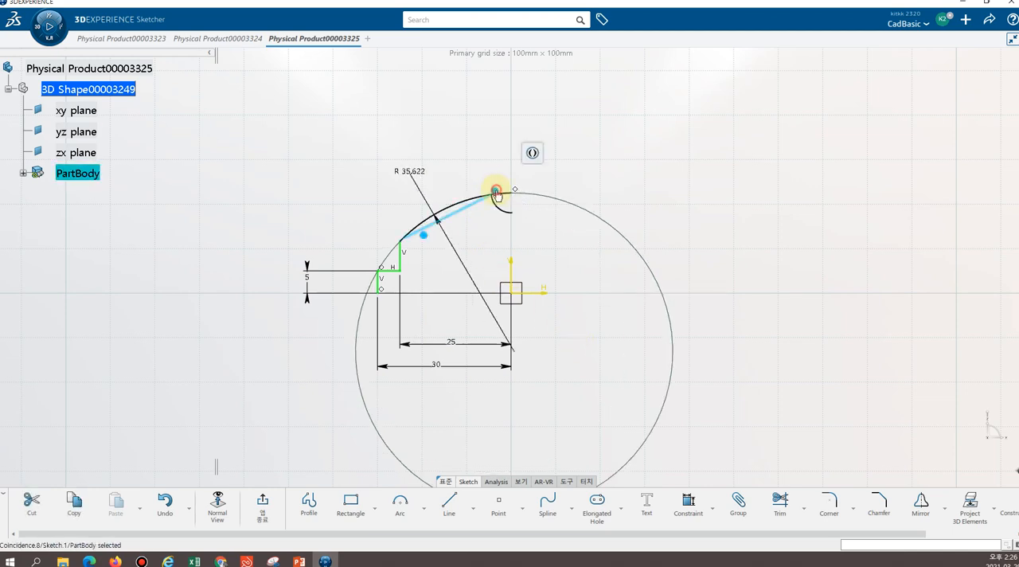
{"action": "left_click", "coordinate": [554, 259]}
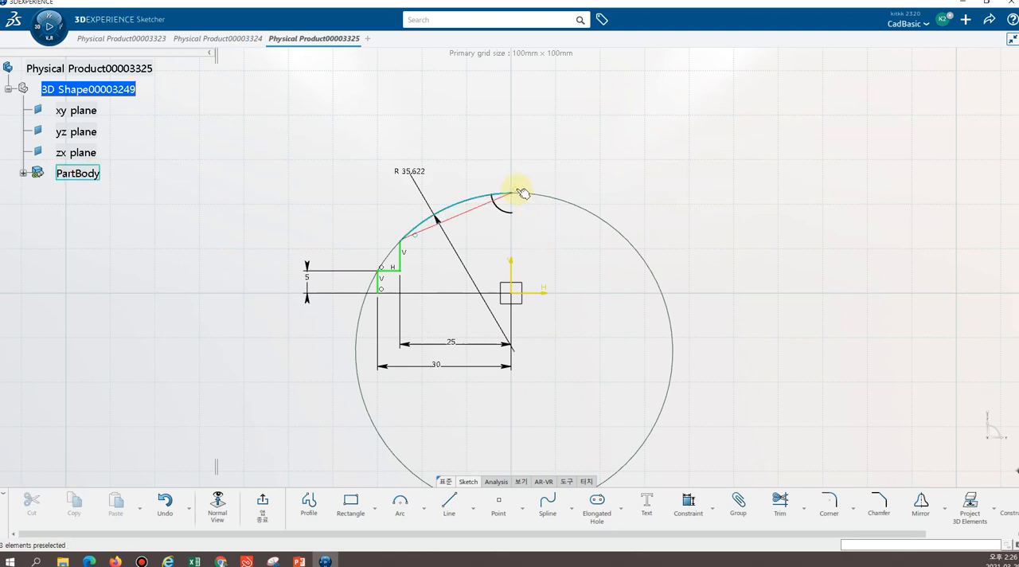
{"action": "left_click", "coordinate": [519, 194]}
{"action": "left_click", "coordinate": [581, 248]}
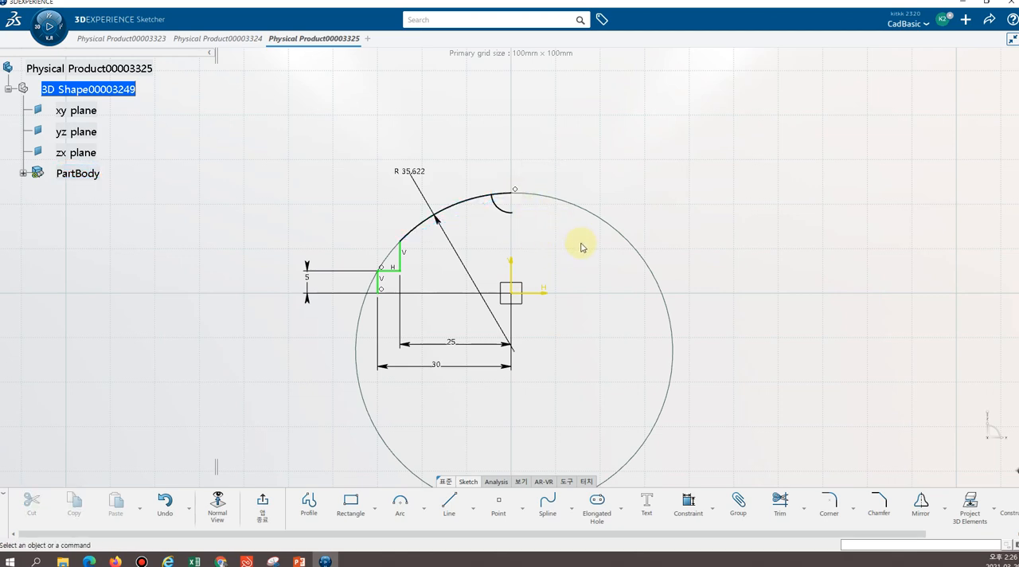
{"action": "left_click", "coordinate": [519, 192]}
{"action": "left_click", "coordinate": [675, 241]}
{"action": "left_click", "coordinate": [711, 249]}
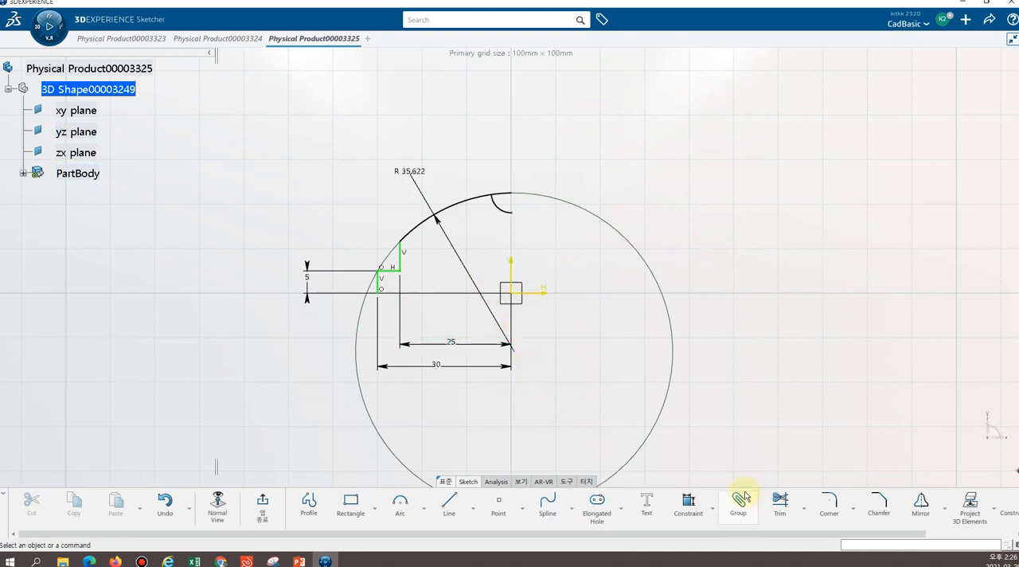
Try to make the large arc's centre coincident with the sketch origin while its radius dimension remains, and delete that coincidence
{"action": "left_click", "coordinate": [687, 503]}
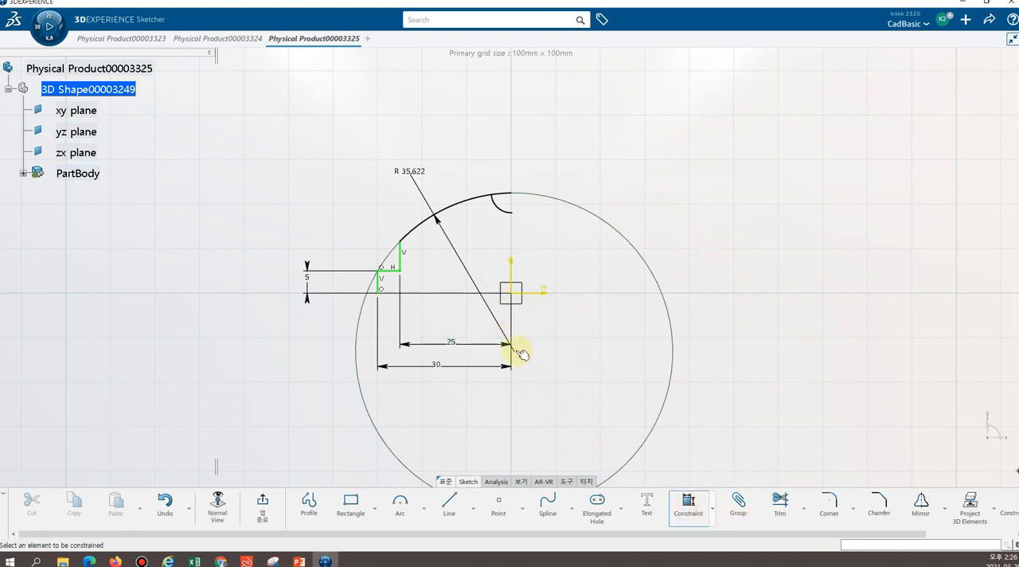
{"action": "left_click", "coordinate": [515, 296]}
{"action": "left_click", "coordinate": [628, 257]}
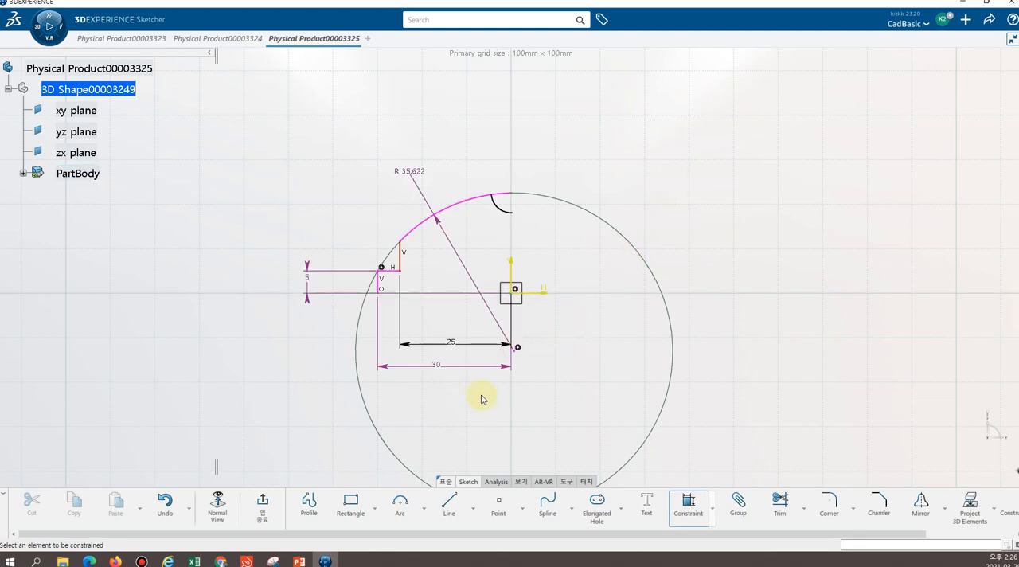
{"action": "left_click", "coordinate": [518, 349]}
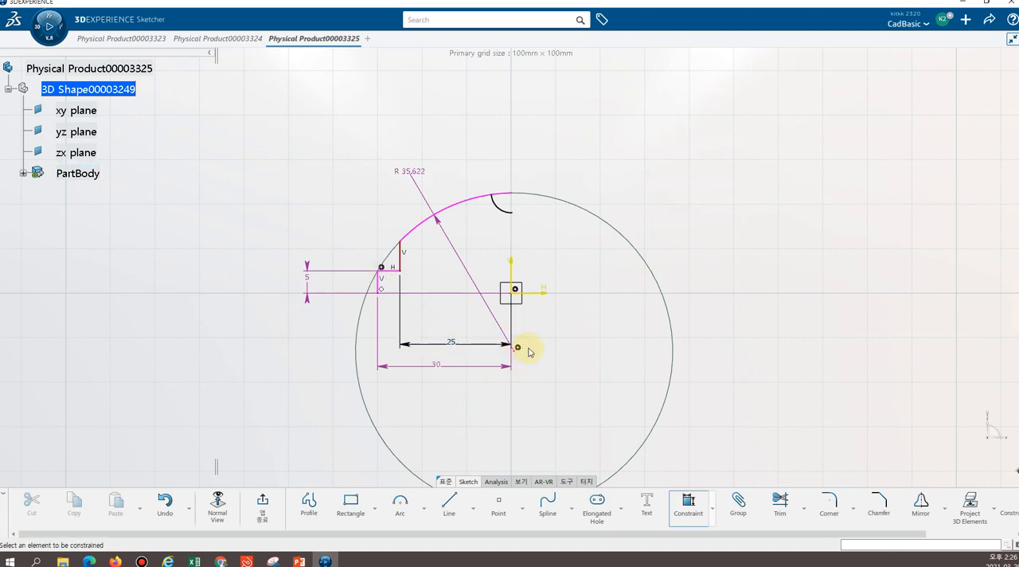
{"action": "key", "text": "Escape"}
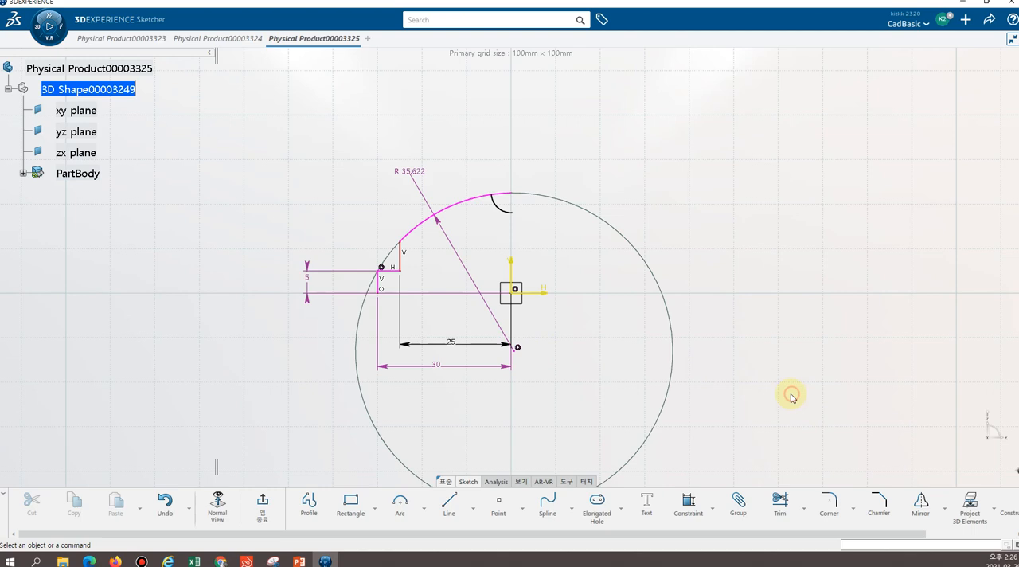
{"action": "left_click", "coordinate": [517, 347]}
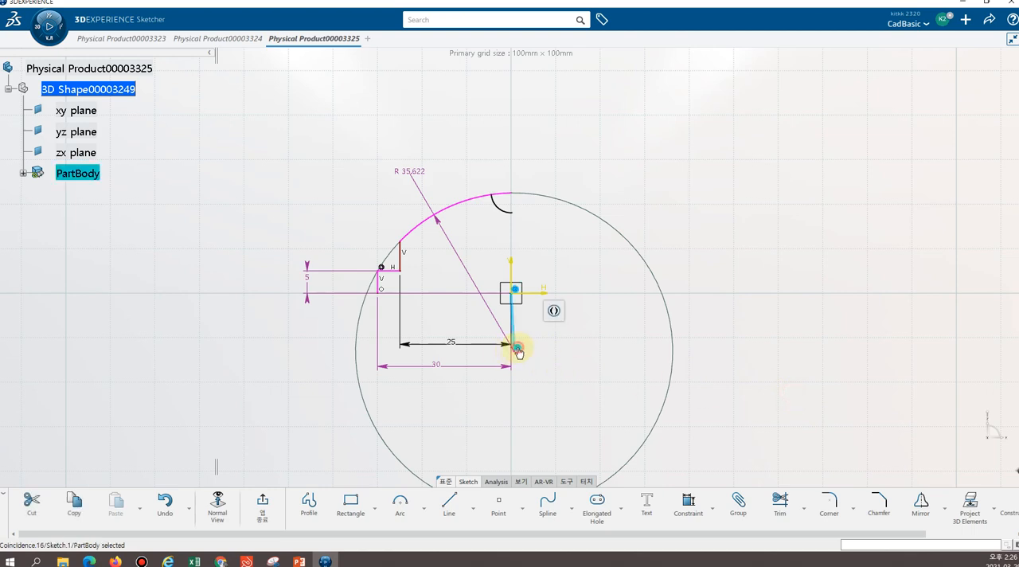
{"action": "key", "text": "Delete"}
{"action": "left_click", "coordinate": [559, 367]}
{"action": "left_click", "coordinate": [749, 367]}
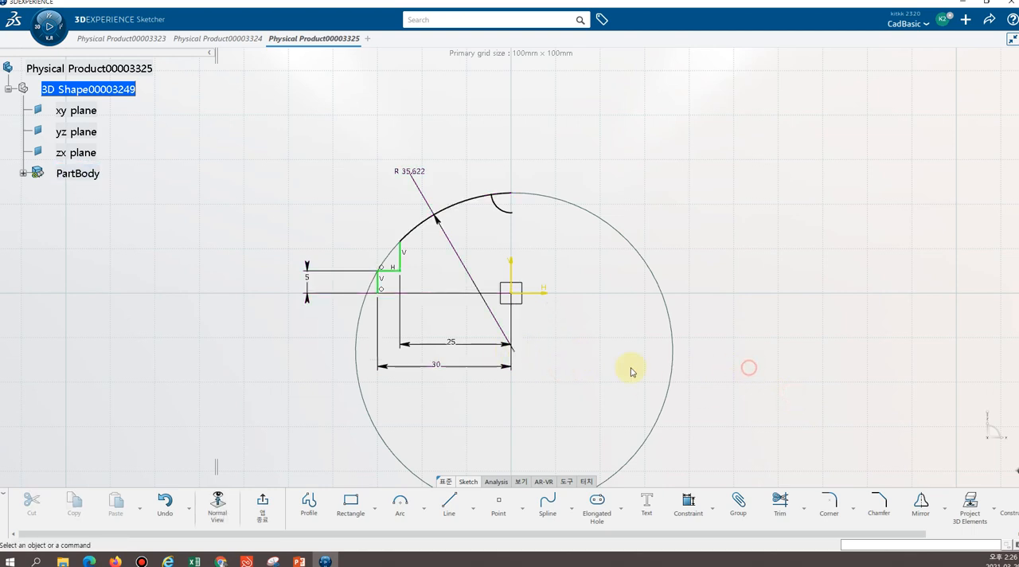
Move the large arc's centre slightly closer to the horizontal axis and delete the arc's radius dimension
{"action": "mouse_move", "coordinate": [521, 353]}
{"action": "left_mouse_down"}
{"action": "mouse_move", "coordinate": [522, 336]}
{"action": "mouse_move", "coordinate": [478, 298]}
{"action": "mouse_move", "coordinate": [493, 276]}
{"action": "mouse_move", "coordinate": [494, 319]}
{"action": "mouse_move", "coordinate": [495, 300]}
{"action": "mouse_move", "coordinate": [531, 279]}
{"action": "mouse_move", "coordinate": [538, 324]}
{"action": "mouse_move", "coordinate": [562, 262]}
{"action": "mouse_move", "coordinate": [534, 334]}
{"action": "mouse_move", "coordinate": [521, 338]}
{"action": "left_mouse_up"}
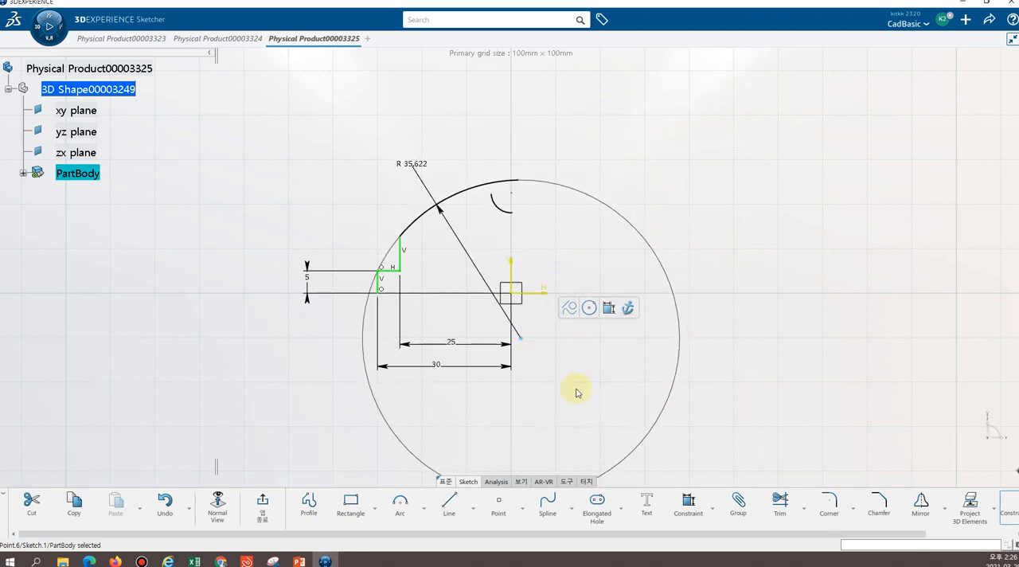
{"action": "left_click", "coordinate": [576, 371]}
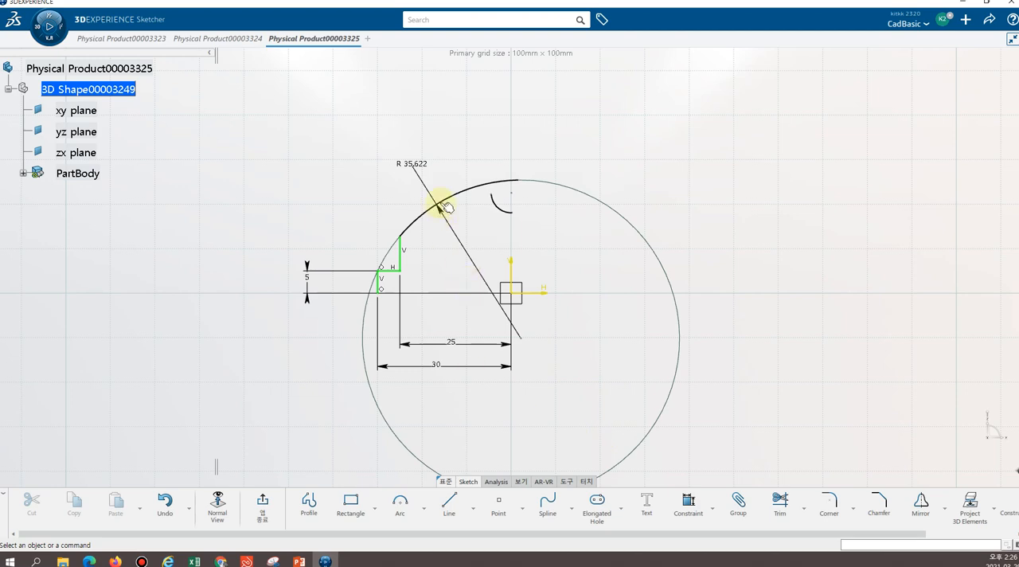
{"action": "left_click", "coordinate": [412, 164]}
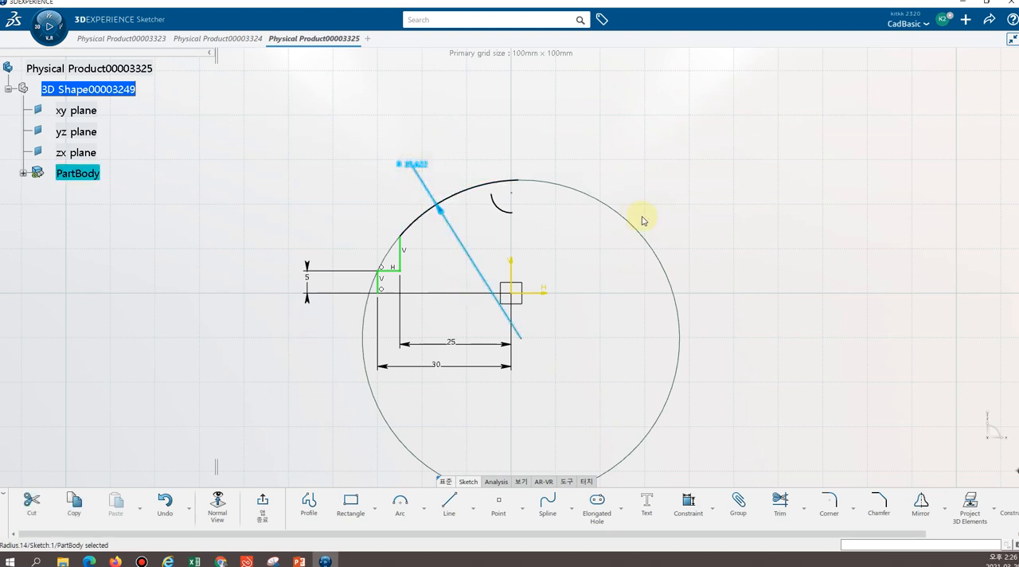
{"action": "key", "text": "Delete"}
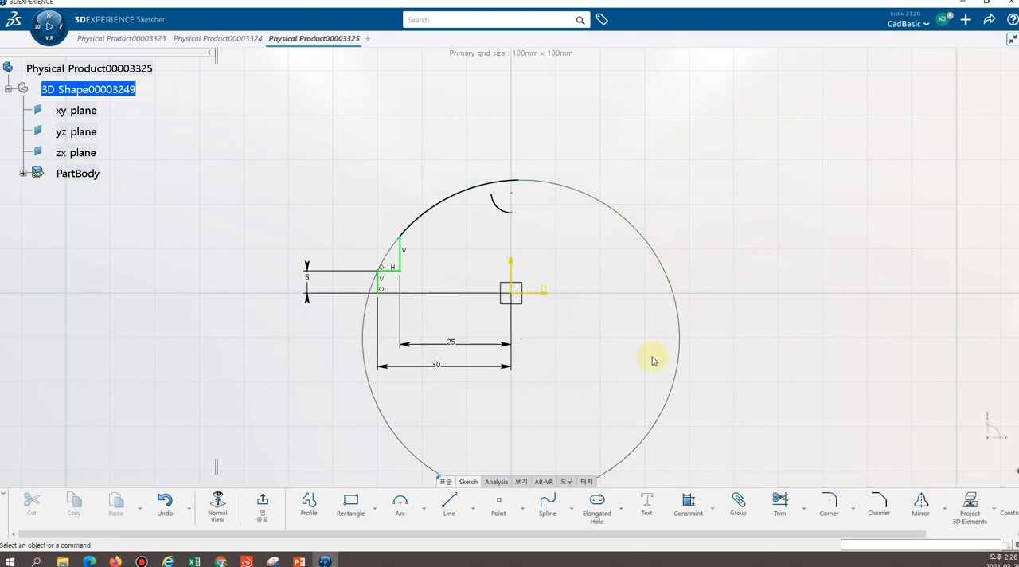
Constrain the large profile arc's centre to coincide with the sketch origin
{"action": "left_click", "coordinate": [686, 497]}
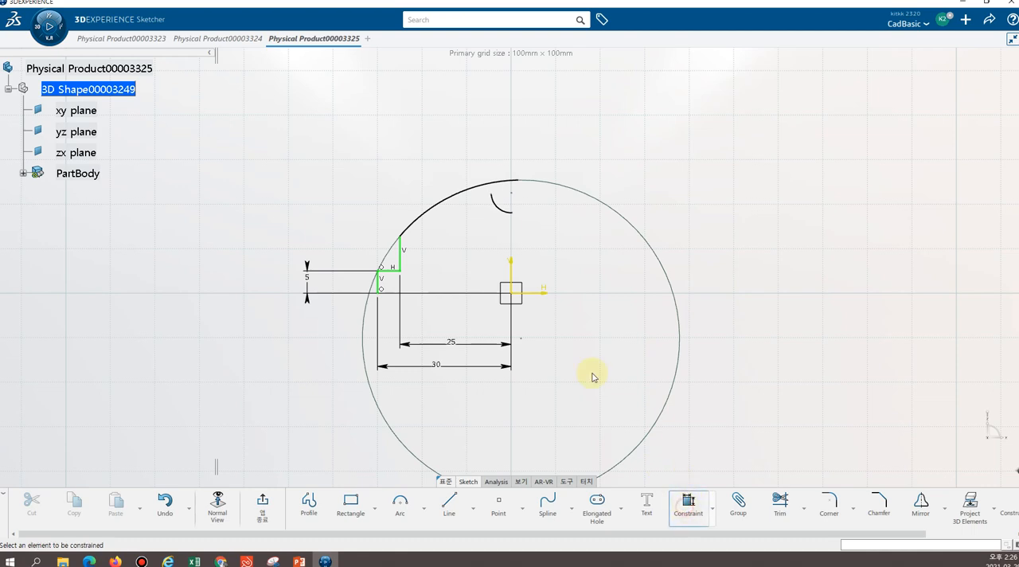
{"action": "left_click", "coordinate": [522, 341]}
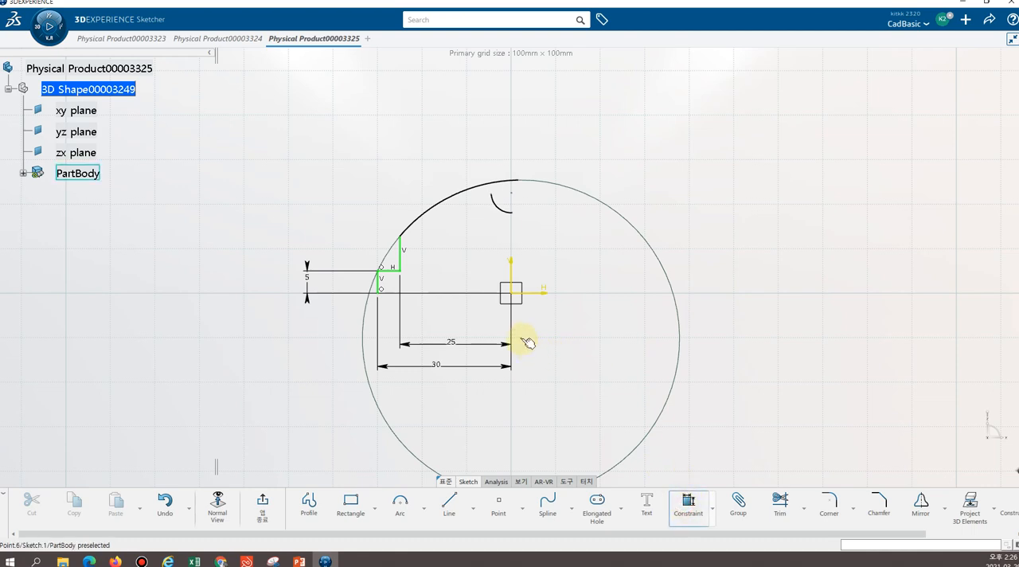
{"action": "left_click", "coordinate": [517, 297]}
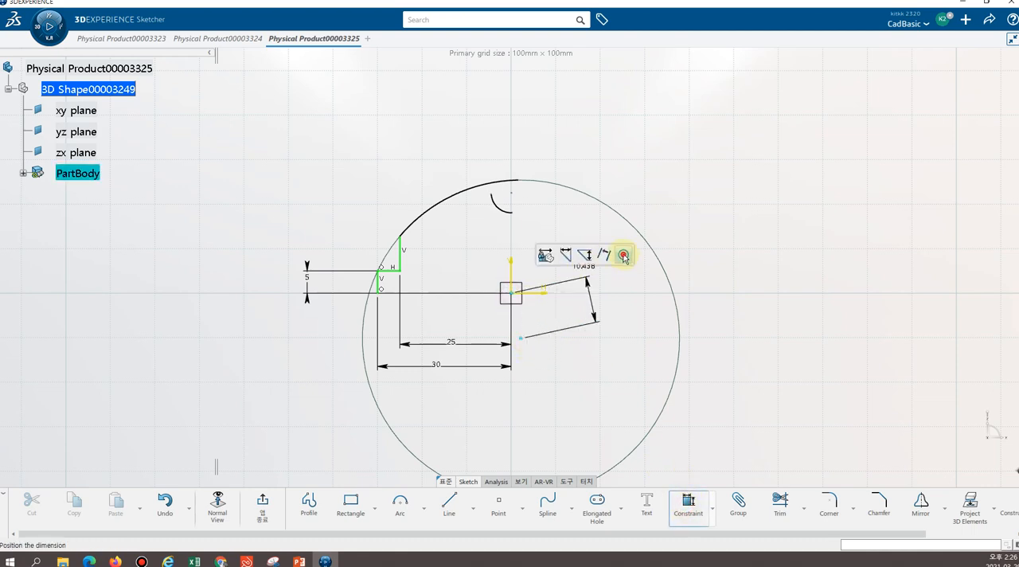
{"action": "left_click", "coordinate": [623, 256]}
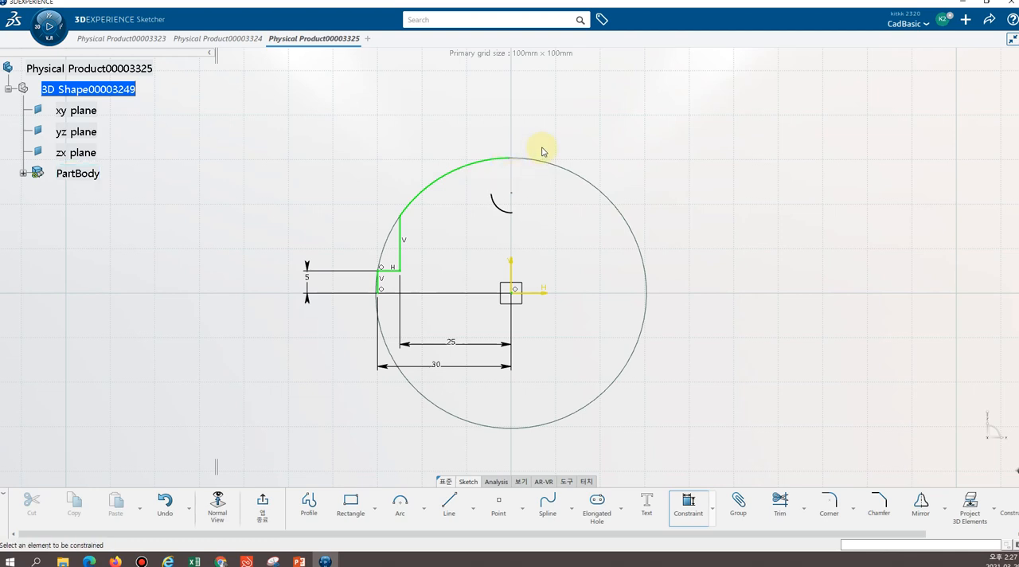
Constrain the large profile arc's upper end point to coincide with the vertical axis
{"action": "middle_click_drag", "start_coordinate": [541, 151], "coordinate": [535, 104]}
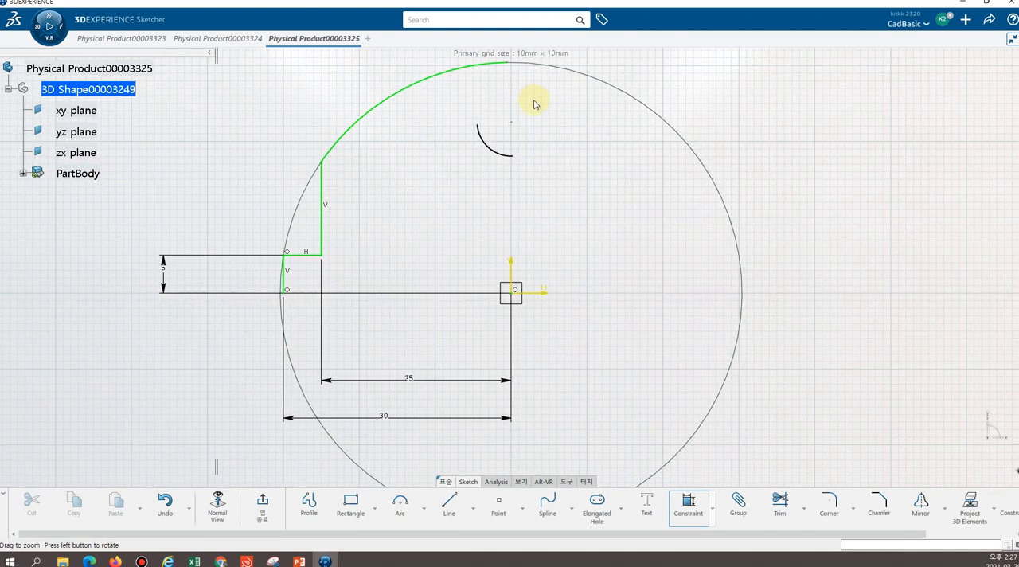
{"action": "mouse_move", "coordinate": [534, 183]}
{"action": "middle_mouse_down"}
{"action": "mouse_move", "coordinate": [531, 317]}
{"action": "mouse_move", "coordinate": [530, 143]}
{"action": "mouse_move", "coordinate": [532, 171]}
{"action": "middle_mouse_up"}
{"action": "middle_click_drag", "start_coordinate": [560, 347], "coordinate": [561, 374]}
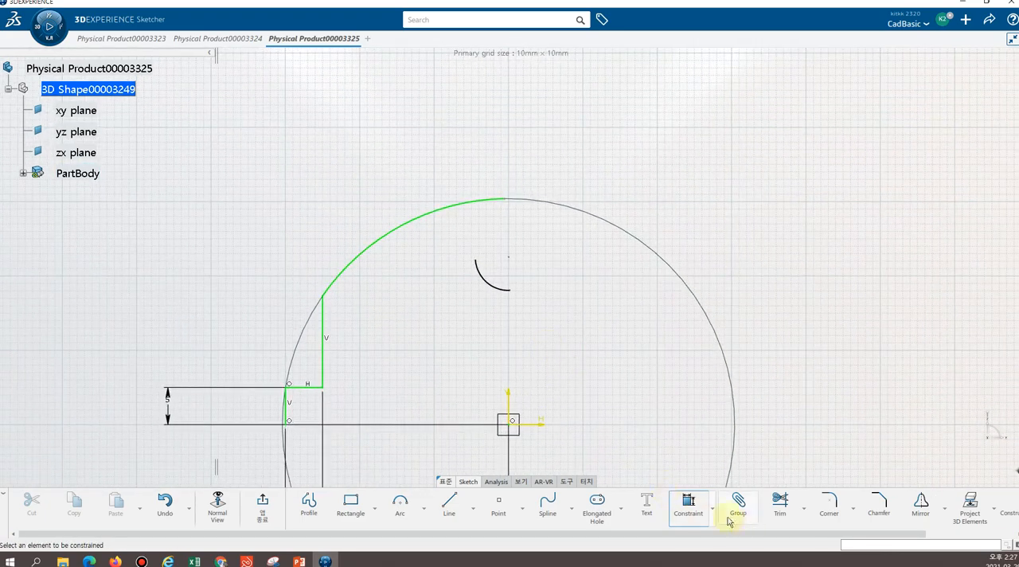
{"action": "left_click", "coordinate": [508, 199]}
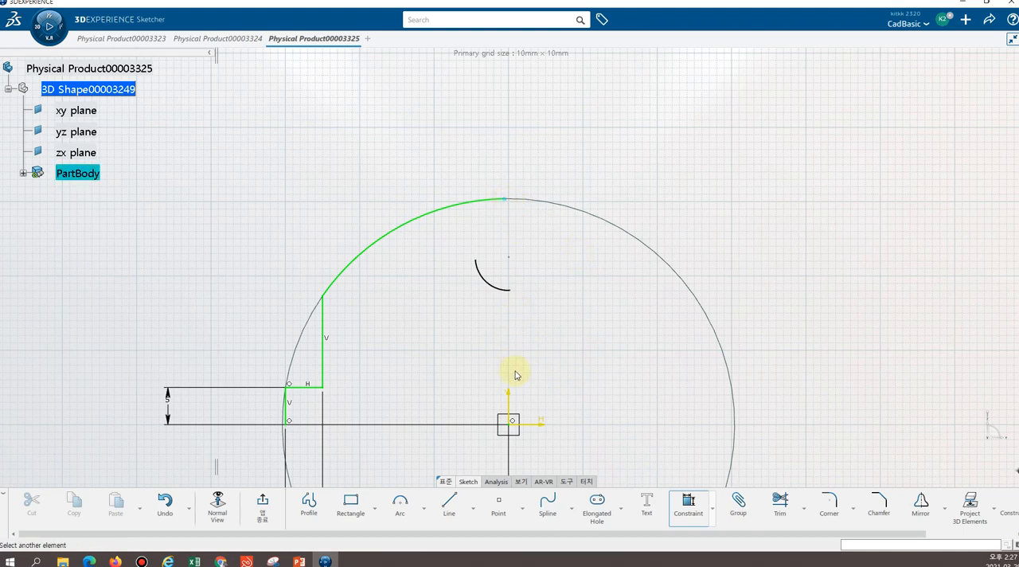
{"action": "left_click", "coordinate": [508, 395]}
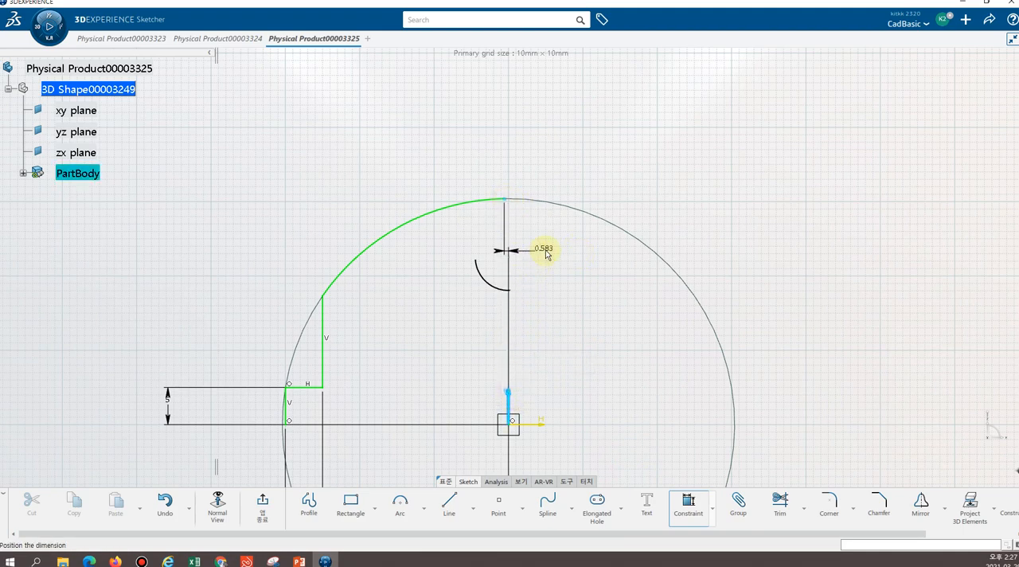
{"action": "right_click", "coordinate": [532, 249]}
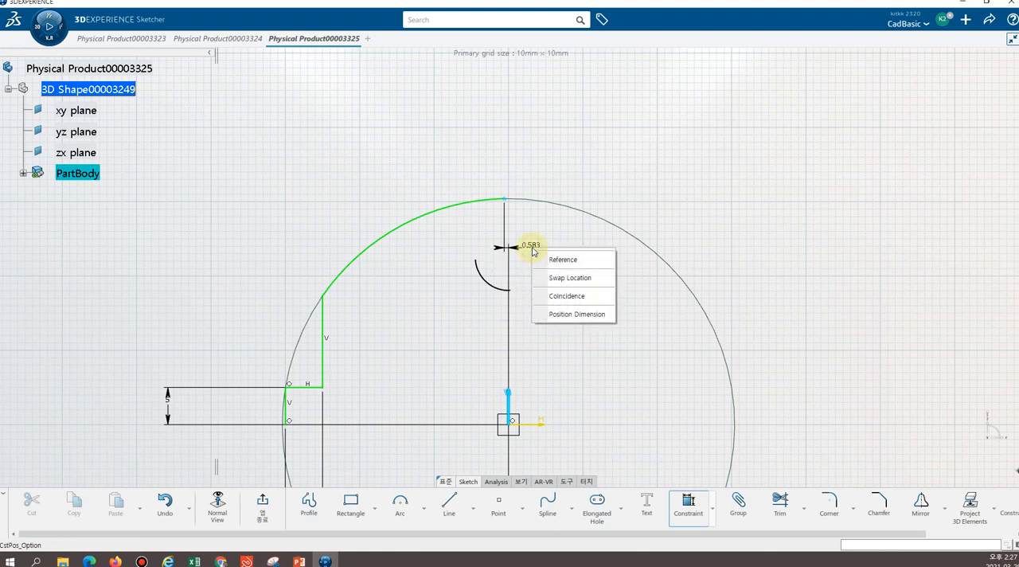
{"action": "left_click", "coordinate": [568, 299]}
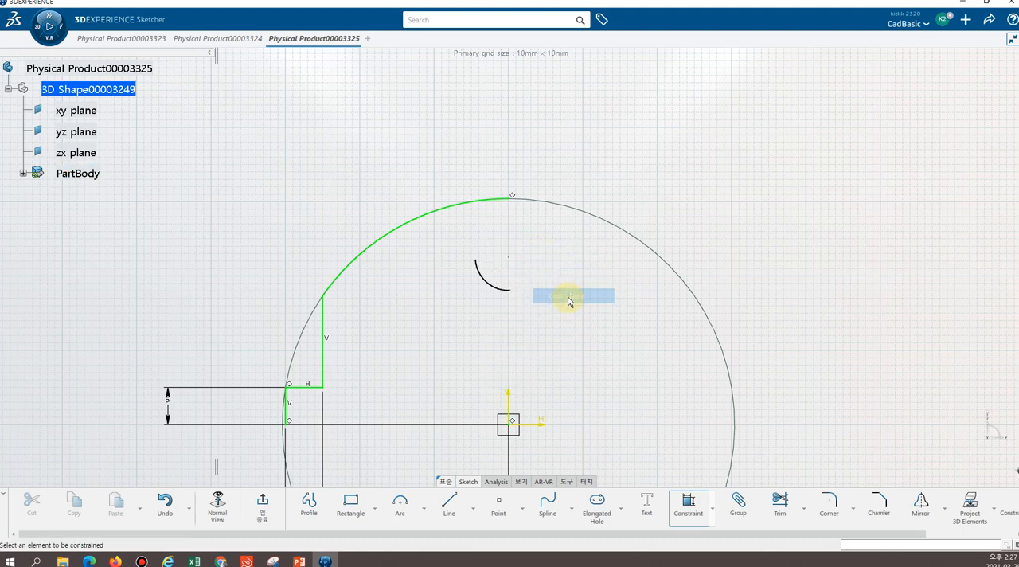
Constrain the small arc's centre point to coincide with the large arc's upper end point
{"action": "left_click", "coordinate": [509, 258]}
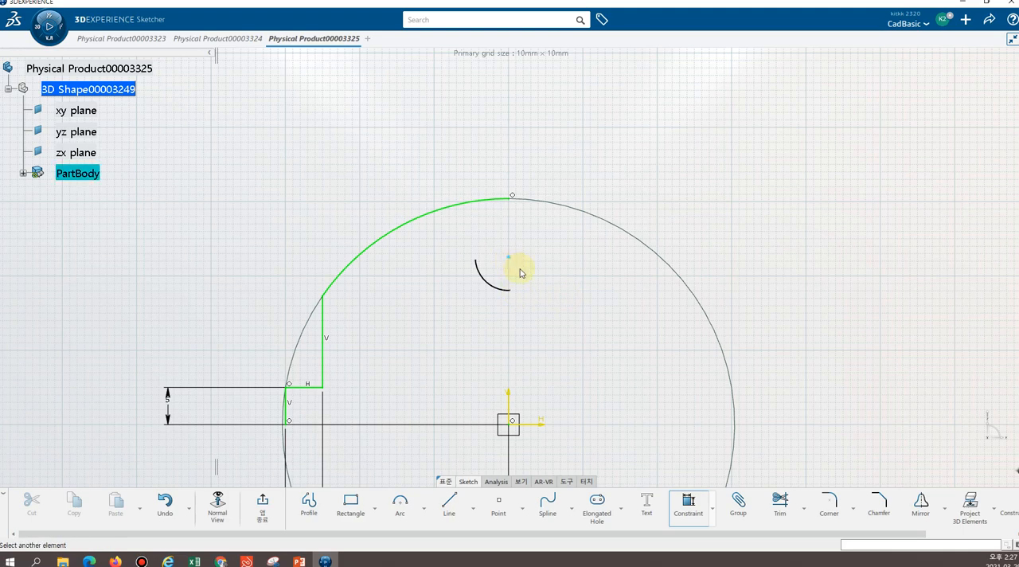
{"action": "left_click", "coordinate": [513, 198]}
{"action": "left_click", "coordinate": [623, 162]}
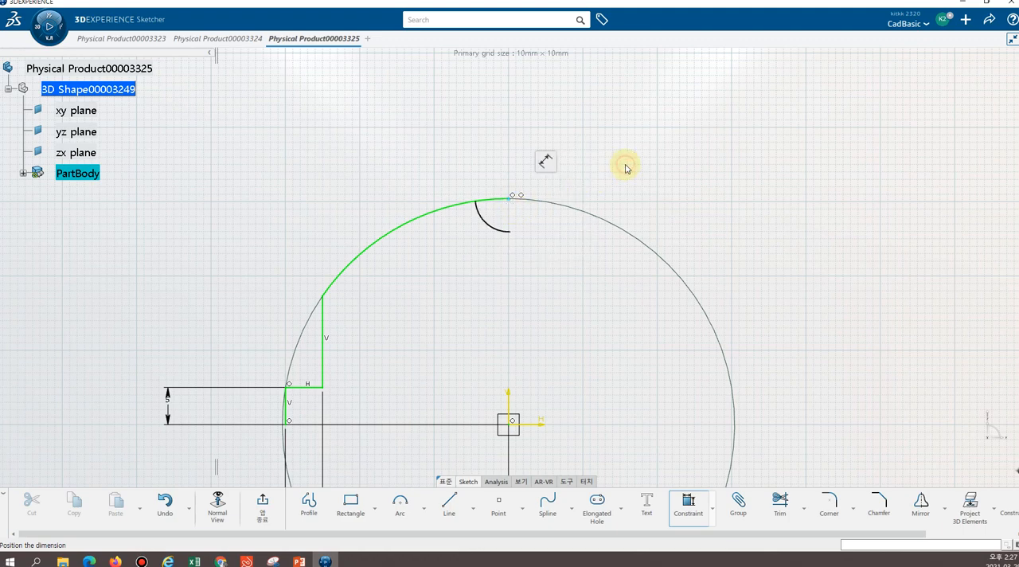
Dimension the small arc with a radius of 6 mm
{"action": "left_click", "coordinate": [493, 229]}
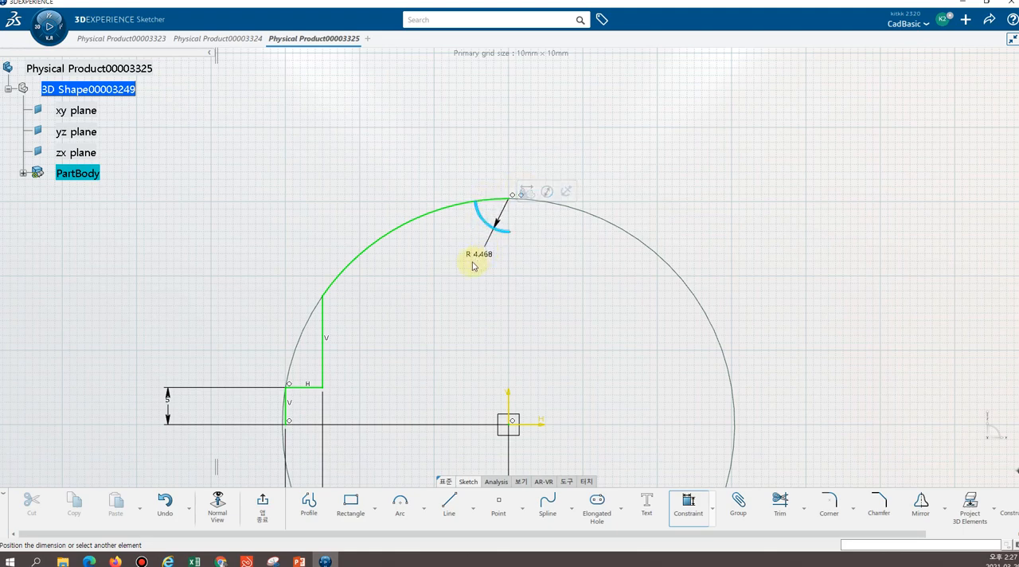
{"action": "left_click", "coordinate": [470, 263]}
{"action": "type", "text": "6"}
{"action": "key", "text": "Return"}
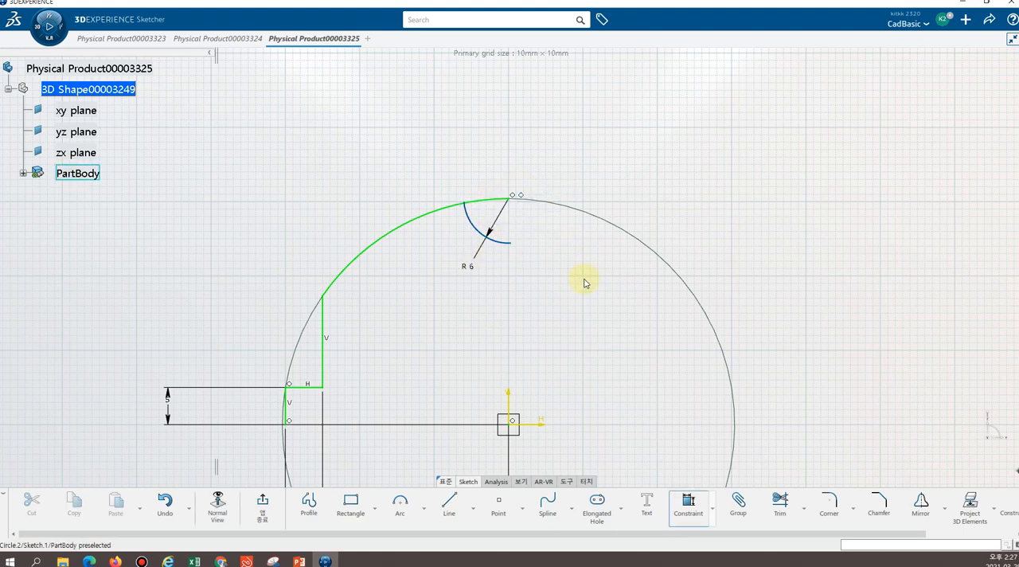
Add a 30 mm radius dimension to the origin-centred large arc and reposition it towards the inner vertical line
{"action": "left_click", "coordinate": [382, 247]}
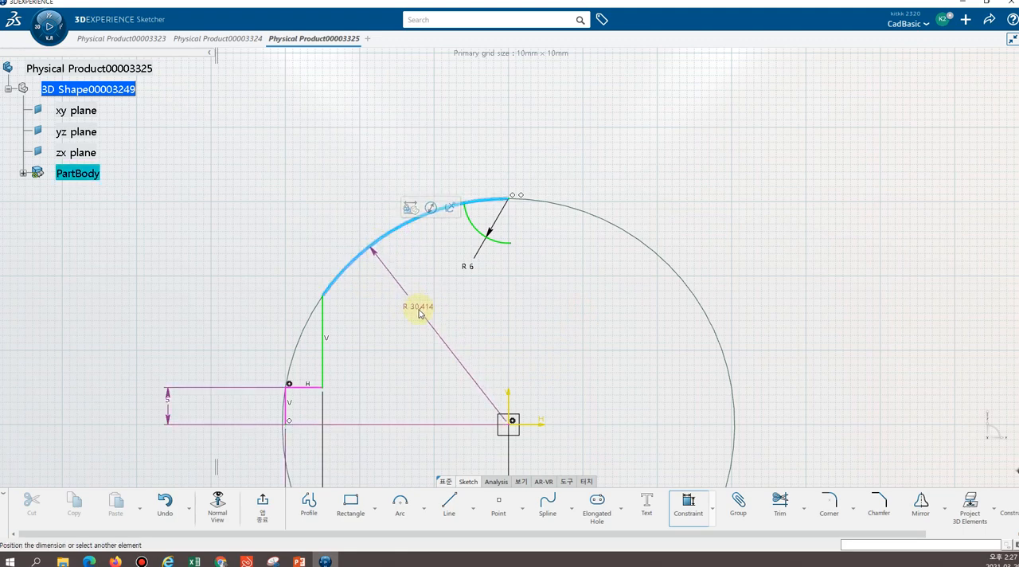
{"action": "left_click", "coordinate": [418, 312]}
{"action": "type", "text": "30"}
{"action": "key", "text": "Return"}
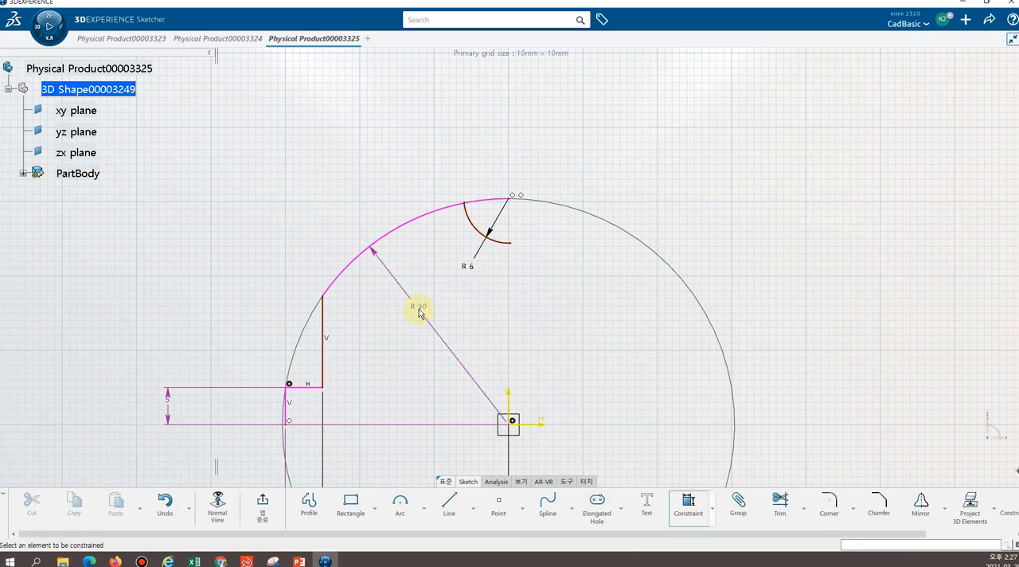
{"action": "mouse_move", "coordinate": [517, 329]}
{"action": "middle_mouse_down"}
{"action": "mouse_move", "coordinate": [518, 319]}
{"action": "mouse_move", "coordinate": [518, 347]}
{"action": "mouse_move", "coordinate": [420, 345]}
{"action": "mouse_move", "coordinate": [400, 282]}
{"action": "mouse_move", "coordinate": [359, 283]}
{"action": "middle_mouse_up"}
{"action": "left_click", "coordinate": [518, 329]}
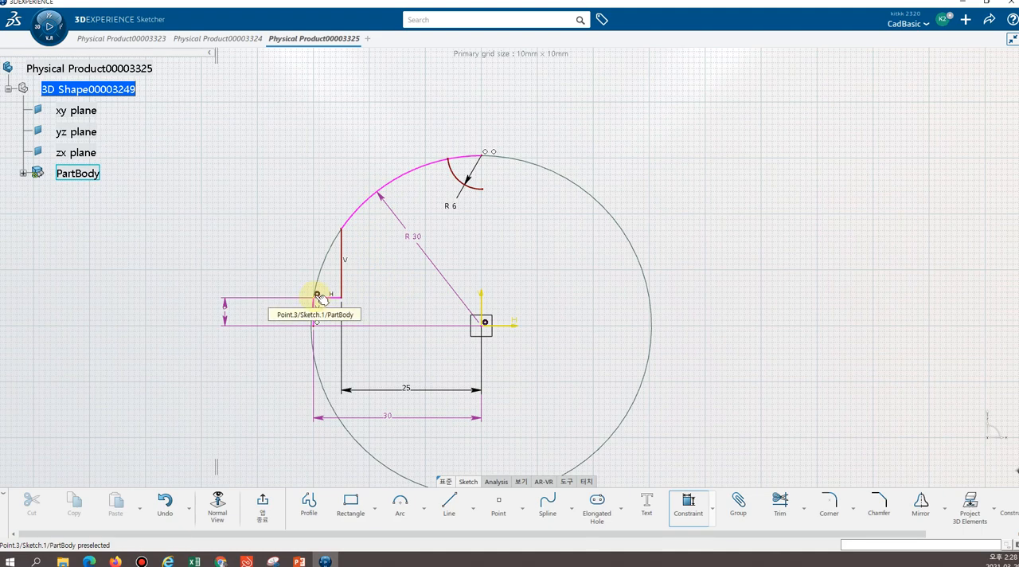
{"action": "left_click", "coordinate": [466, 310]}
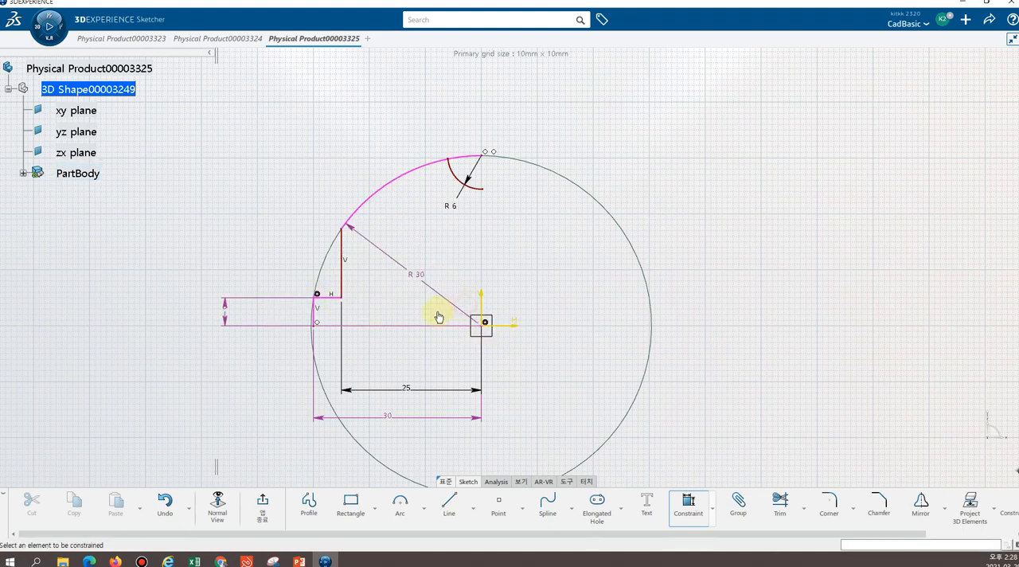
Delete the redundant coincidence constraint between the large arc and the outer step's upper corner
{"action": "left_click", "coordinate": [544, 299]}
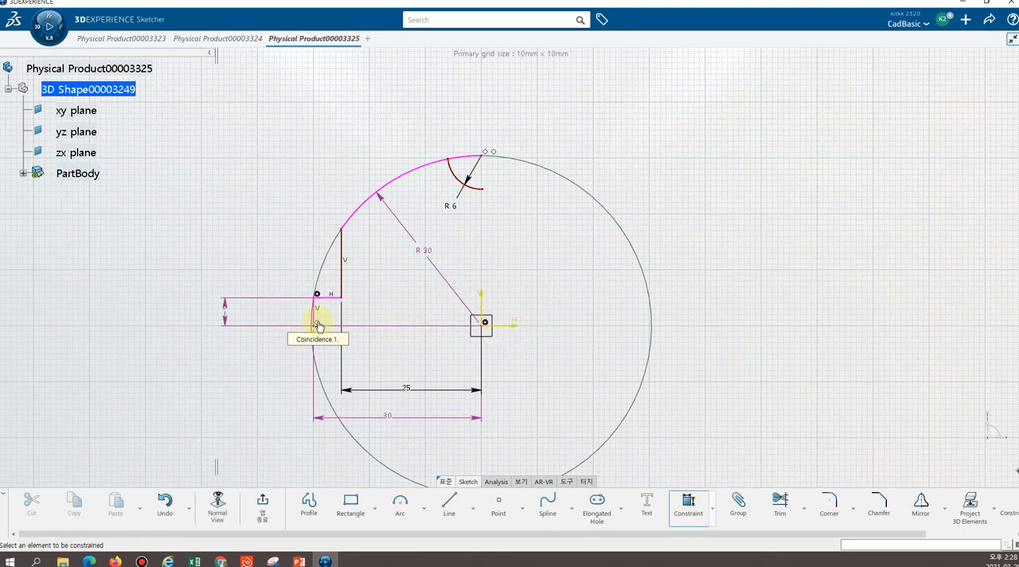
{"action": "left_click", "coordinate": [349, 282]}
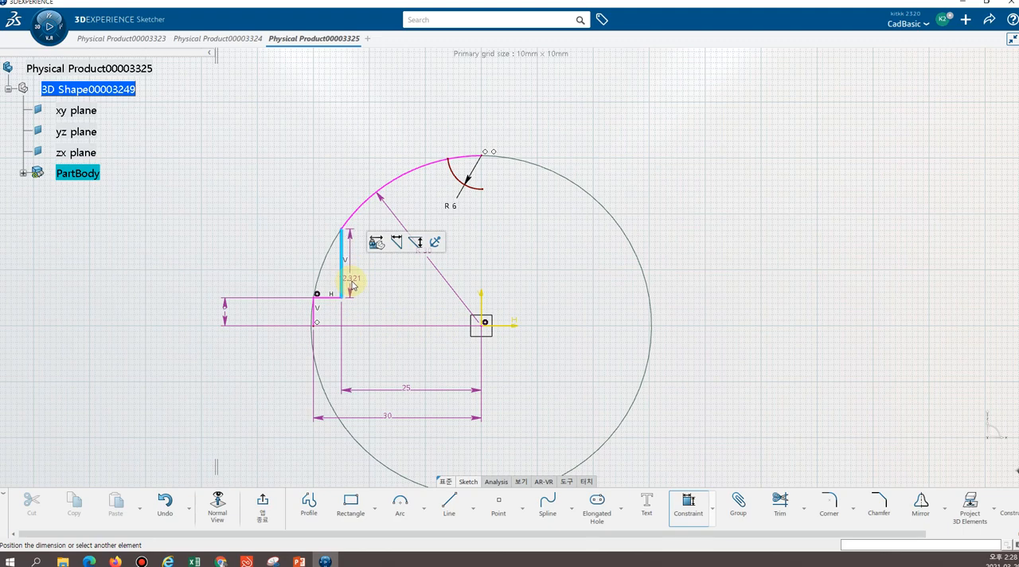
{"action": "key", "text": "Escape"}
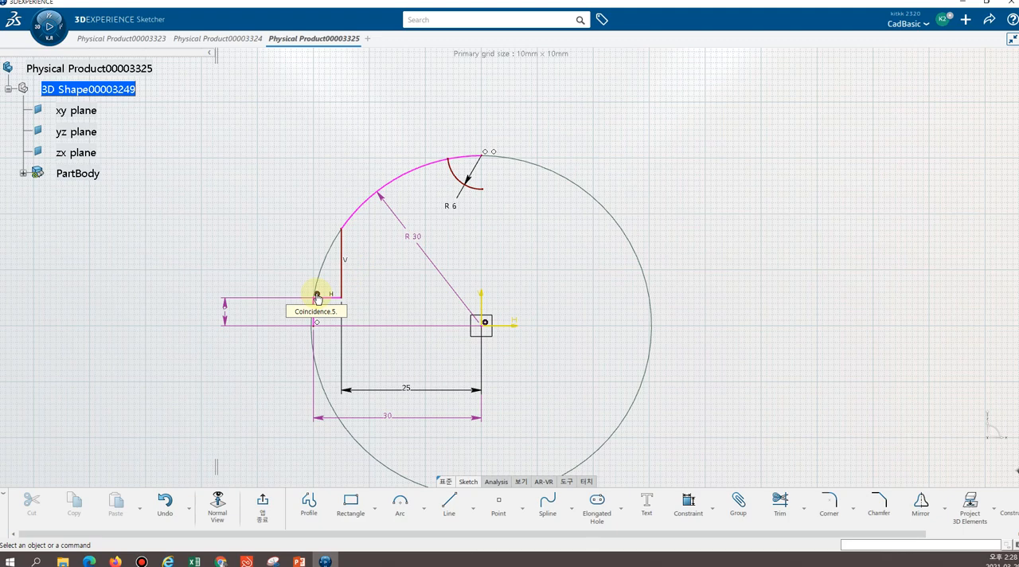
{"action": "left_click", "coordinate": [316, 296]}
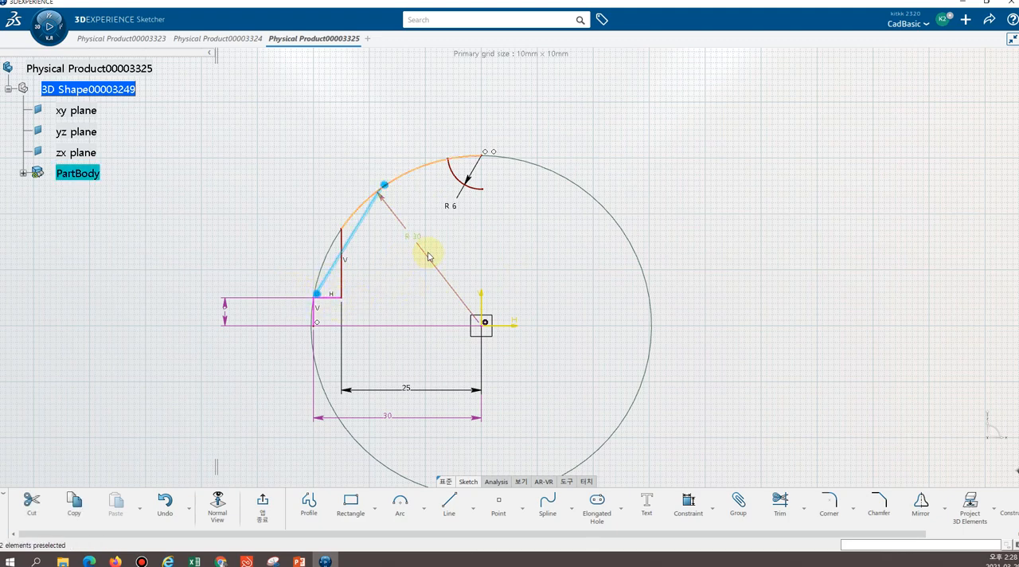
{"action": "key", "text": "Delete"}
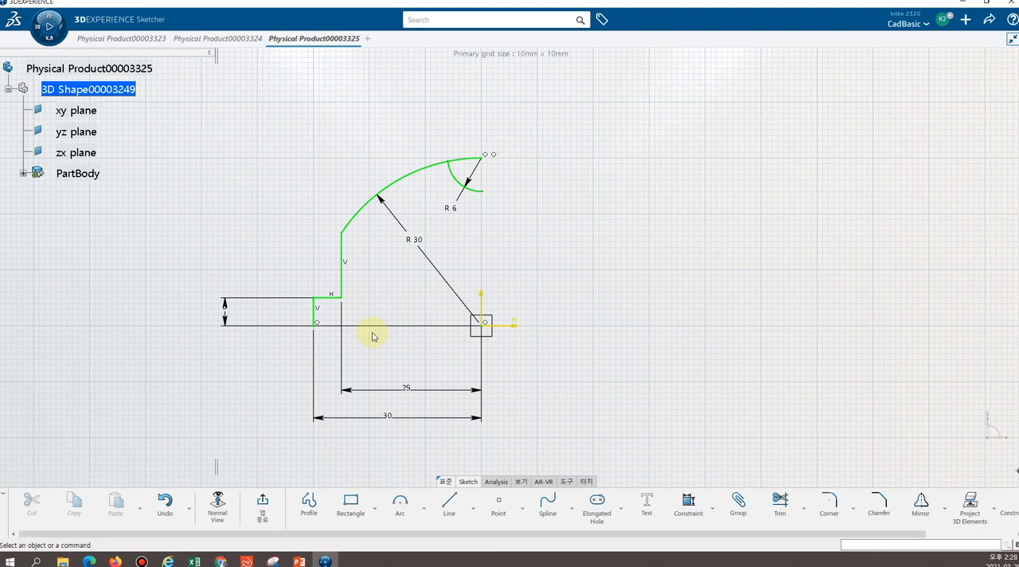
Move the 5 mm height dimension farther outward from the profile's lower step
{"action": "middle_click_drag", "start_coordinate": [413, 271], "coordinate": [398, 238]}
{"action": "left_click", "coordinate": [413, 271]}
{"action": "middle_click_drag", "start_coordinate": [354, 263], "coordinate": [400, 298]}
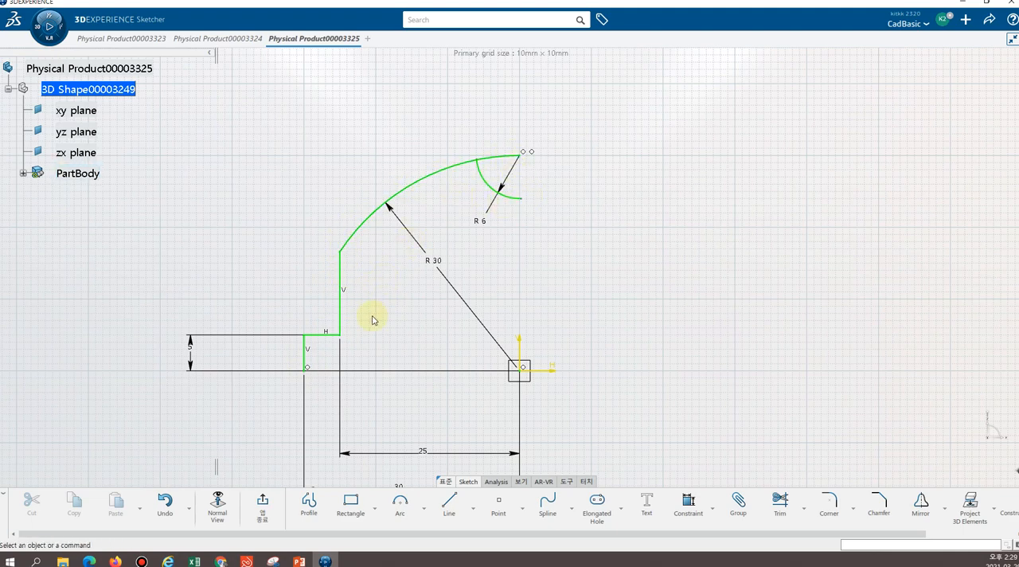
{"action": "left_click", "coordinate": [196, 348]}
{"action": "left_click_drag", "start_coordinate": [193, 350], "coordinate": [179, 353]}
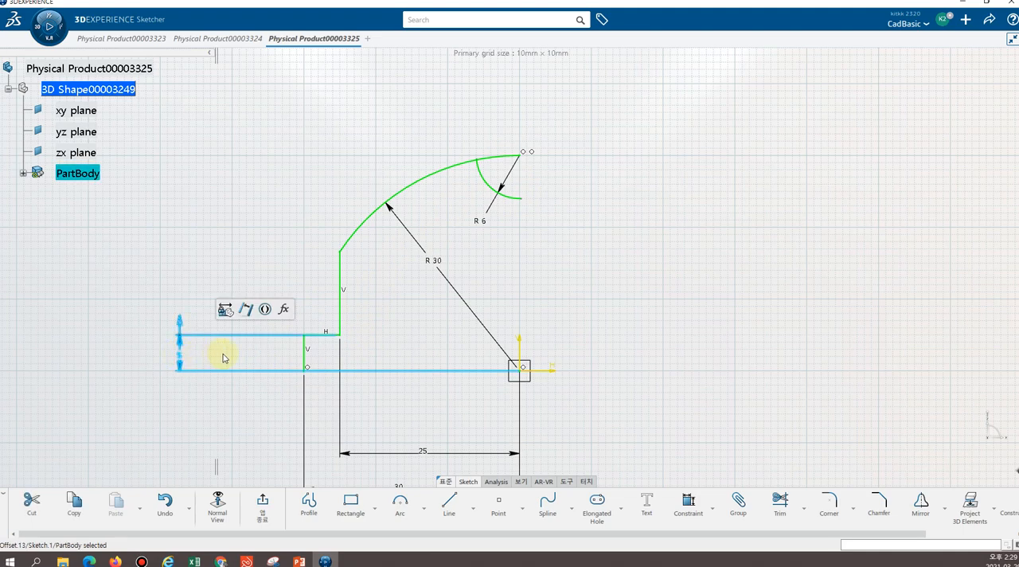
{"action": "left_click", "coordinate": [277, 417]}
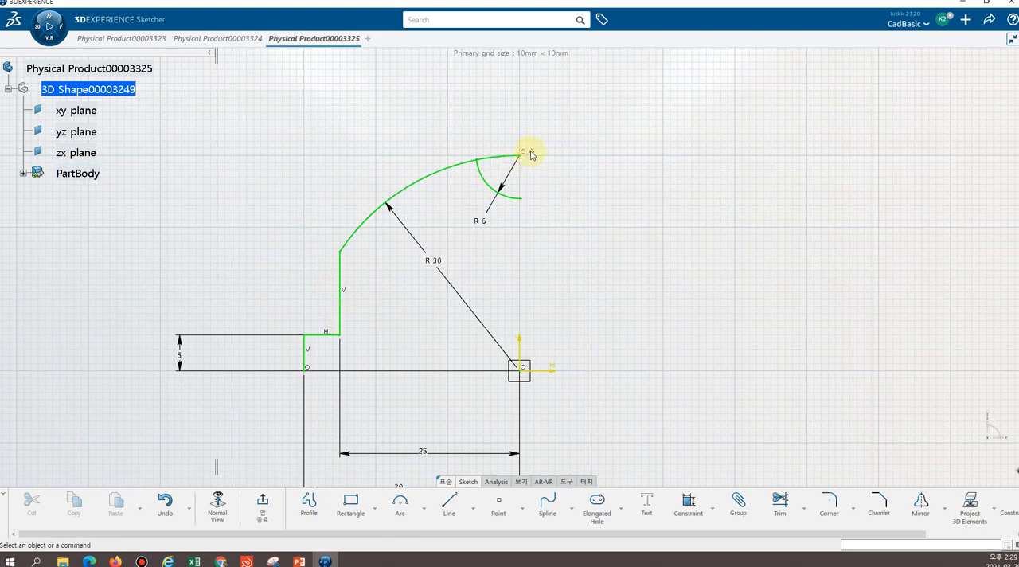
Examine the constraint symbols at the arc ends, along the stepped lower edge and at the sketch origin
{"action": "mouse_move", "coordinate": [550, 164]}
{"action": "middle_mouse_down"}
{"action": "mouse_move", "coordinate": [530, 107]}
{"action": "mouse_move", "coordinate": [544, 200]}
{"action": "middle_mouse_up"}
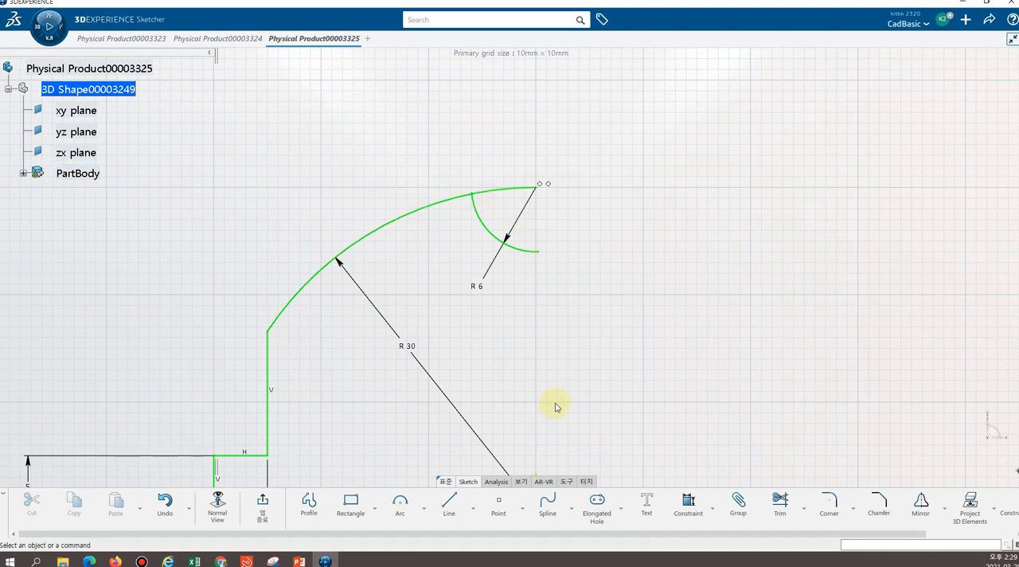
{"action": "scroll", "coordinate": [571, 387], "scroll_direction": "down", "scroll_amount": 3}
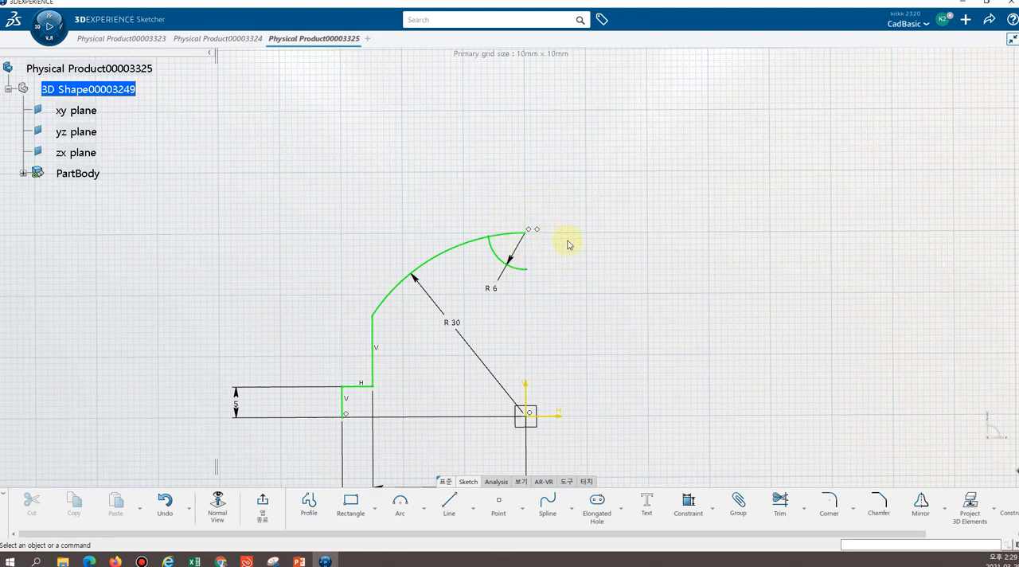
{"action": "middle_click_drag", "start_coordinate": [422, 355], "coordinate": [445, 274]}
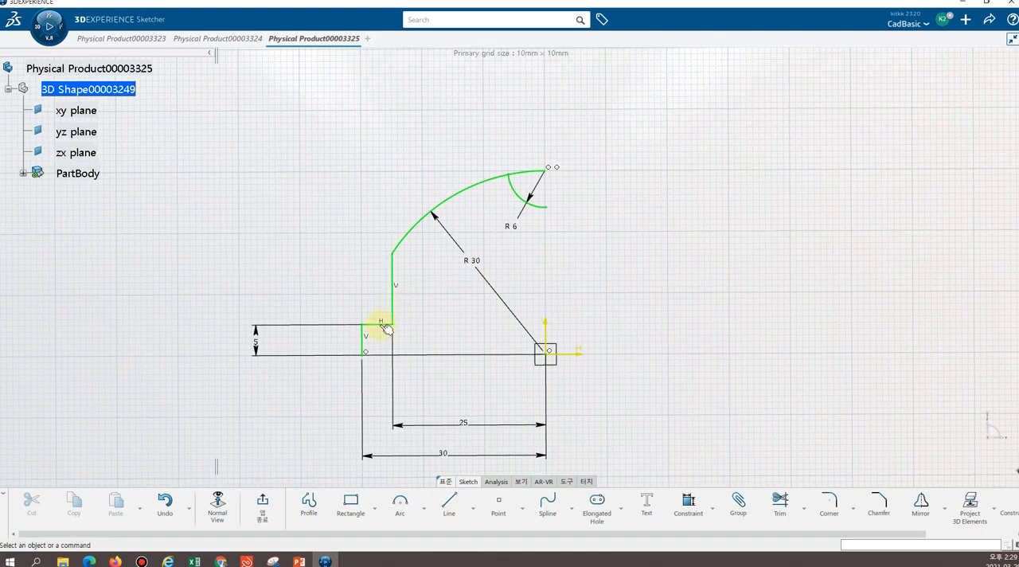
{"action": "middle_click_drag", "start_coordinate": [383, 376], "coordinate": [388, 351]}
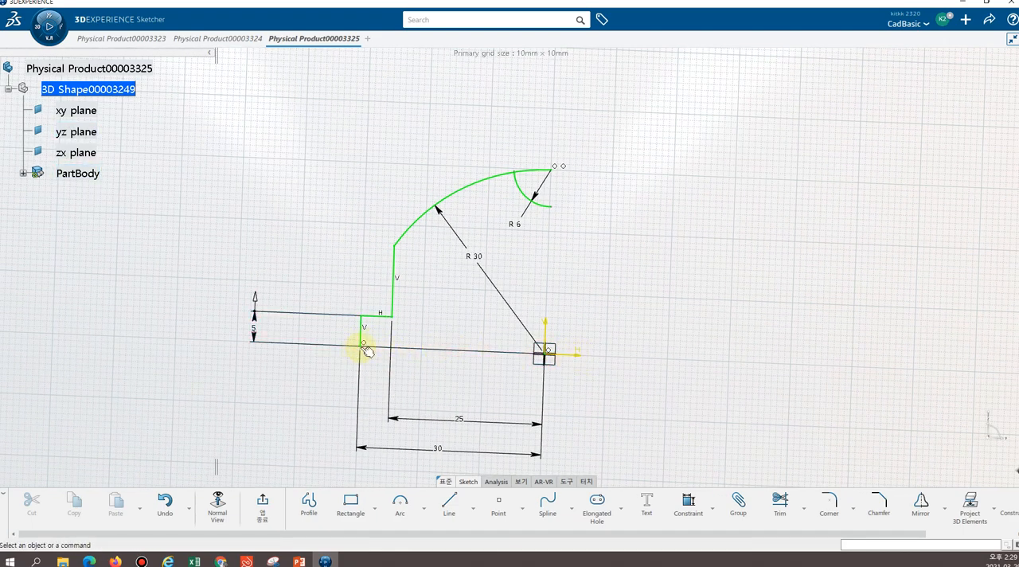
{"action": "middle_click_drag", "start_coordinate": [364, 353], "coordinate": [392, 375]}
{"action": "mouse_move", "coordinate": [600, 370]}
{"action": "middle_mouse_down"}
{"action": "mouse_move", "coordinate": [587, 346]}
{"action": "mouse_move", "coordinate": [592, 307]}
{"action": "middle_mouse_up"}
{"action": "middle_click_drag", "start_coordinate": [613, 345], "coordinate": [563, 286]}
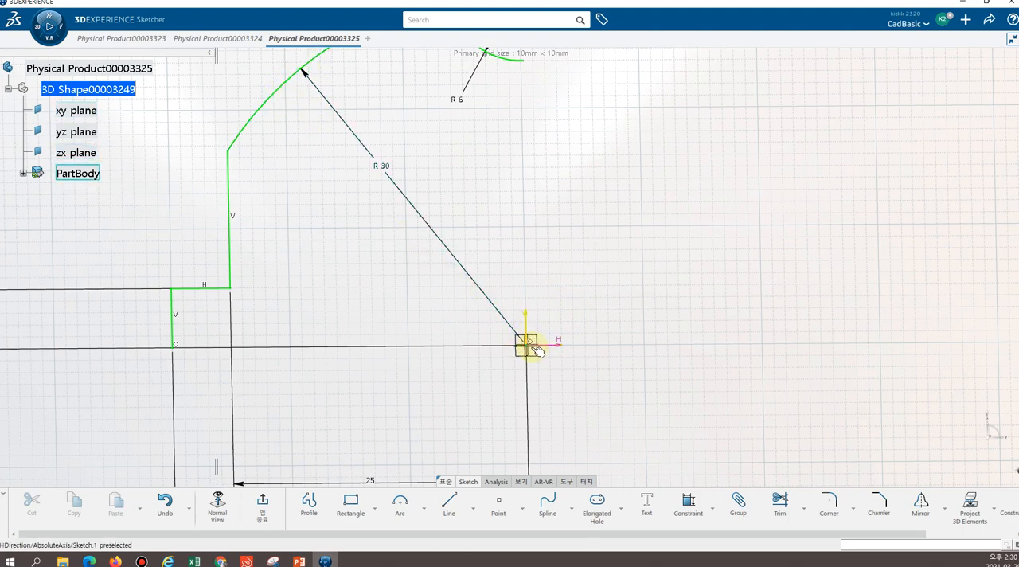
{"action": "middle_click_drag", "start_coordinate": [580, 198], "coordinate": [579, 271]}
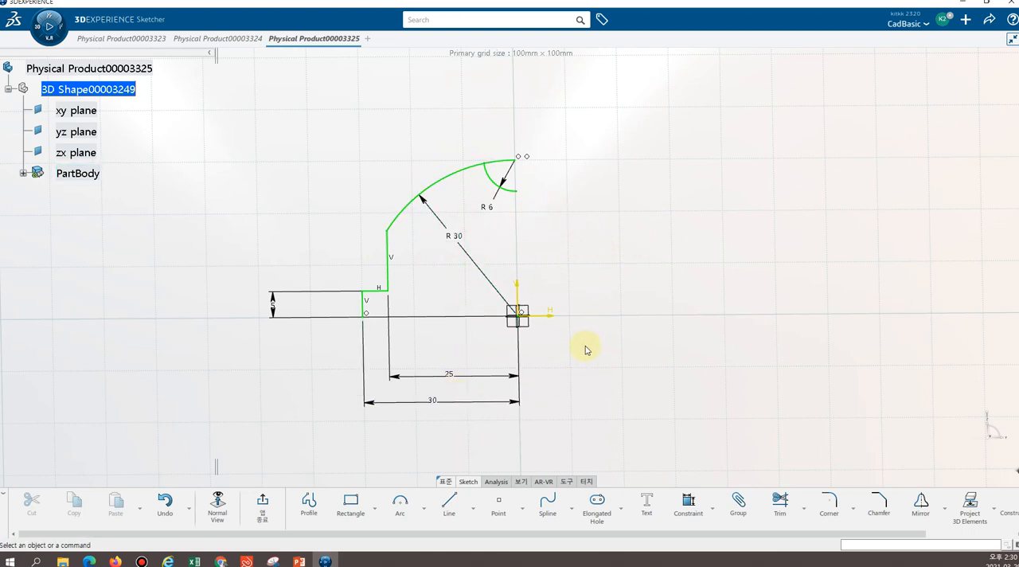
Run Auto Search from the large arc to check which profile elements are connected to it
{"action": "left_click", "coordinate": [513, 191]}
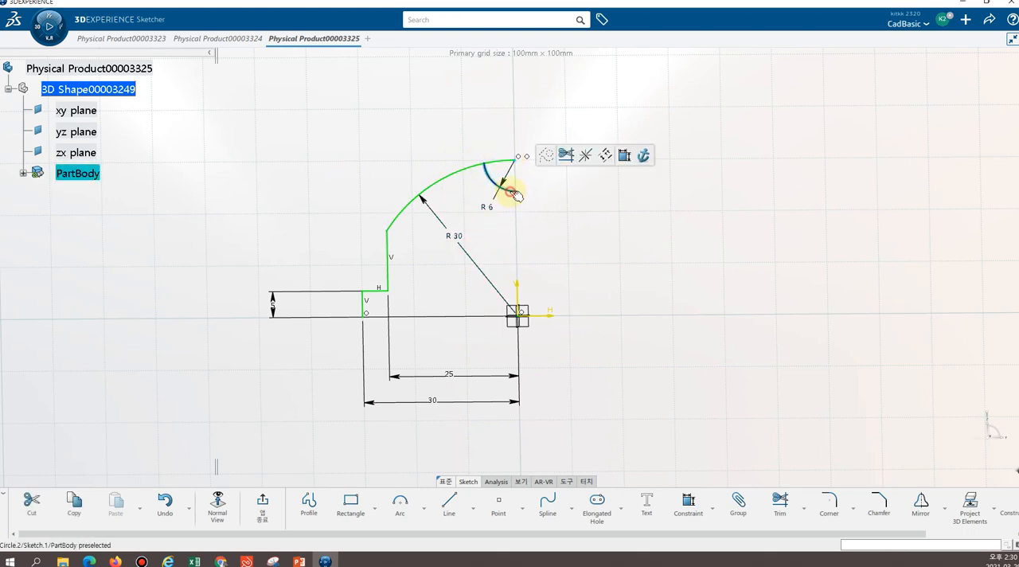
{"action": "left_click", "coordinate": [466, 172]}
{"action": "left_click", "coordinate": [615, 223]}
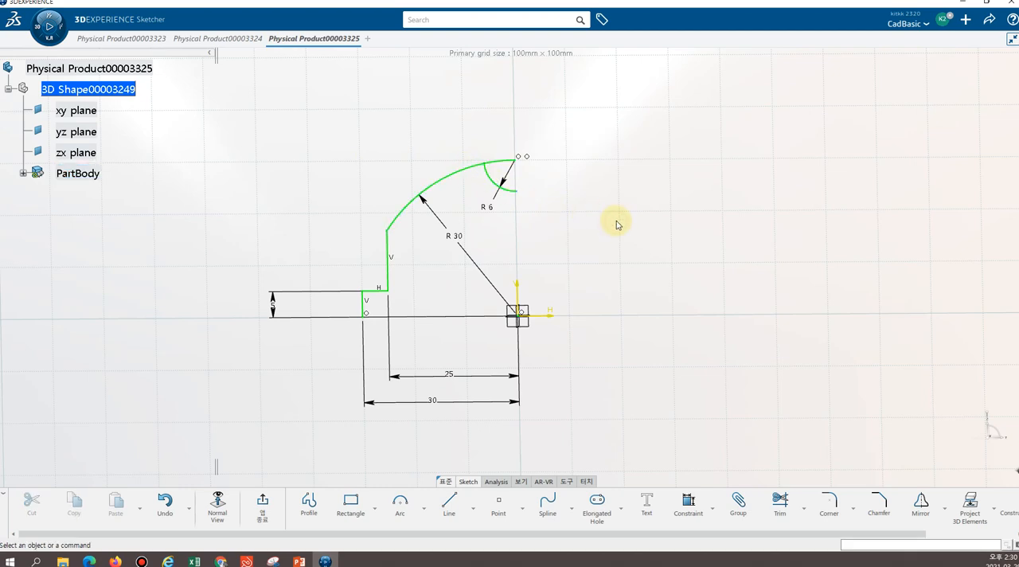
{"action": "right_click", "coordinate": [468, 172]}
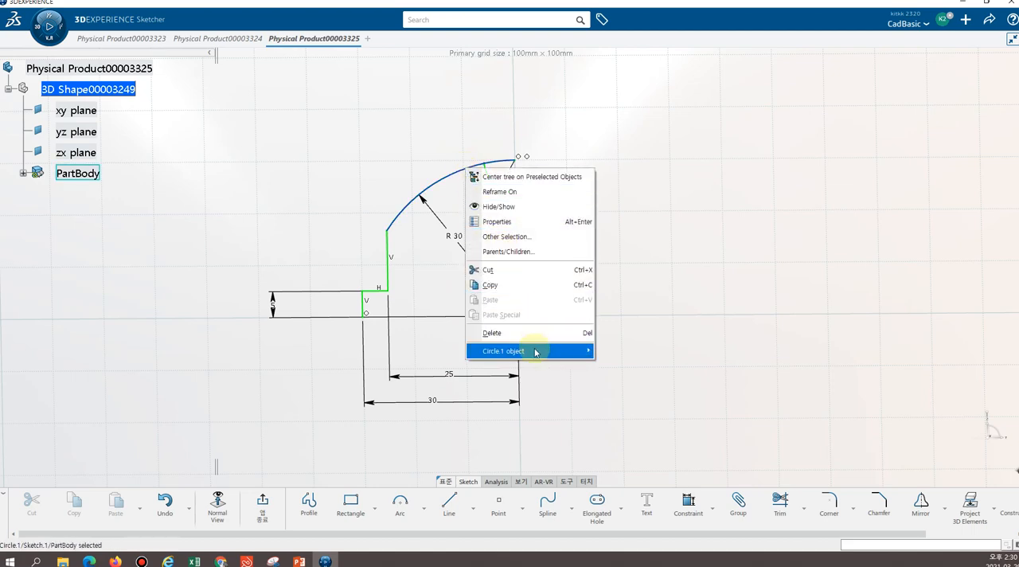
{"action": "mouse_move", "coordinate": [536, 354]}
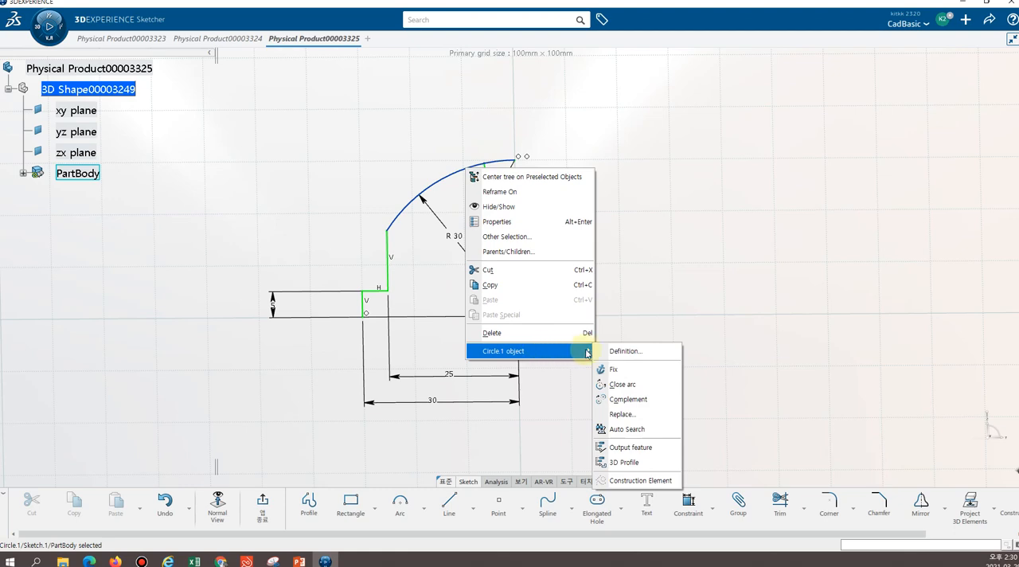
{"action": "left_click", "coordinate": [626, 432]}
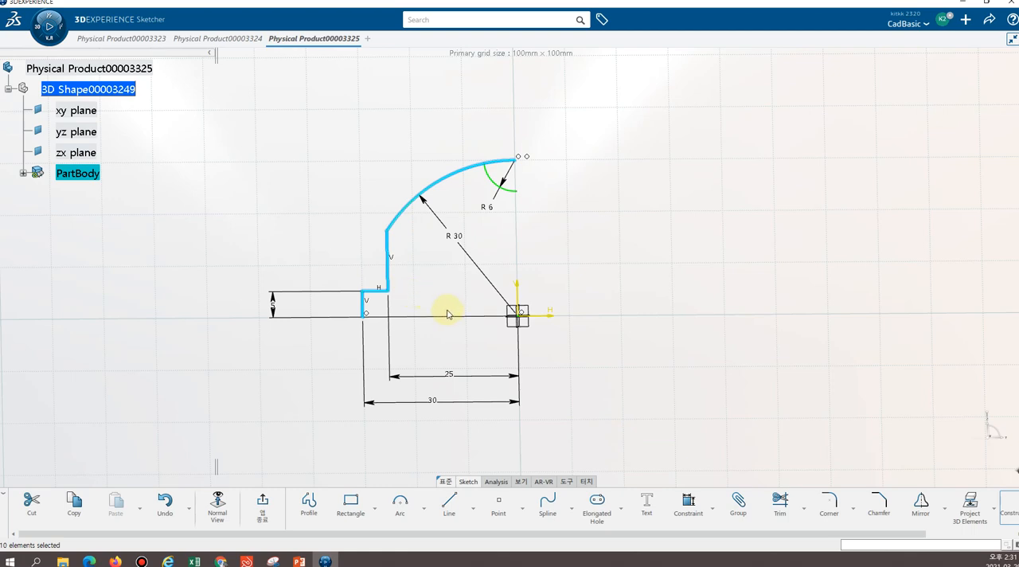
{"action": "left_click", "coordinate": [748, 239]}
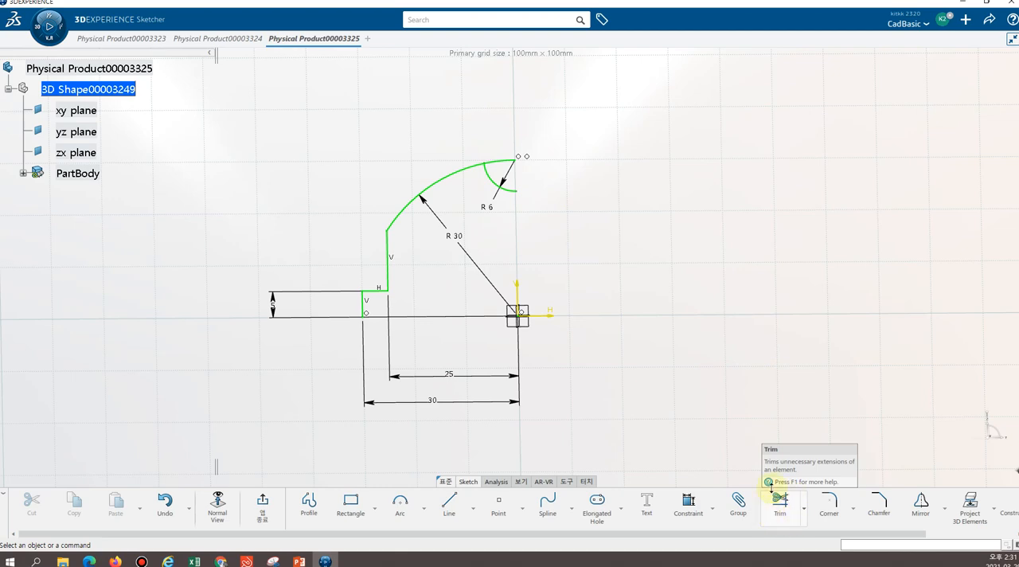
Trim the large arc at its intersection with the 6 mm radius arc, keeping the outer portion
{"action": "left_click", "coordinate": [803, 508]}
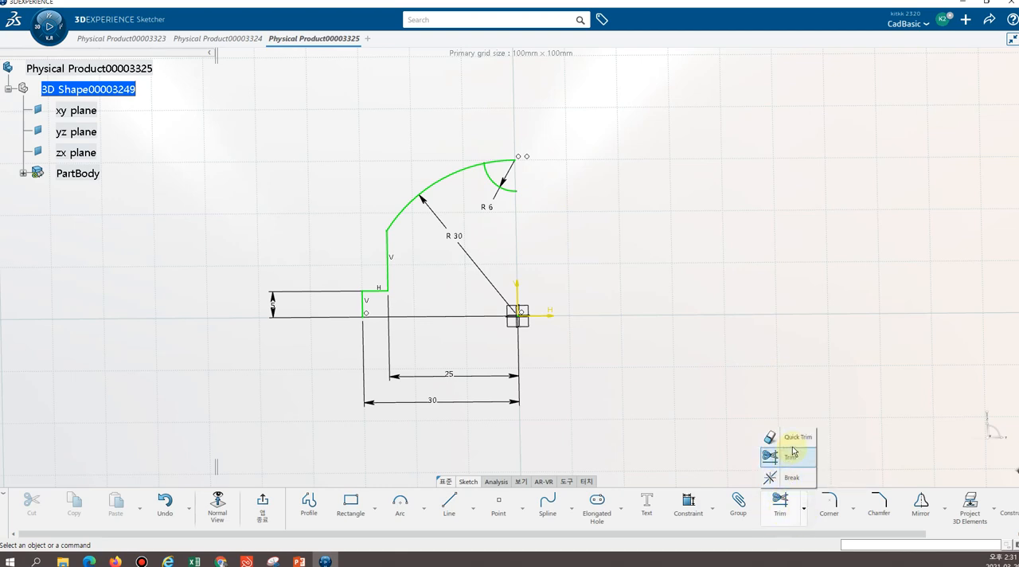
{"action": "left_click", "coordinate": [778, 511]}
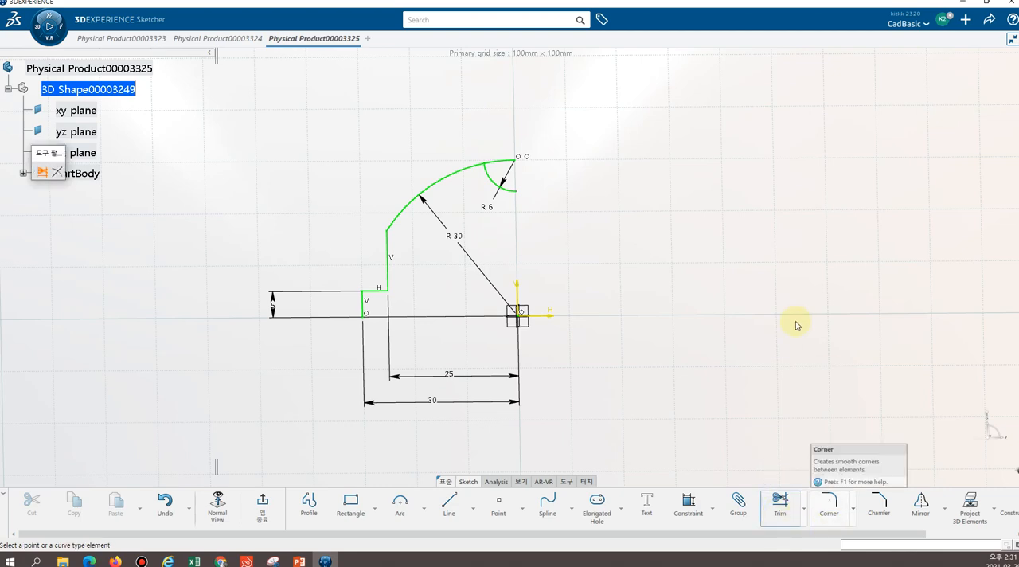
{"action": "left_click", "coordinate": [465, 174]}
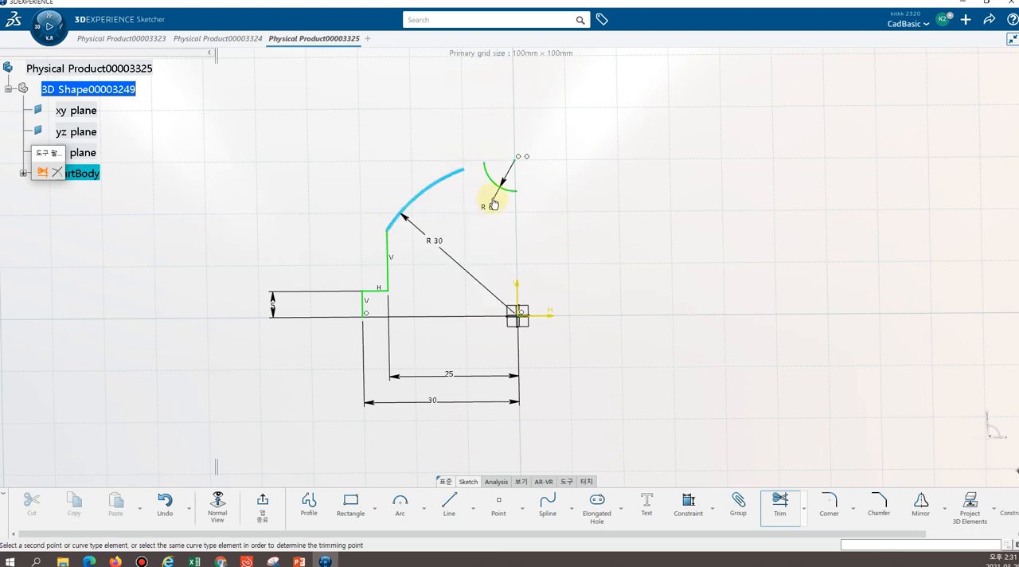
{"action": "left_click", "coordinate": [495, 189]}
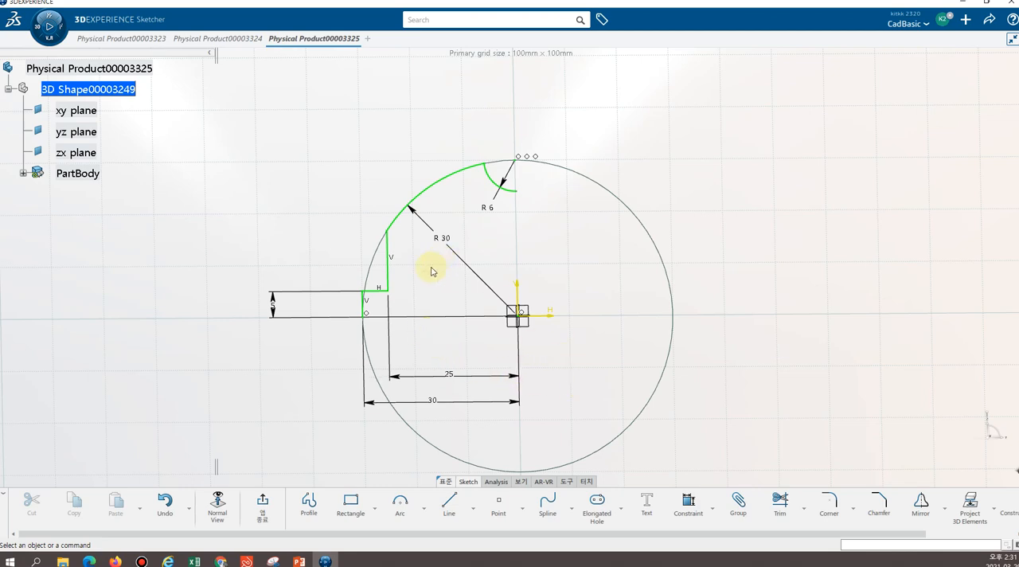
Select the whole connected half profile with Auto Search and mirror it about the vertical axis
{"action": "right_click", "coordinate": [464, 170]}
{"action": "mouse_move", "coordinate": [532, 358]}
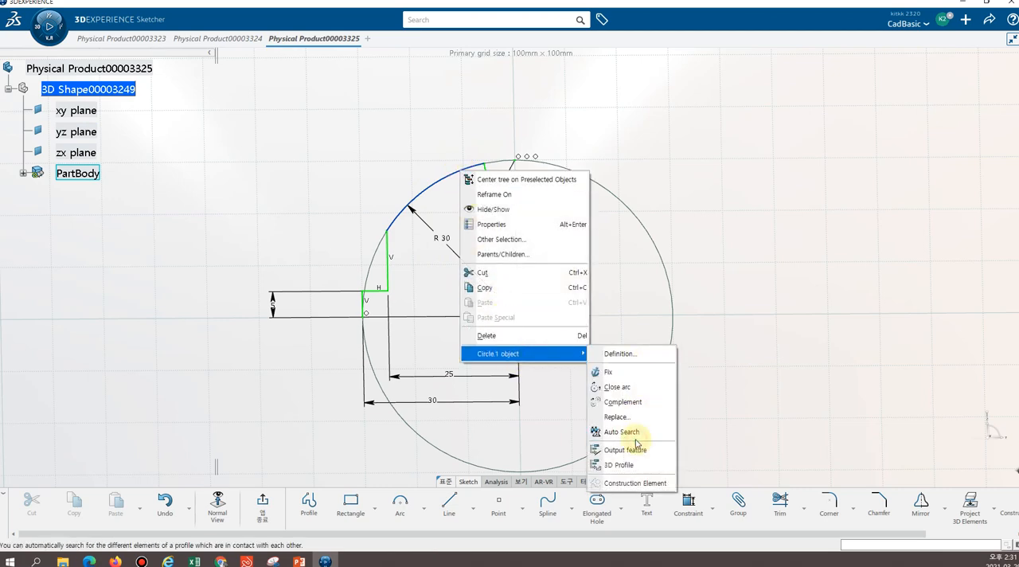
{"action": "left_click", "coordinate": [632, 436]}
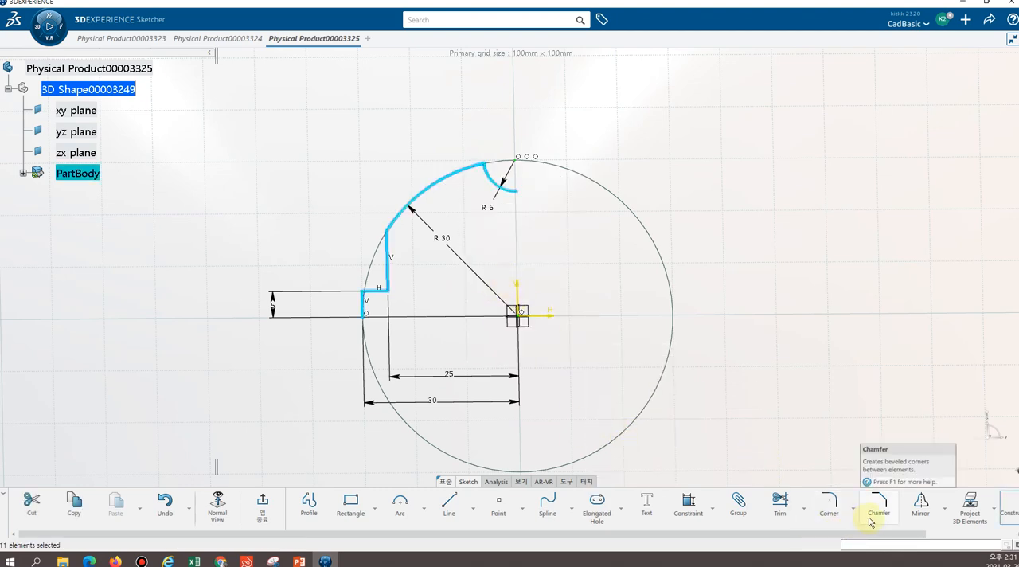
{"action": "left_click_drag", "start_coordinate": [816, 533], "coordinate": [863, 530]}
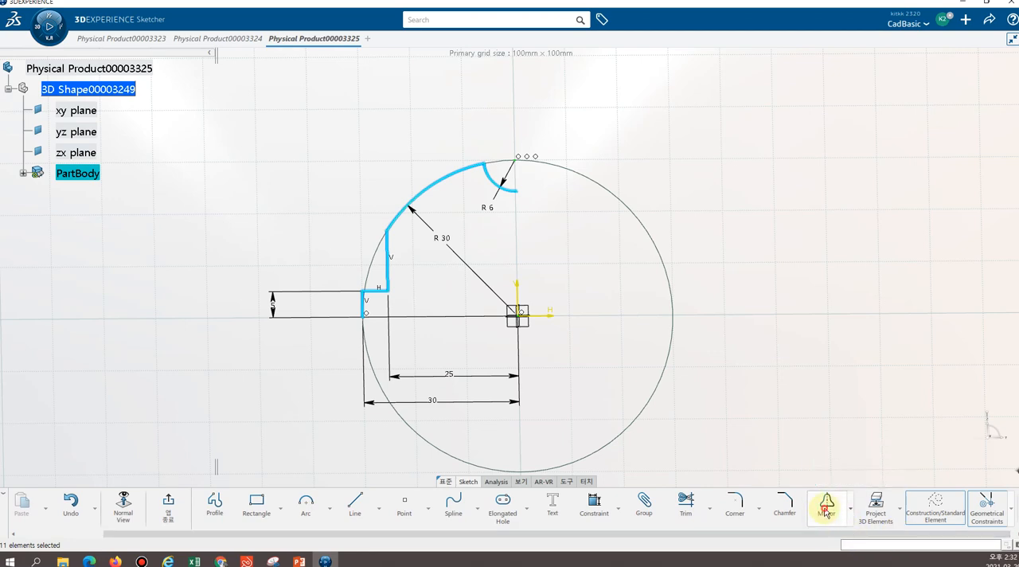
{"action": "left_click", "coordinate": [826, 509]}
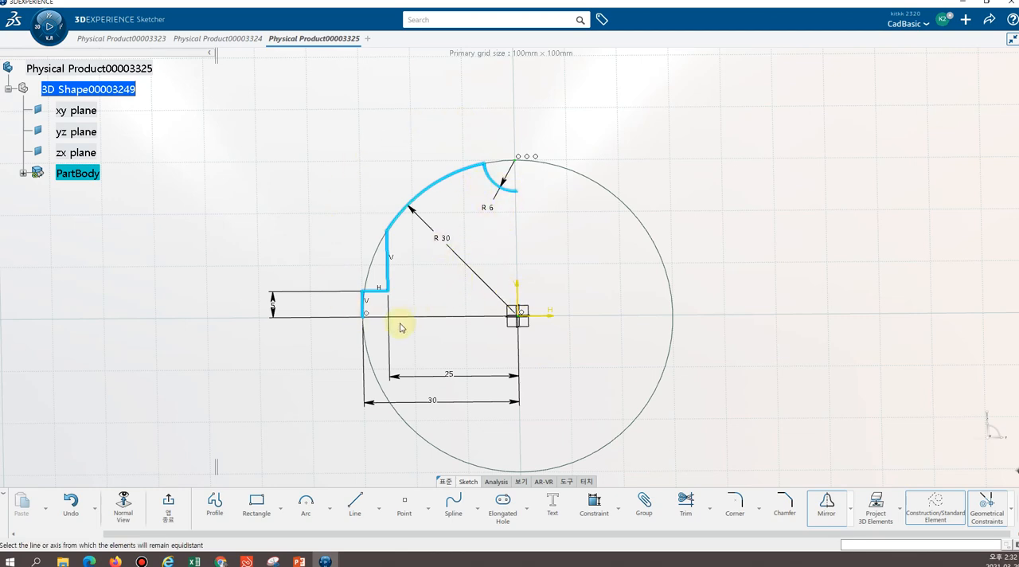
{"action": "left_click", "coordinate": [517, 293]}
{"action": "left_click", "coordinate": [683, 125]}
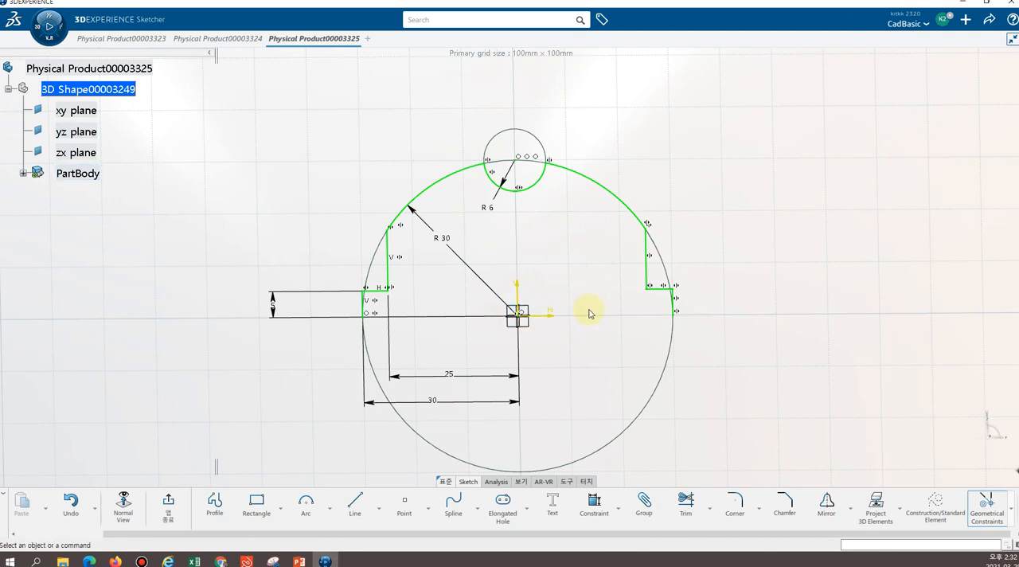
Run Auto Search from the right and left large arcs to check which profile elements are connected to each
{"action": "right_click", "coordinate": [621, 199]}
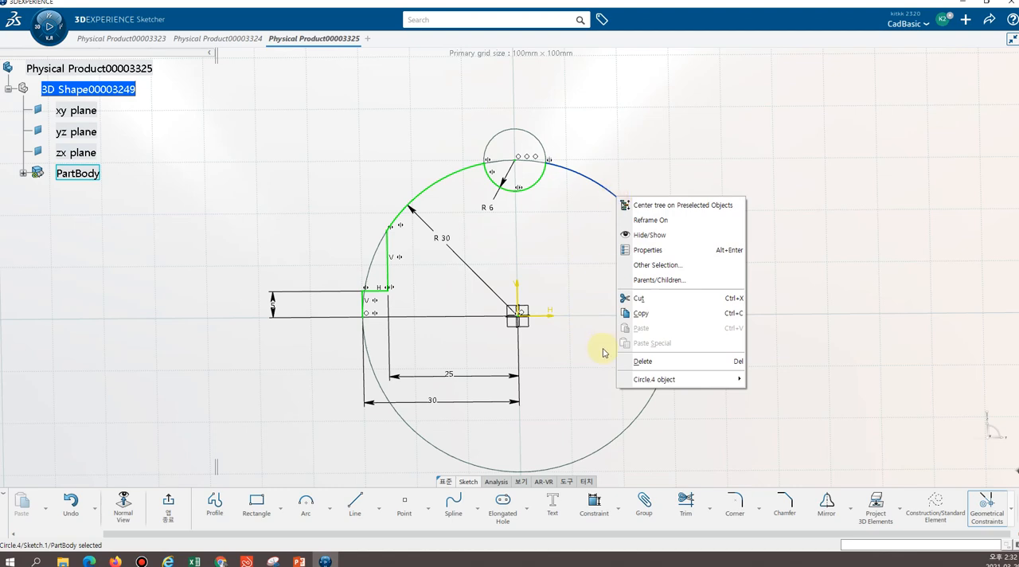
{"action": "left_click", "coordinate": [533, 274]}
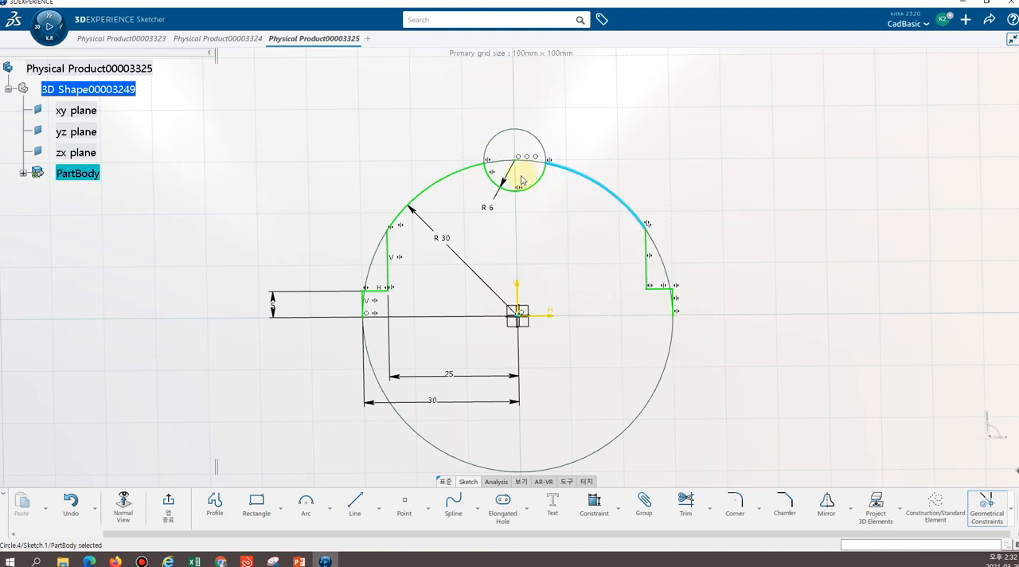
{"action": "left_click", "coordinate": [582, 222]}
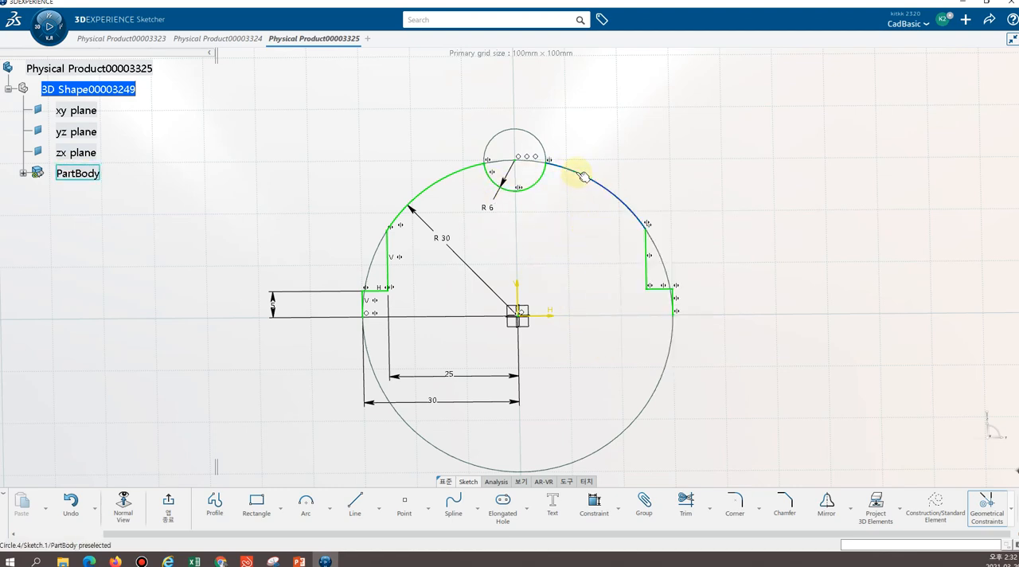
{"action": "right_click", "coordinate": [583, 176]}
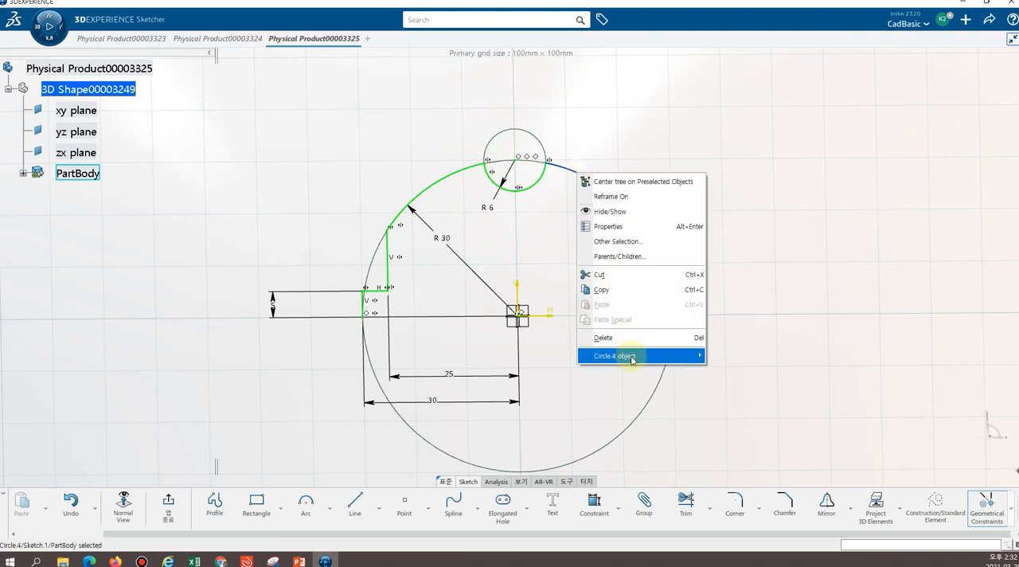
{"action": "mouse_move", "coordinate": [635, 362]}
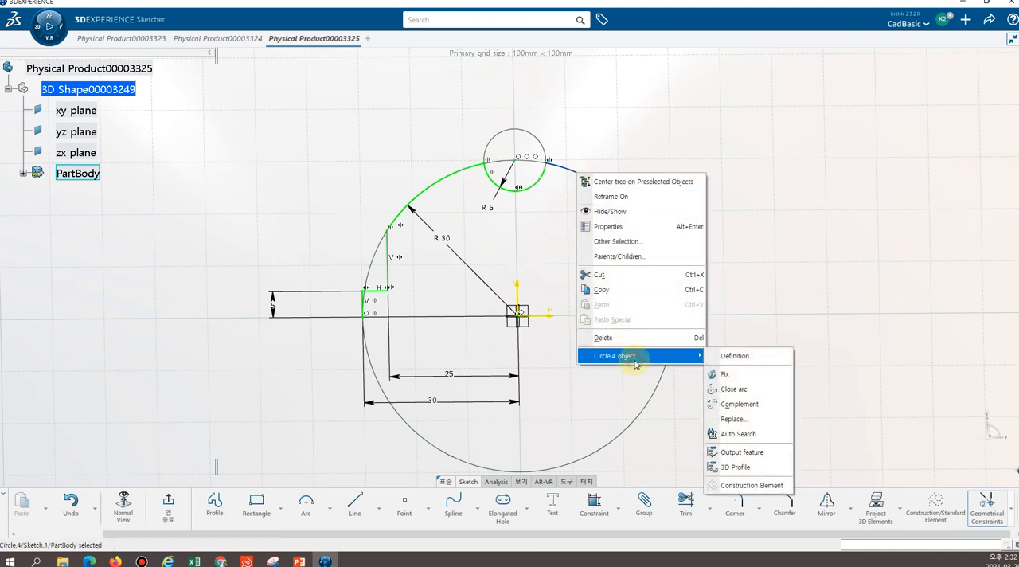
{"action": "left_click", "coordinate": [737, 434]}
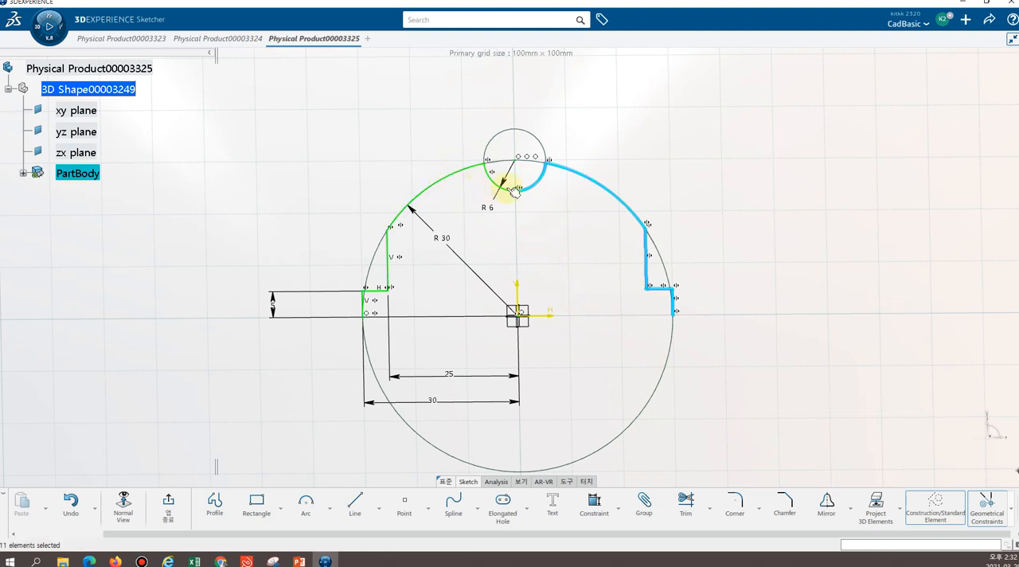
{"action": "right_click", "coordinate": [466, 175]}
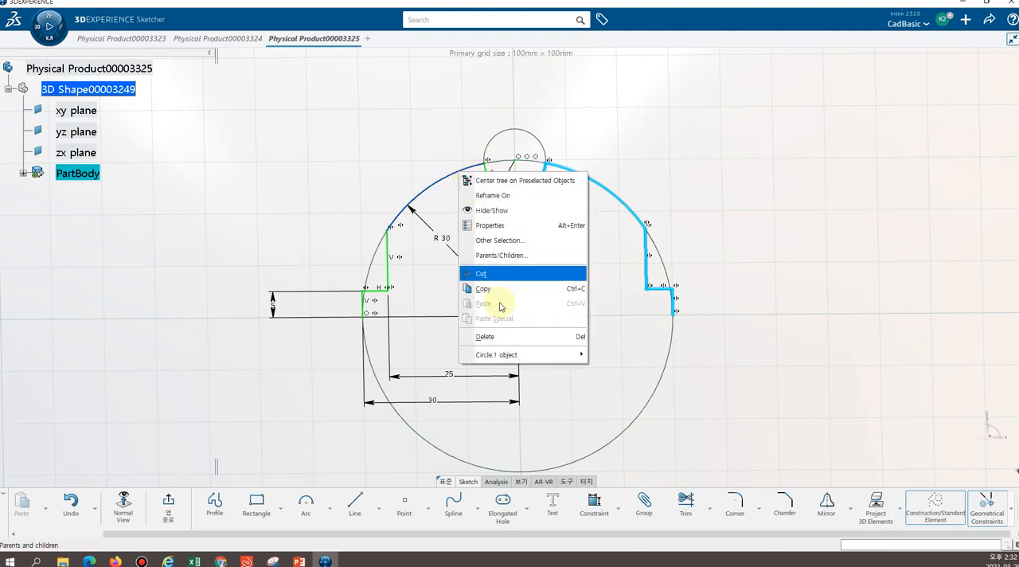
{"action": "mouse_move", "coordinate": [495, 352]}
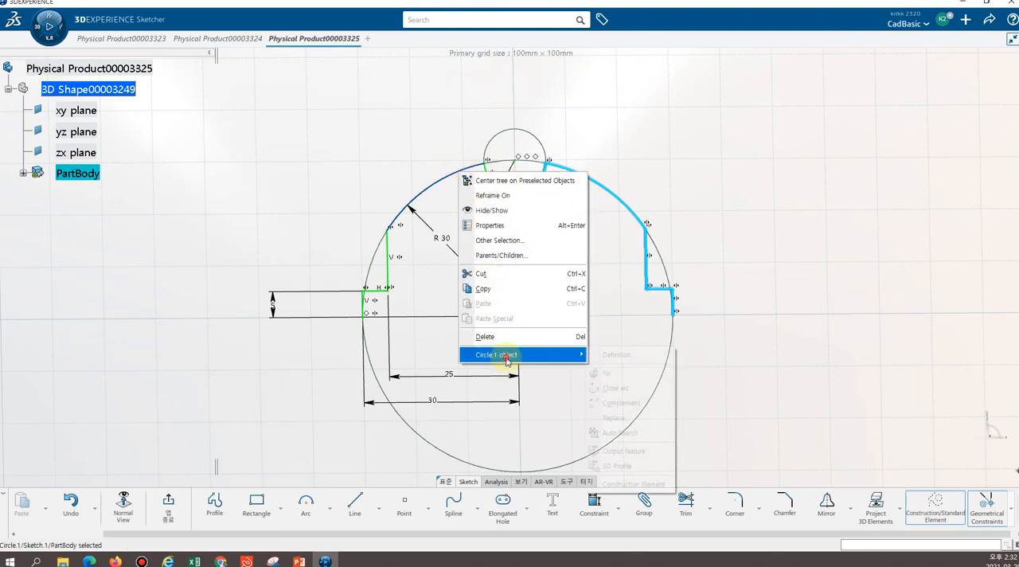
{"action": "left_click", "coordinate": [625, 432]}
{"action": "left_click", "coordinate": [569, 317]}
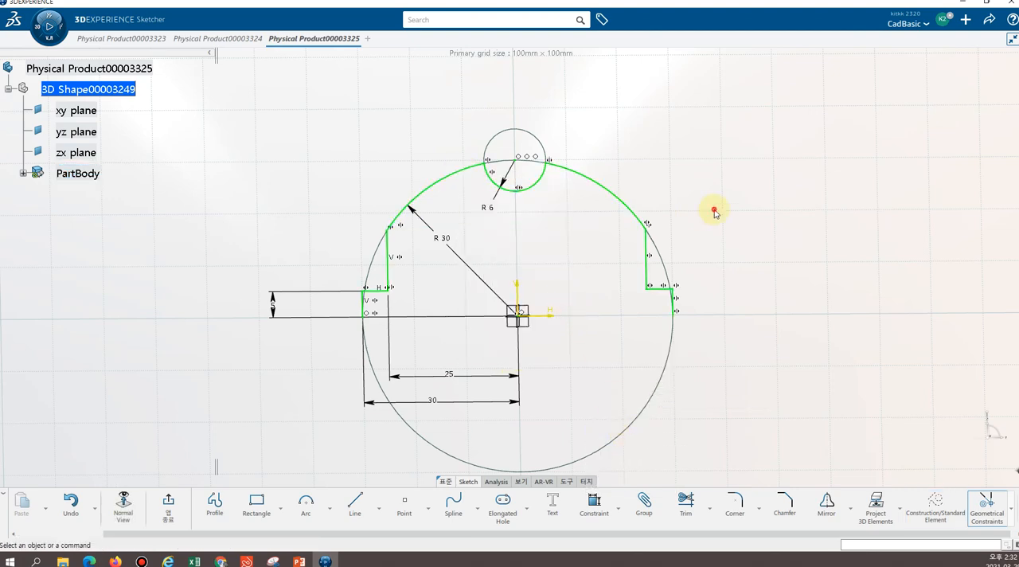
Select both halves of the upper profile, using Auto Search for the left half, and mirror them about the horizontal axis
{"action": "right_click", "coordinate": [440, 181]}
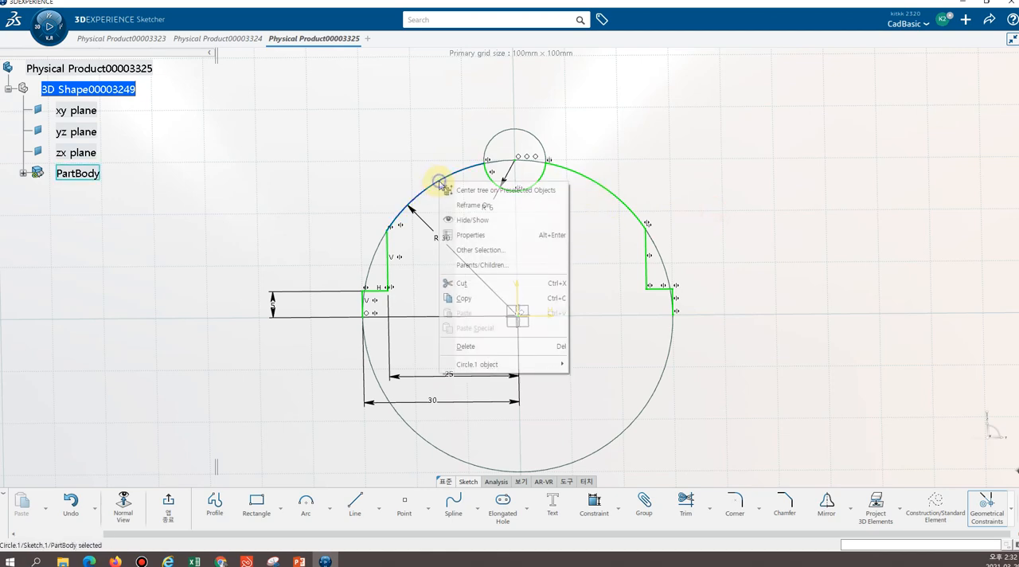
{"action": "mouse_move", "coordinate": [502, 366]}
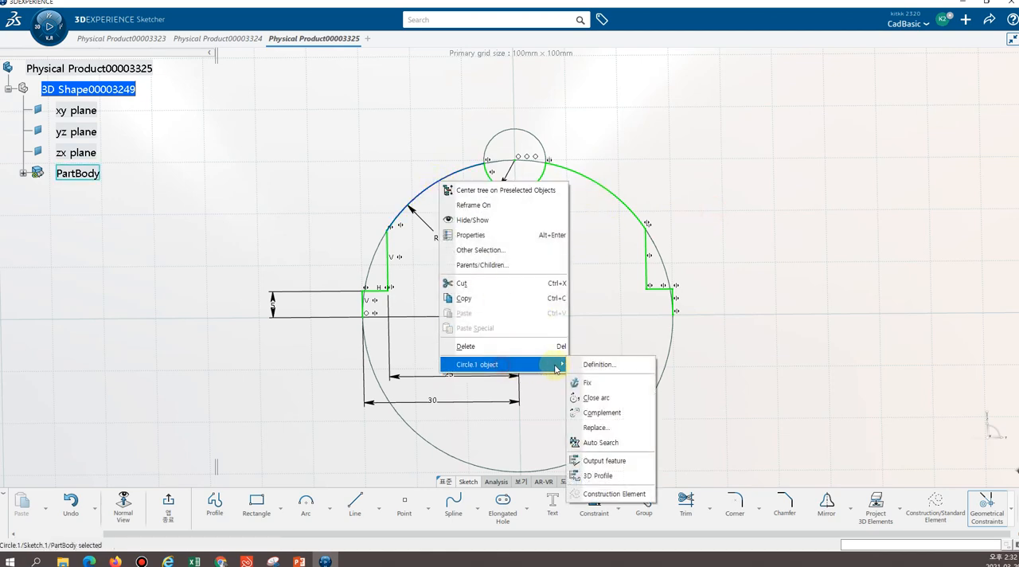
{"action": "left_click", "coordinate": [609, 443]}
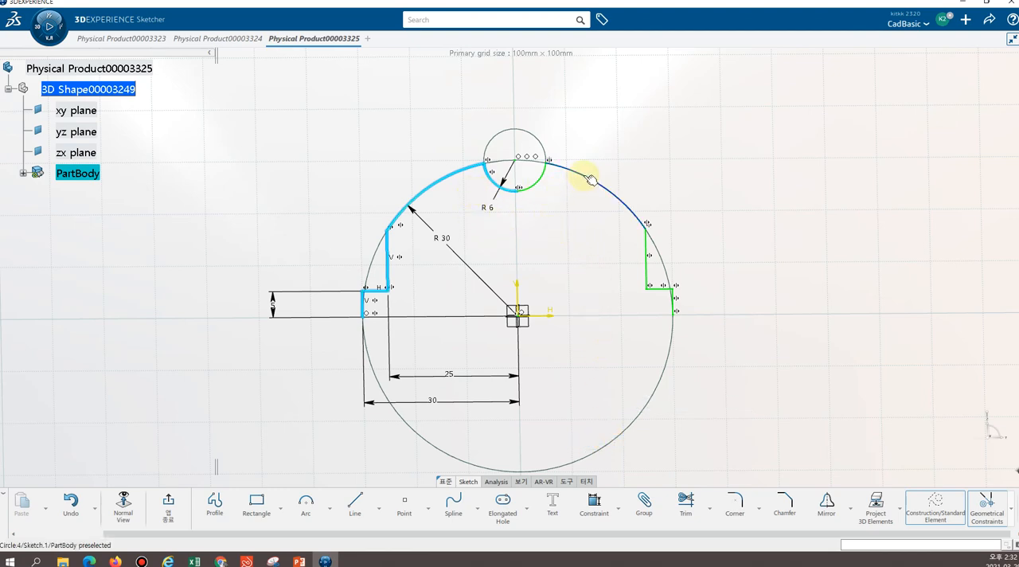
{"action": "left_click", "coordinate": [530, 187], "text": "ctrl"}
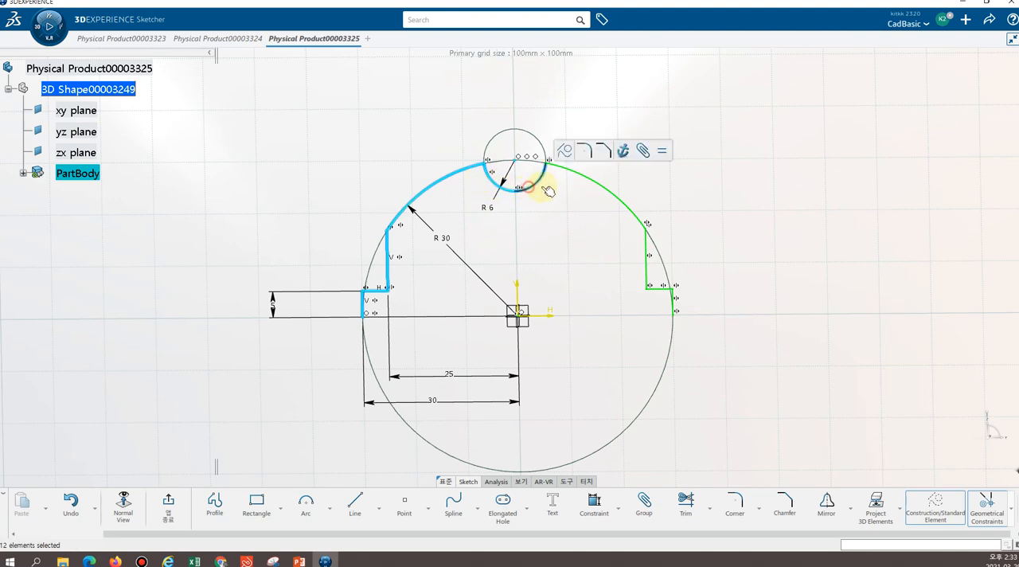
{"action": "left_click", "coordinate": [591, 180], "text": "ctrl"}
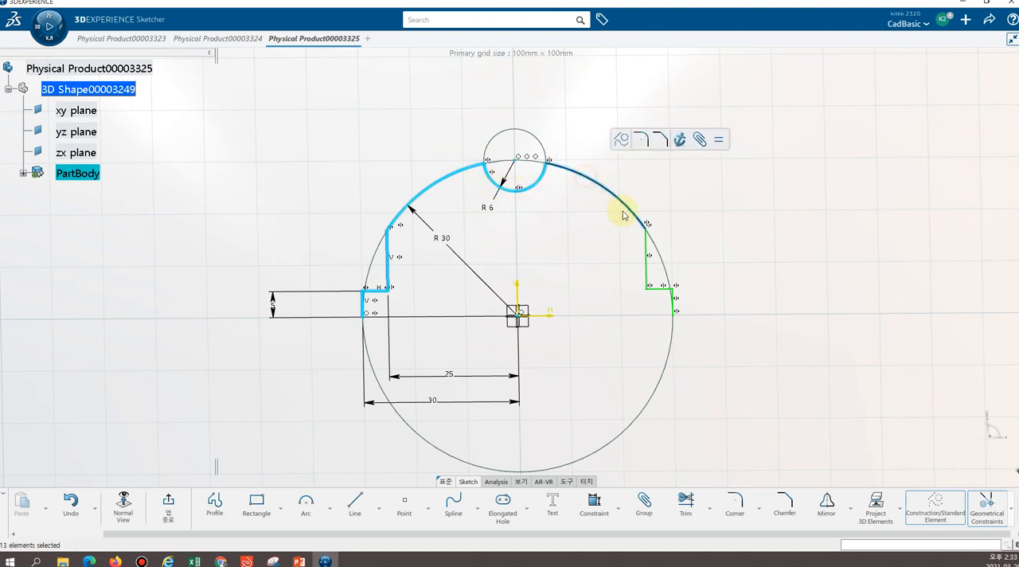
{"action": "left_click", "coordinate": [648, 269], "text": "ctrl"}
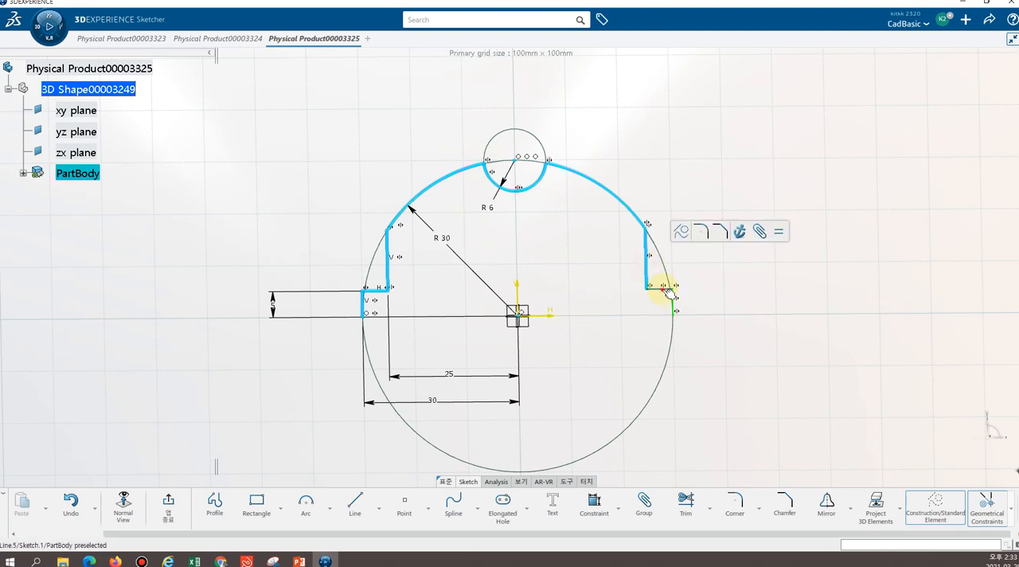
{"action": "left_click", "coordinate": [667, 291], "text": "ctrl"}
{"action": "left_click", "coordinate": [673, 299], "text": "ctrl"}
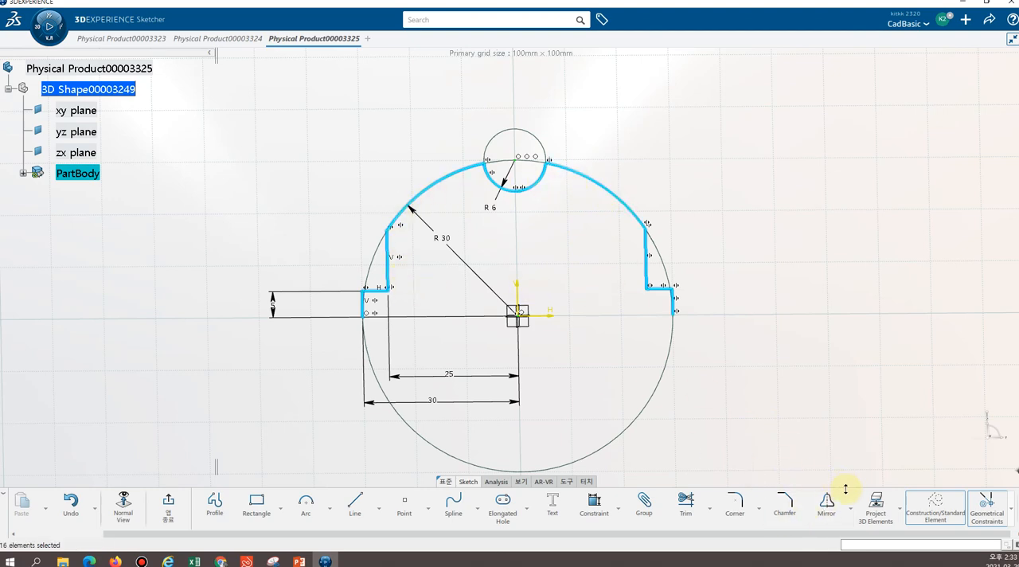
{"action": "left_click", "coordinate": [826, 504]}
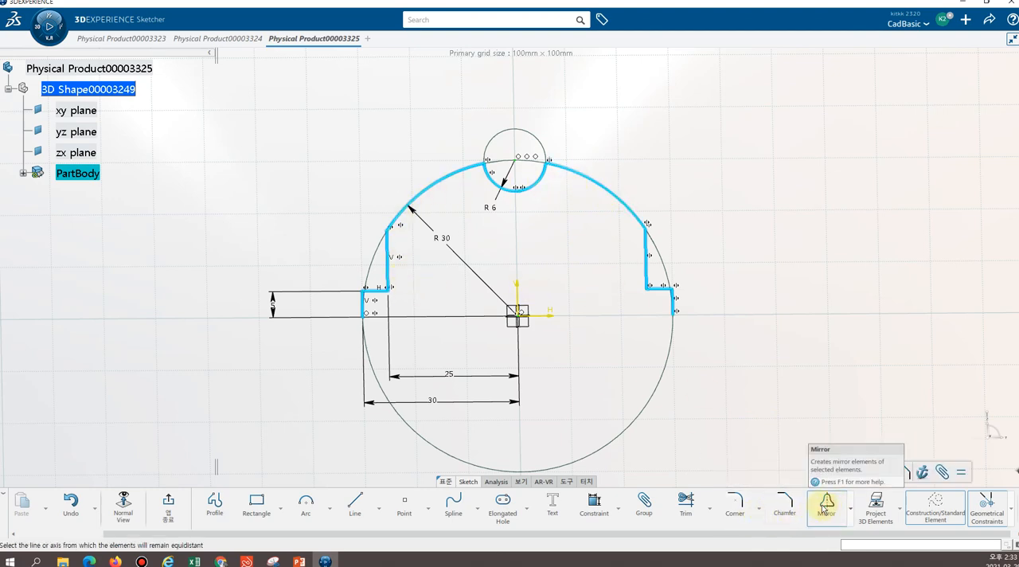
{"action": "left_click", "coordinate": [551, 318]}
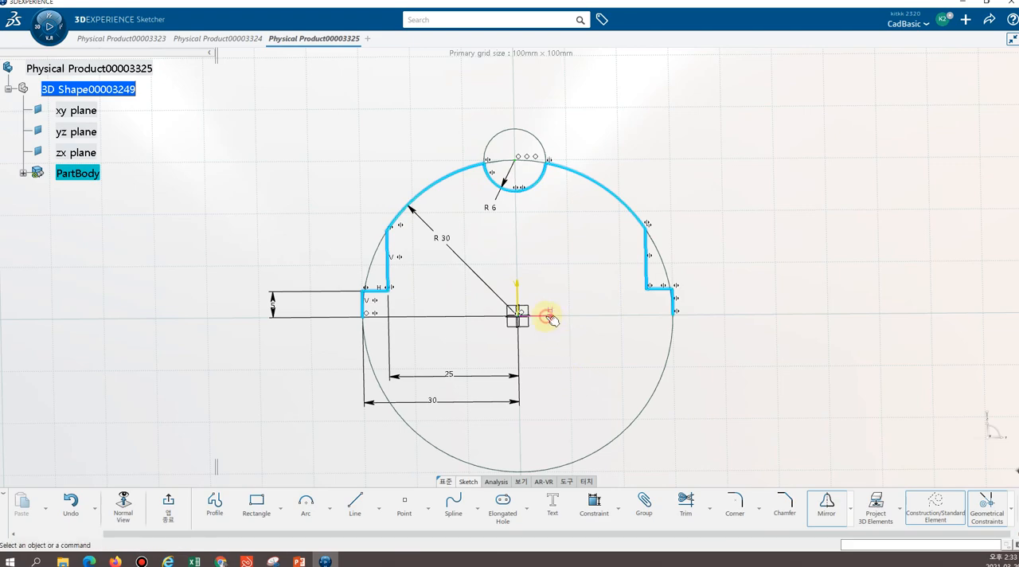
{"action": "mouse_move", "coordinate": [740, 415]}
{"action": "middle_mouse_down", "text": "ctrl"}
{"action": "mouse_move", "coordinate": [664, 394]}
{"action": "mouse_move", "coordinate": [662, 457]}
{"action": "middle_mouse_up", "text": "ctrl"}
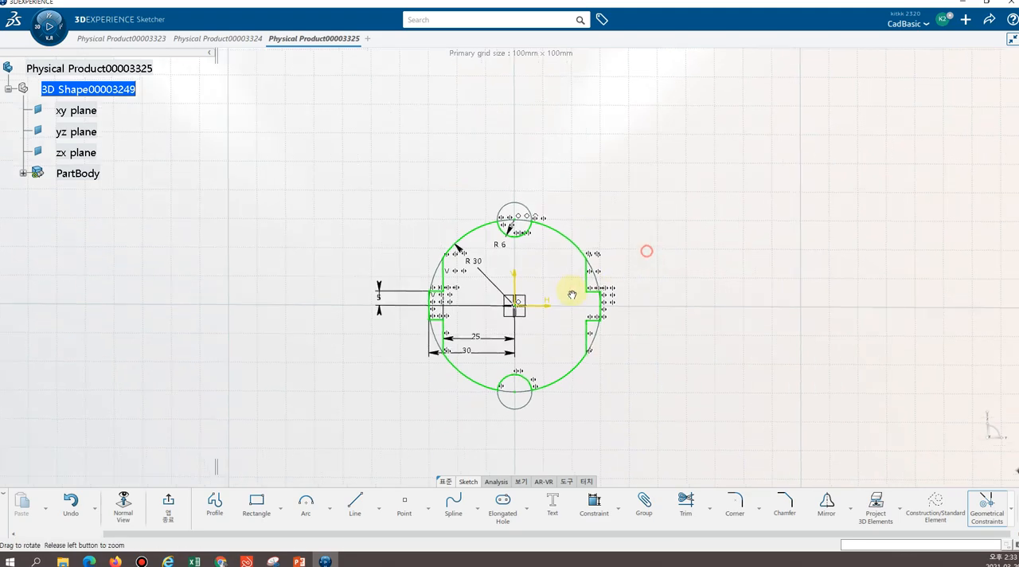
Inspect the complete plug outline at an angle and exit the sketch
{"action": "mouse_move", "coordinate": [571, 295]}
{"action": "middle_mouse_down"}
{"action": "mouse_move", "coordinate": [432, 307]}
{"action": "mouse_move", "coordinate": [600, 239]}
{"action": "mouse_move", "coordinate": [750, 223]}
{"action": "middle_mouse_up"}
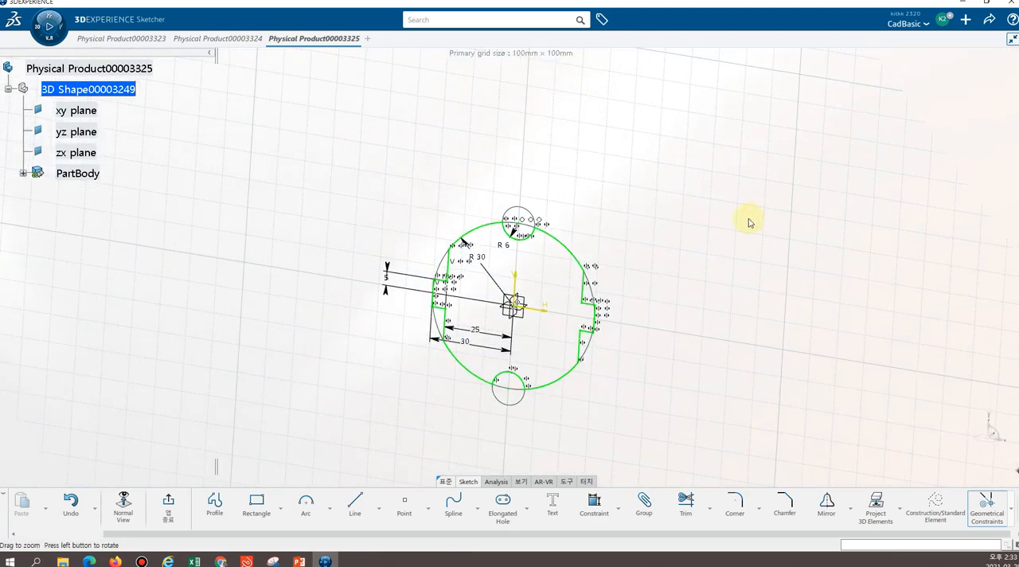
{"action": "mouse_move", "coordinate": [391, 178]}
{"action": "middle_mouse_down"}
{"action": "mouse_move", "coordinate": [374, 244]}
{"action": "mouse_move", "coordinate": [593, 191]}
{"action": "mouse_move", "coordinate": [632, 243]}
{"action": "mouse_move", "coordinate": [513, 264]}
{"action": "middle_mouse_up"}
{"action": "middle_click_drag", "start_coordinate": [576, 339], "coordinate": [560, 349]}
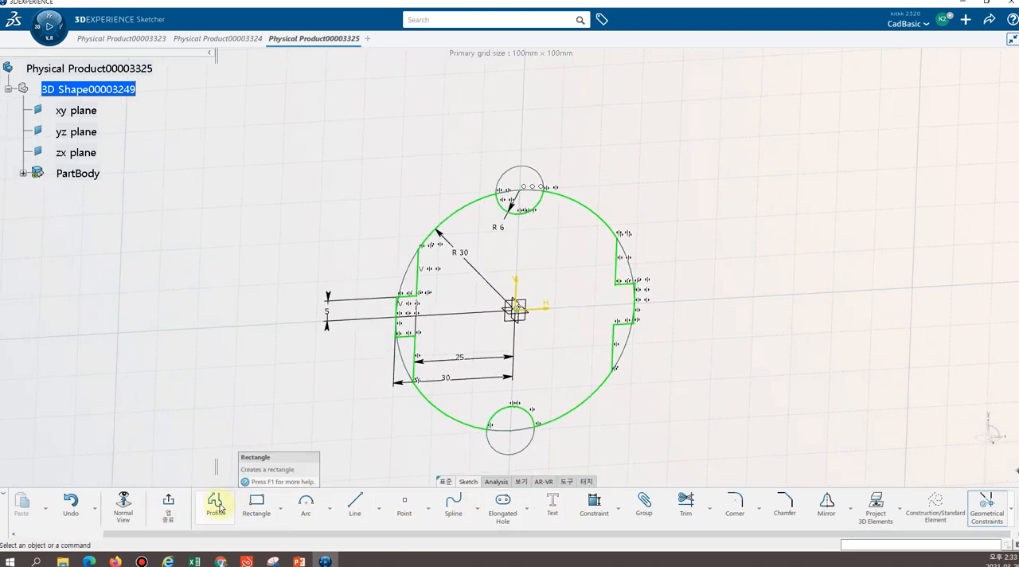
{"action": "left_click", "coordinate": [169, 509]}
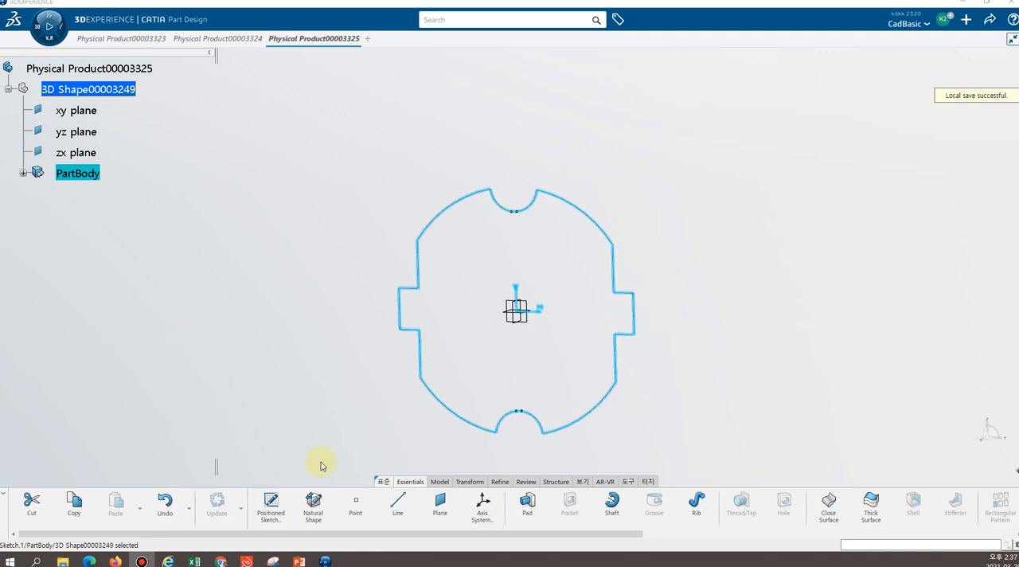
Start a Pad from the plug profile sketch, choosing to use the selected sketch anyway
{"action": "mouse_move", "coordinate": [730, 231]}
{"action": "middle_mouse_down"}
{"action": "mouse_move", "coordinate": [645, 270]}
{"action": "mouse_move", "coordinate": [589, 268]}
{"action": "mouse_move", "coordinate": [567, 303]}
{"action": "middle_mouse_up"}
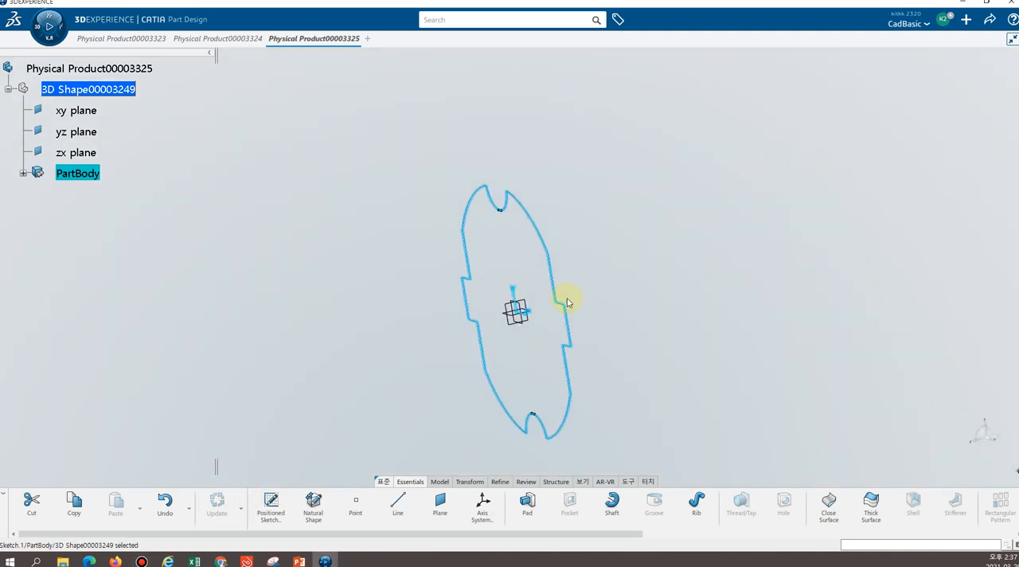
{"action": "left_click", "coordinate": [530, 508]}
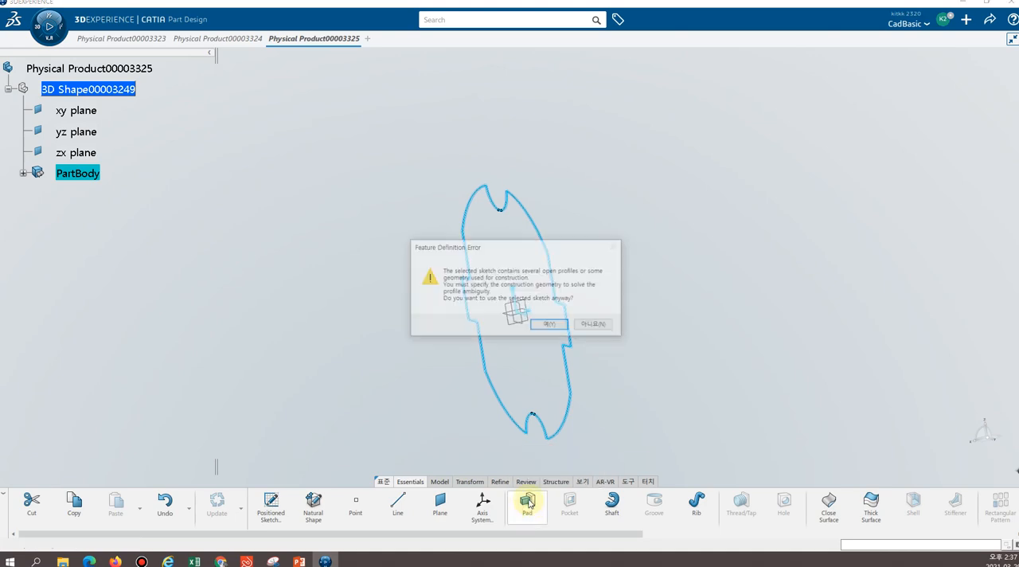
{"action": "left_click", "coordinate": [548, 323]}
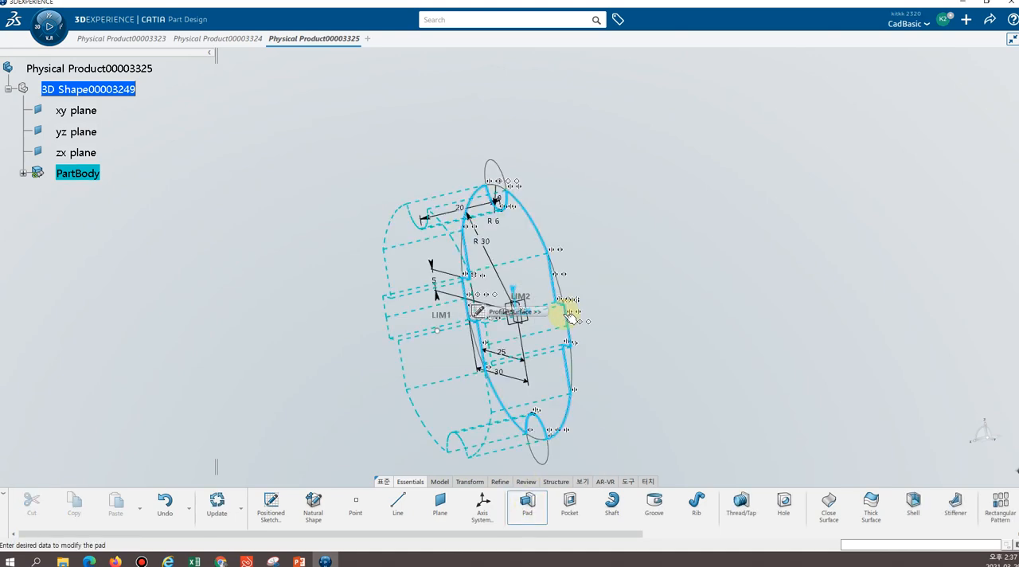
{"action": "middle_click_drag", "start_coordinate": [664, 292], "coordinate": [705, 274]}
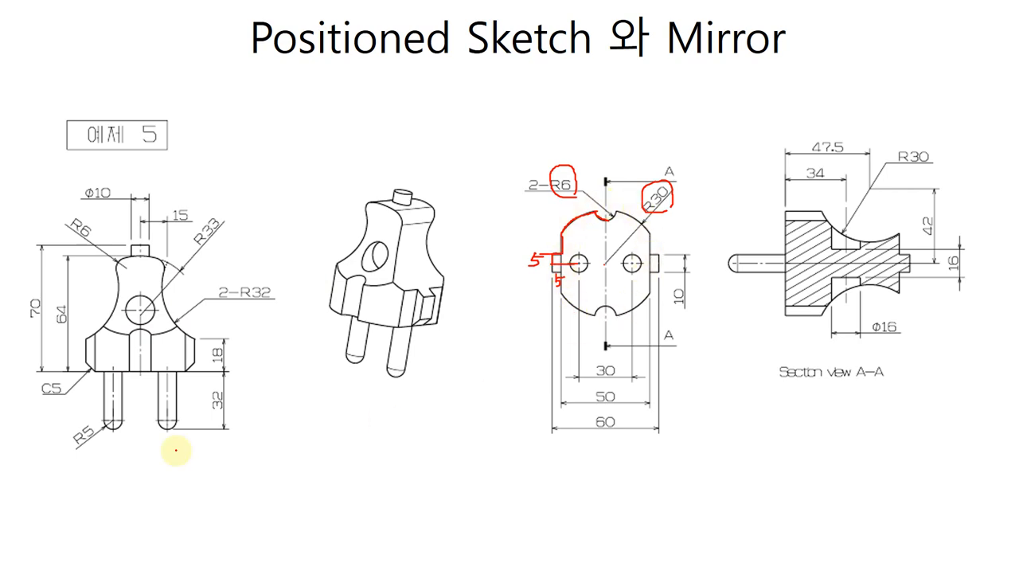
Switch to the plug drawing slide, erase all red ink marks around the R6 and R30 view, and activate the laser pointer
{"action": "left_click", "coordinate": [47, 561]}
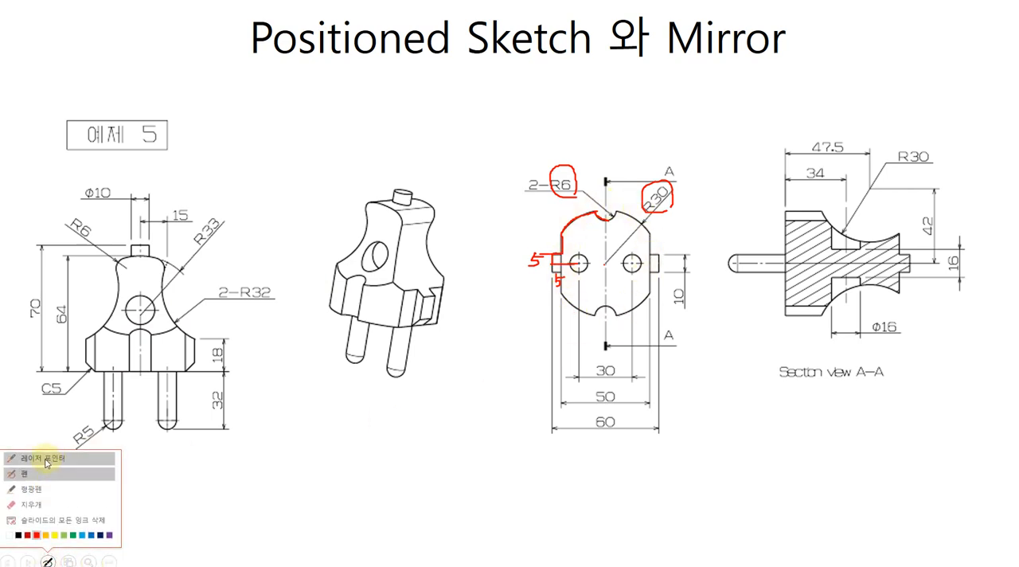
{"action": "left_click", "coordinate": [34, 510]}
{"action": "left_click", "coordinate": [568, 194]}
{"action": "left_click_drag", "start_coordinate": [657, 183], "coordinate": [645, 234]}
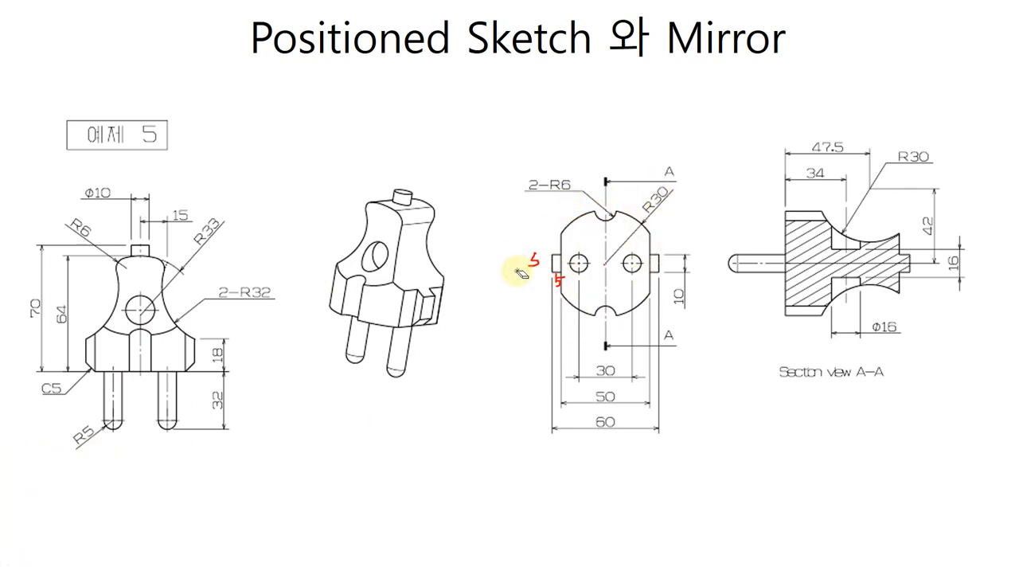
{"action": "left_click_drag", "start_coordinate": [517, 271], "coordinate": [565, 269]}
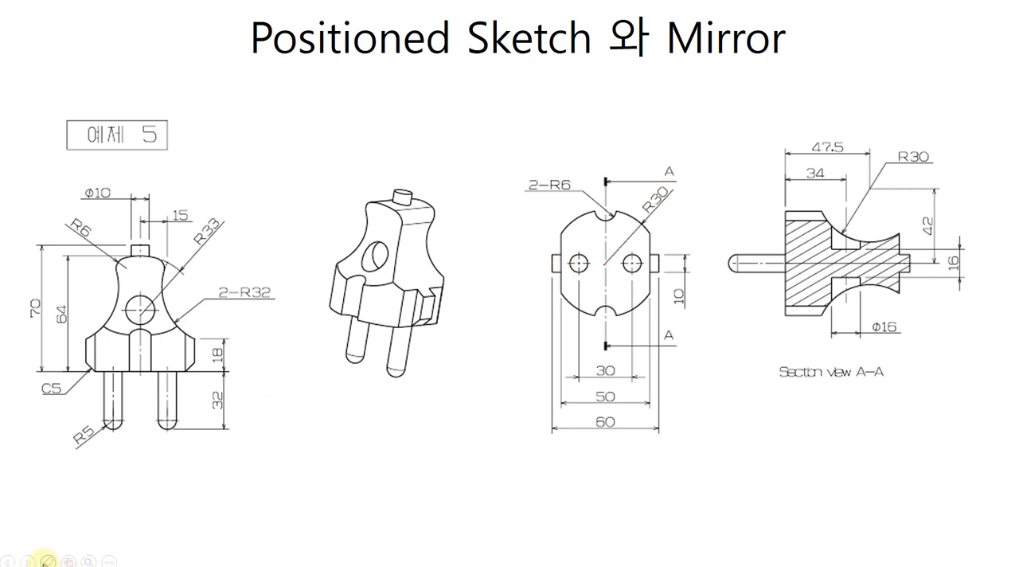
{"action": "left_click", "coordinate": [48, 561]}
{"action": "left_click", "coordinate": [56, 457]}
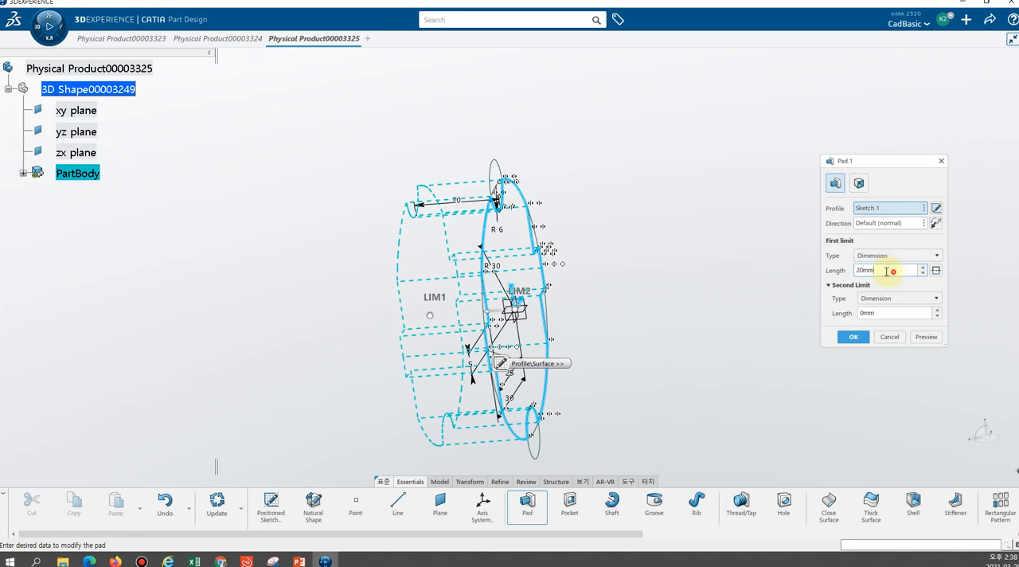
Switch back to the part, set the pad's first limit length to 64 mm and try to create the pad
{"action": "left_click_drag", "start_coordinate": [886, 271], "coordinate": [783, 274]}
{"action": "type", "text": "64"}
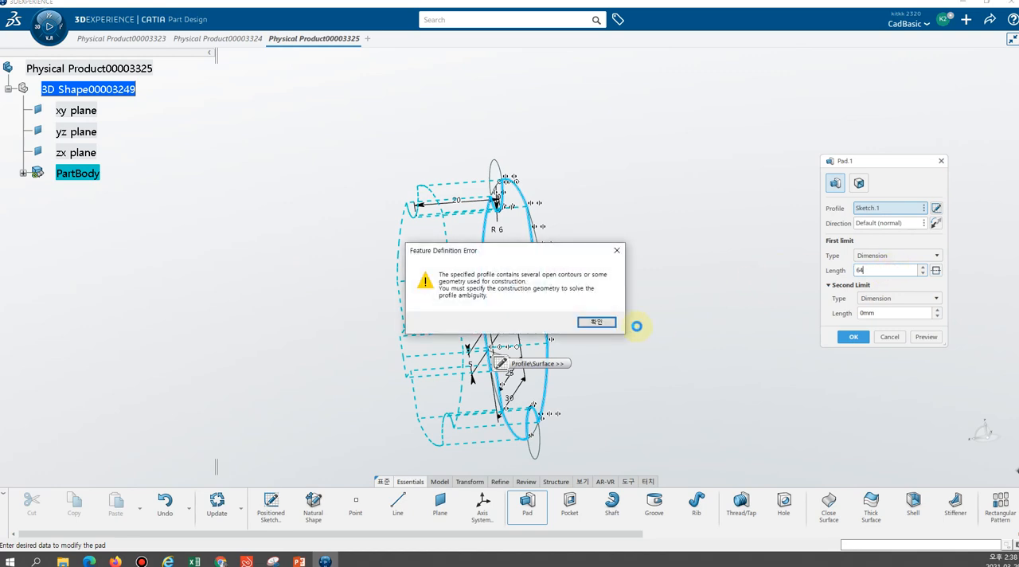
{"action": "left_click", "coordinate": [607, 319]}
{"action": "left_click", "coordinate": [596, 322]}
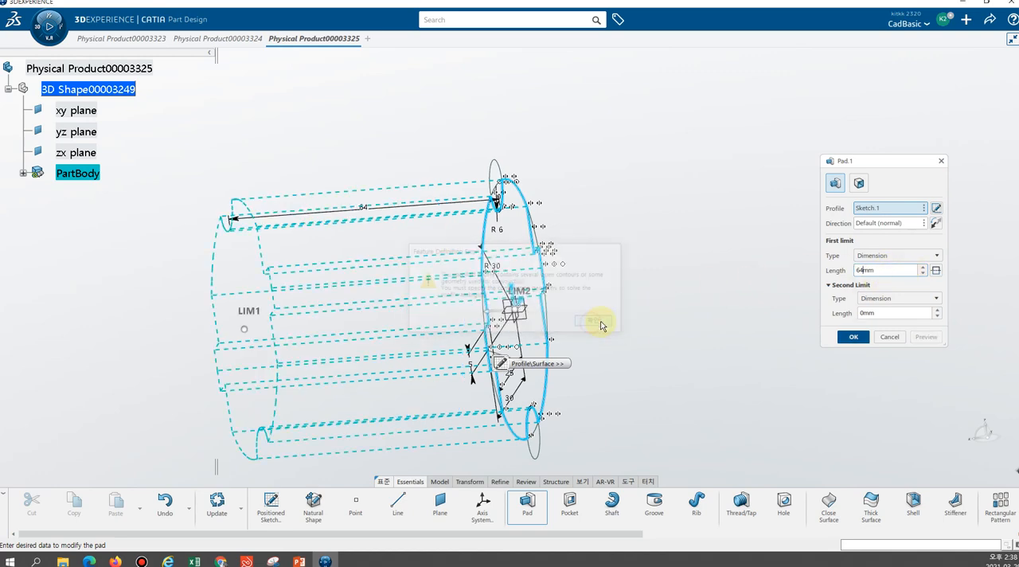
{"action": "left_click_drag", "start_coordinate": [738, 271], "coordinate": [756, 275]}
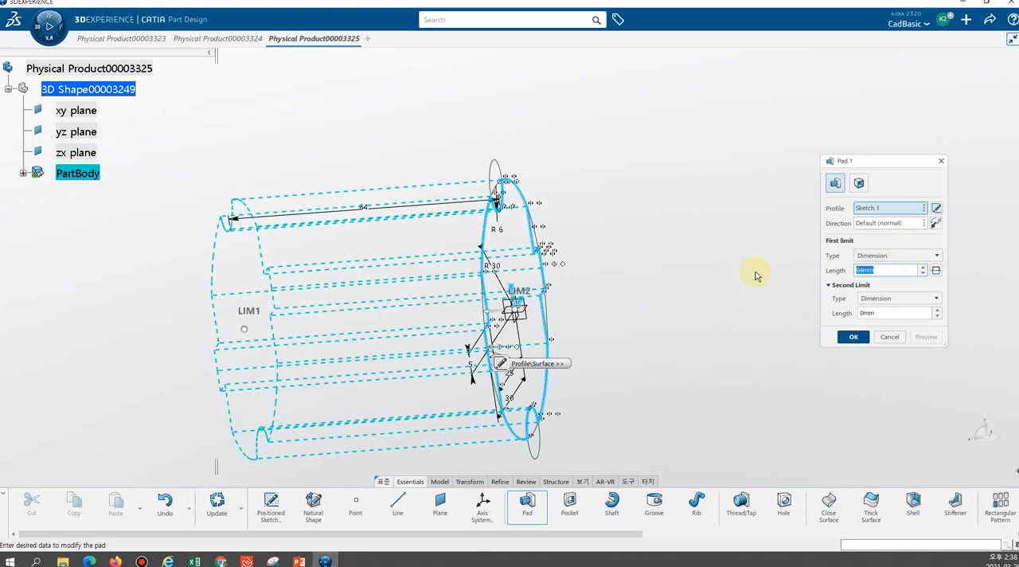
{"action": "left_click", "coordinate": [852, 337]}
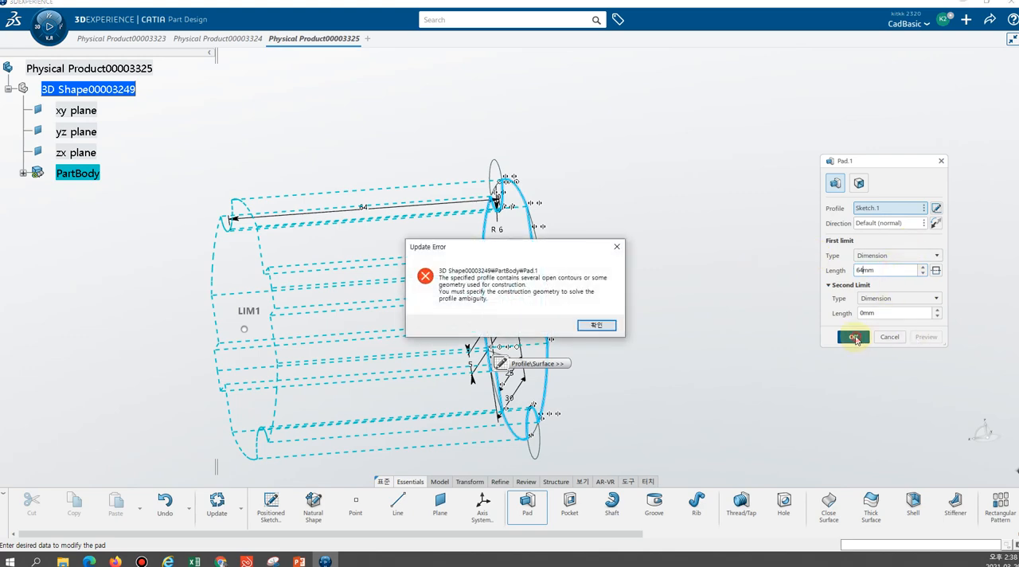
{"action": "left_click", "coordinate": [606, 322]}
{"action": "left_click", "coordinate": [850, 337]}
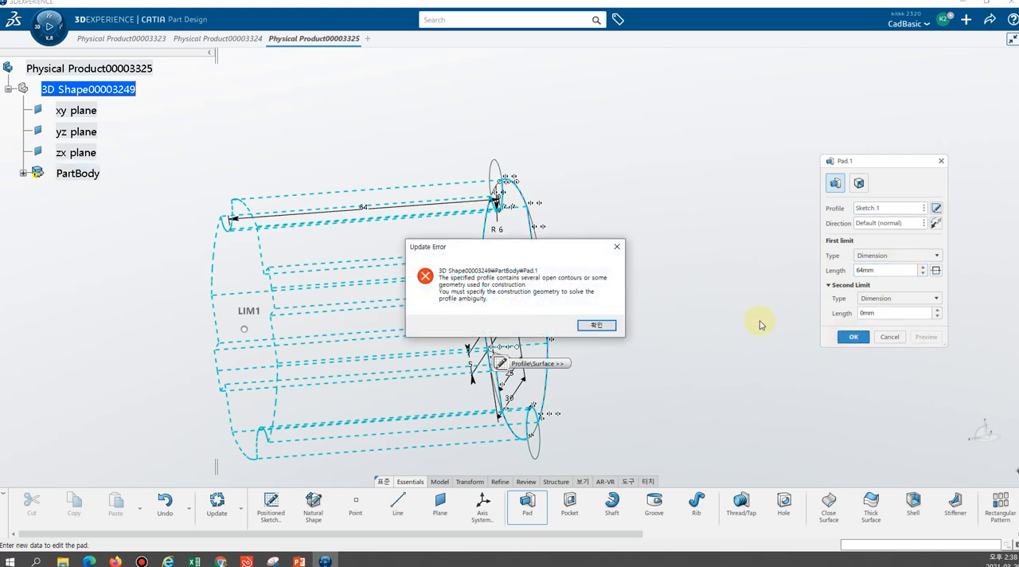
Dismiss the update error, cancel the pad and look at the plug profile from the front
{"action": "left_click", "coordinate": [607, 322]}
{"action": "left_click", "coordinate": [879, 339]}
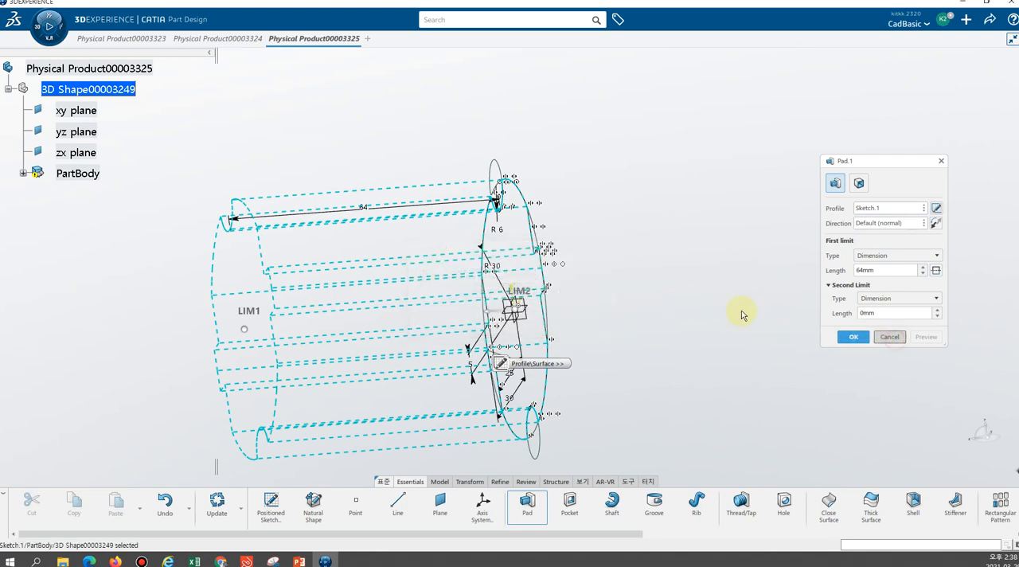
{"action": "middle_click_drag", "start_coordinate": [420, 244], "coordinate": [676, 266]}
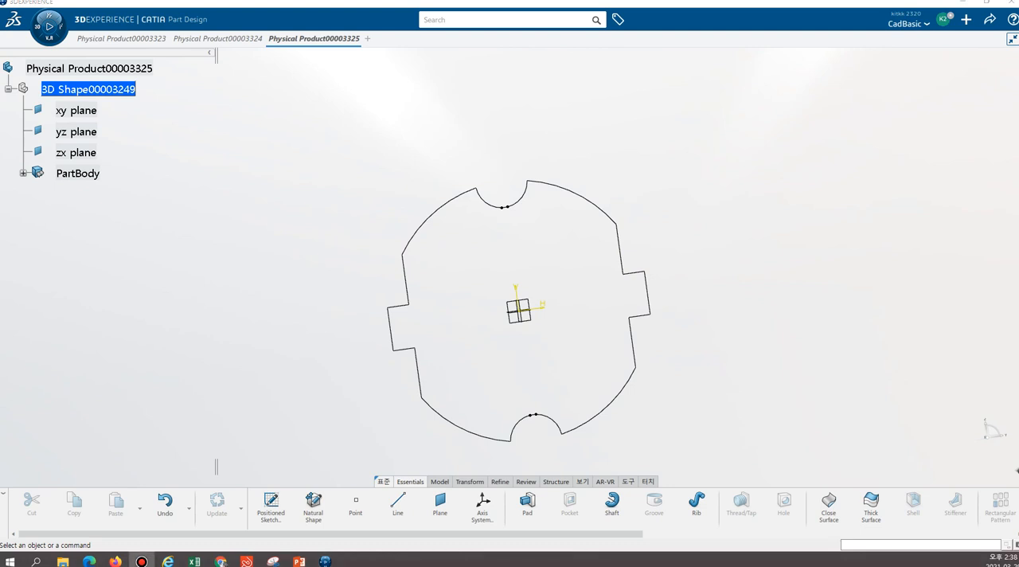
{"action": "middle_click_drag", "start_coordinate": [672, 251], "coordinate": [521, 277]}
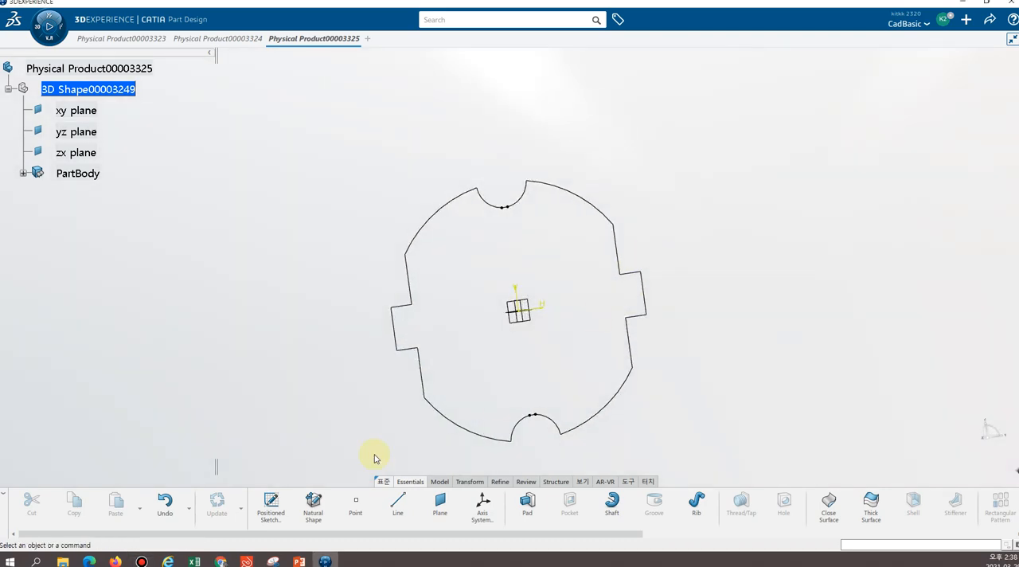
{"action": "left_click", "coordinate": [271, 513]}
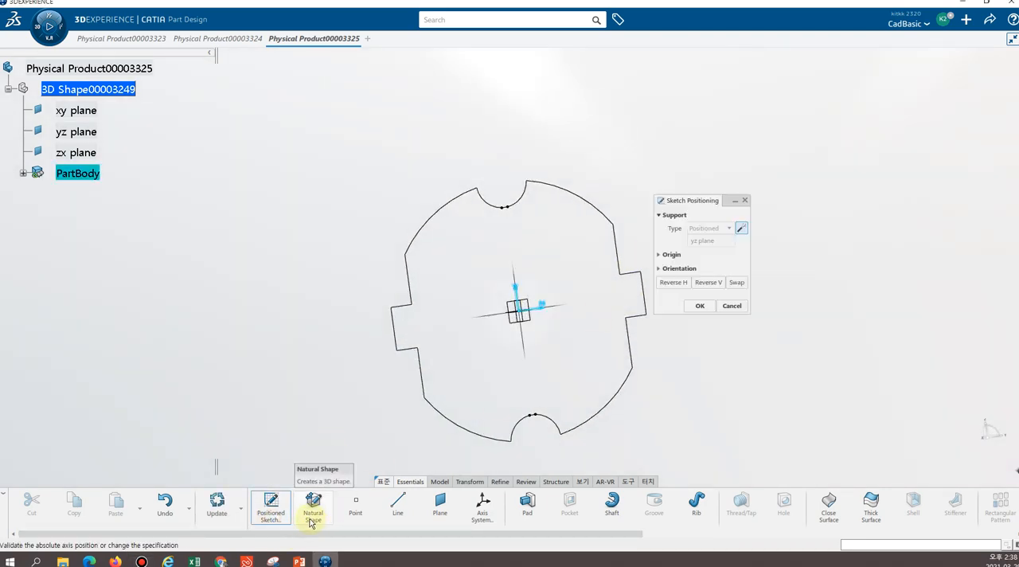
{"action": "key", "text": "Escape"}
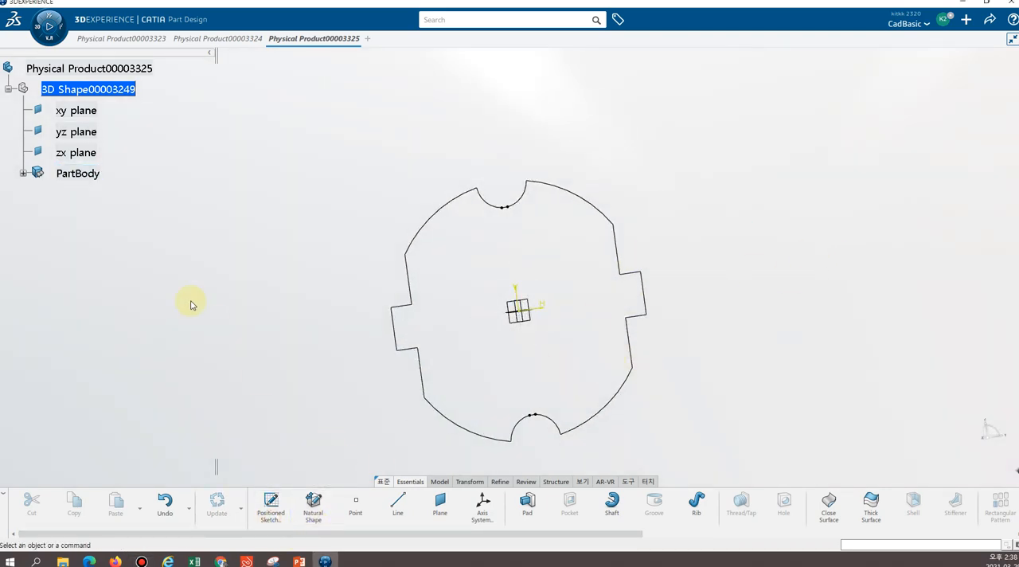
{"action": "left_click", "coordinate": [23, 173]}
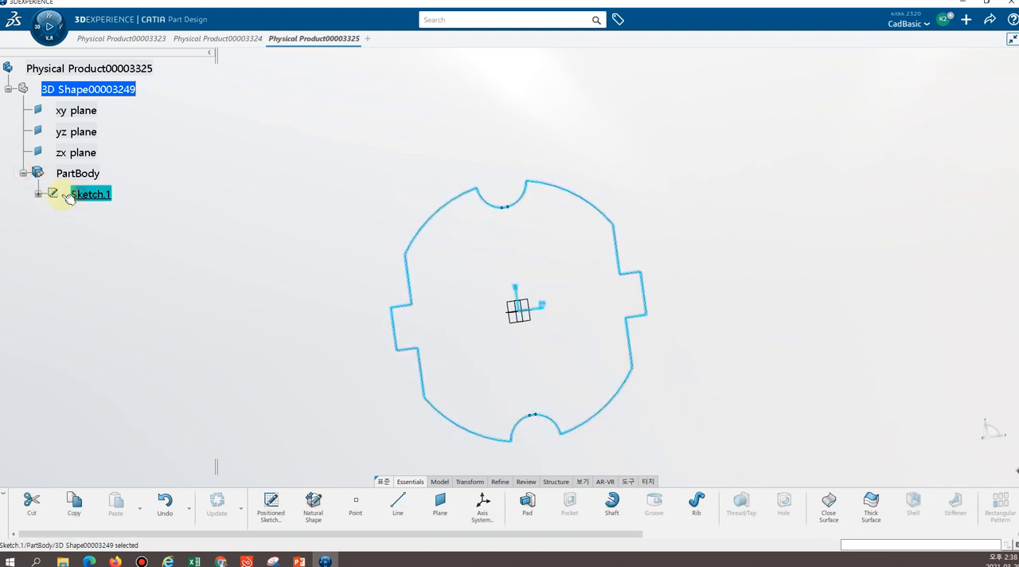
{"action": "left_click", "coordinate": [38, 194]}
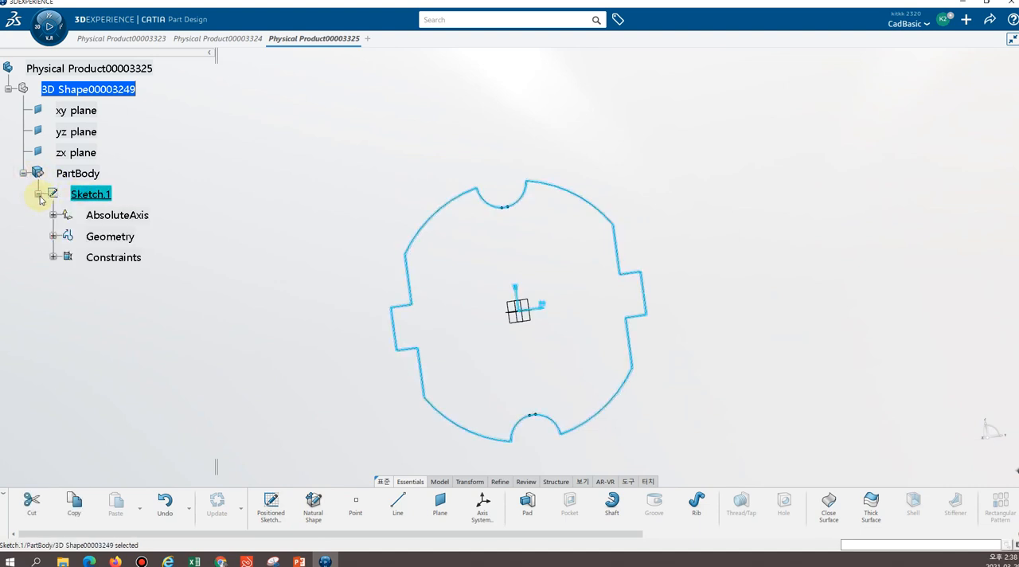
{"action": "left_click", "coordinate": [105, 195]}
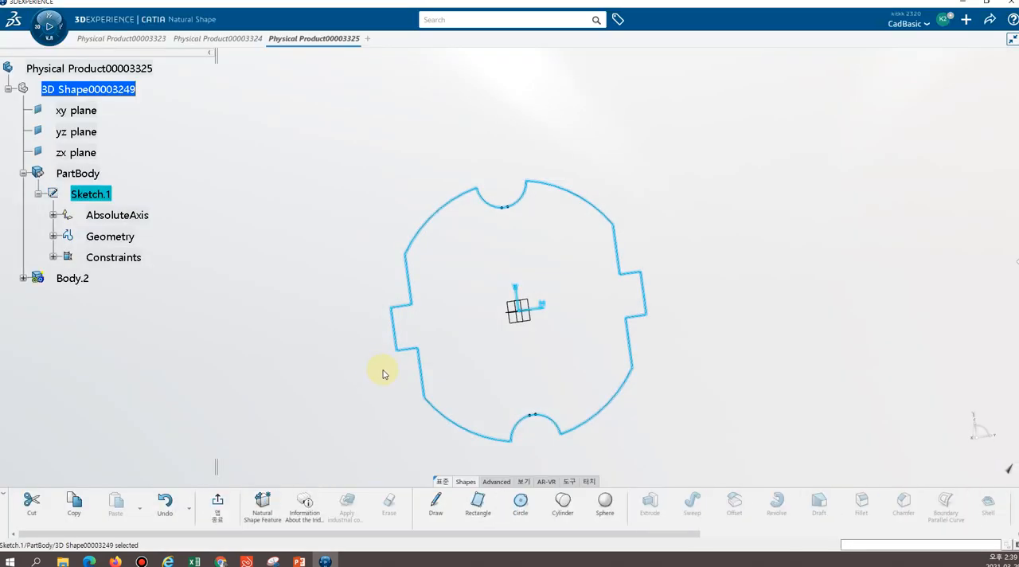
{"action": "left_click", "coordinate": [159, 448]}
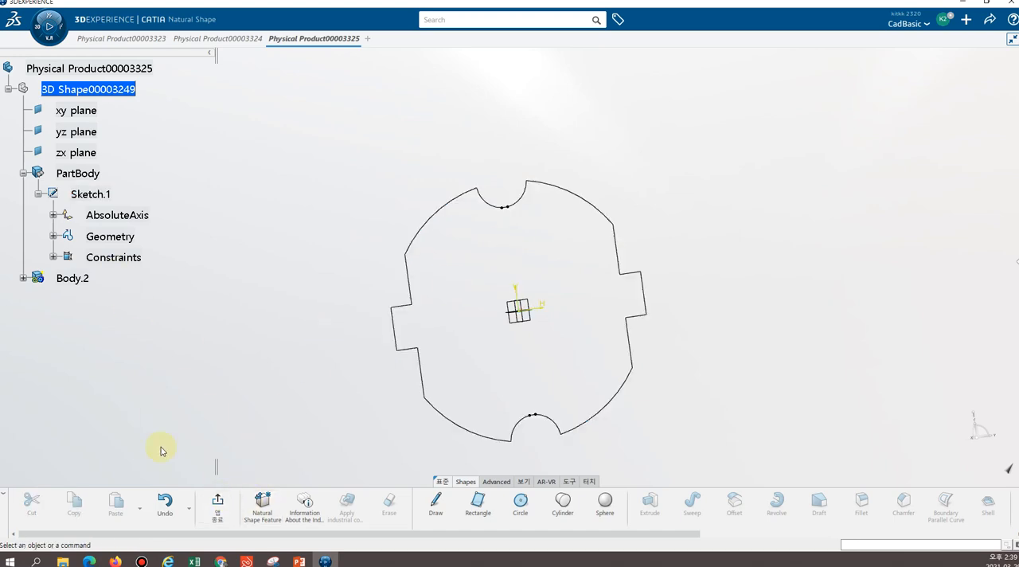
{"action": "left_click", "coordinate": [216, 514]}
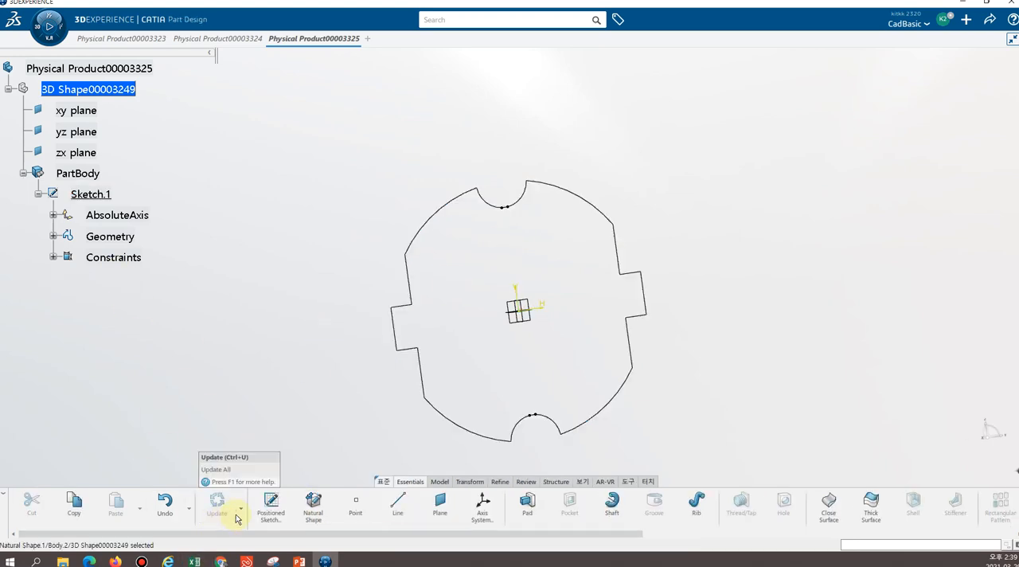
Reopen the plug profile sketch, Sketch.1, for editing
{"action": "double_click", "coordinate": [96, 190]}
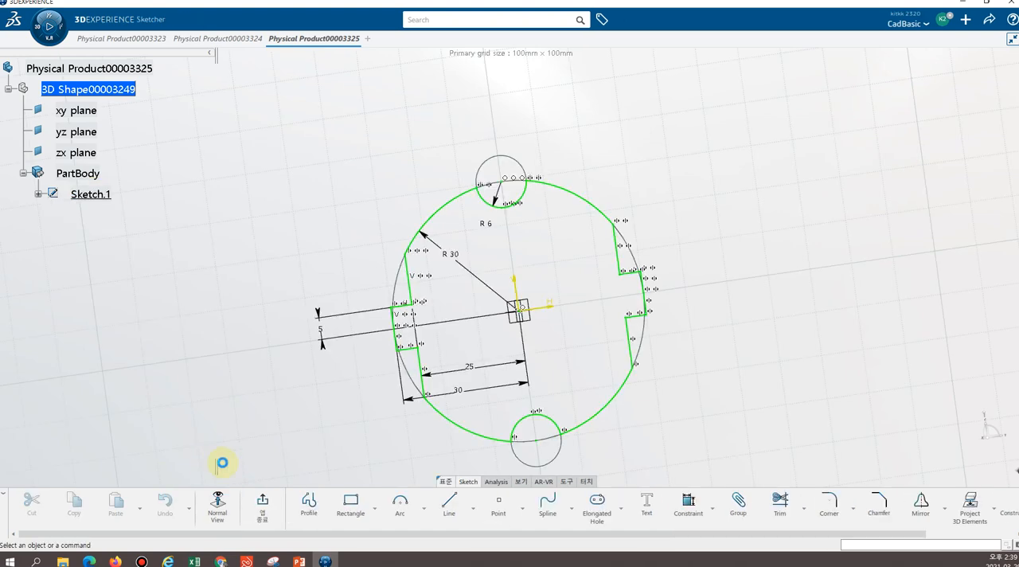
{"action": "left_click", "coordinate": [693, 222]}
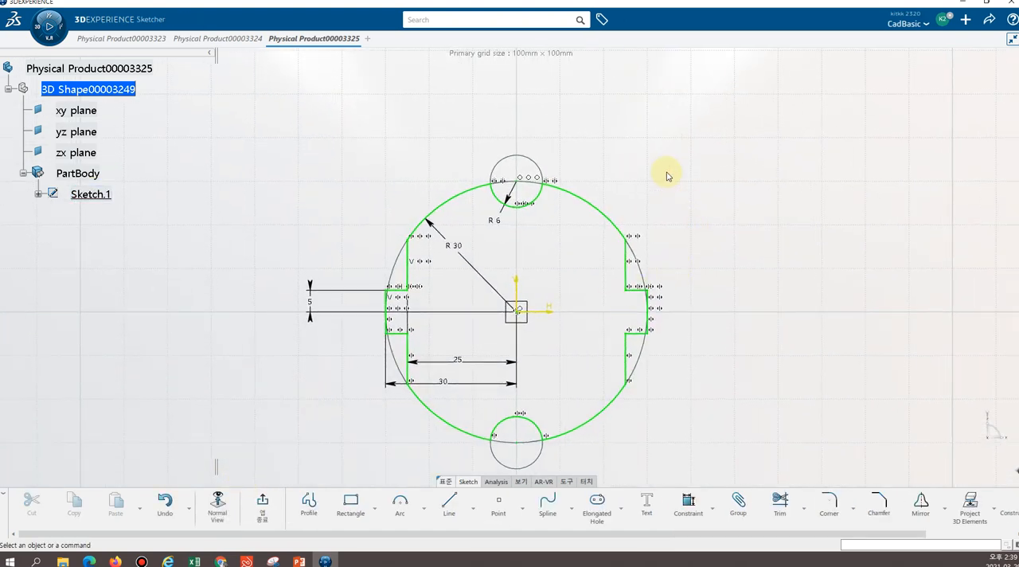
{"action": "mouse_move", "coordinate": [585, 143]}
{"action": "middle_mouse_down"}
{"action": "mouse_move", "coordinate": [575, 182]}
{"action": "mouse_move", "coordinate": [532, 230]}
{"action": "mouse_move", "coordinate": [532, 221]}
{"action": "middle_mouse_up"}
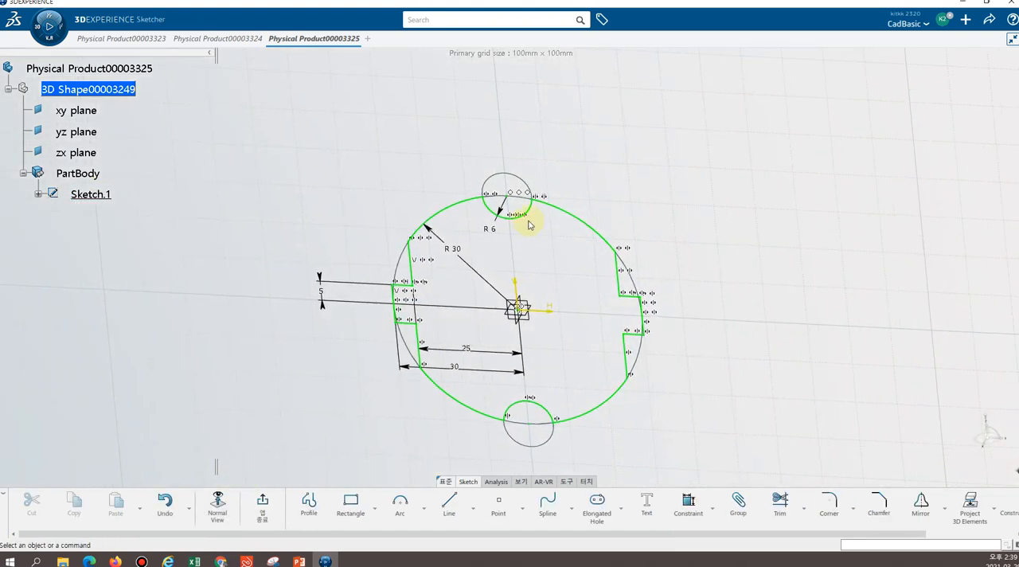
{"action": "mouse_move", "coordinate": [568, 191]}
{"action": "middle_mouse_down"}
{"action": "mouse_move", "coordinate": [544, 172]}
{"action": "mouse_move", "coordinate": [528, 138]}
{"action": "mouse_move", "coordinate": [511, 170]}
{"action": "mouse_move", "coordinate": [524, 266]}
{"action": "mouse_move", "coordinate": [538, 266]}
{"action": "mouse_move", "coordinate": [559, 235]}
{"action": "mouse_move", "coordinate": [549, 220]}
{"action": "middle_mouse_up"}
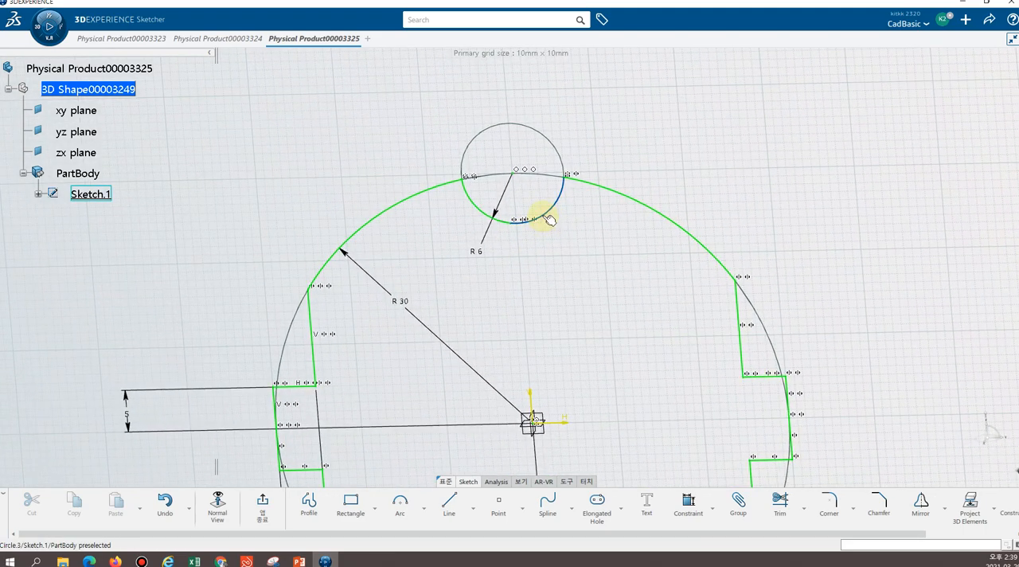
Check which profile elements connect to the upper-right R30 arc using Auto Search
{"action": "right_click", "coordinate": [637, 204]}
{"action": "mouse_move", "coordinate": [752, 382]}
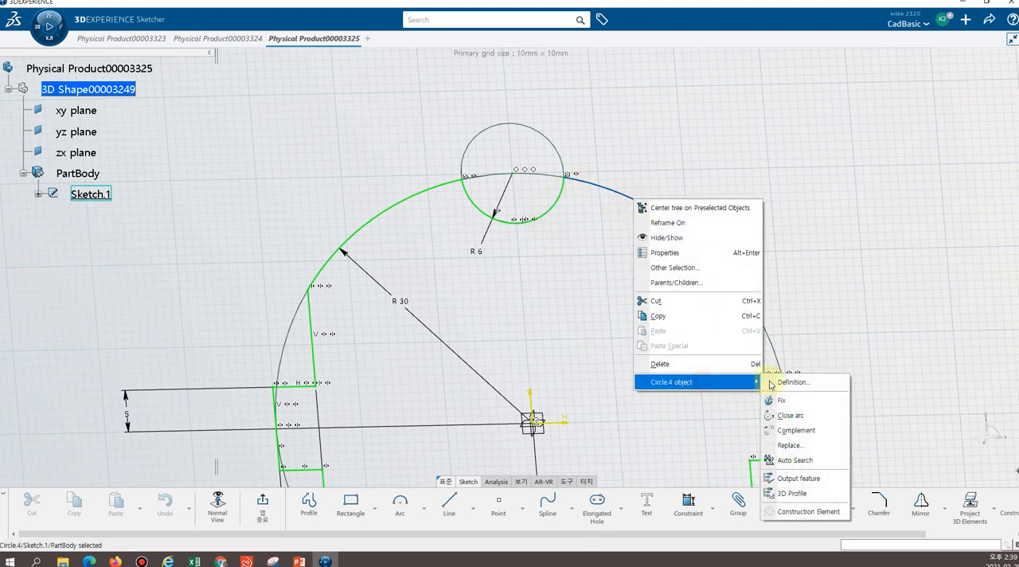
{"action": "left_click", "coordinate": [798, 460]}
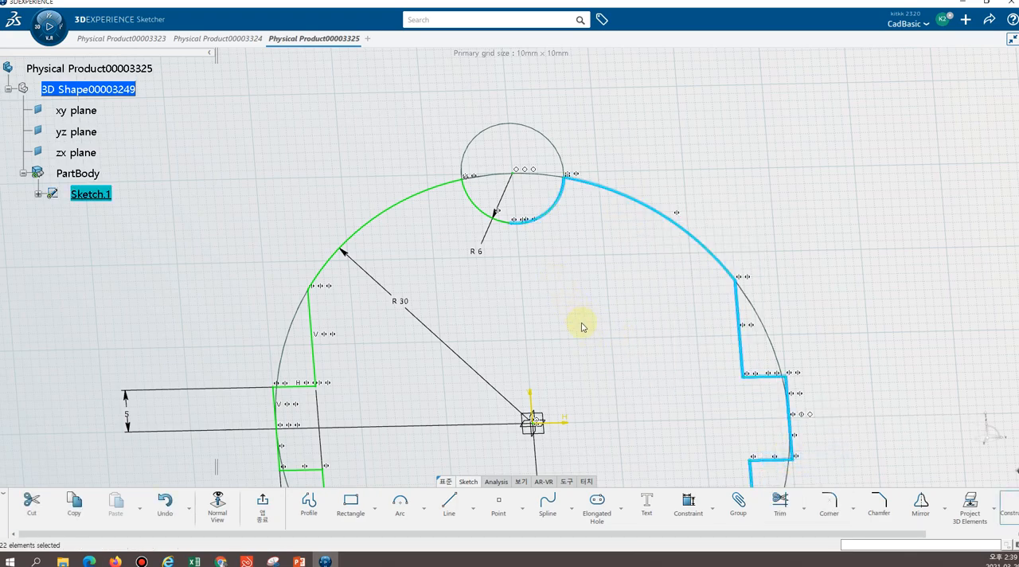
{"action": "middle_click_drag", "start_coordinate": [582, 323], "coordinate": [617, 263]}
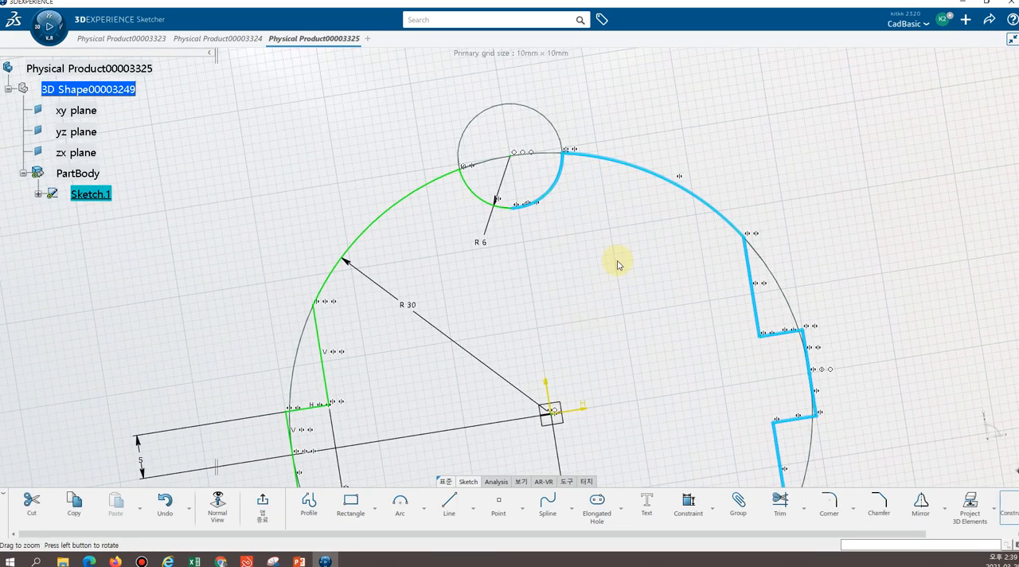
{"action": "left_click", "coordinate": [217, 513]}
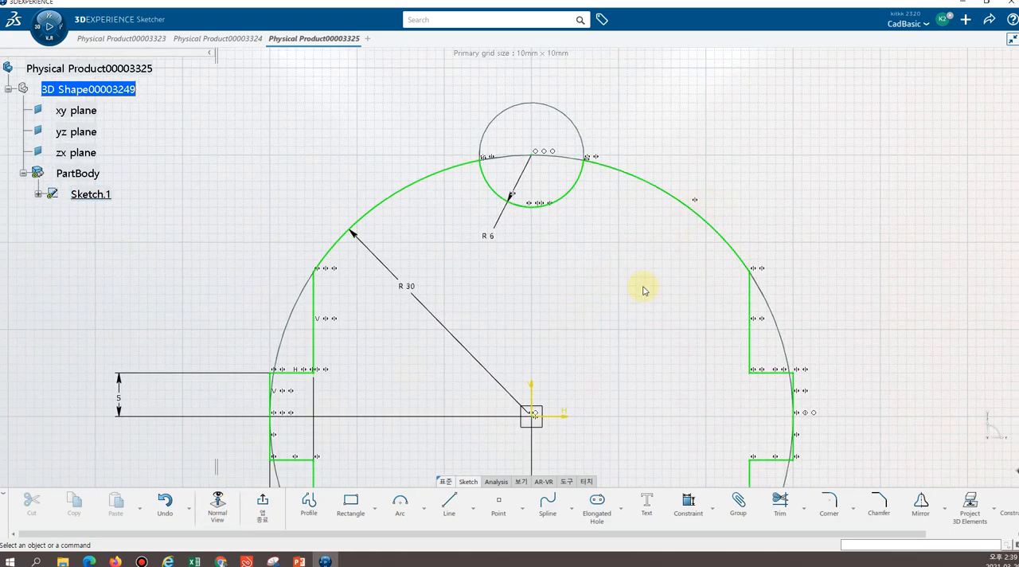
Run Auto Search on the upper-right R30 arc again and examine where the chain ends at the R6 notches
{"action": "mouse_move", "coordinate": [645, 290]}
{"action": "middle_mouse_down"}
{"action": "mouse_move", "coordinate": [647, 314]}
{"action": "mouse_move", "coordinate": [618, 296]}
{"action": "mouse_move", "coordinate": [631, 276]}
{"action": "mouse_move", "coordinate": [625, 257]}
{"action": "mouse_move", "coordinate": [593, 262]}
{"action": "middle_mouse_up"}
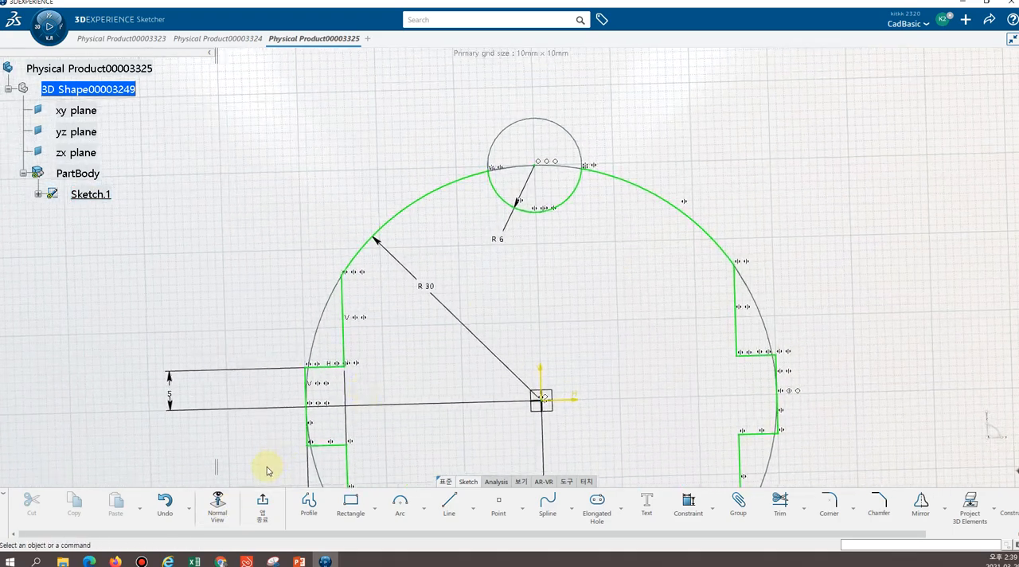
{"action": "left_click", "coordinate": [218, 511]}
{"action": "left_click", "coordinate": [678, 209]}
{"action": "right_click", "coordinate": [678, 209]}
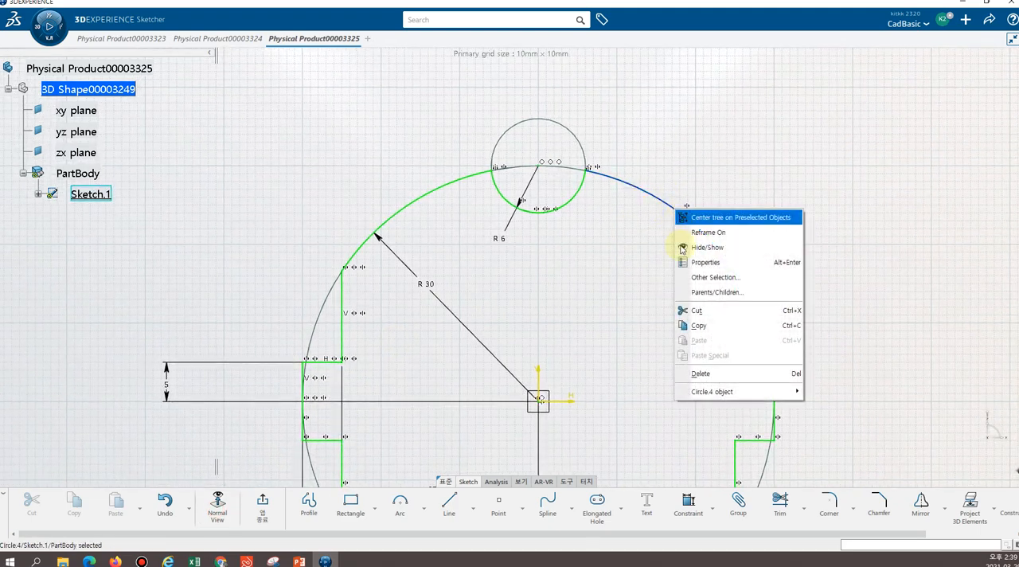
{"action": "mouse_move", "coordinate": [740, 391]}
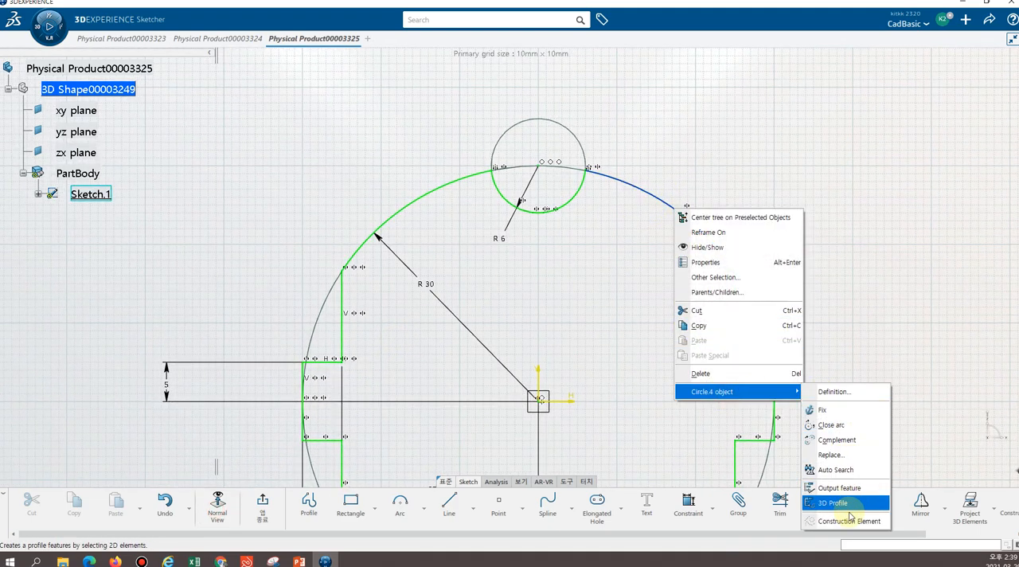
{"action": "left_click", "coordinate": [835, 469]}
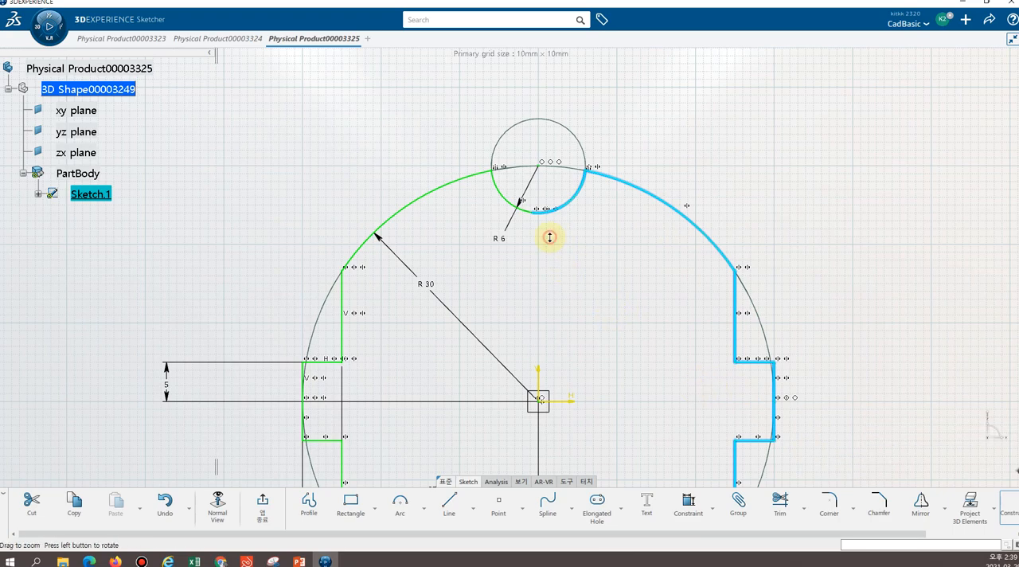
{"action": "scroll", "coordinate": [547, 236], "scroll_direction": "up", "scroll_amount": 5}
{"action": "mouse_move", "coordinate": [574, 131]}
{"action": "middle_mouse_down"}
{"action": "mouse_move", "coordinate": [504, 321]}
{"action": "mouse_move", "coordinate": [514, 341]}
{"action": "mouse_move", "coordinate": [510, 239]}
{"action": "mouse_move", "coordinate": [528, 357]}
{"action": "middle_mouse_up"}
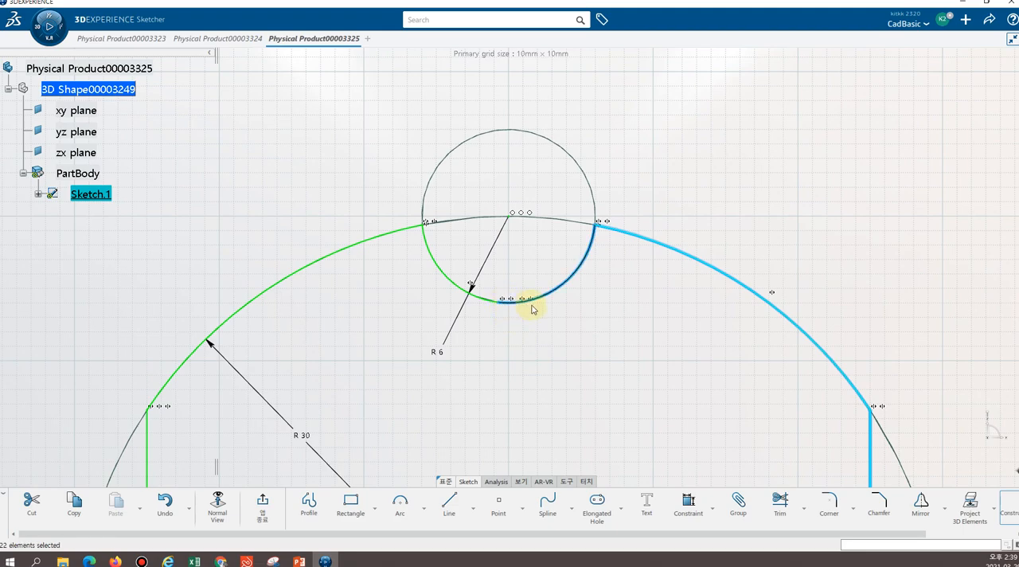
{"action": "middle_click_drag", "start_coordinate": [596, 341], "coordinate": [584, 421]}
{"action": "mouse_move", "coordinate": [585, 430]}
{"action": "middle_mouse_down"}
{"action": "mouse_move", "coordinate": [570, 456]}
{"action": "mouse_move", "coordinate": [546, 357]}
{"action": "mouse_move", "coordinate": [542, 377]}
{"action": "mouse_move", "coordinate": [531, 346]}
{"action": "mouse_move", "coordinate": [535, 298]}
{"action": "mouse_move", "coordinate": [515, 229]}
{"action": "middle_mouse_up"}
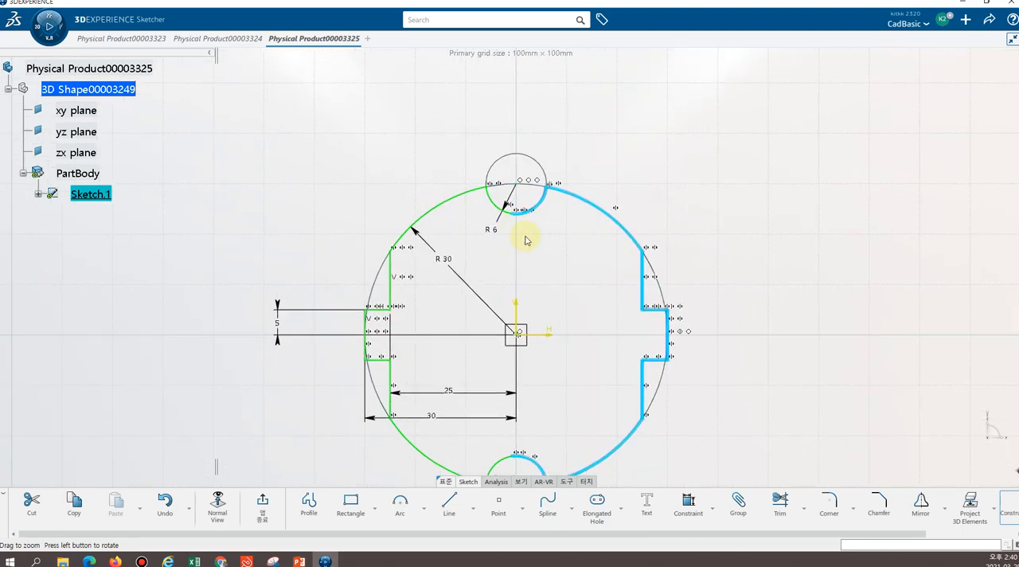
{"action": "left_click", "coordinate": [564, 259]}
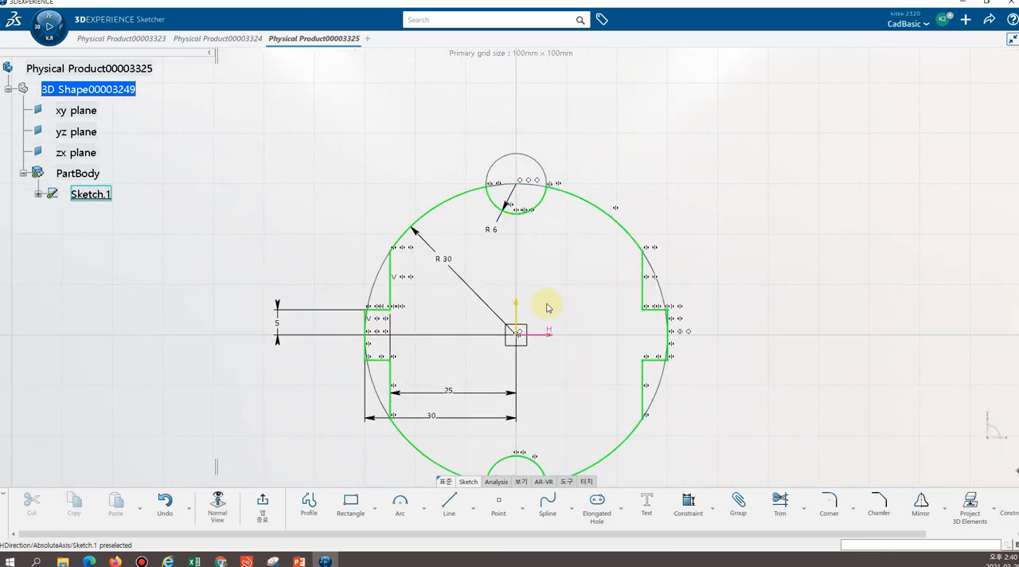
Select the connected right half of the profile with Auto Search from the lower-right R30 arc and delete it
{"action": "mouse_move", "coordinate": [565, 284]}
{"action": "middle_mouse_down"}
{"action": "mouse_move", "coordinate": [565, 275]}
{"action": "mouse_move", "coordinate": [566, 334]}
{"action": "mouse_move", "coordinate": [548, 220]}
{"action": "mouse_move", "coordinate": [586, 257]}
{"action": "middle_mouse_up"}
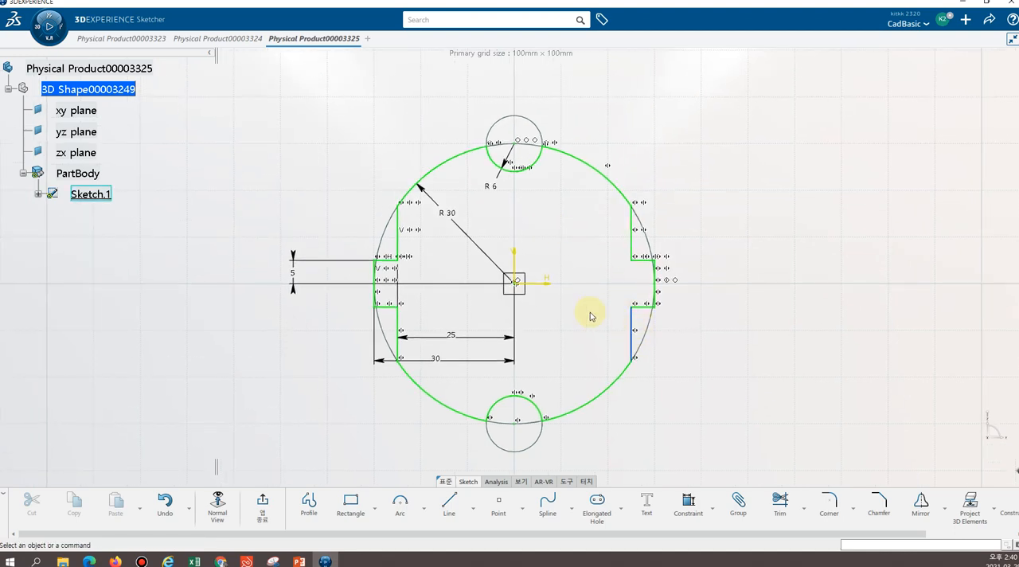
{"action": "left_click", "coordinate": [617, 389]}
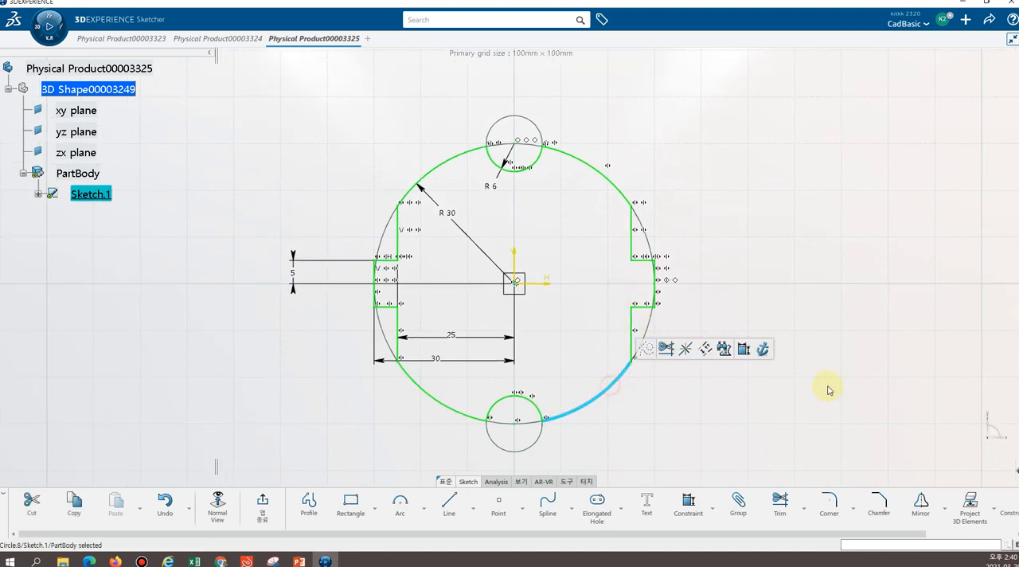
{"action": "left_click", "coordinate": [583, 319]}
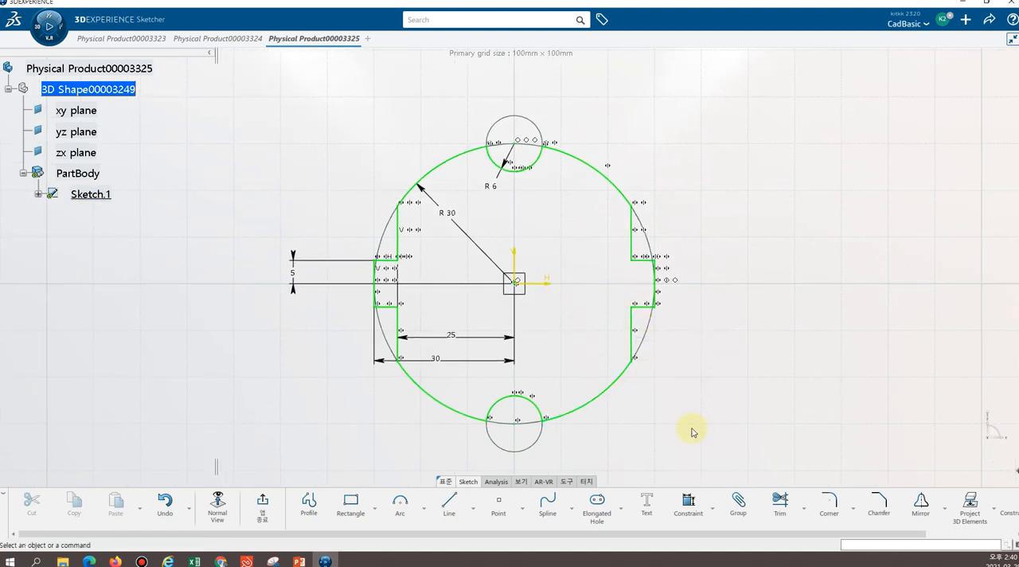
{"action": "right_click", "coordinate": [619, 378]}
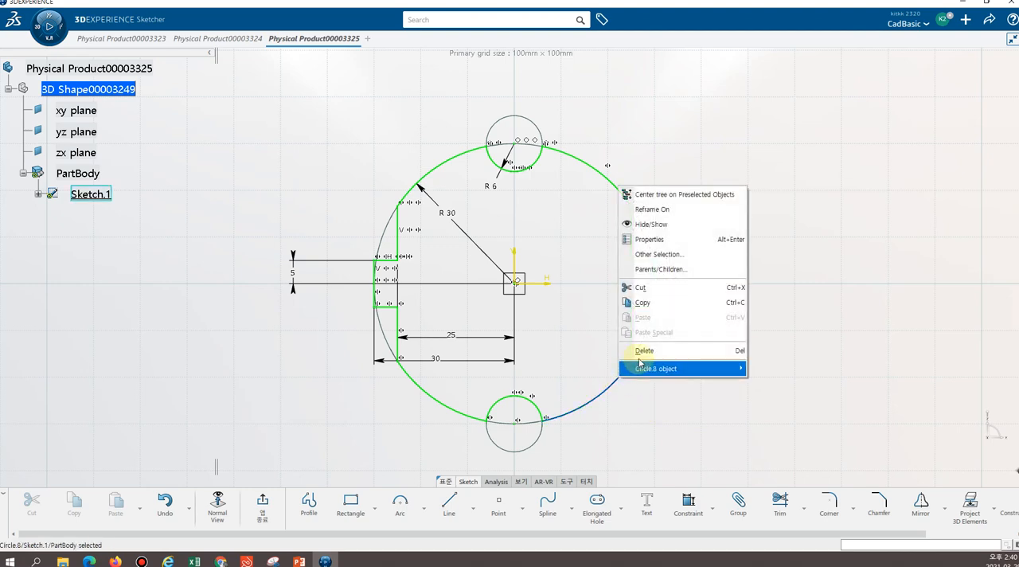
{"action": "mouse_move", "coordinate": [657, 368]}
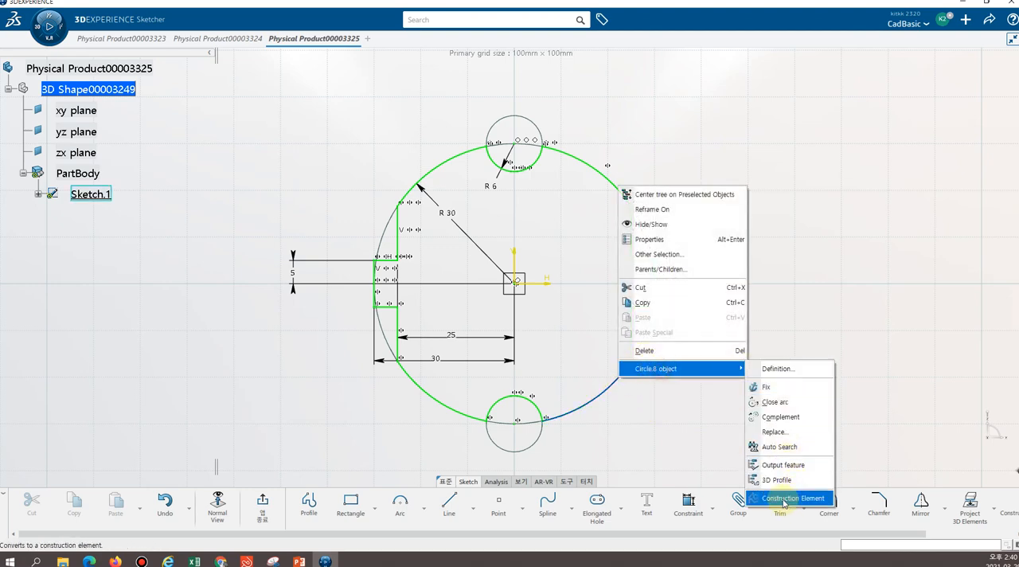
{"action": "left_click", "coordinate": [768, 446]}
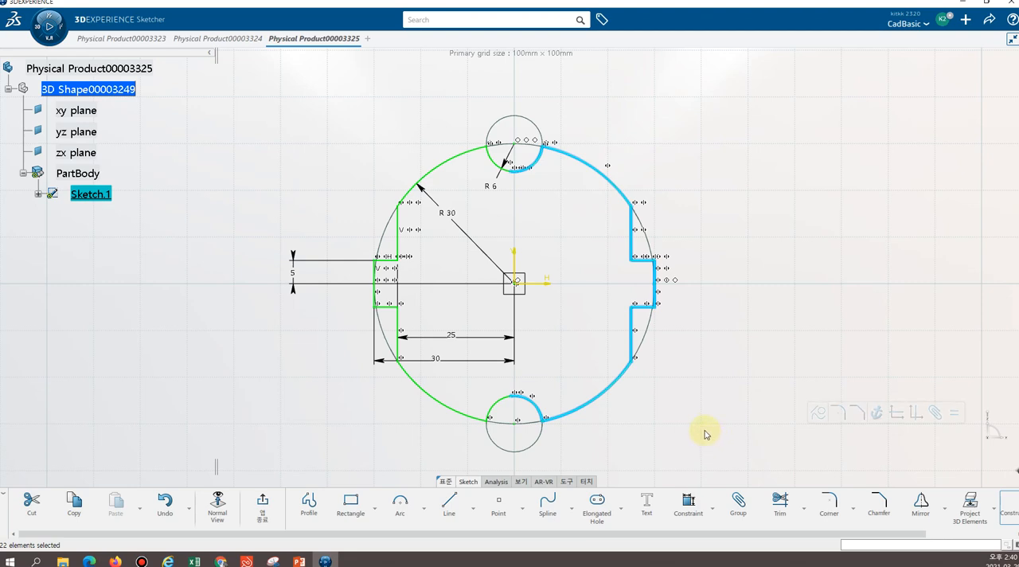
{"action": "key", "text": "Delete"}
Check the continuity of the remaining left half of the profile using Auto Search from the lower-left R30 arc
{"action": "left_click", "coordinate": [444, 407]}
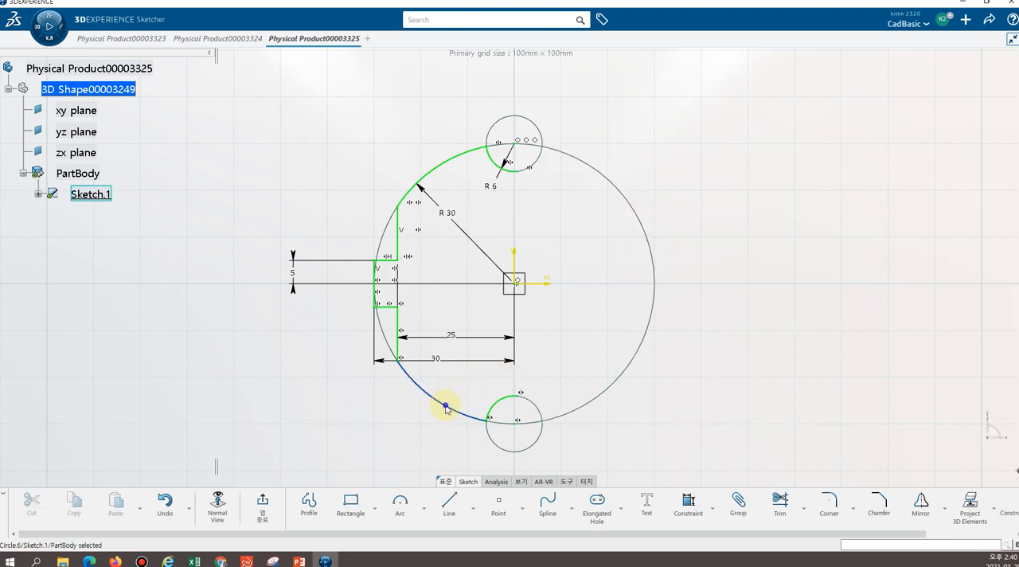
{"action": "right_click", "coordinate": [444, 406]}
{"action": "left_click", "coordinate": [486, 396]}
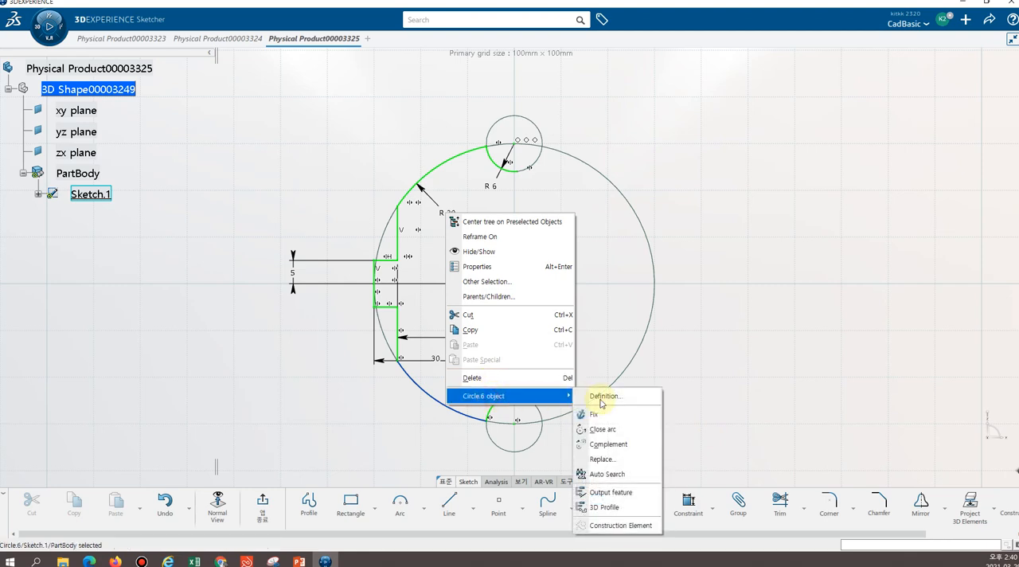
{"action": "left_click", "coordinate": [606, 473]}
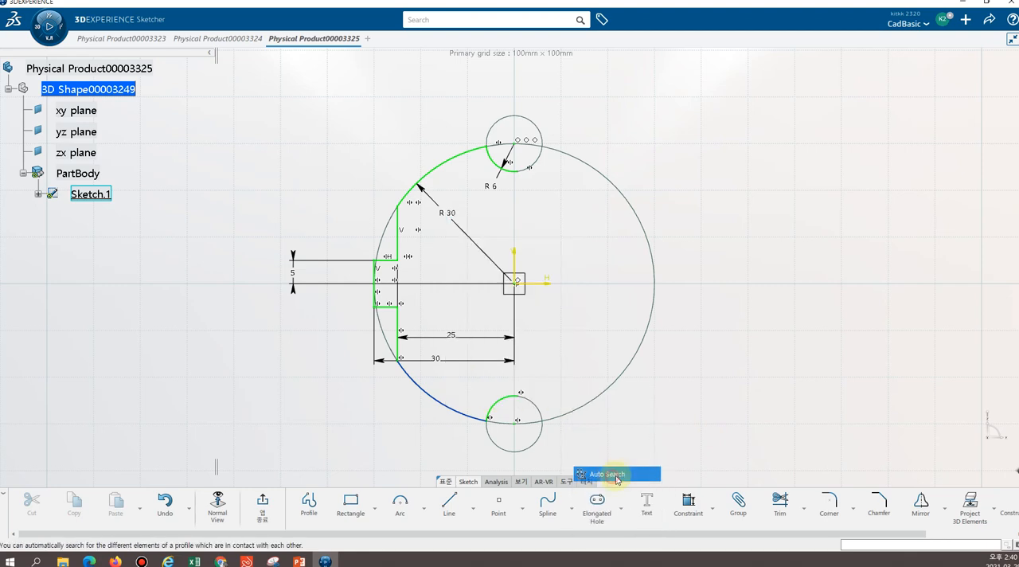
{"action": "left_click", "coordinate": [679, 356]}
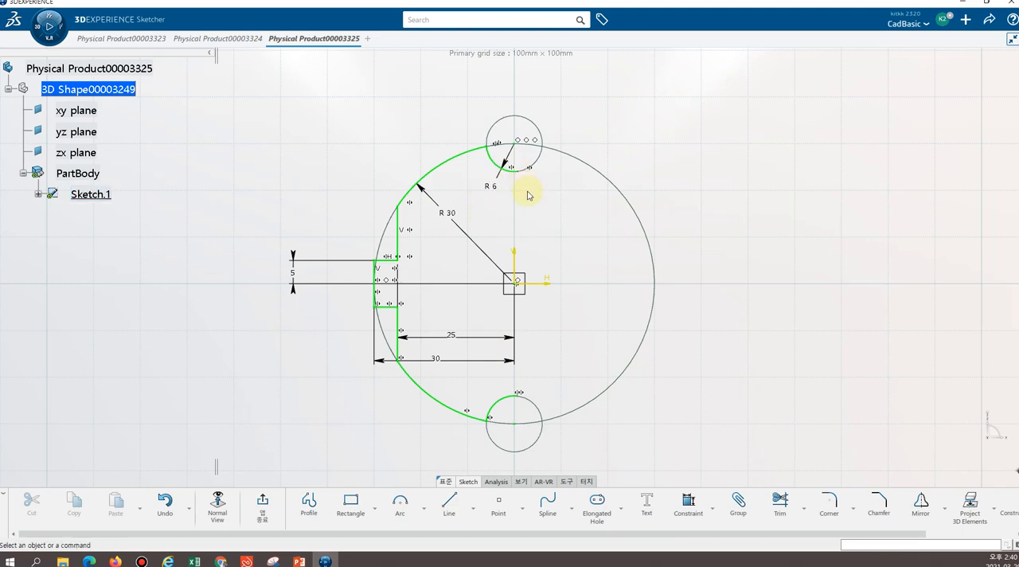
Test whether the free endpoint of the upper R6 arc is attached to the vertical axis by moving it along its circle
{"action": "mouse_move", "coordinate": [527, 195]}
{"action": "middle_mouse_down"}
{"action": "mouse_move", "coordinate": [517, 131]}
{"action": "mouse_move", "coordinate": [509, 282]}
{"action": "middle_mouse_up"}
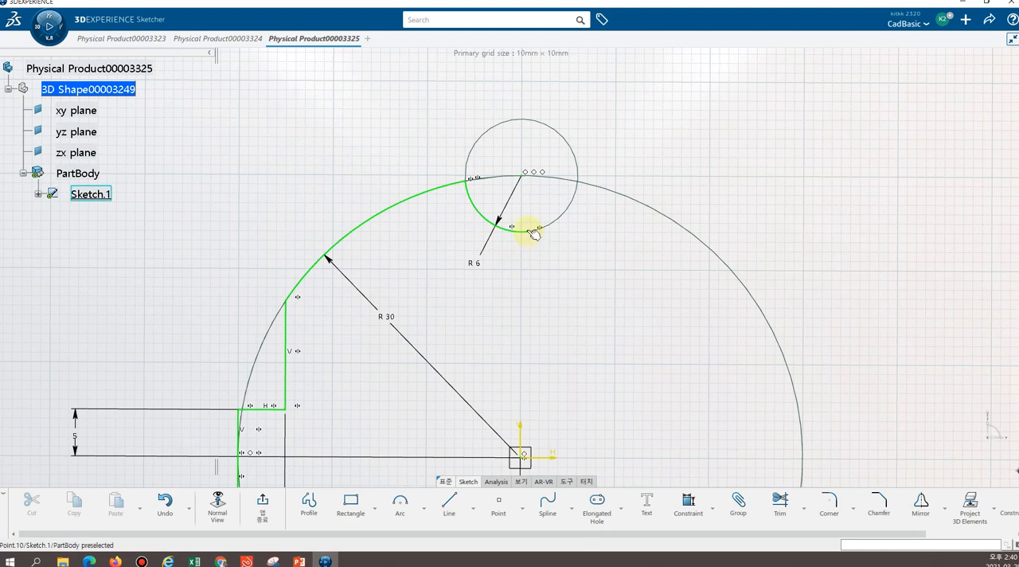
{"action": "left_click_drag", "start_coordinate": [533, 233], "coordinate": [538, 230]}
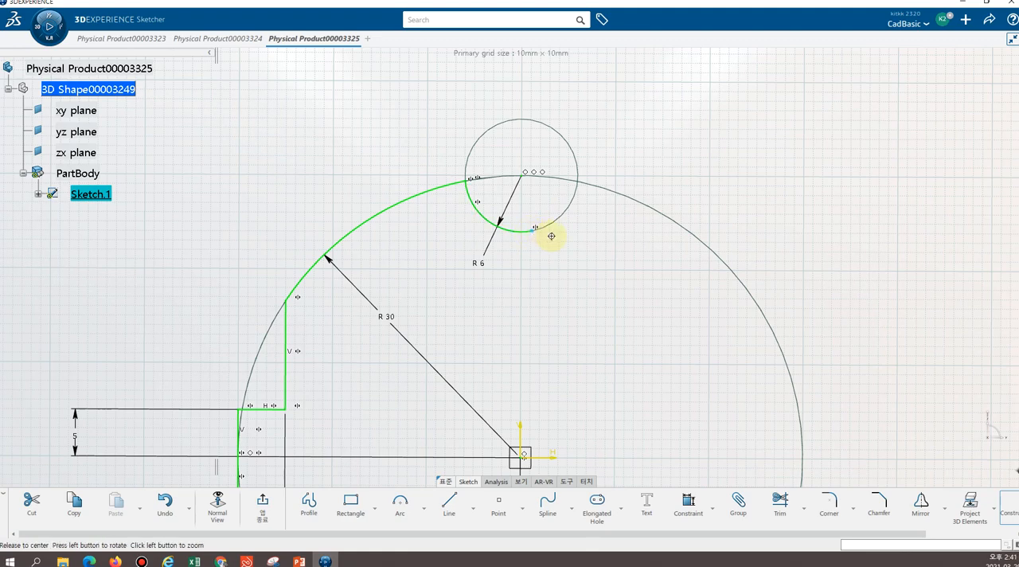
{"action": "scroll", "coordinate": [549, 227], "scroll_direction": "up", "scroll_amount": 5}
{"action": "middle_click_drag", "start_coordinate": [561, 206], "coordinate": [547, 216]}
{"action": "mouse_move", "coordinate": [548, 212]}
{"action": "left_mouse_down"}
{"action": "mouse_move", "coordinate": [511, 216]}
{"action": "mouse_move", "coordinate": [539, 212]}
{"action": "mouse_move", "coordinate": [564, 241]}
{"action": "left_mouse_up"}
{"action": "scroll", "coordinate": [565, 241], "scroll_direction": "down", "scroll_amount": 5}
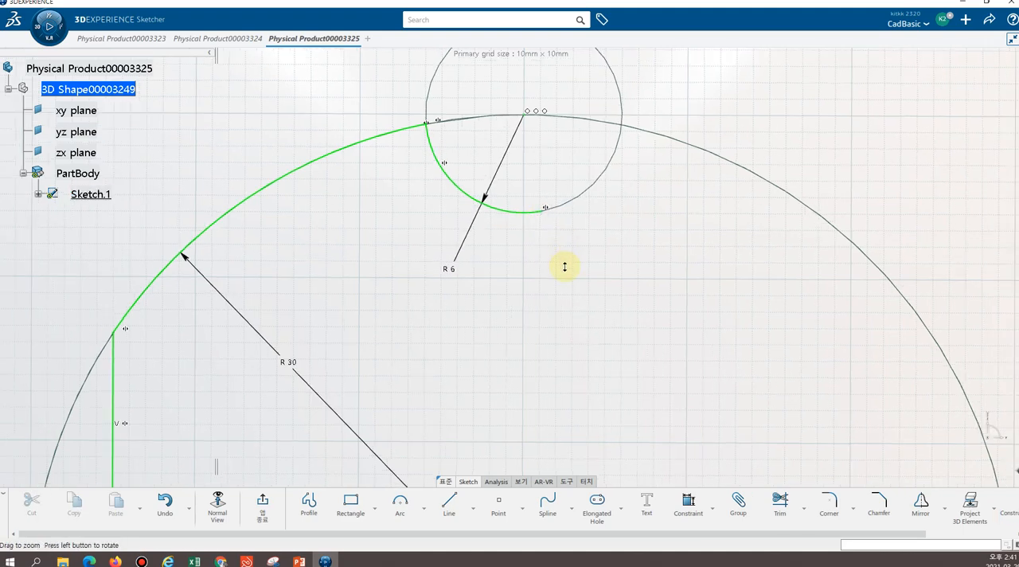
{"action": "middle_click_drag", "start_coordinate": [545, 239], "coordinate": [540, 225]}
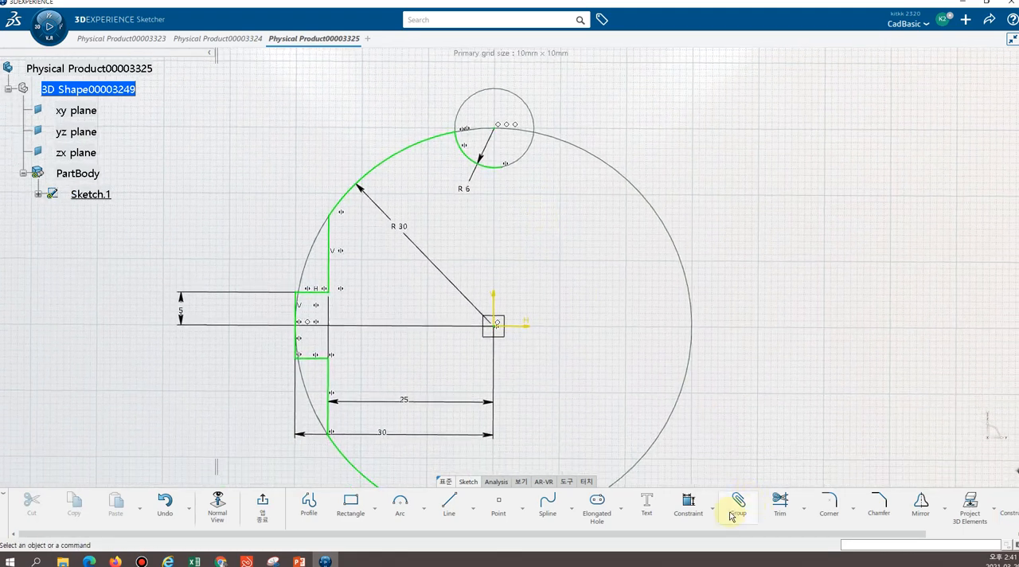
Constrain the free endpoint of the upper R6 arc to be coincident with the vertical sketch axis
{"action": "left_click", "coordinate": [702, 512]}
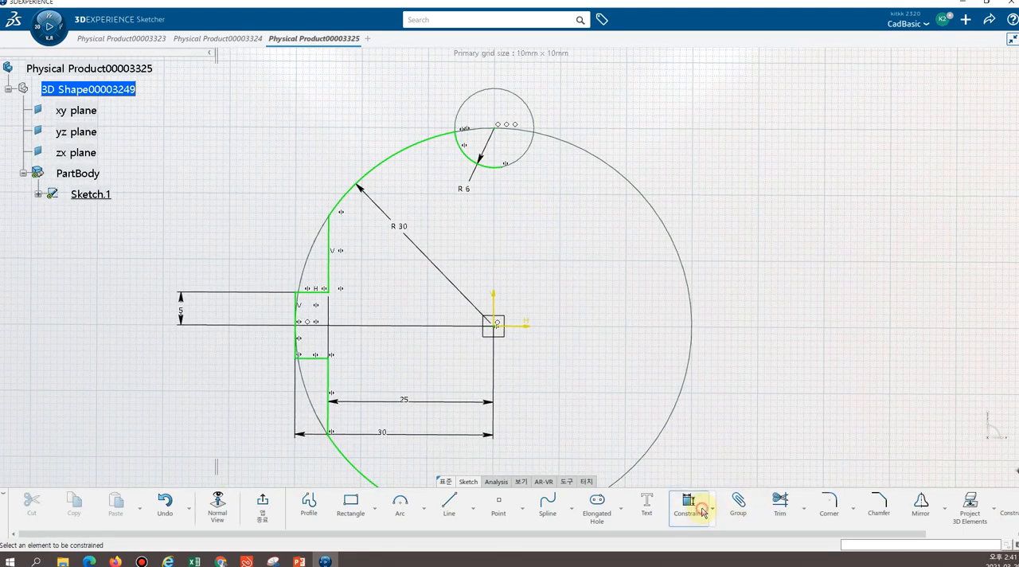
{"action": "left_click", "coordinate": [505, 167]}
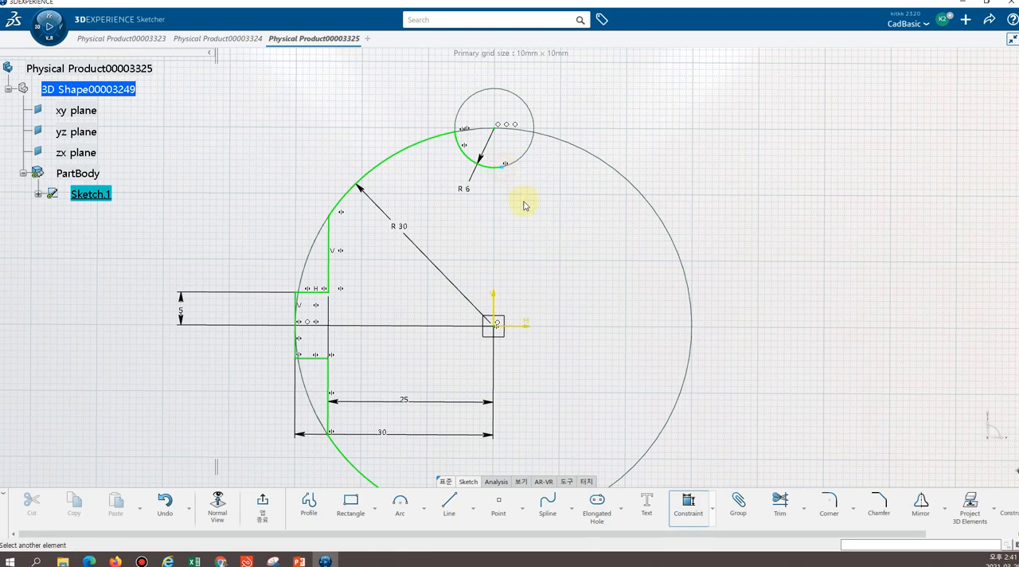
{"action": "left_click", "coordinate": [495, 310]}
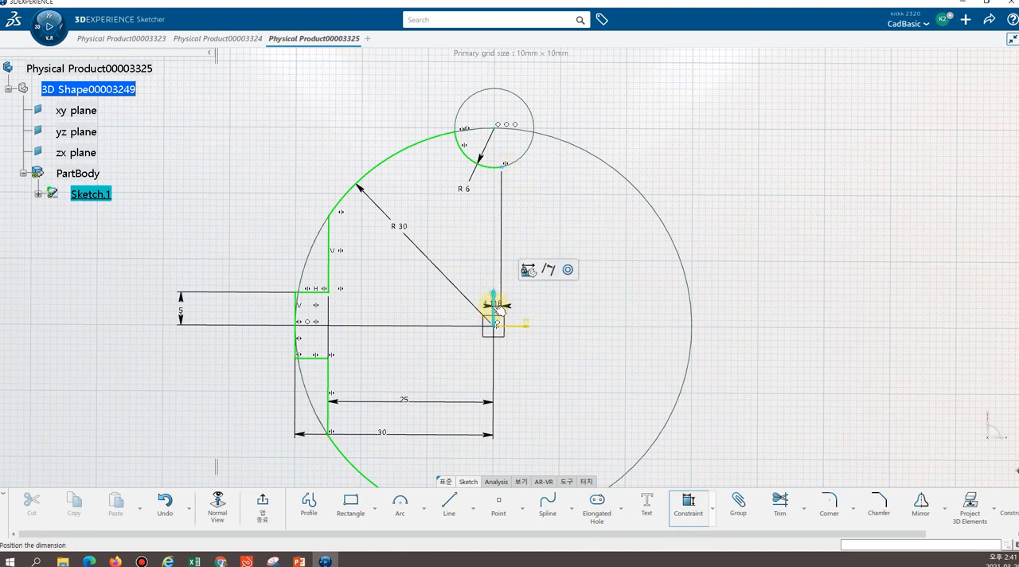
{"action": "left_click", "coordinate": [569, 271]}
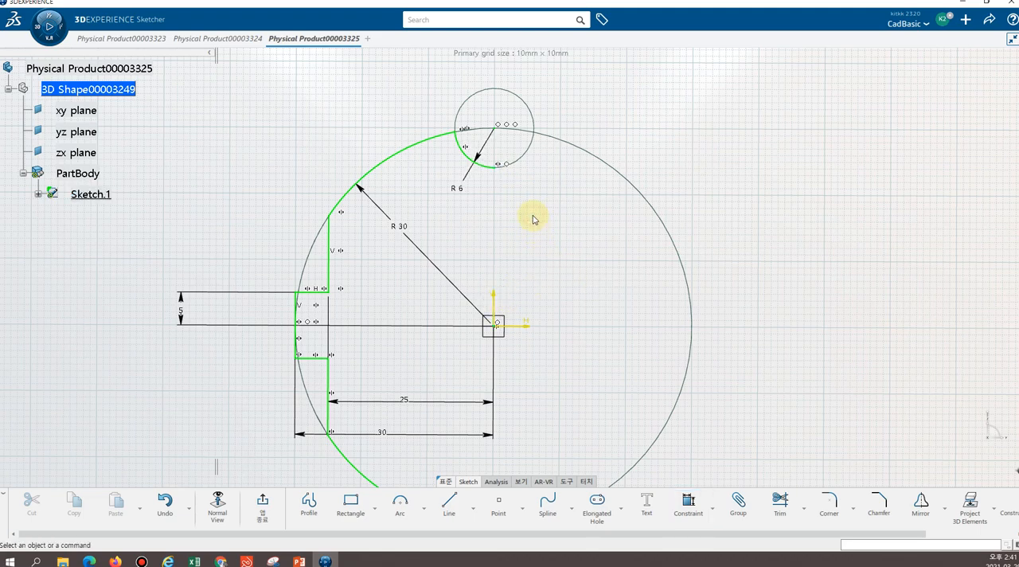
Examine the endpoint of the lower R6 arc at the vertical axis in a view normal to the sketch
{"action": "mouse_move", "coordinate": [538, 292]}
{"action": "middle_mouse_down"}
{"action": "mouse_move", "coordinate": [546, 295]}
{"action": "mouse_move", "coordinate": [519, 159]}
{"action": "middle_mouse_up"}
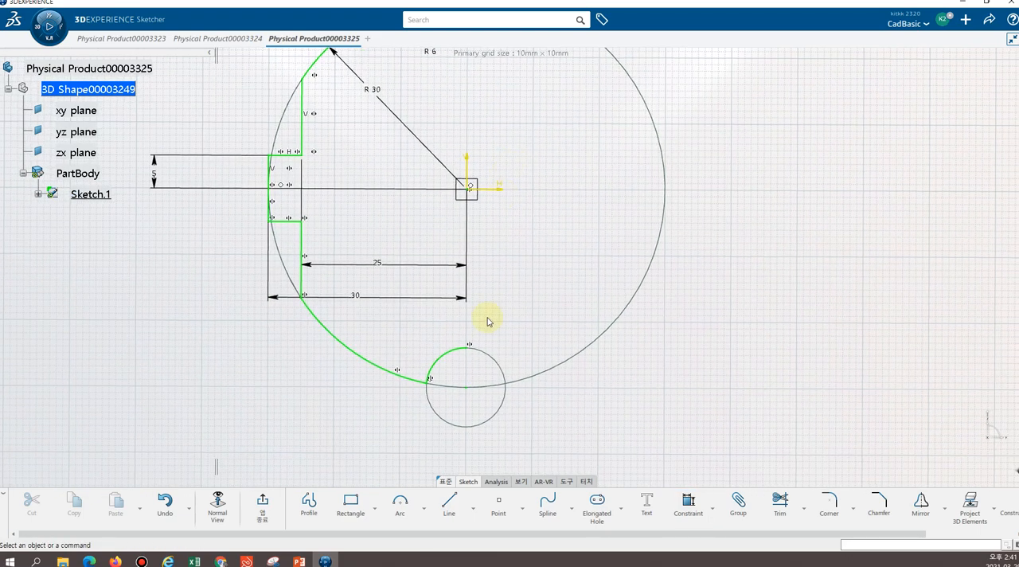
{"action": "mouse_move", "coordinate": [510, 272]}
{"action": "middle_mouse_down"}
{"action": "mouse_move", "coordinate": [538, 375]}
{"action": "mouse_move", "coordinate": [530, 334]}
{"action": "mouse_move", "coordinate": [510, 332]}
{"action": "mouse_move", "coordinate": [510, 303]}
{"action": "mouse_move", "coordinate": [516, 446]}
{"action": "middle_mouse_up"}
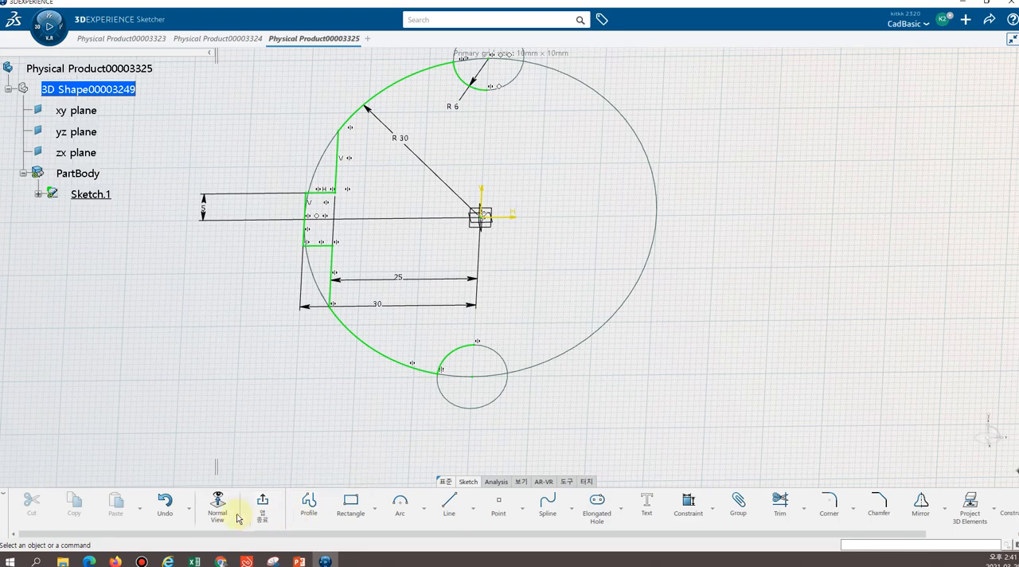
{"action": "left_click", "coordinate": [218, 514]}
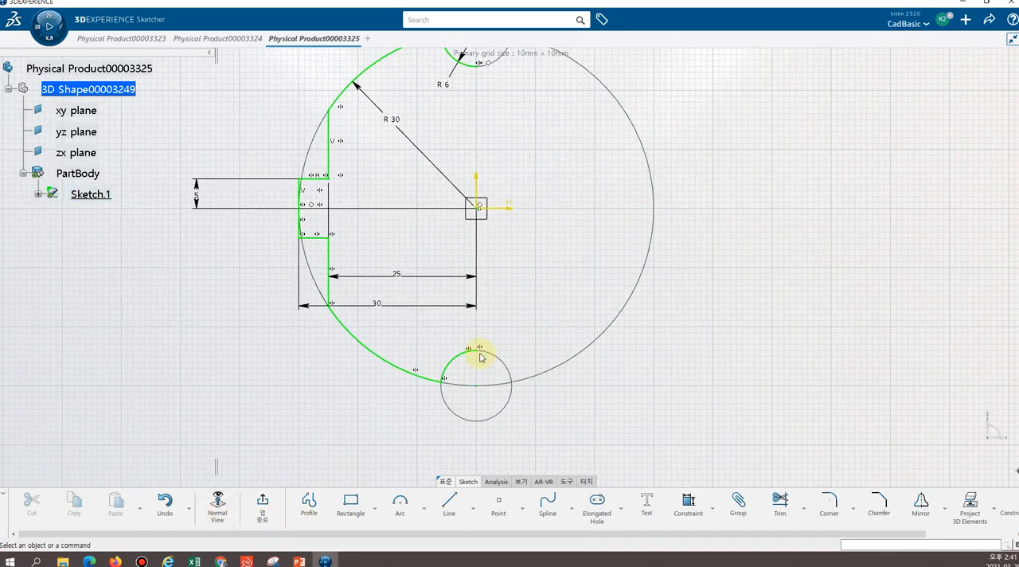
{"action": "left_click", "coordinate": [479, 354]}
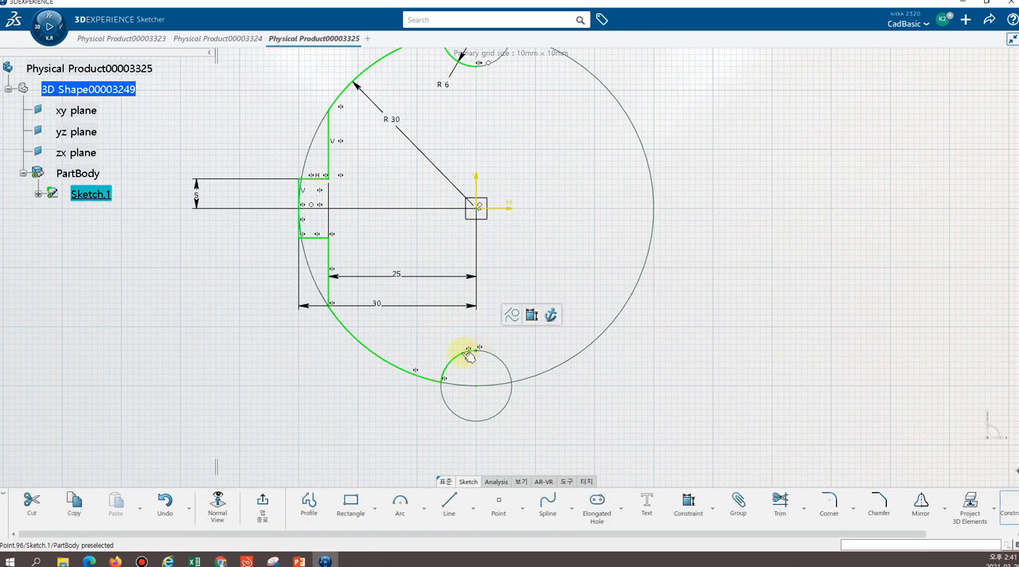
{"action": "left_click", "coordinate": [552, 411]}
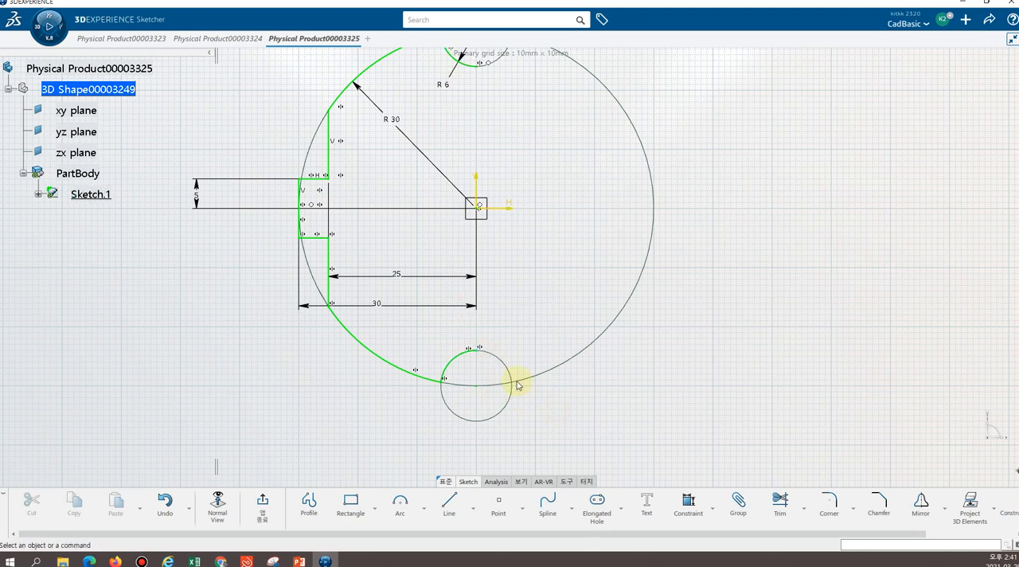
{"action": "middle_click_drag", "start_coordinate": [501, 426], "coordinate": [531, 455]}
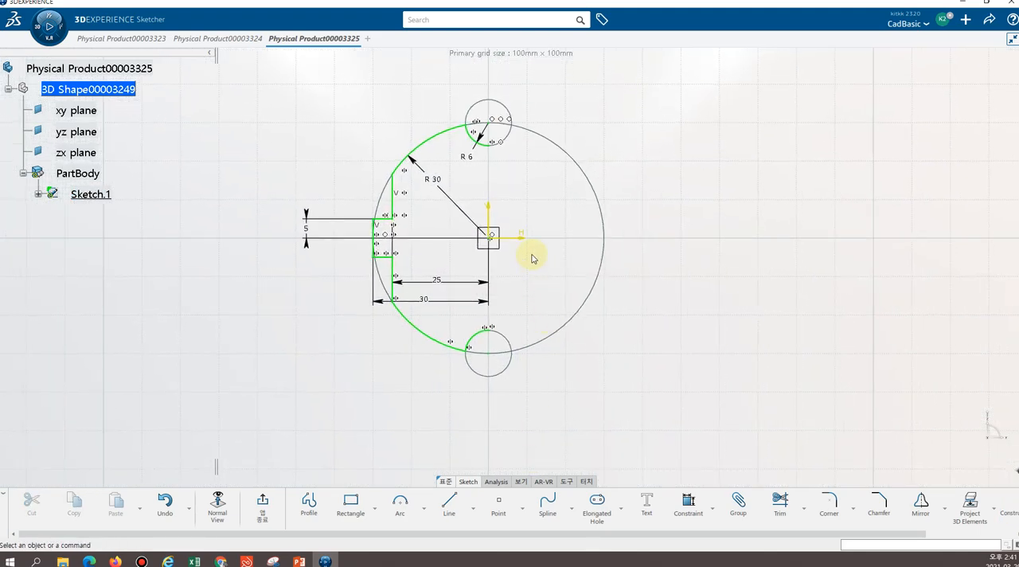
{"action": "middle_click_drag", "start_coordinate": [537, 257], "coordinate": [614, 375]}
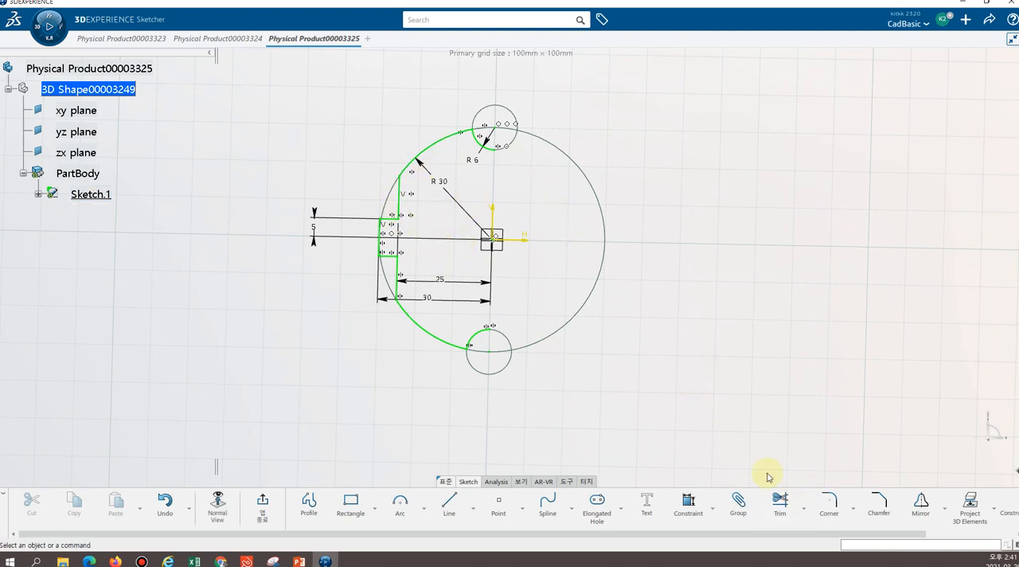
Select the connected left half of the profile with Auto Search from the upper-left R30 arc and mirror it about the vertical axis
{"action": "right_click", "coordinate": [444, 143]}
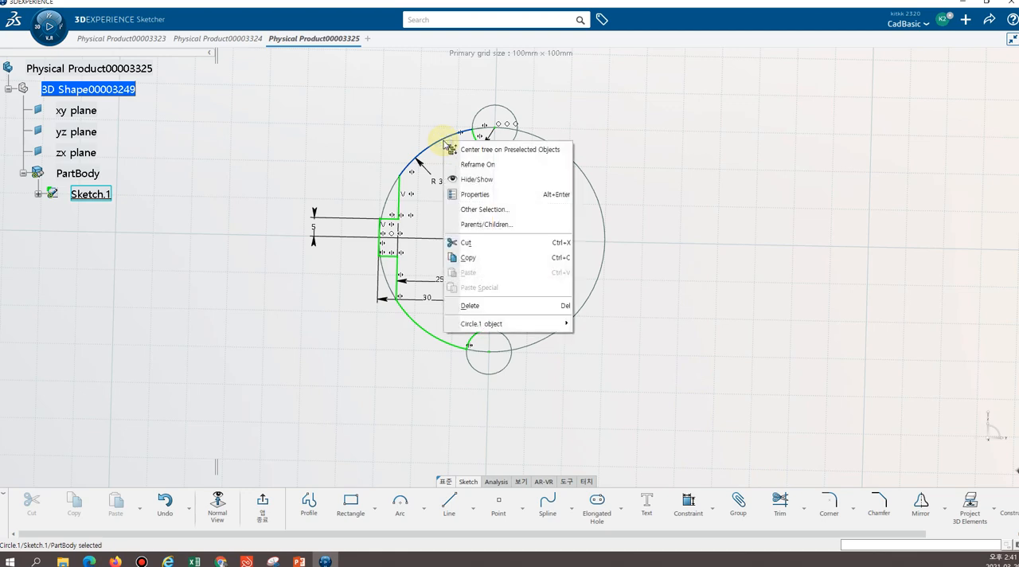
{"action": "mouse_move", "coordinate": [507, 323]}
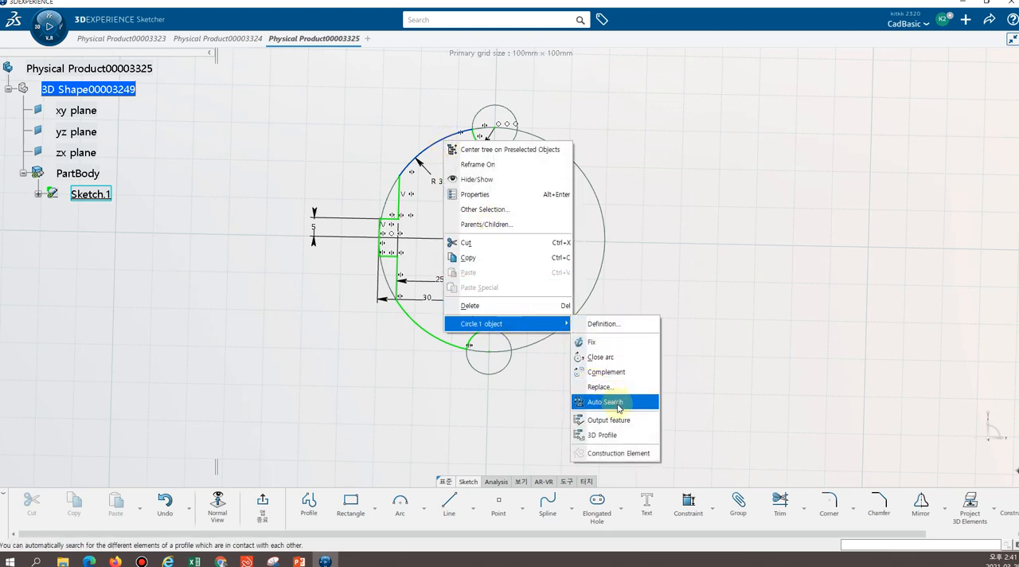
{"action": "left_click", "coordinate": [604, 401]}
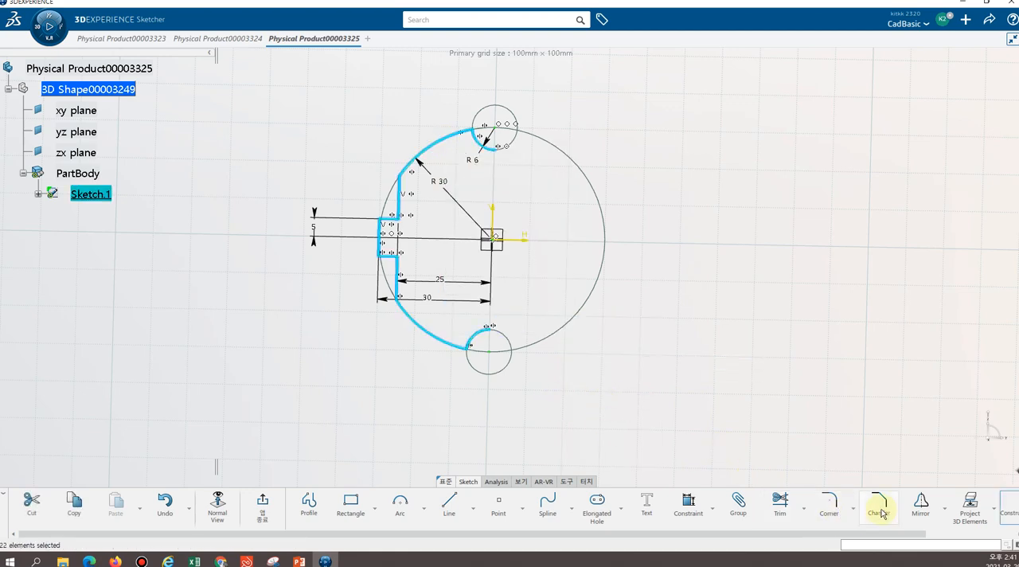
{"action": "left_click", "coordinate": [920, 501]}
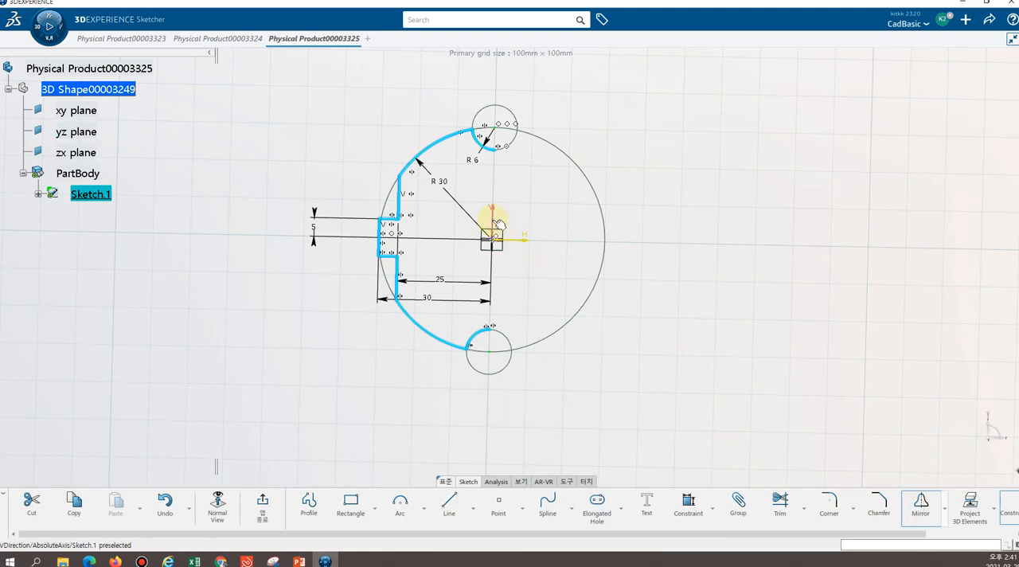
{"action": "left_click", "coordinate": [533, 239]}
{"action": "mouse_move", "coordinate": [647, 336]}
{"action": "middle_mouse_down"}
{"action": "mouse_move", "coordinate": [698, 380]}
{"action": "mouse_move", "coordinate": [725, 276]}
{"action": "mouse_move", "coordinate": [741, 334]}
{"action": "mouse_move", "coordinate": [623, 299]}
{"action": "mouse_move", "coordinate": [598, 308]}
{"action": "mouse_move", "coordinate": [716, 346]}
{"action": "mouse_move", "coordinate": [509, 295]}
{"action": "mouse_move", "coordinate": [564, 130]}
{"action": "middle_mouse_up"}
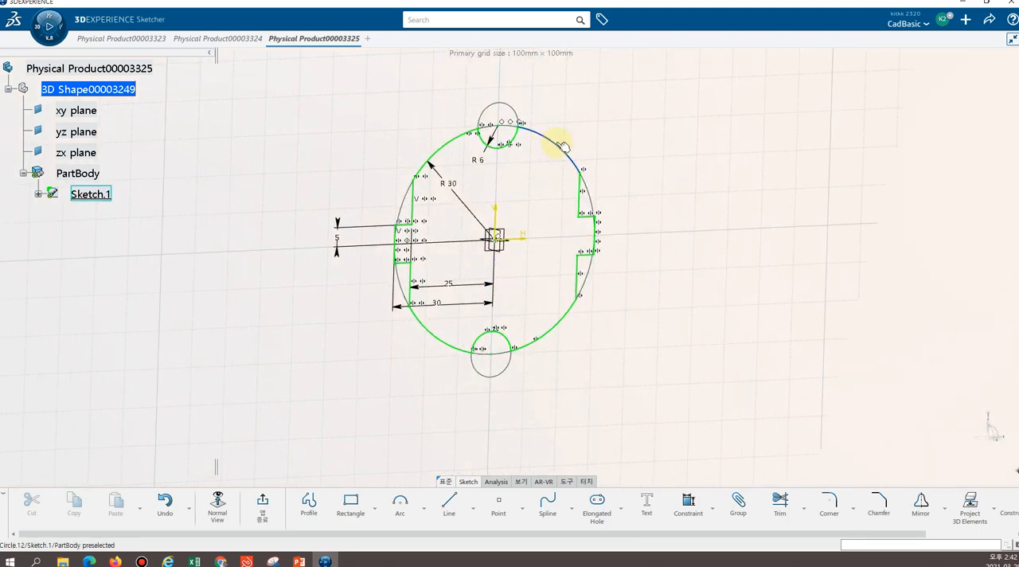
Check the continuity of the complete mirrored profile using Auto Search from the upper-right R30 arc
{"action": "right_click", "coordinate": [557, 145]}
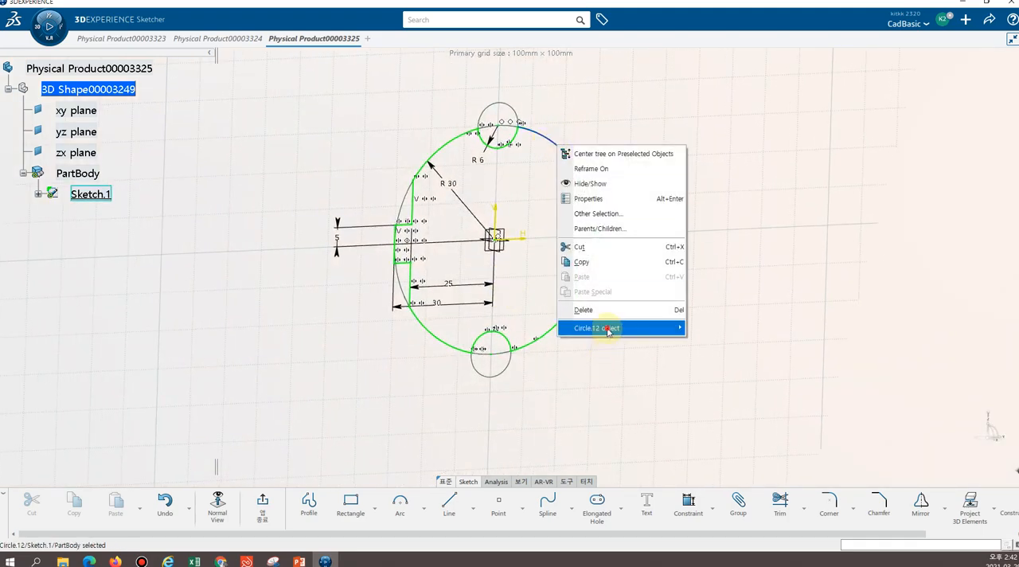
{"action": "mouse_move", "coordinate": [609, 327]}
{"action": "left_click", "coordinate": [750, 405]}
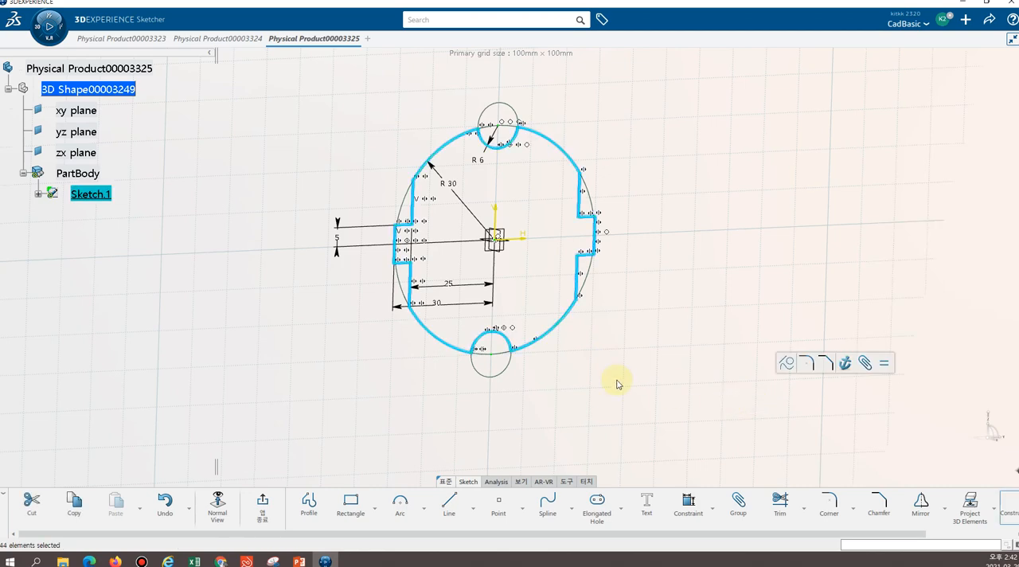
{"action": "left_click", "coordinate": [546, 353]}
{"action": "right_click", "coordinate": [565, 155]}
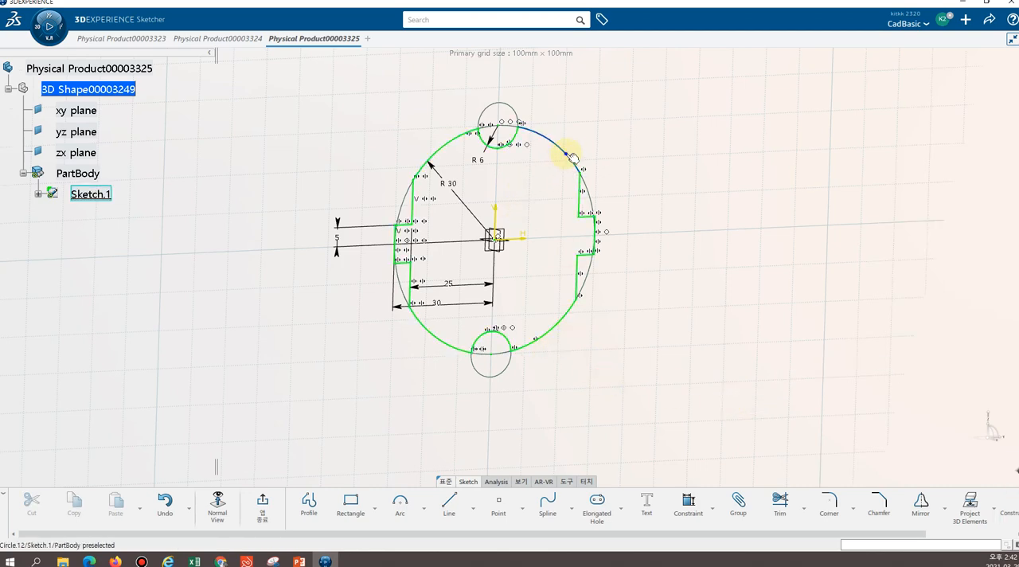
{"action": "mouse_move", "coordinate": [626, 336]}
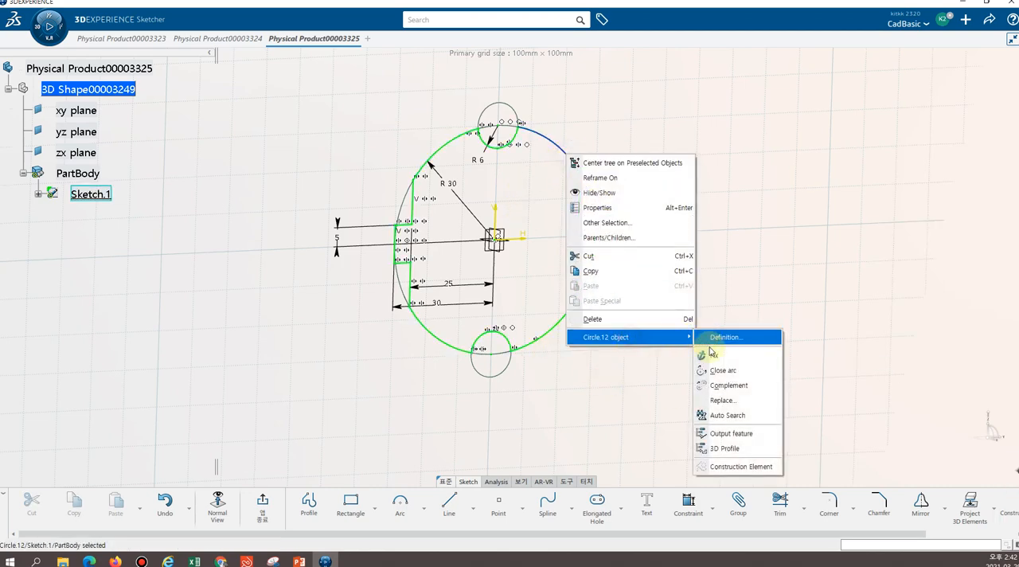
{"action": "left_click", "coordinate": [733, 419]}
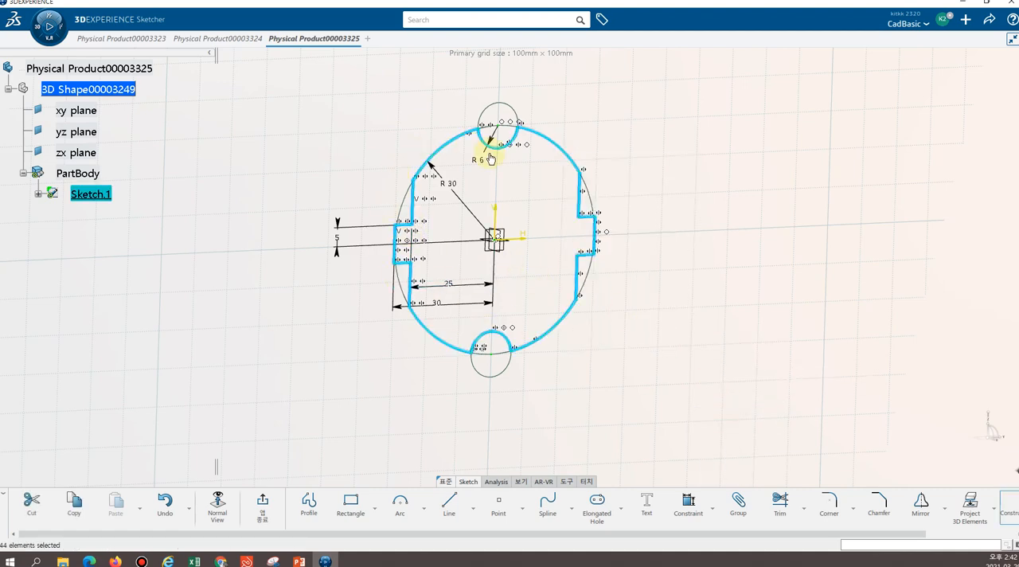
{"action": "left_click", "coordinate": [672, 268]}
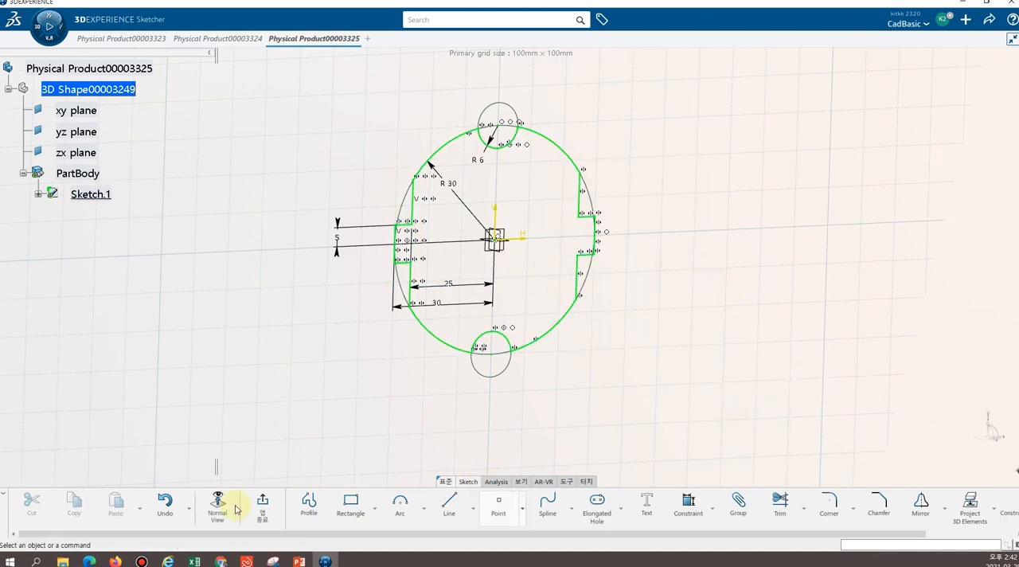
Finish the plug profile sketch and extrude it as a pad with a first limit length of 64 mm
{"action": "left_click", "coordinate": [263, 503]}
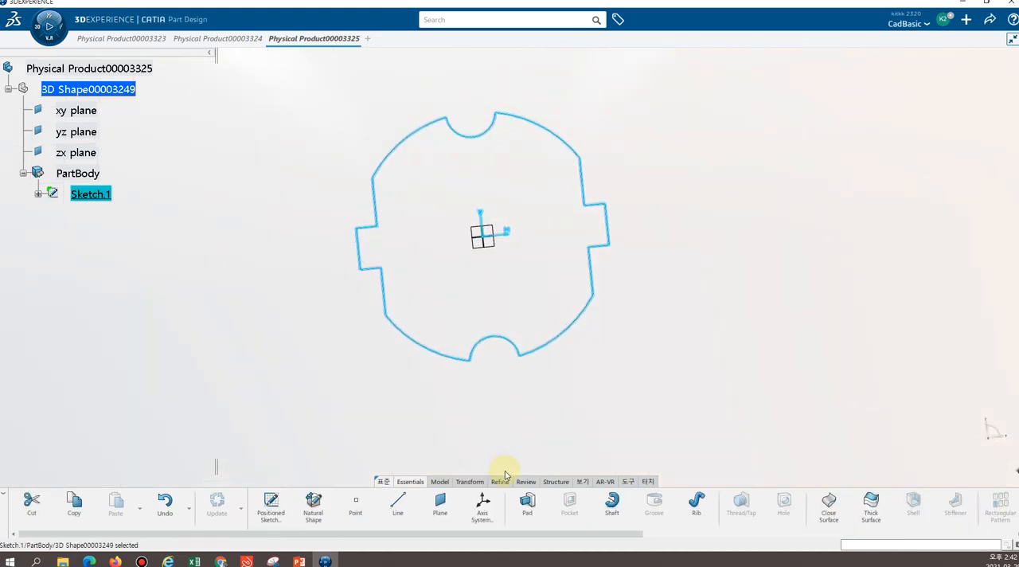
{"action": "middle_click_drag", "start_coordinate": [632, 308], "coordinate": [496, 339]}
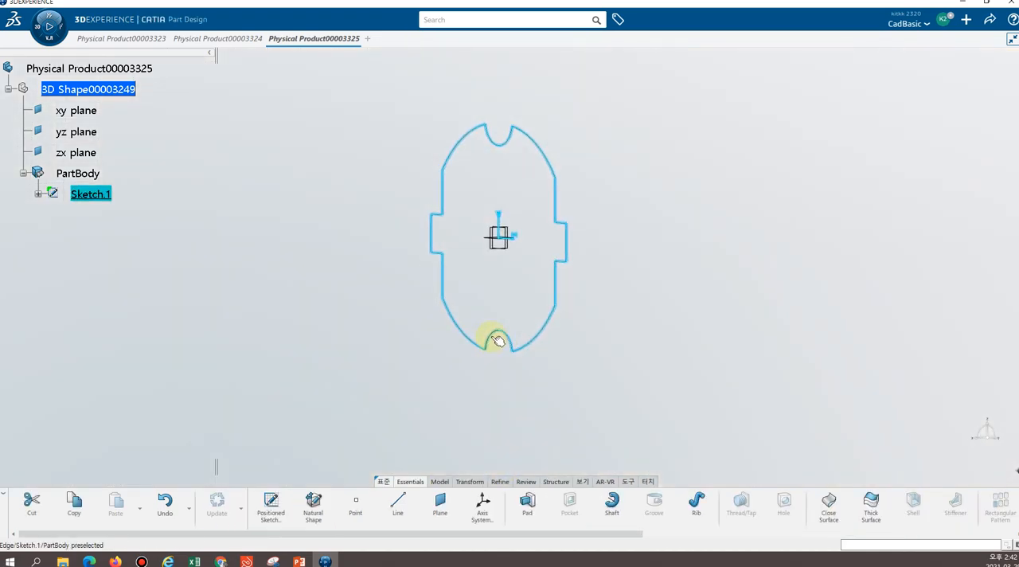
{"action": "mouse_move", "coordinate": [640, 237]}
{"action": "middle_mouse_down"}
{"action": "mouse_move", "coordinate": [605, 278]}
{"action": "mouse_move", "coordinate": [651, 261]}
{"action": "middle_mouse_up"}
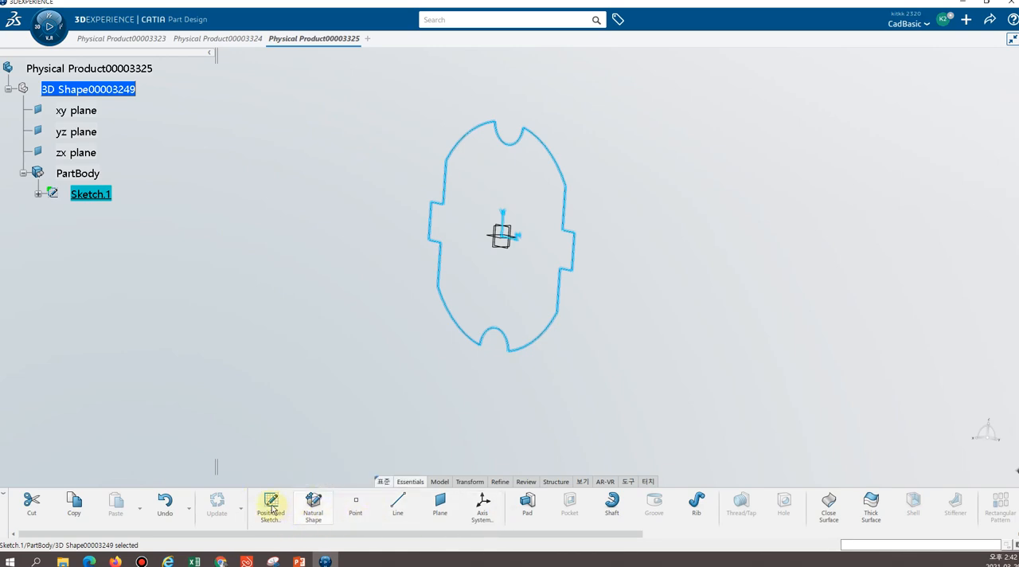
{"action": "left_click", "coordinate": [526, 503]}
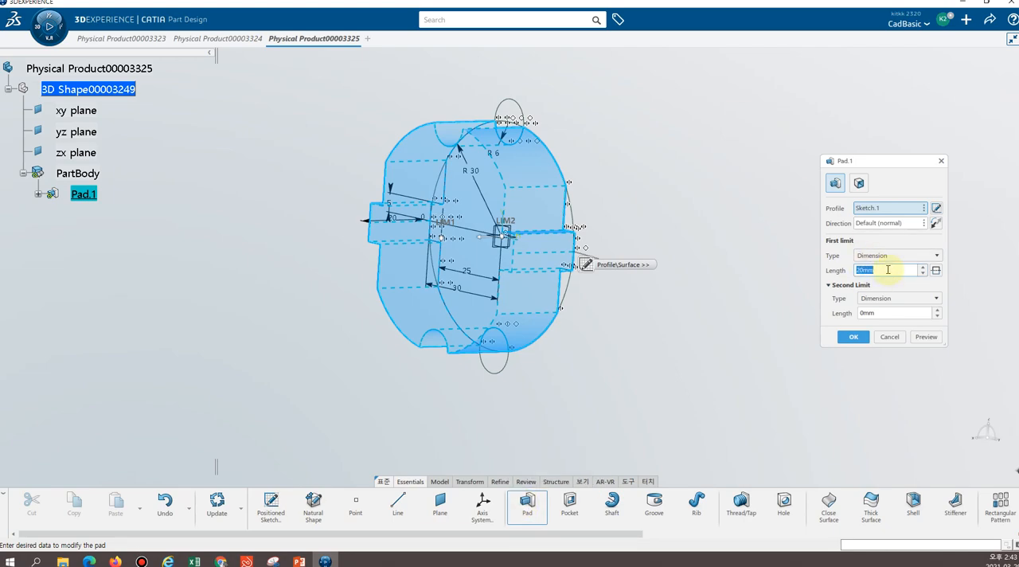
{"action": "left_click_drag", "start_coordinate": [908, 271], "coordinate": [685, 275]}
{"action": "type", "text": "60"}
{"action": "key", "text": "Return"}
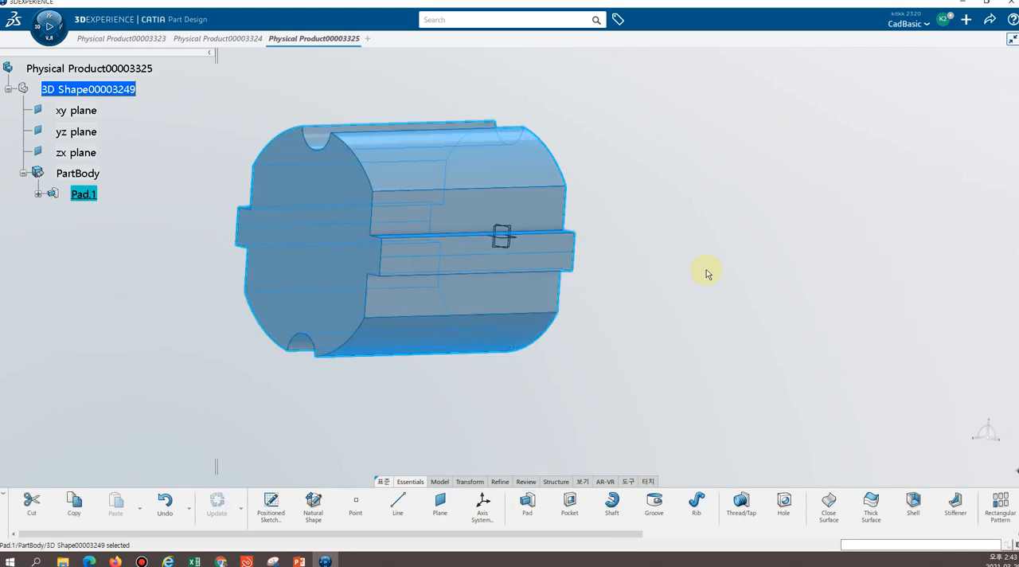
{"action": "left_click", "coordinate": [262, 398]}
{"action": "middle_click_drag", "start_coordinate": [255, 405], "coordinate": [358, 390]}
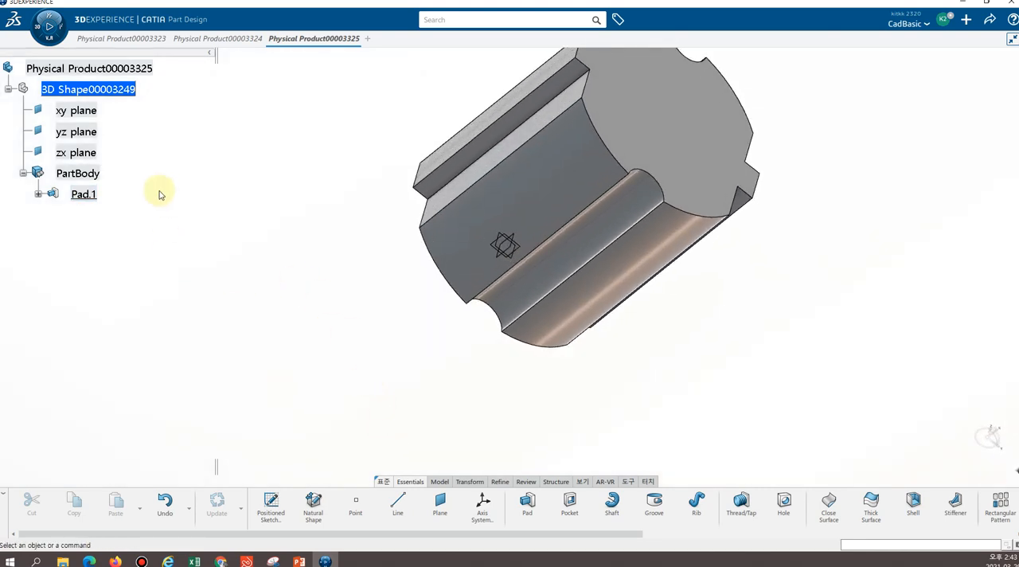
{"action": "middle_click_drag", "start_coordinate": [159, 195], "coordinate": [509, 390]}
{"action": "middle_click_drag", "start_coordinate": [530, 239], "coordinate": [528, 338]}
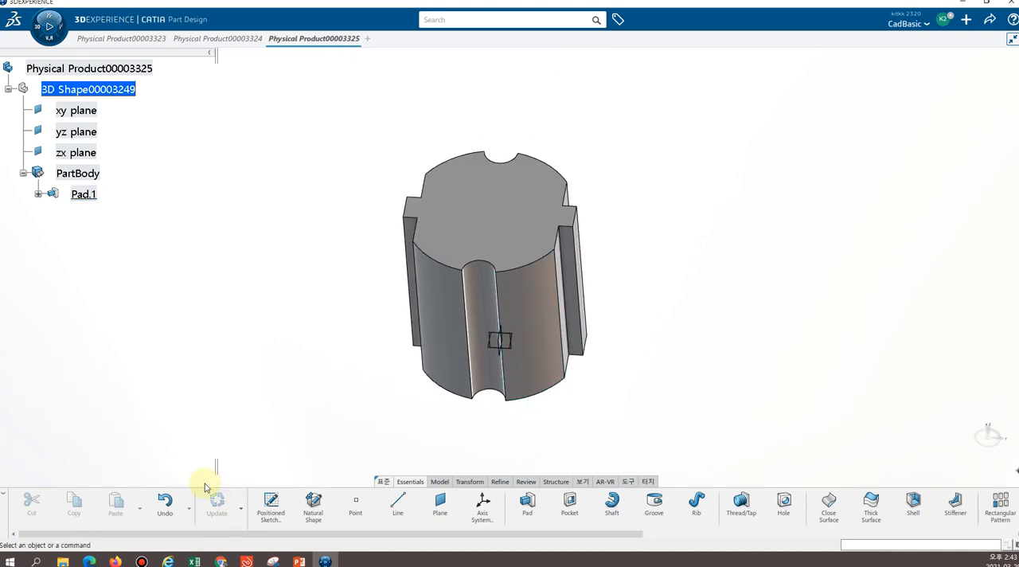
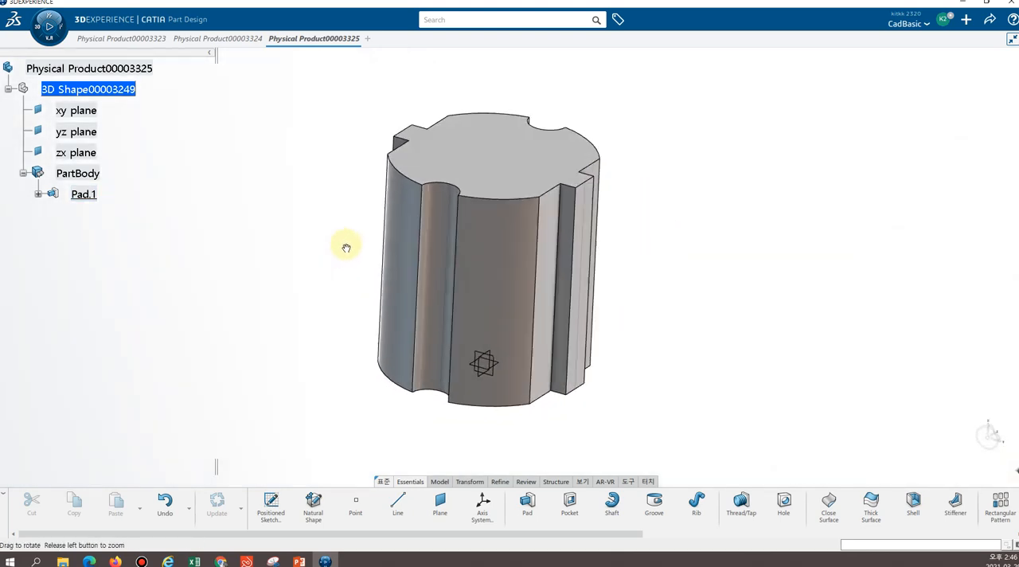
Create a positioned sketch on the vertical xy plane through the pad's centre, with the H and V directions swapped
{"action": "middle_click_drag", "start_coordinate": [677, 332], "coordinate": [660, 252]}
{"action": "left_click", "coordinate": [273, 498]}
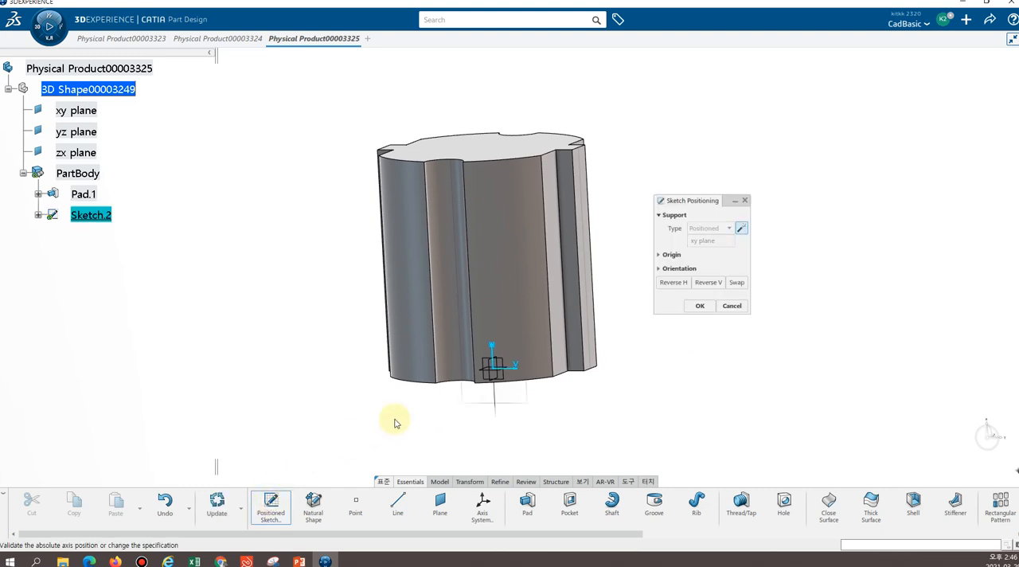
{"action": "left_click", "coordinate": [494, 396]}
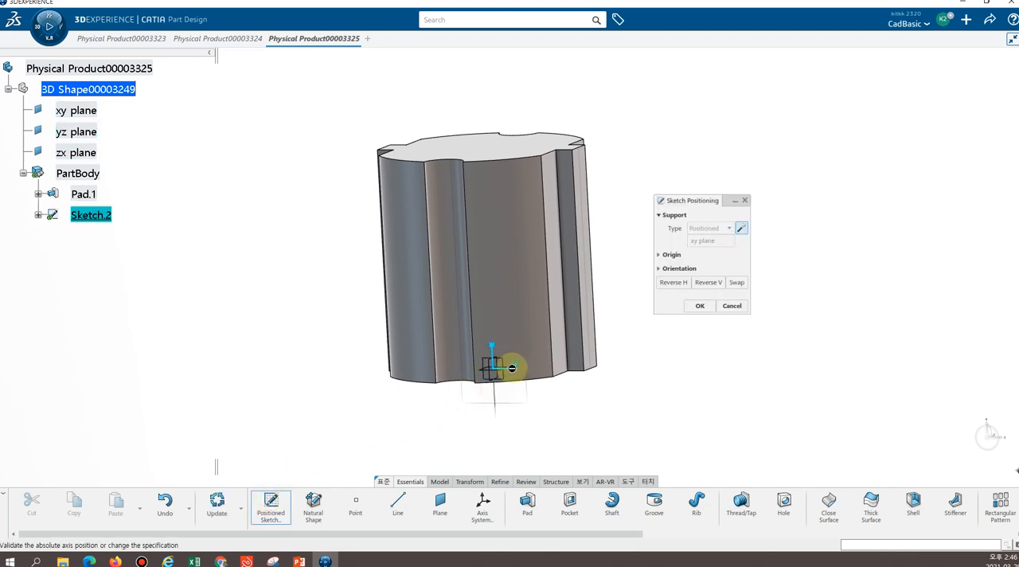
{"action": "middle_click_drag", "start_coordinate": [518, 405], "coordinate": [256, 311]}
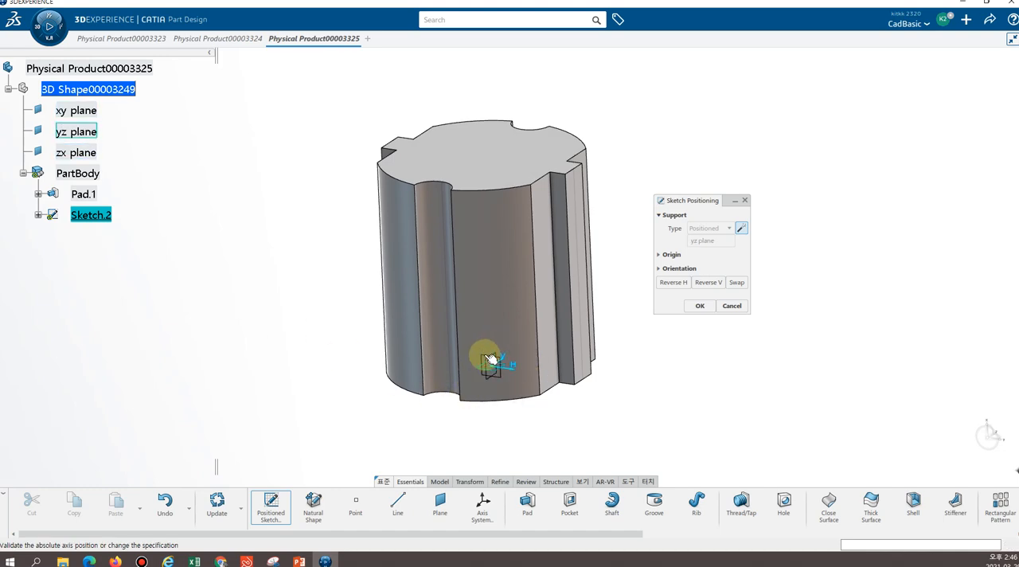
{"action": "left_click", "coordinate": [505, 363]}
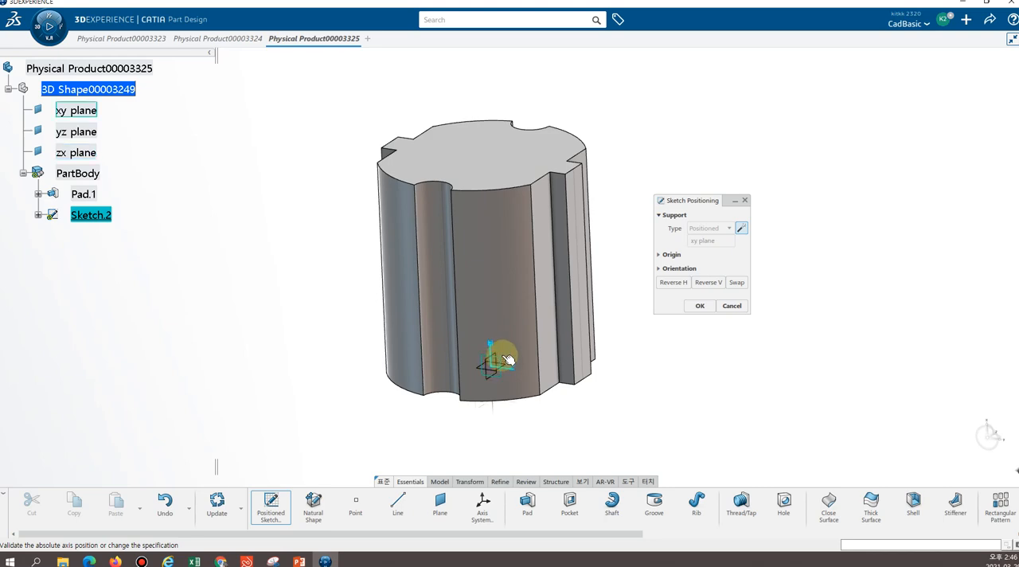
{"action": "middle_click_drag", "start_coordinate": [507, 359], "coordinate": [500, 338]}
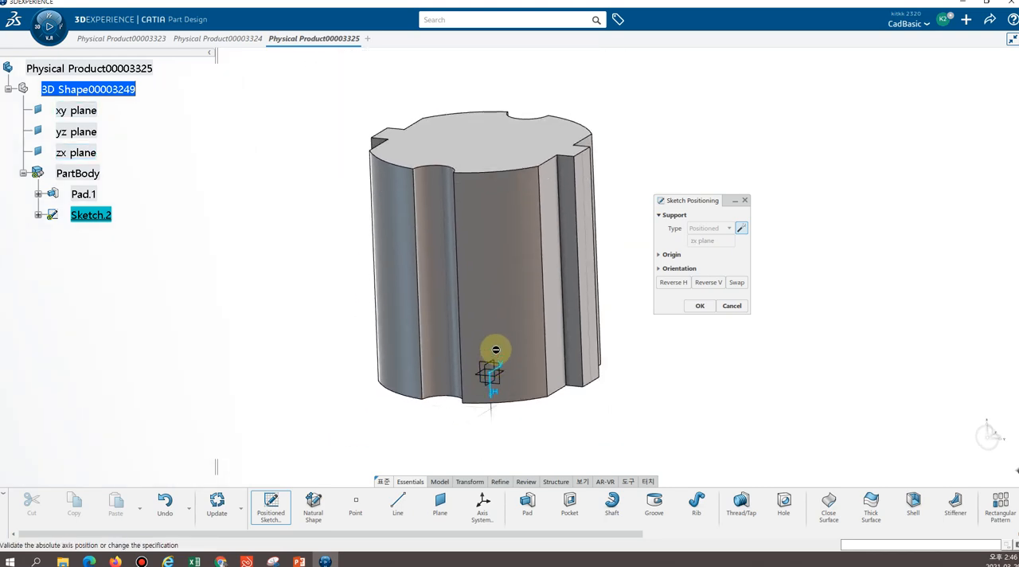
{"action": "left_click", "coordinate": [504, 368]}
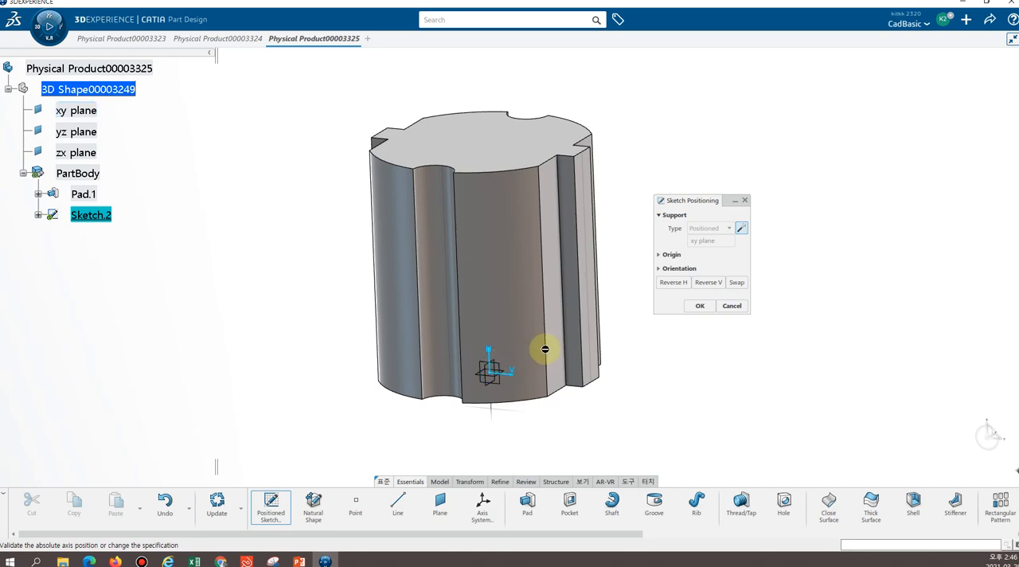
{"action": "left_click", "coordinate": [737, 281]}
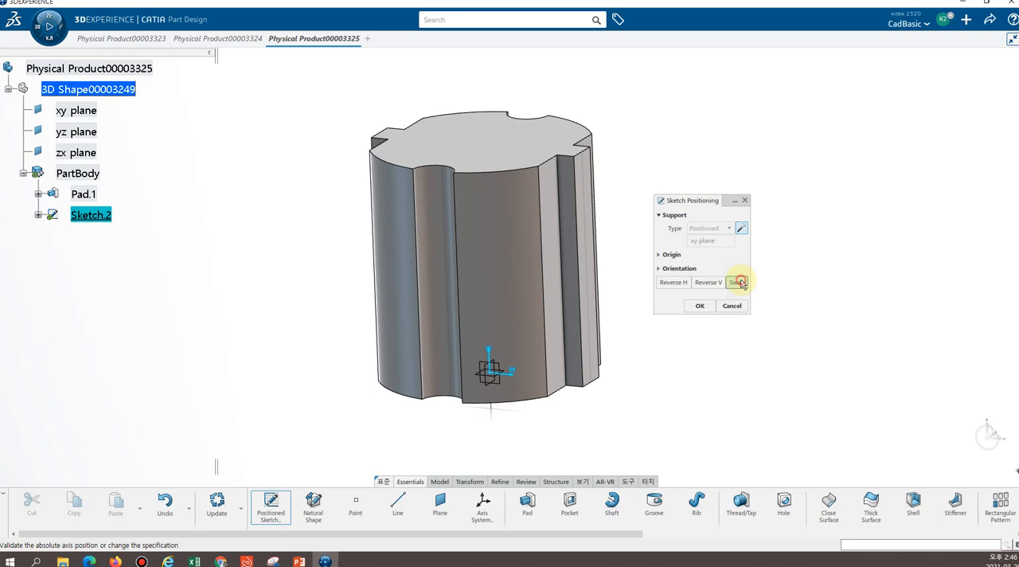
{"action": "left_click", "coordinate": [497, 372]}
{"action": "left_click", "coordinate": [476, 362]}
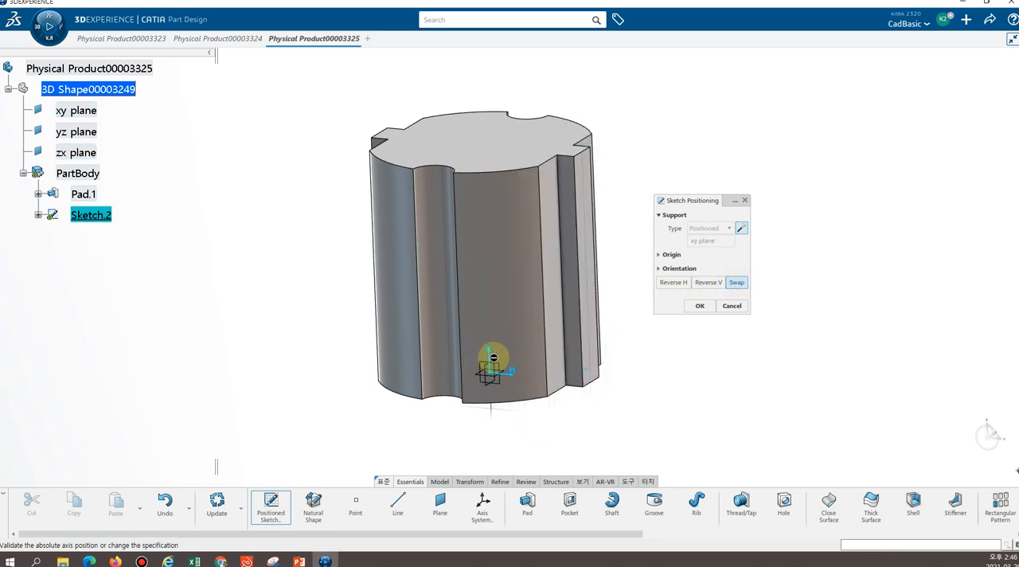
{"action": "left_click", "coordinate": [500, 372]}
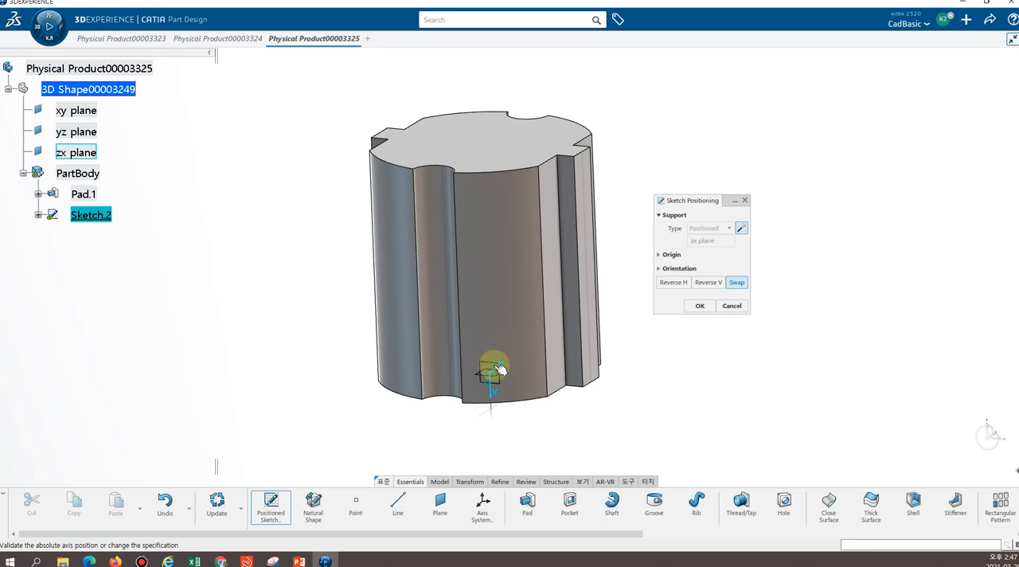
{"action": "left_click", "coordinate": [525, 362]}
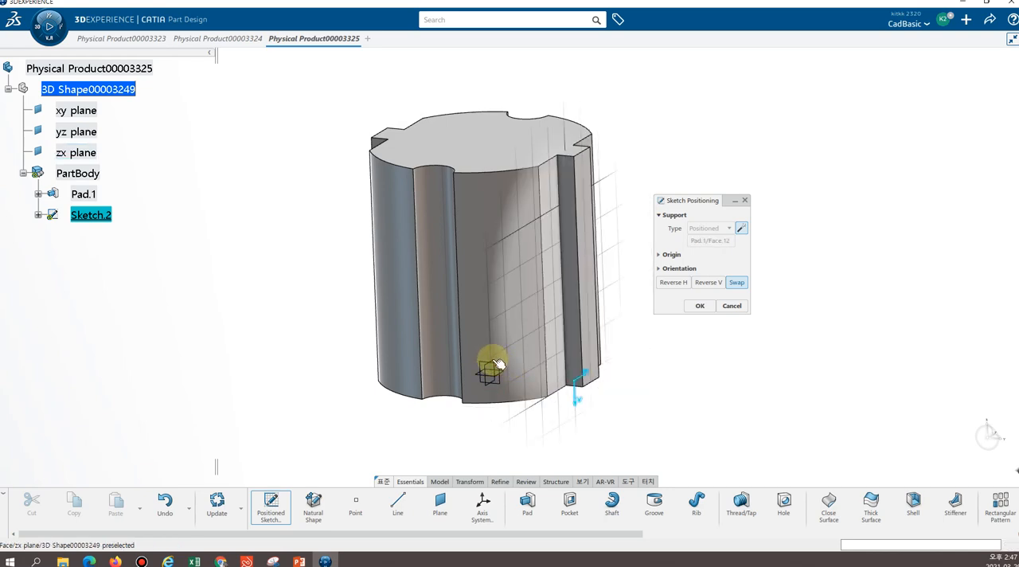
{"action": "left_click", "coordinate": [495, 364]}
{"action": "left_click", "coordinate": [506, 367]}
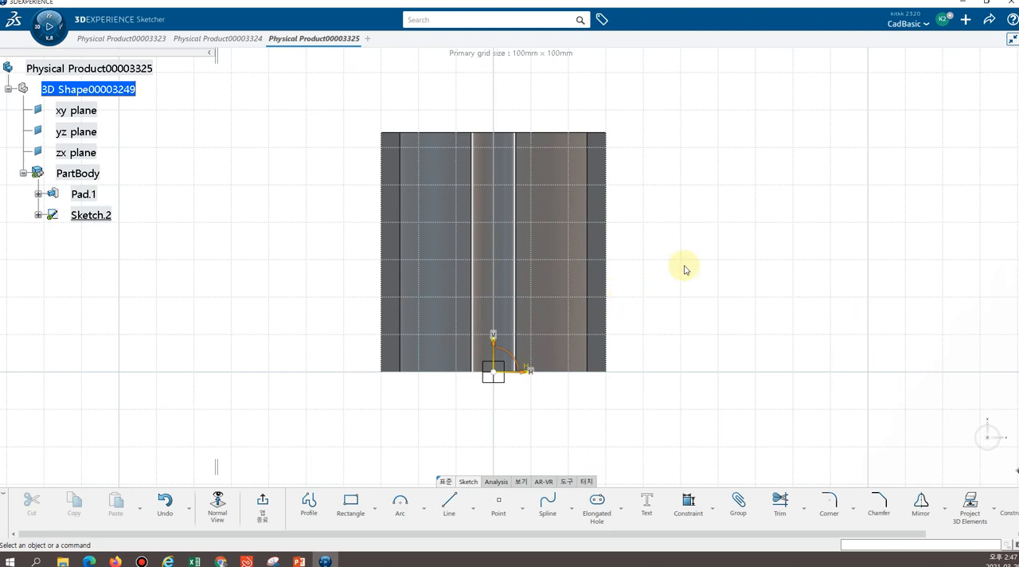
{"action": "mouse_move", "coordinate": [682, 262]}
{"action": "middle_mouse_down"}
{"action": "mouse_move", "coordinate": [503, 330]}
{"action": "mouse_move", "coordinate": [530, 336]}
{"action": "mouse_move", "coordinate": [530, 355]}
{"action": "mouse_move", "coordinate": [523, 348]}
{"action": "mouse_move", "coordinate": [559, 298]}
{"action": "mouse_move", "coordinate": [650, 255]}
{"action": "mouse_move", "coordinate": [648, 265]}
{"action": "middle_mouse_up"}
{"action": "middle_click_drag", "start_coordinate": [660, 228], "coordinate": [478, 277]}
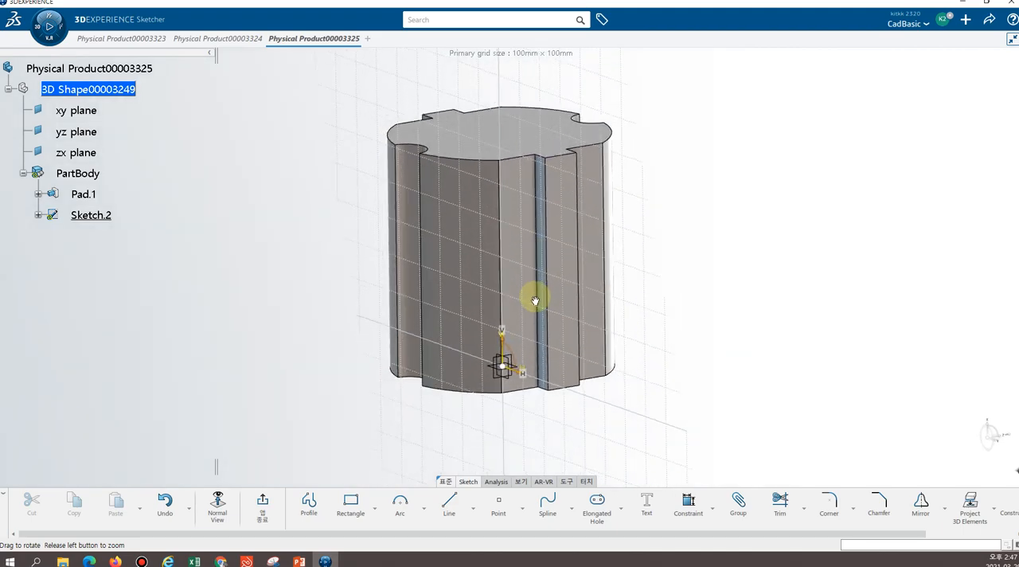
{"action": "middle_click_drag", "start_coordinate": [528, 323], "coordinate": [677, 244]}
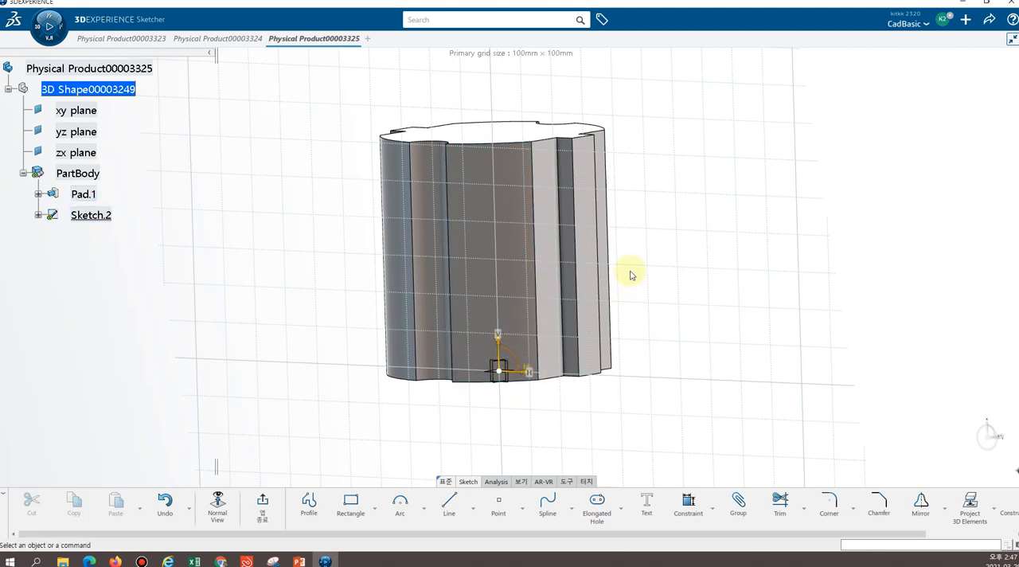
{"action": "middle_click_drag", "start_coordinate": [631, 270], "coordinate": [664, 270]}
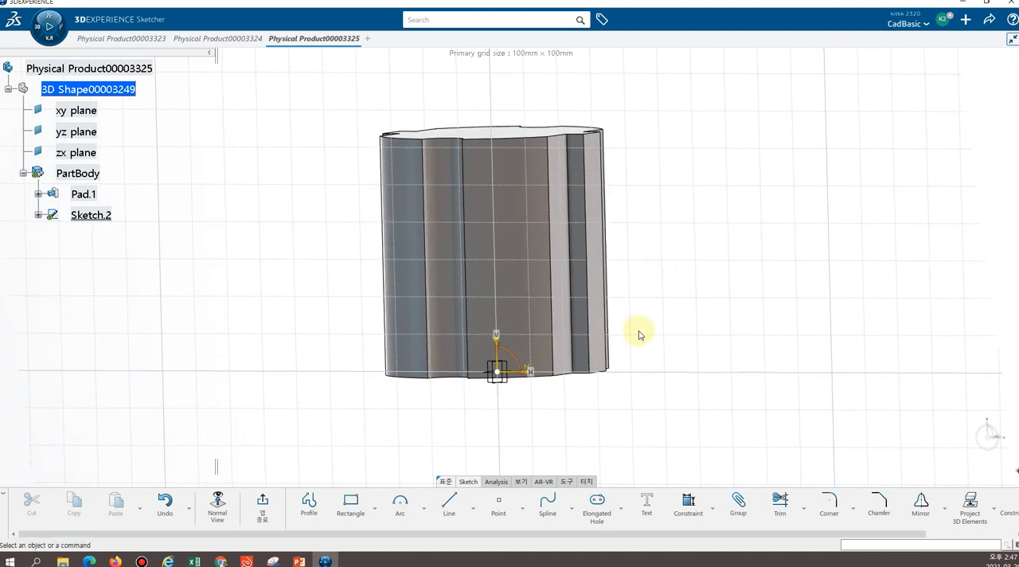
{"action": "left_click", "coordinate": [216, 513]}
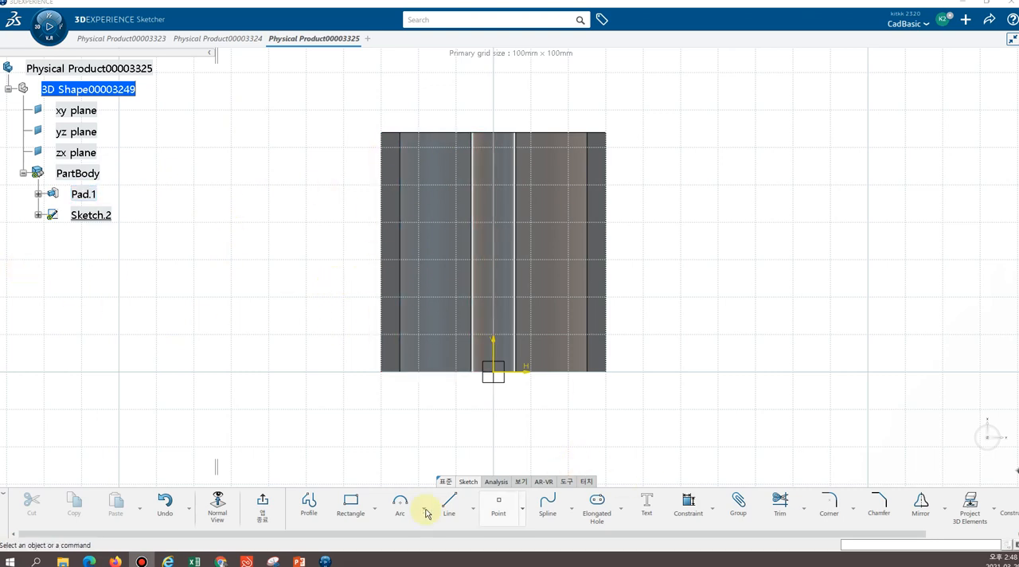
Draw a three-point arc of about 18 mm radius with the Profile tool, starting on the vertical axis just below the pad's top edge
{"action": "left_click", "coordinate": [310, 507]}
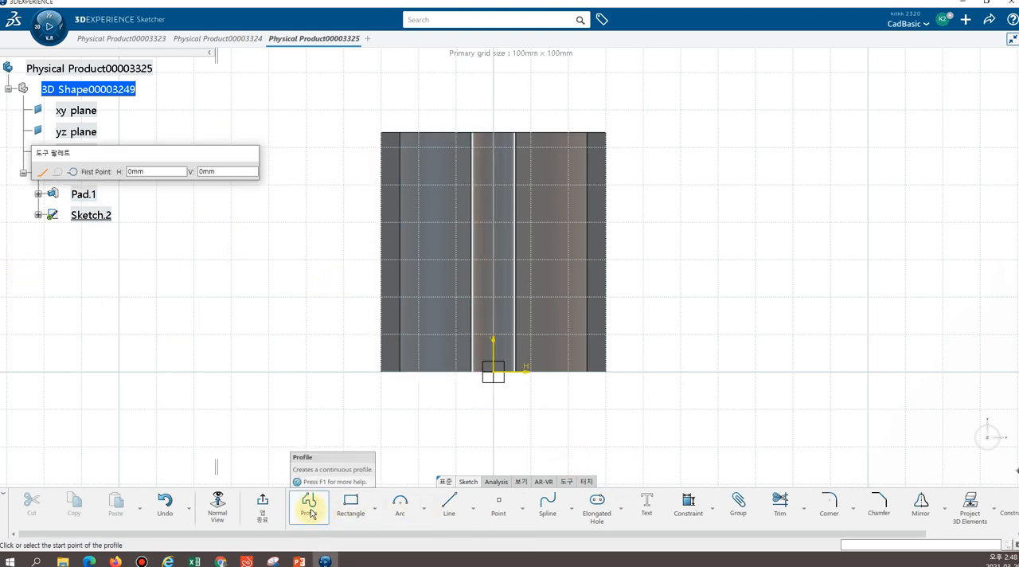
{"action": "left_click", "coordinate": [74, 173]}
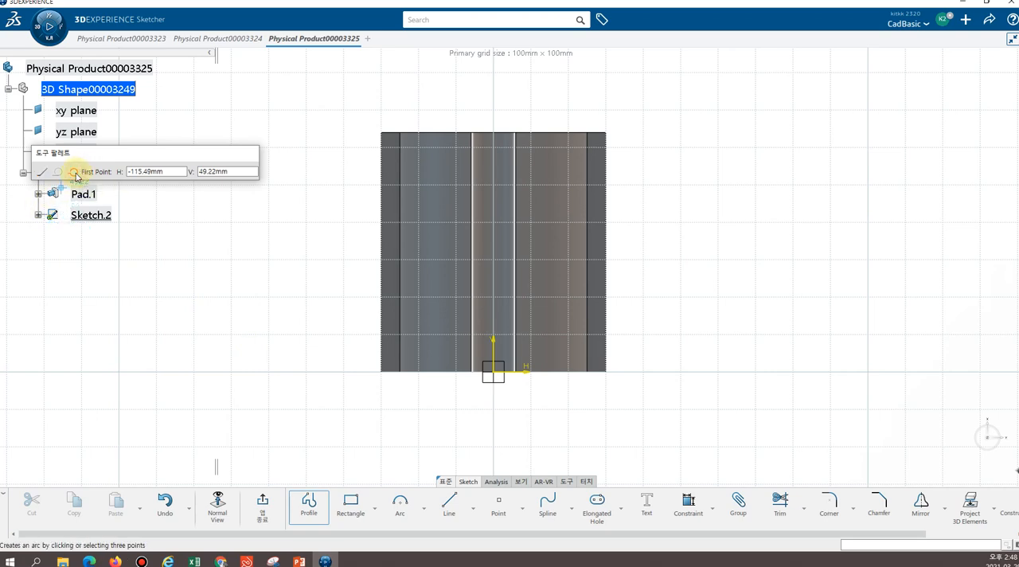
{"action": "left_click", "coordinate": [498, 139]}
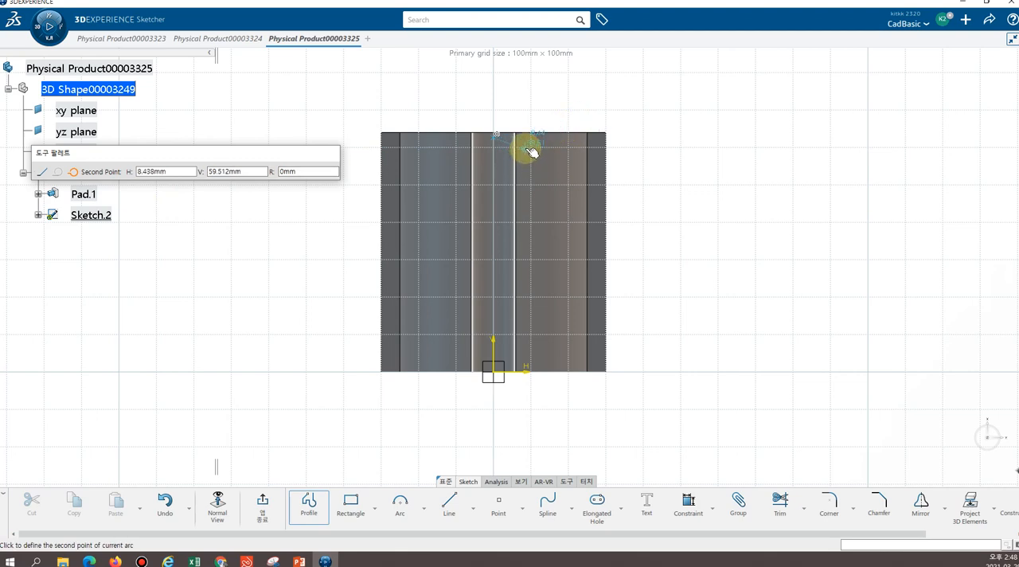
{"action": "left_click", "coordinate": [531, 152]}
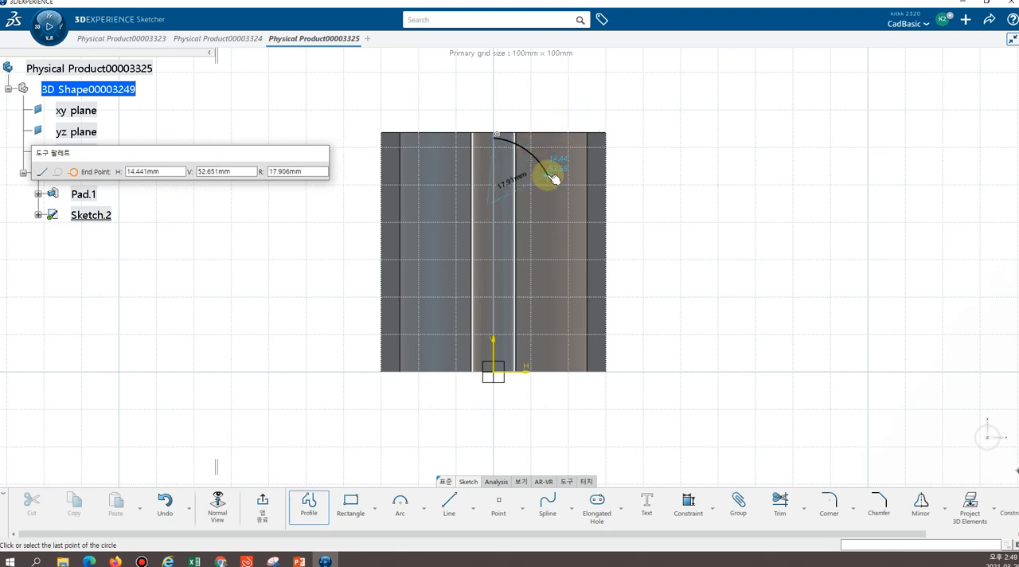
{"action": "left_click", "coordinate": [547, 177]}
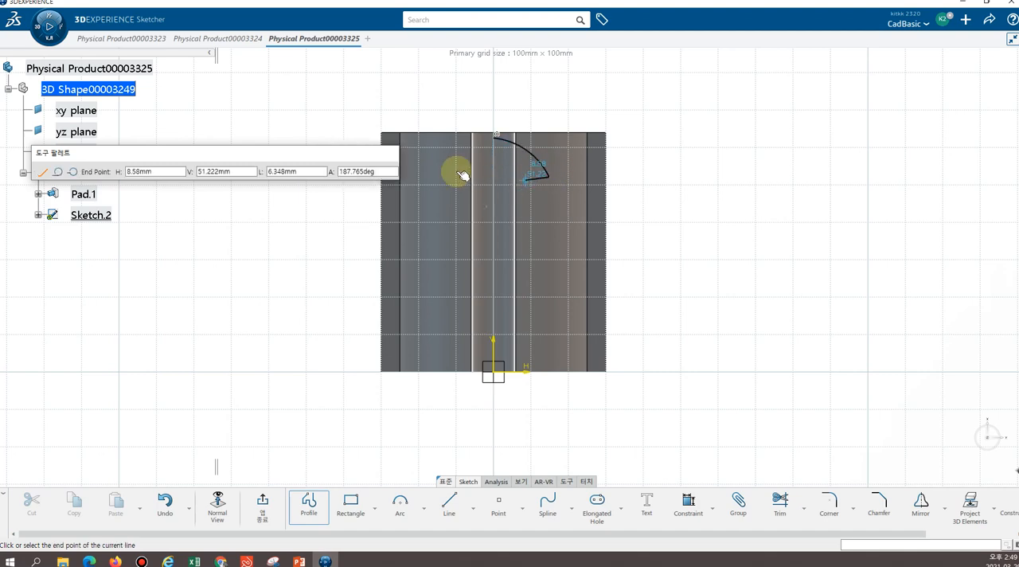
Continue the profile from the first arc's end with an oppositely curved three-point arc of about 41 mm radius ending outside the pad
{"action": "left_click", "coordinate": [72, 171]}
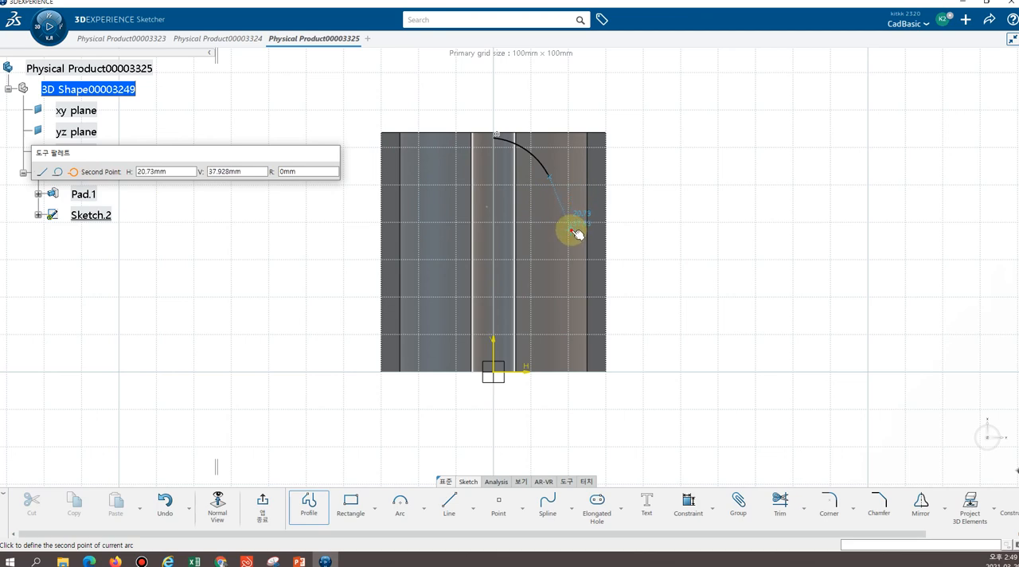
{"action": "left_click", "coordinate": [576, 233]}
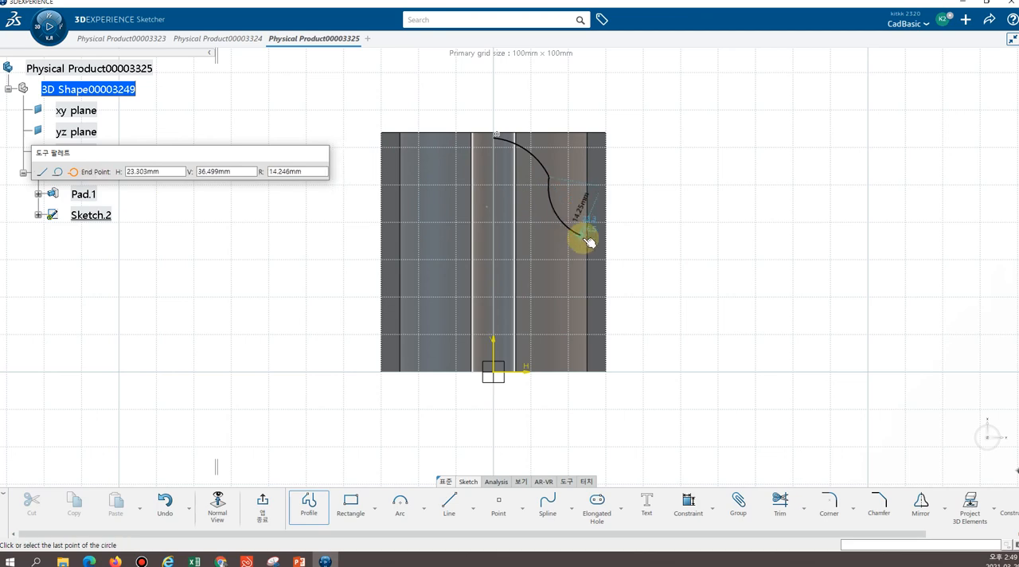
{"action": "left_click", "coordinate": [619, 276]}
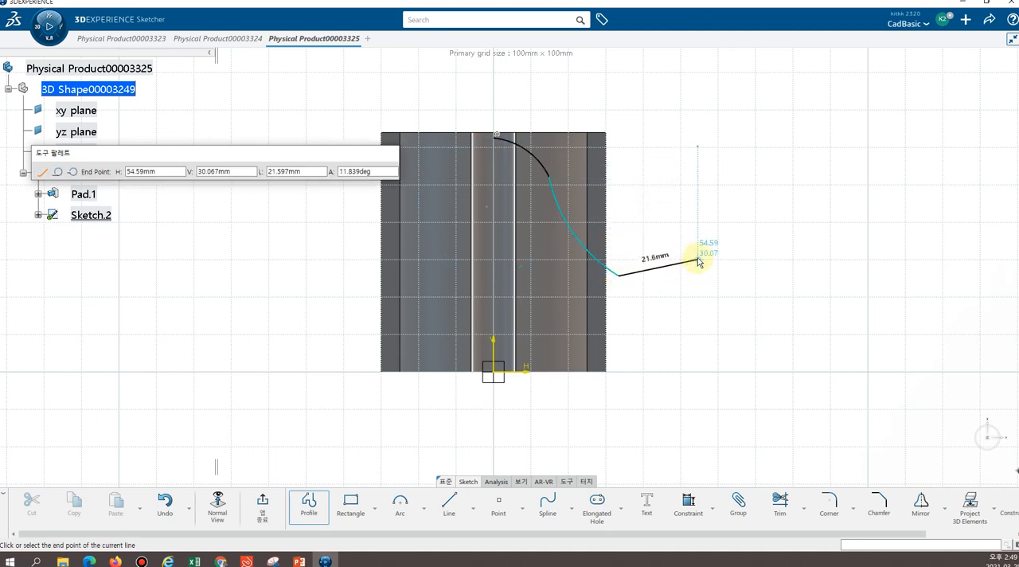
{"action": "key", "text": "Escape"}
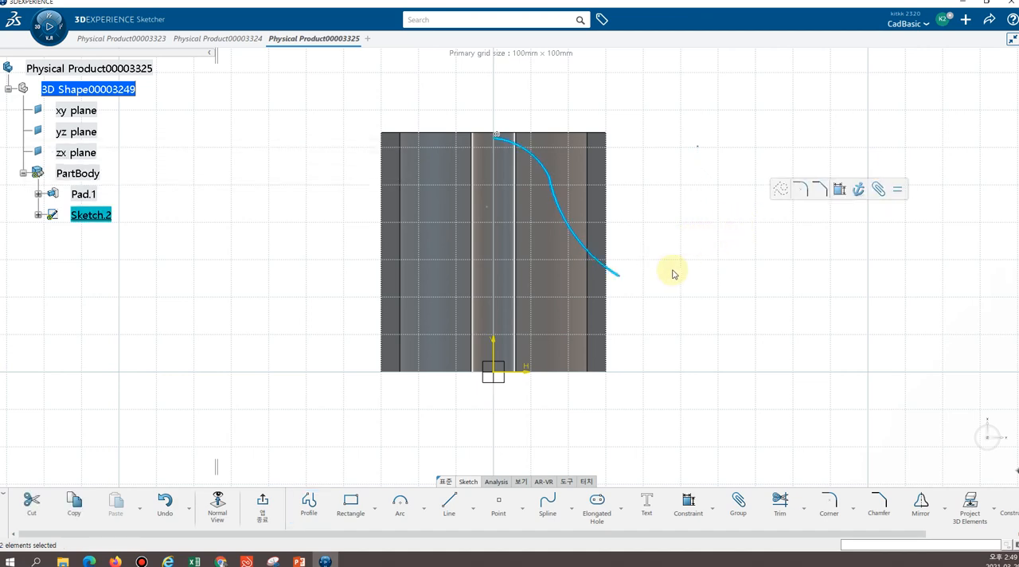
{"action": "left_click", "coordinate": [703, 206]}
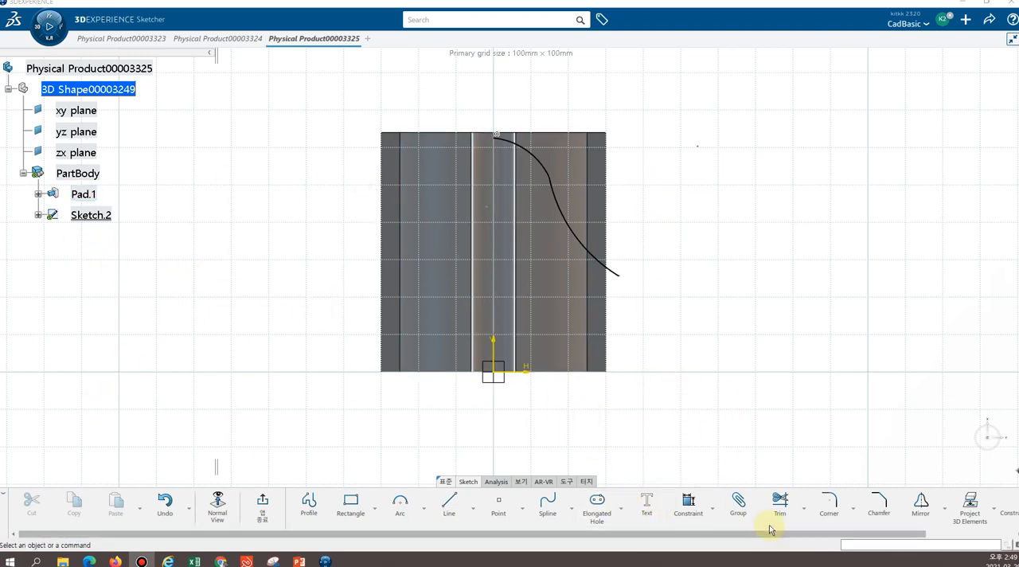
{"action": "left_click", "coordinate": [689, 510]}
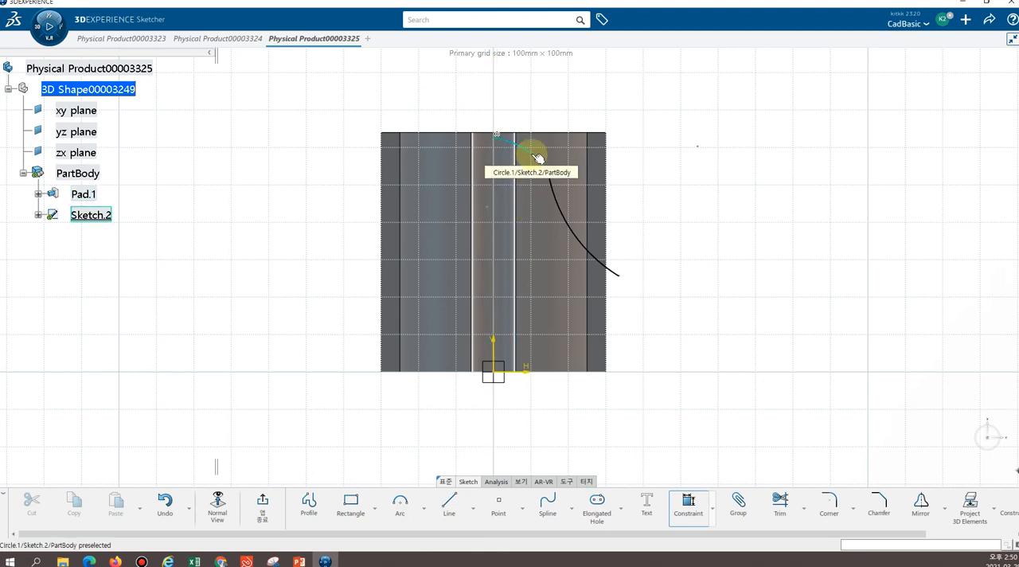
{"action": "left_click", "coordinate": [532, 154]}
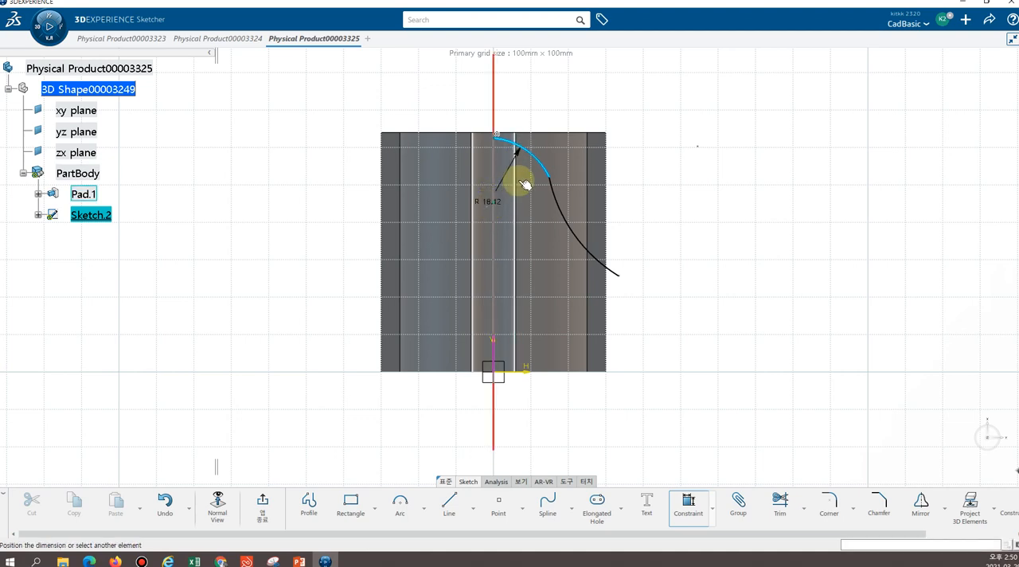
{"action": "key", "text": "Escape"}
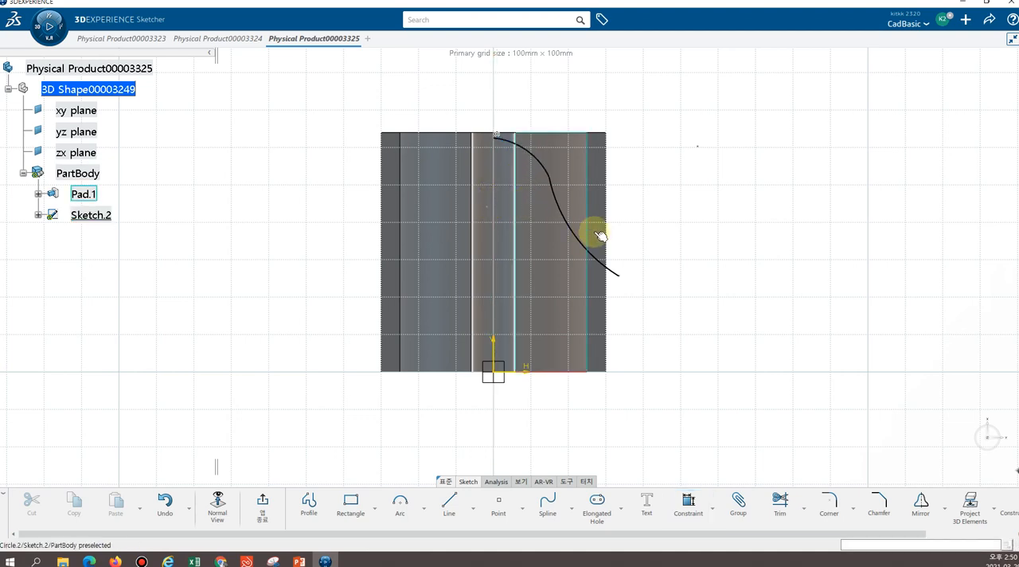
Constrain the first arc's centre point to coincide with the sketch's vertical axis
{"action": "left_click", "coordinate": [689, 508]}
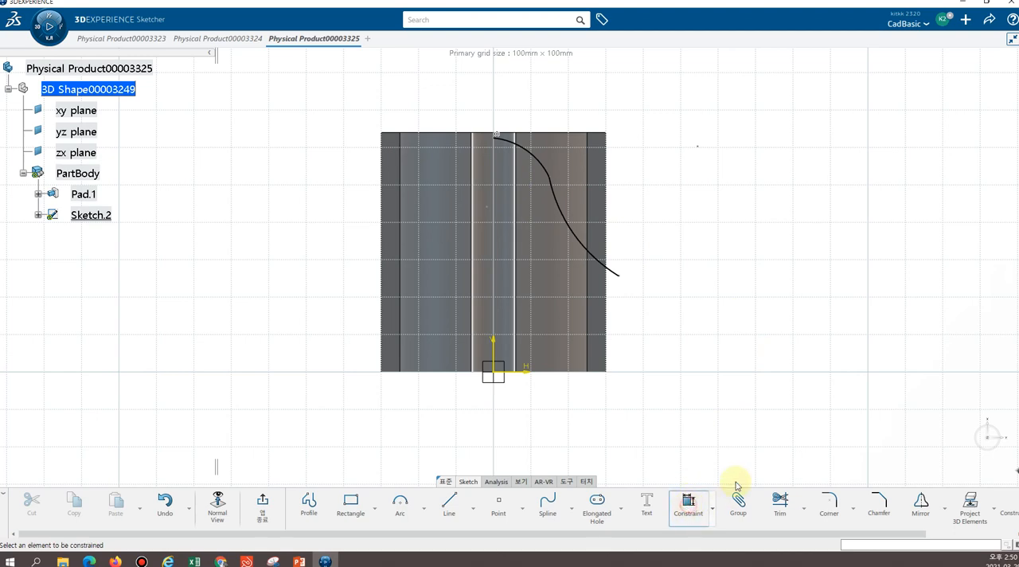
{"action": "left_click", "coordinate": [491, 209]}
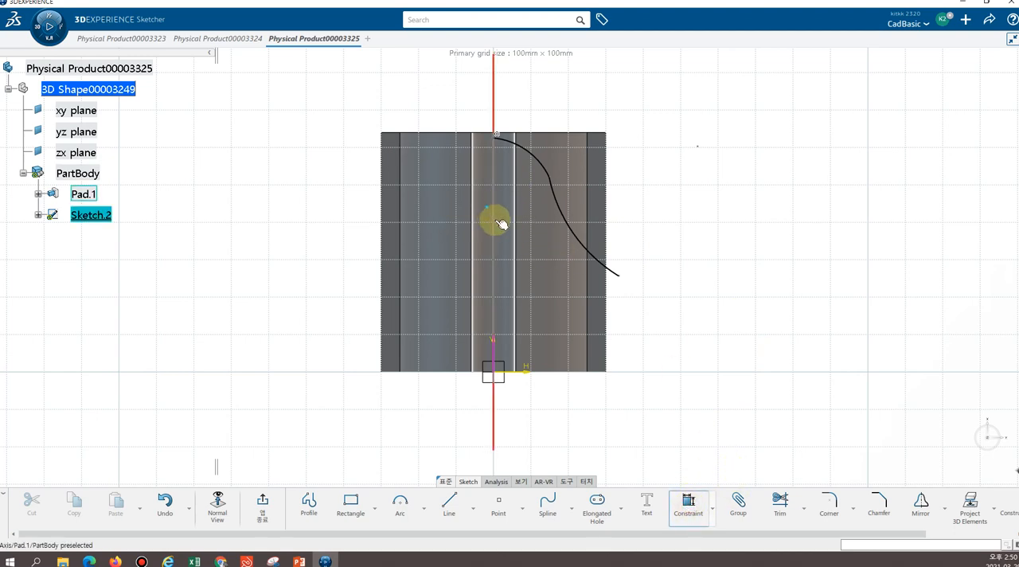
{"action": "left_click", "coordinate": [494, 351]}
{"action": "left_click", "coordinate": [568, 310]}
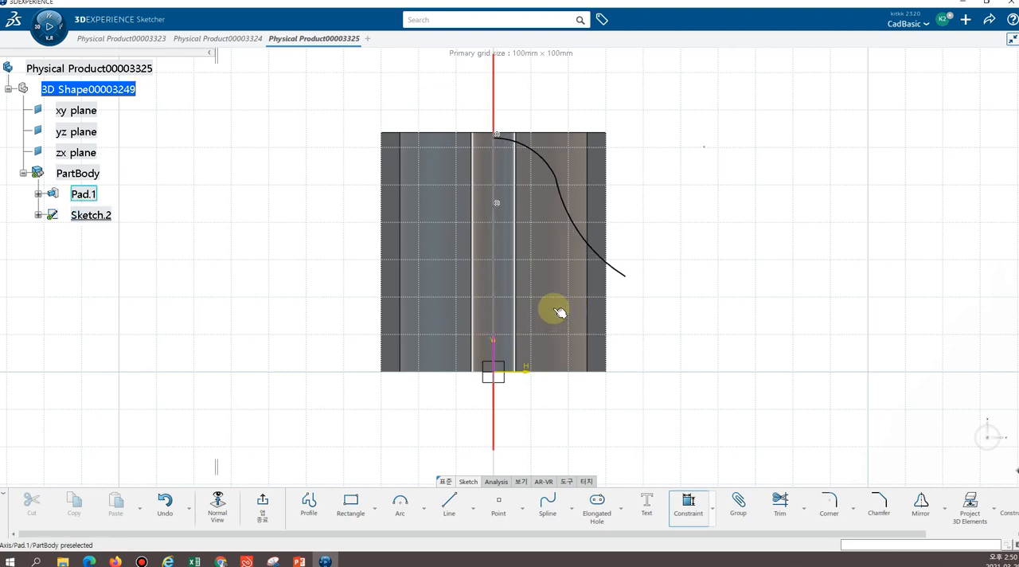
Dimension the first arc's radius and set it to 33 mm
{"action": "left_click", "coordinate": [535, 149]}
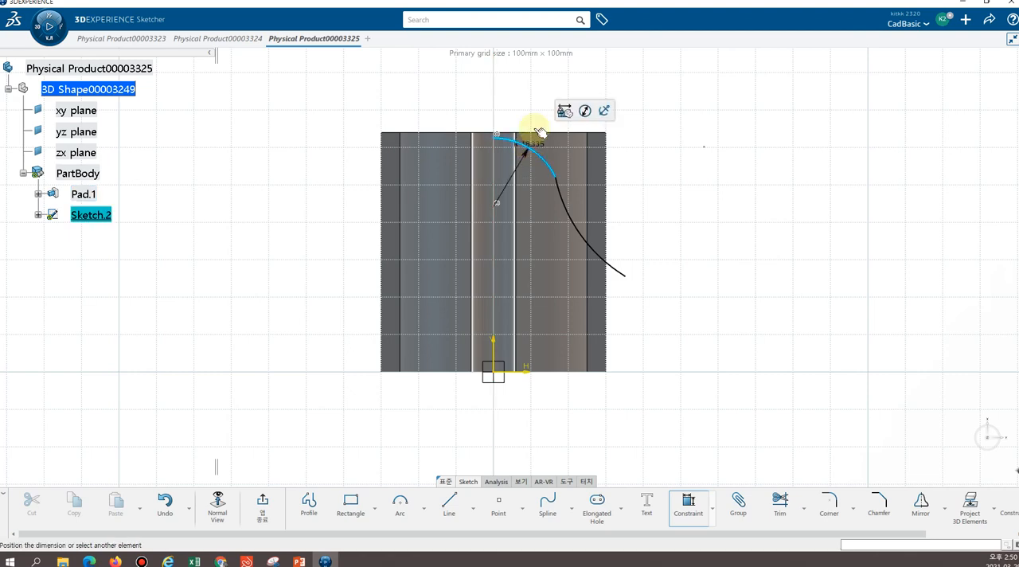
{"action": "left_click", "coordinate": [546, 92]}
{"action": "type", "text": "3"}
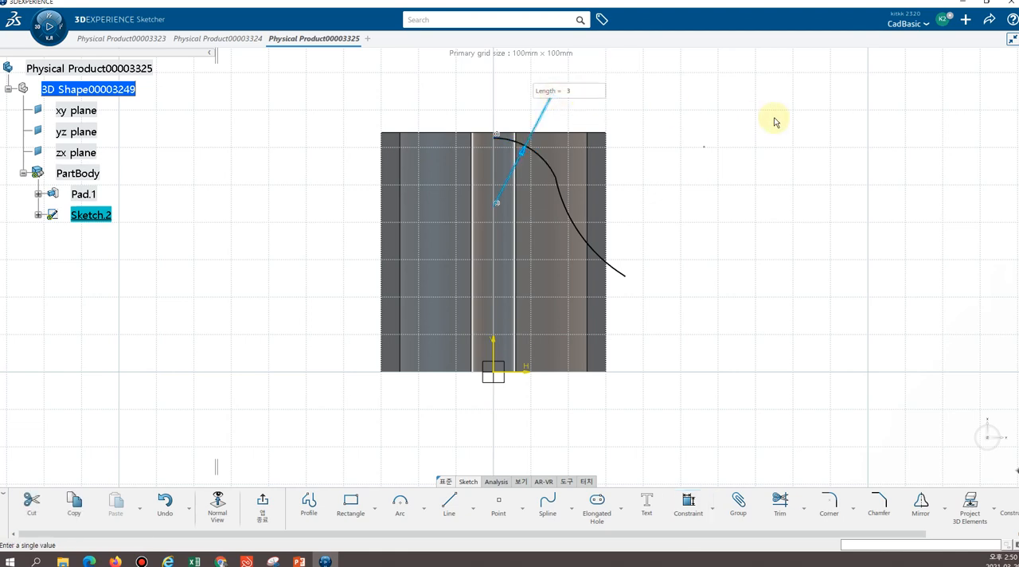
{"action": "type", "text": "3"}
{"action": "key", "text": "Return"}
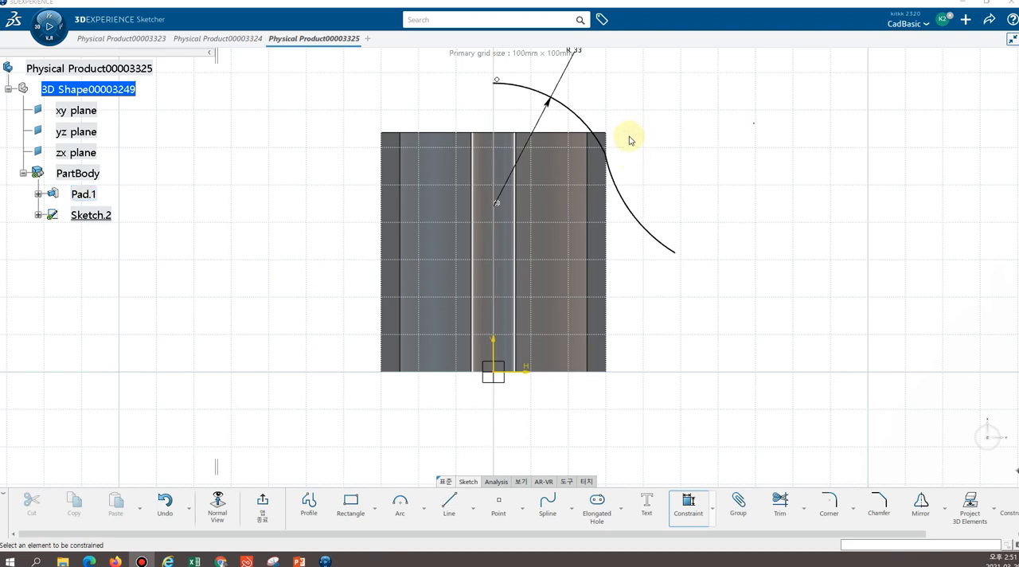
Dimension the height of the first arc's start point above the horizontal axis and set it to 64 mm
{"action": "left_click", "coordinate": [495, 83]}
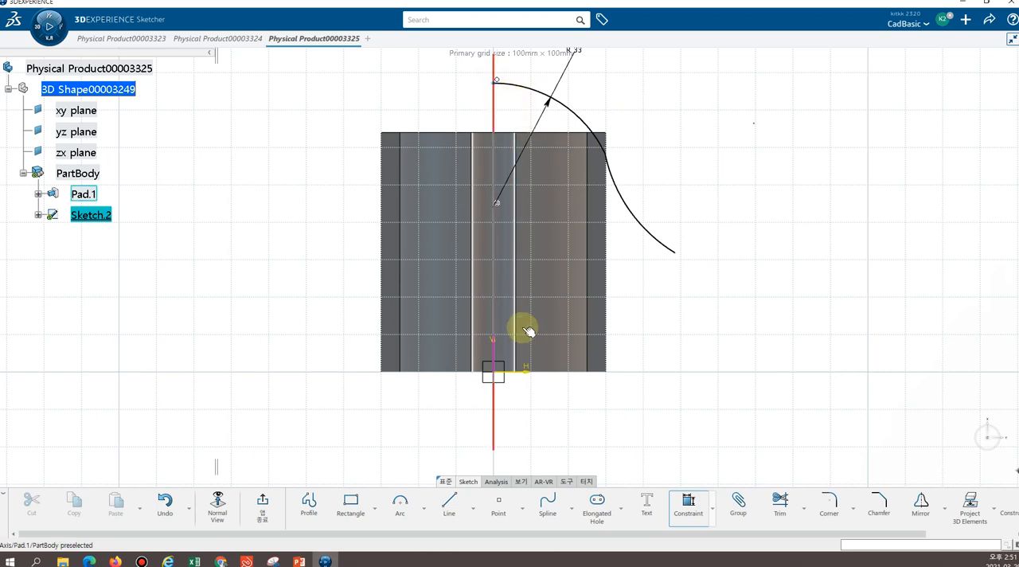
{"action": "left_click", "coordinate": [514, 370]}
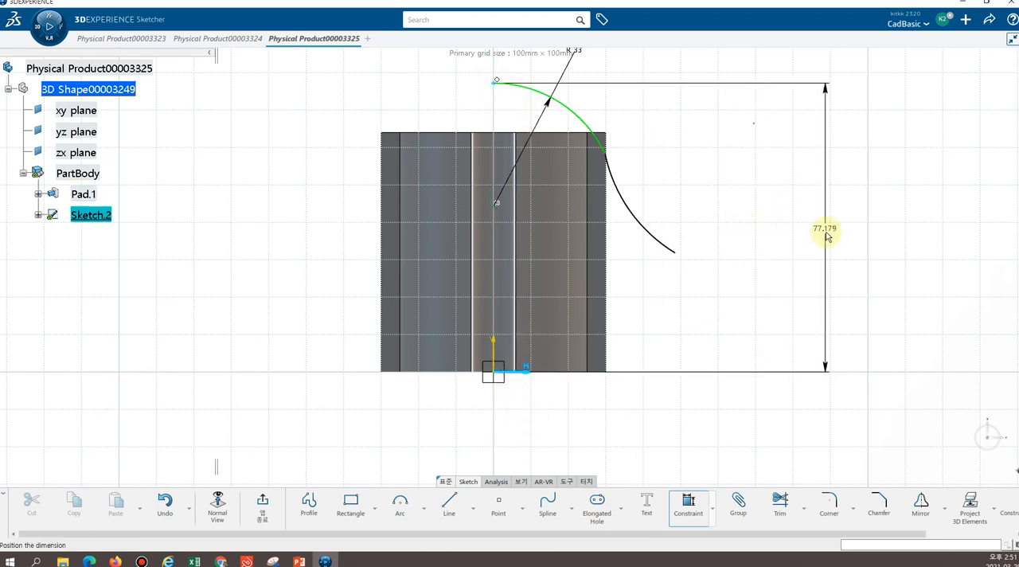
{"action": "left_click", "coordinate": [824, 231]}
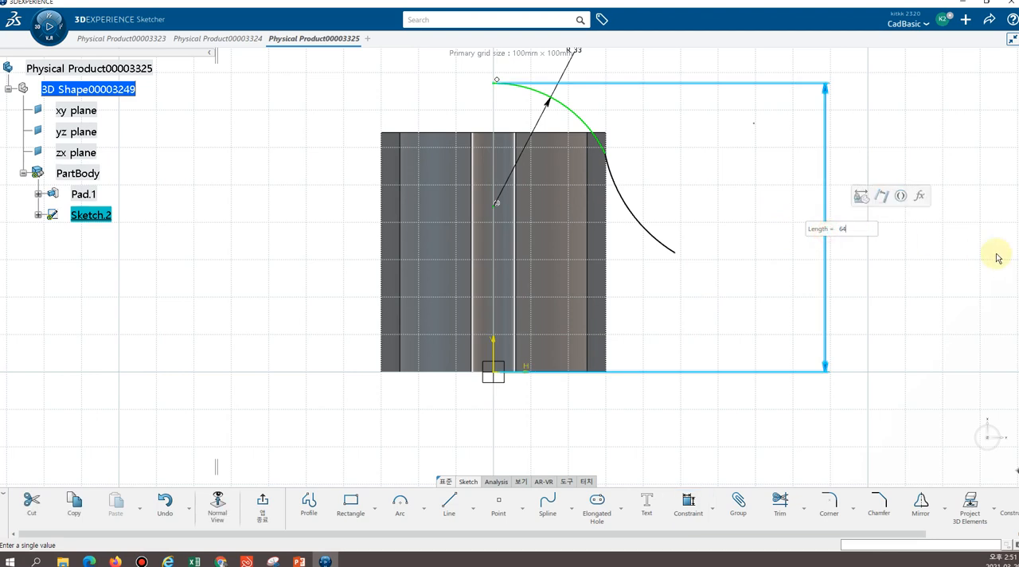
{"action": "key", "text": "Return"}
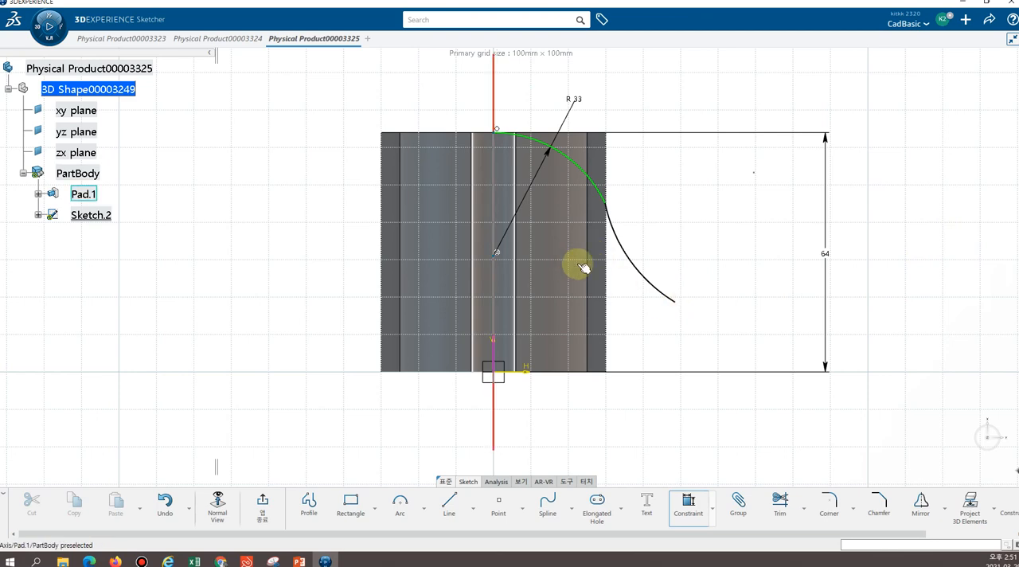
Dimension the horizontal distance from the vertical axis to the point joining the two arcs, halving the offset as drawn
{"action": "left_click", "coordinate": [608, 206]}
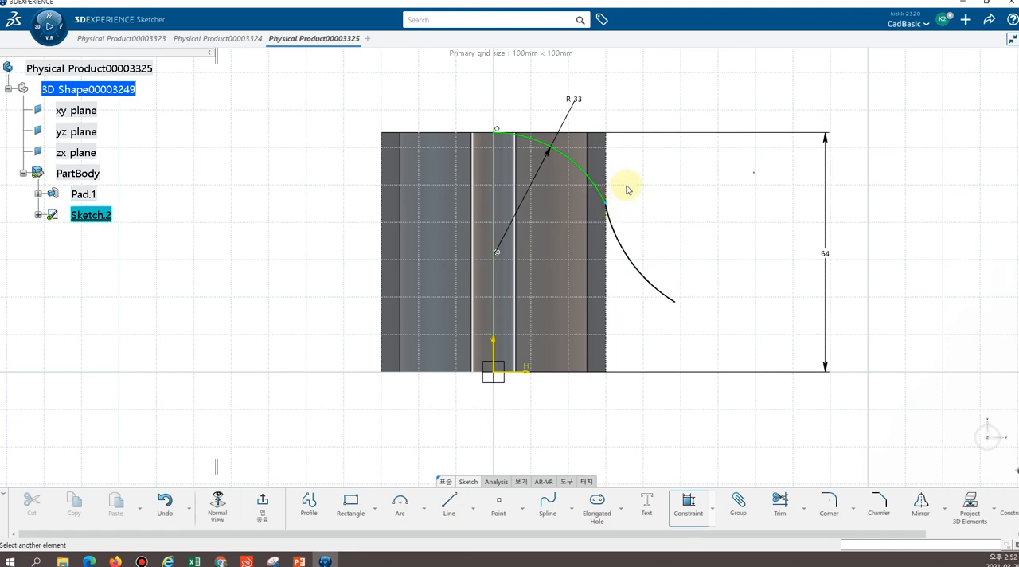
{"action": "left_click", "coordinate": [492, 351]}
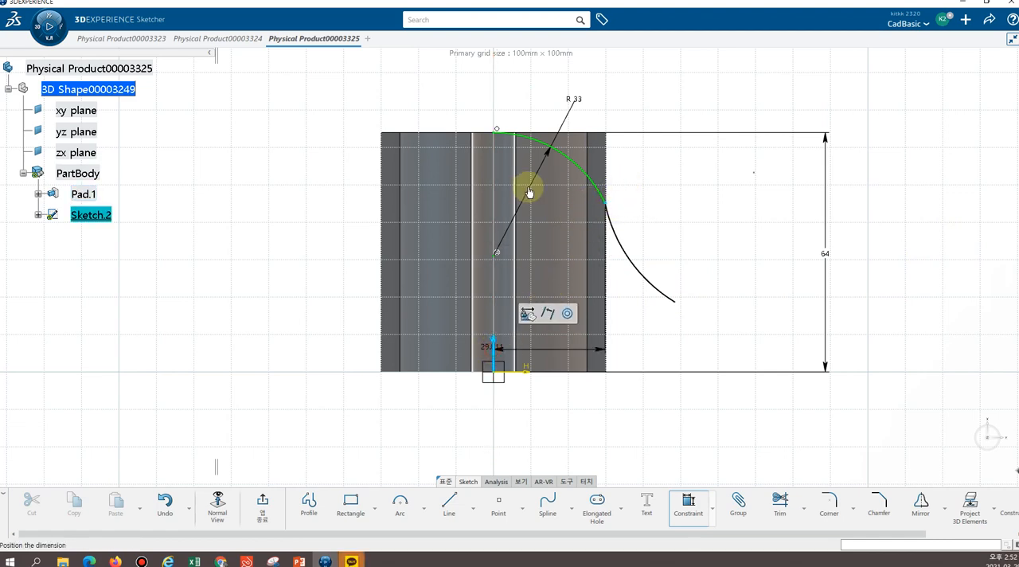
{"action": "left_click", "coordinate": [556, 81]}
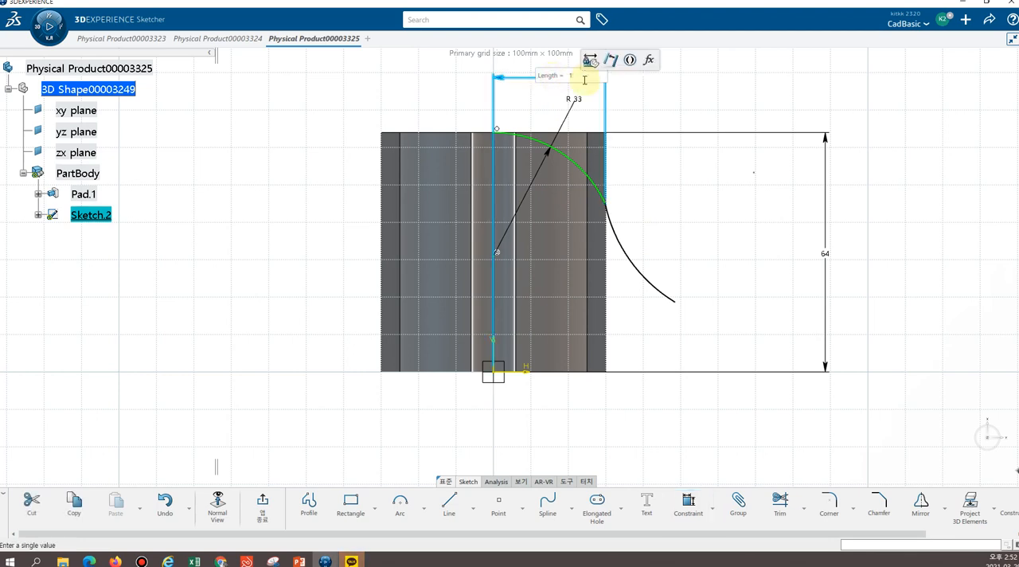
{"action": "key", "text": "Return"}
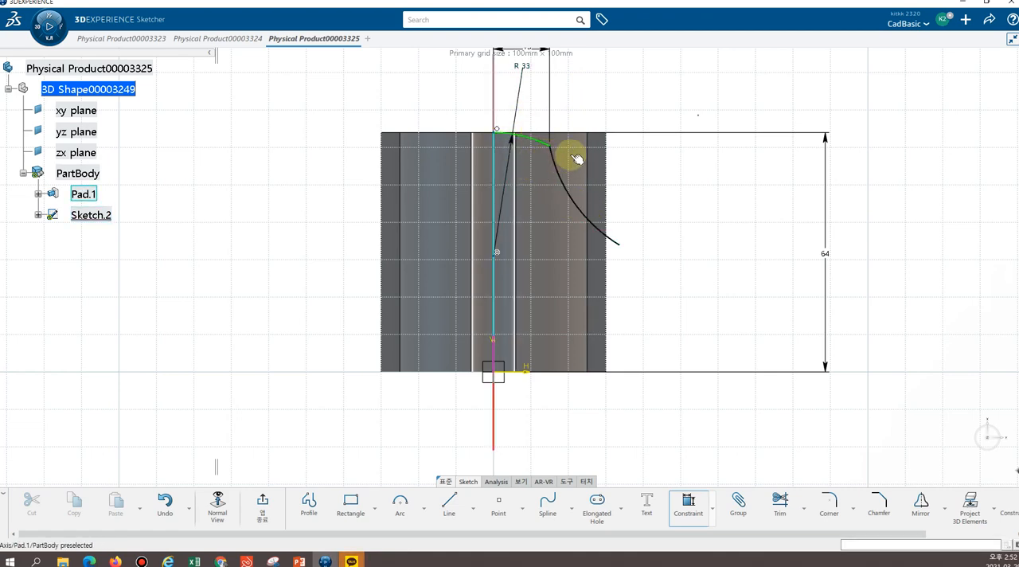
Dimension the second arc's radius and set it to 32 mm
{"action": "left_click", "coordinate": [574, 201]}
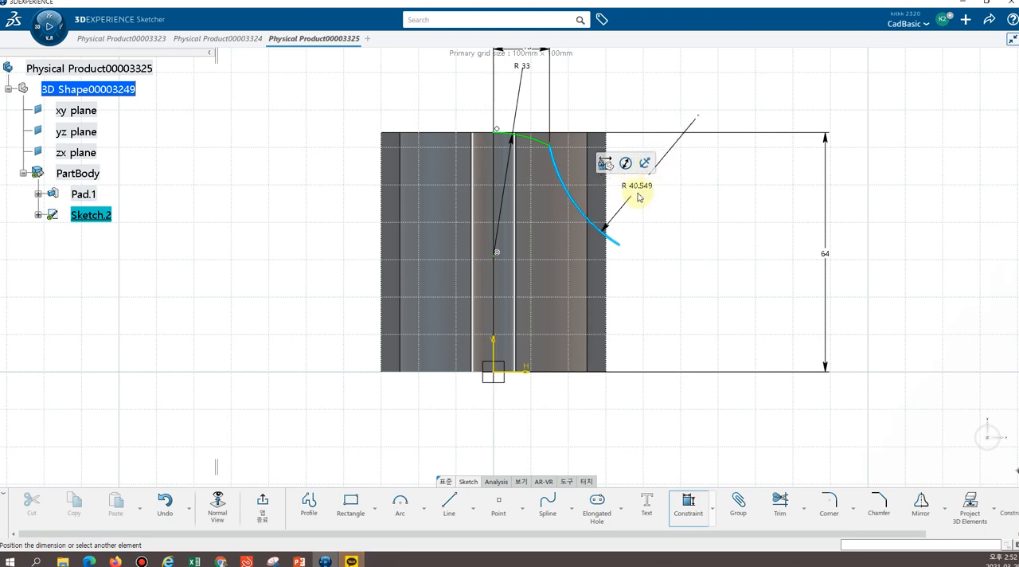
{"action": "left_click", "coordinate": [650, 194]}
{"action": "key", "text": "Return"}
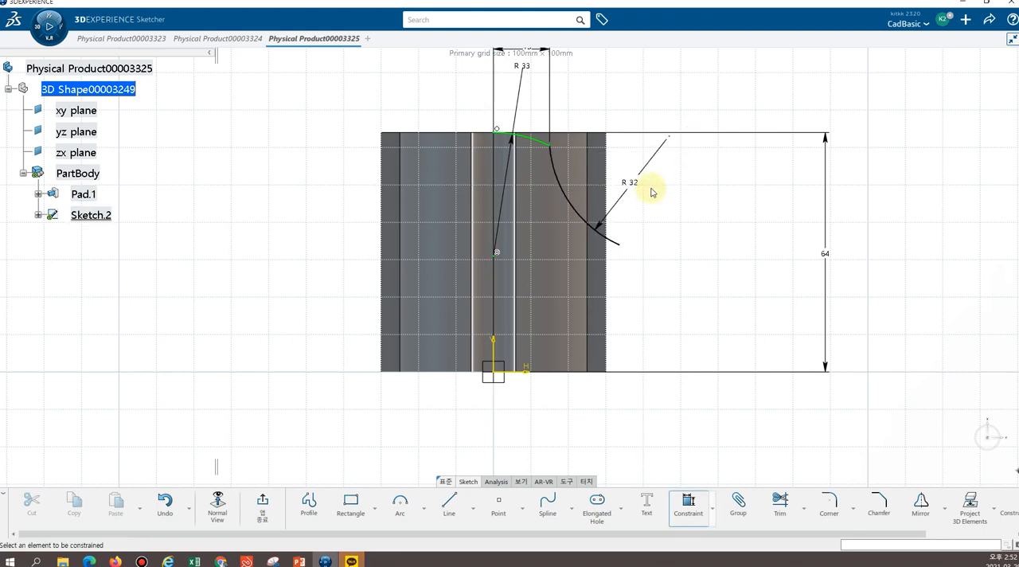
Constrain the second arc's free endpoint to coincide with the pad's outer vertical edge
{"action": "left_click", "coordinate": [620, 246]}
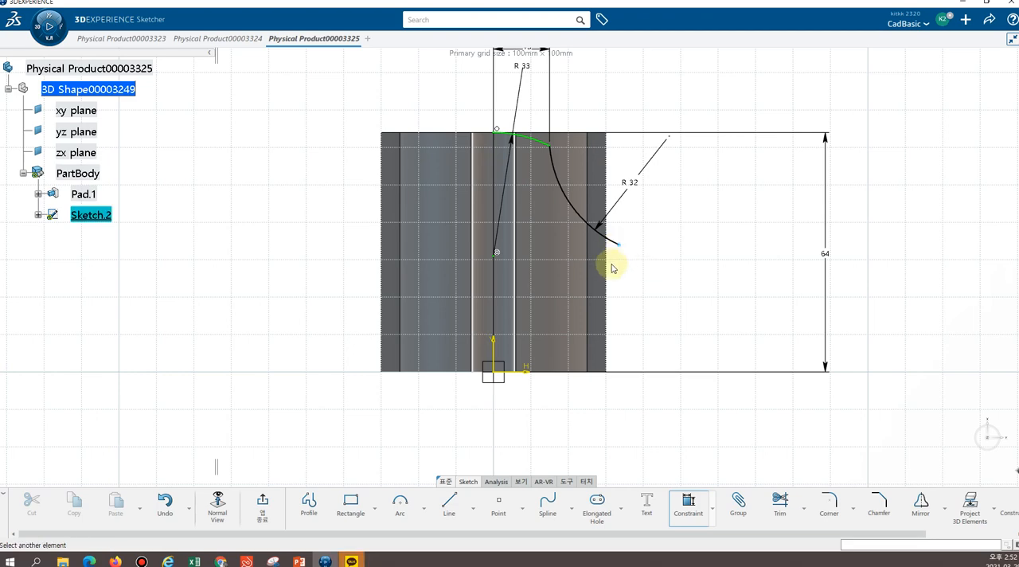
{"action": "left_click", "coordinate": [611, 270]}
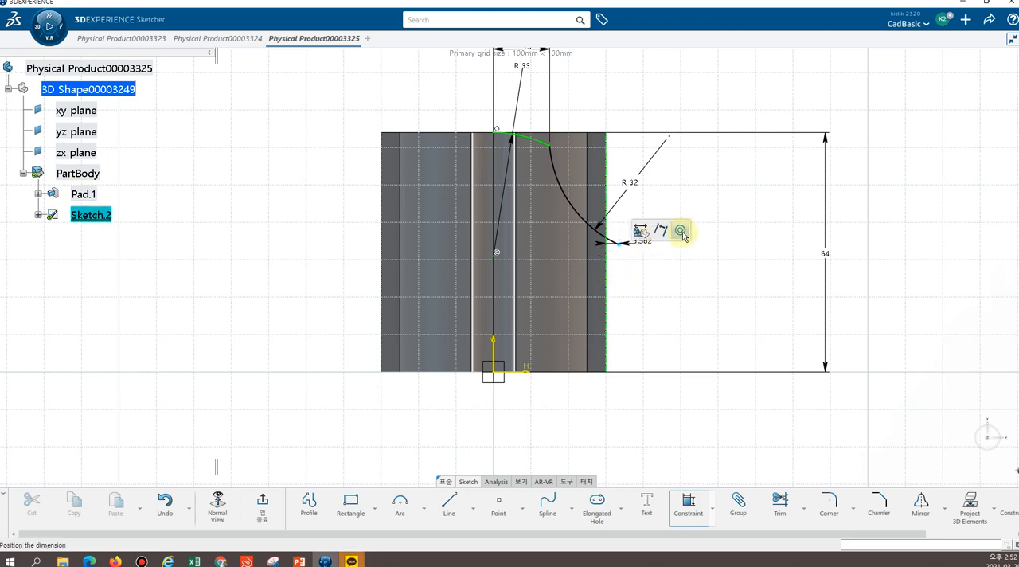
{"action": "left_click", "coordinate": [658, 239]}
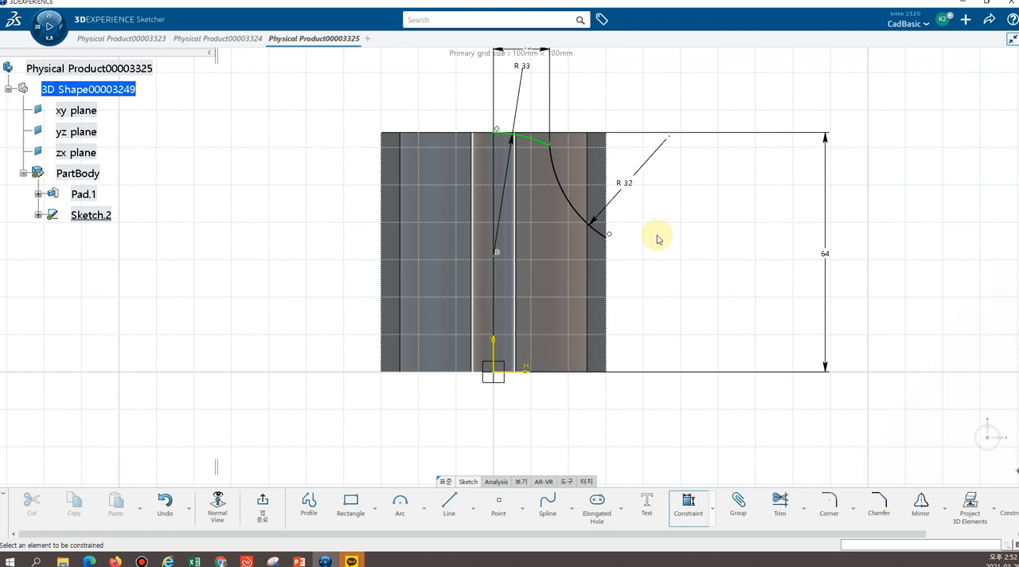
Dimension the height of the second arc's free endpoint above the horizontal axis and set it to 18 mm
{"action": "left_click", "coordinate": [609, 238]}
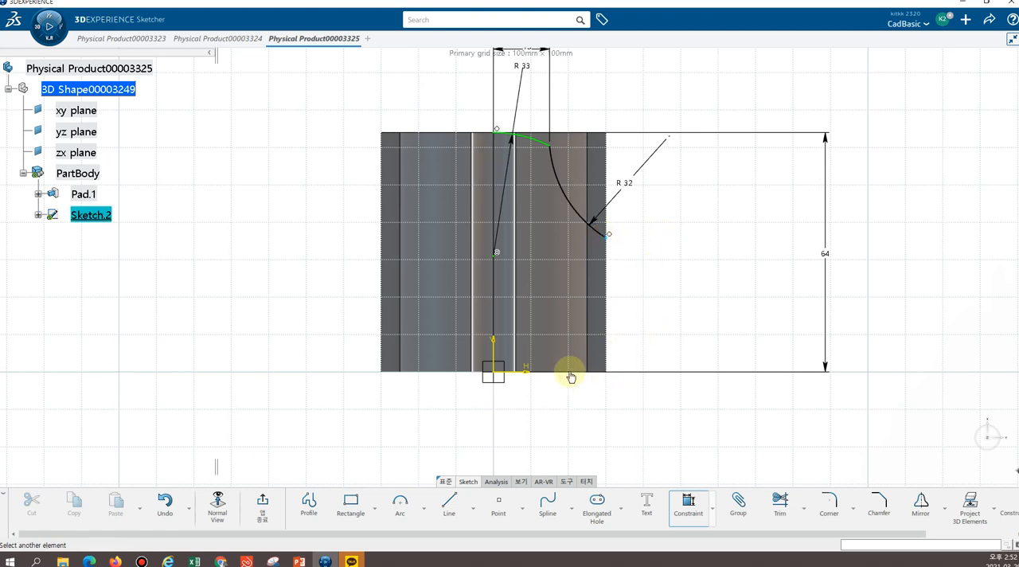
{"action": "left_click", "coordinate": [524, 373]}
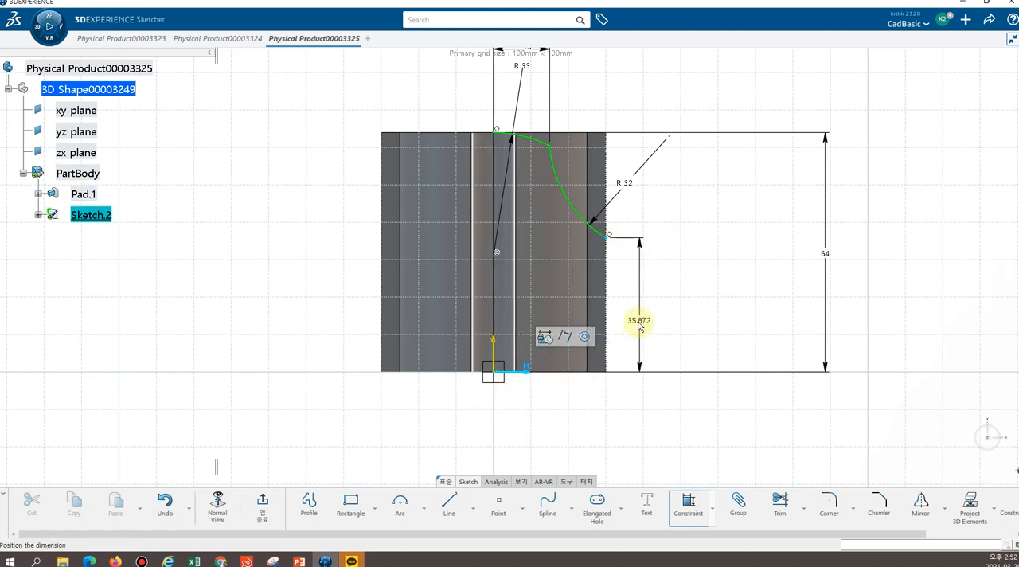
{"action": "left_click", "coordinate": [640, 317]}
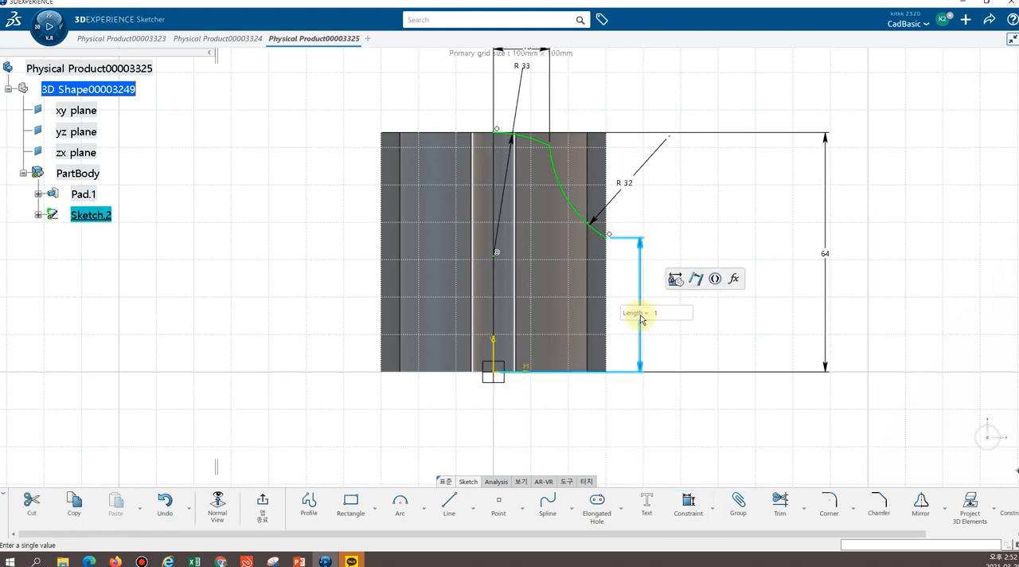
{"action": "key", "text": "Return"}
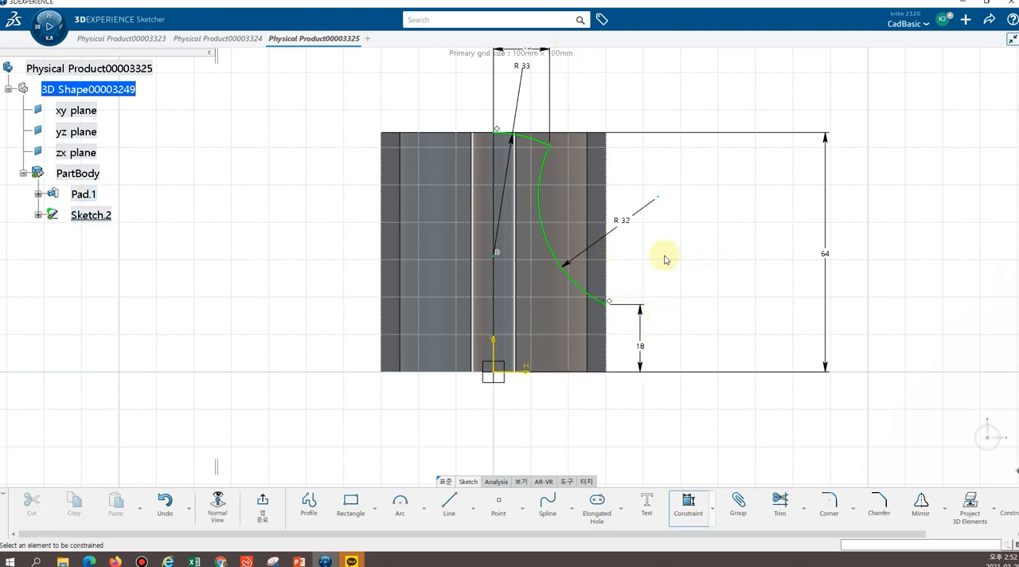
{"action": "left_click", "coordinate": [674, 66]}
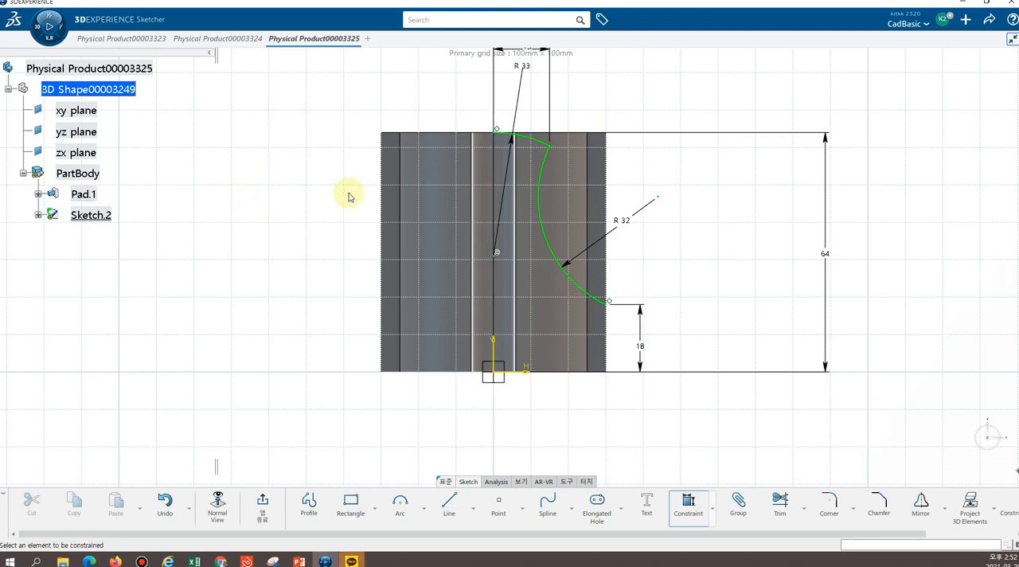
Select the connected two-arc profile with Auto Search and mirror it about the sketch's vertical axis
{"action": "right_click", "coordinate": [554, 250]}
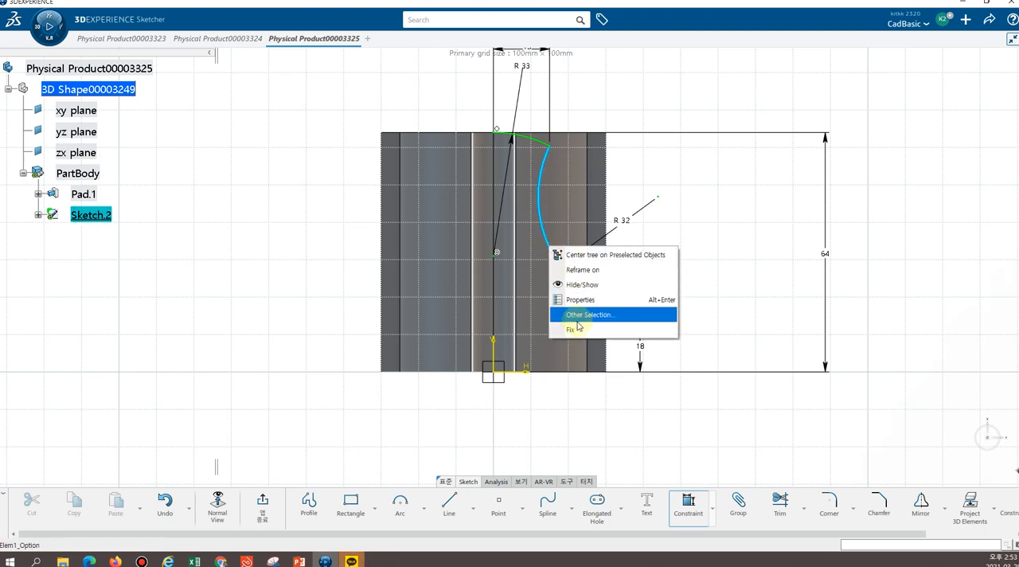
{"action": "left_click", "coordinate": [802, 104]}
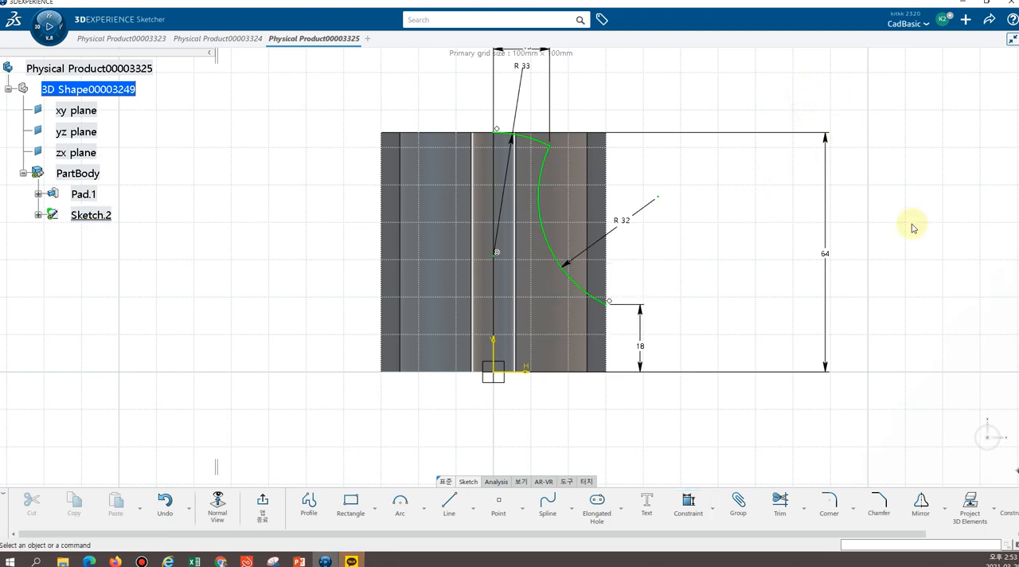
{"action": "left_click", "coordinate": [546, 243]}
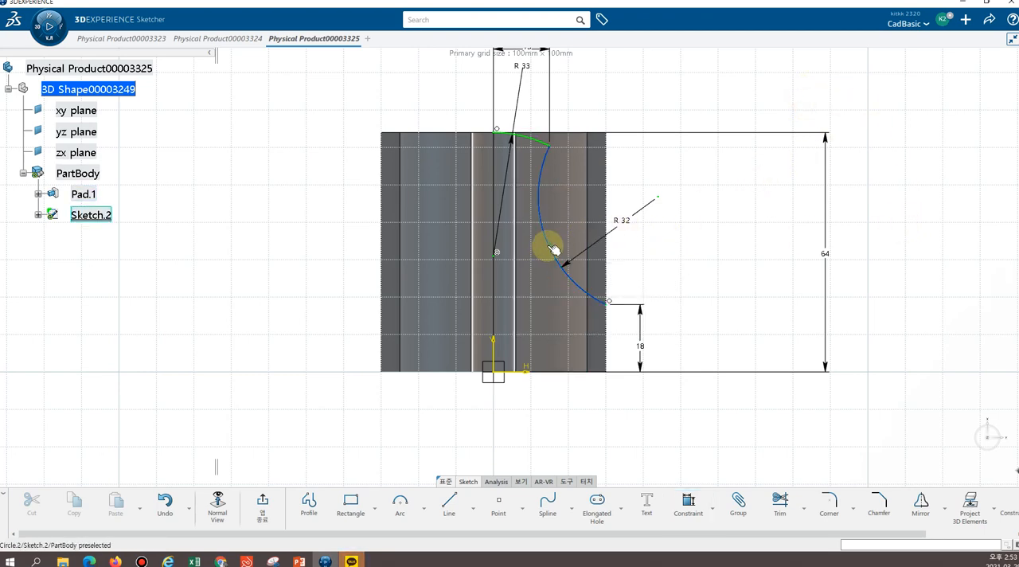
{"action": "right_click", "coordinate": [547, 246]}
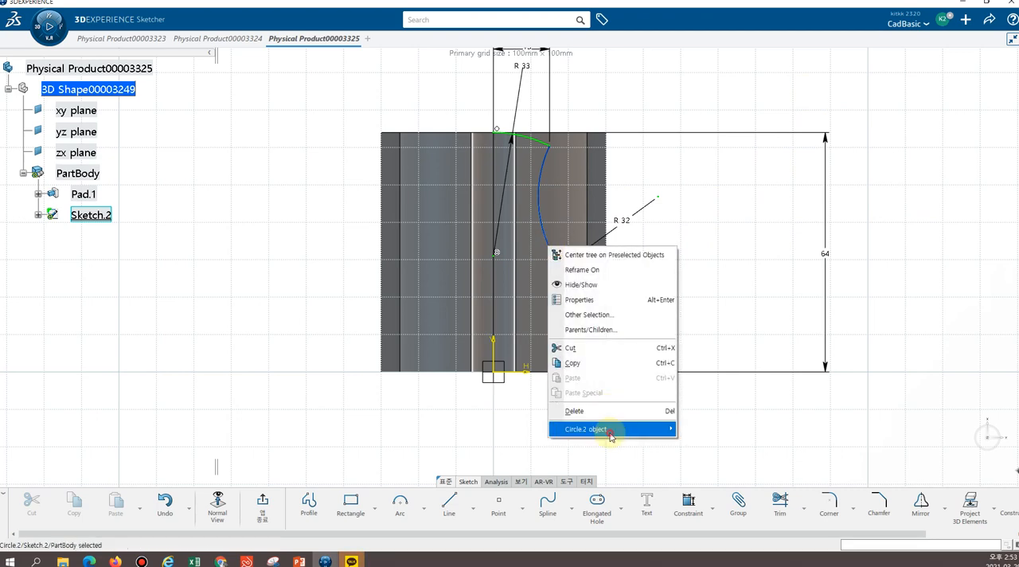
{"action": "mouse_move", "coordinate": [621, 430]}
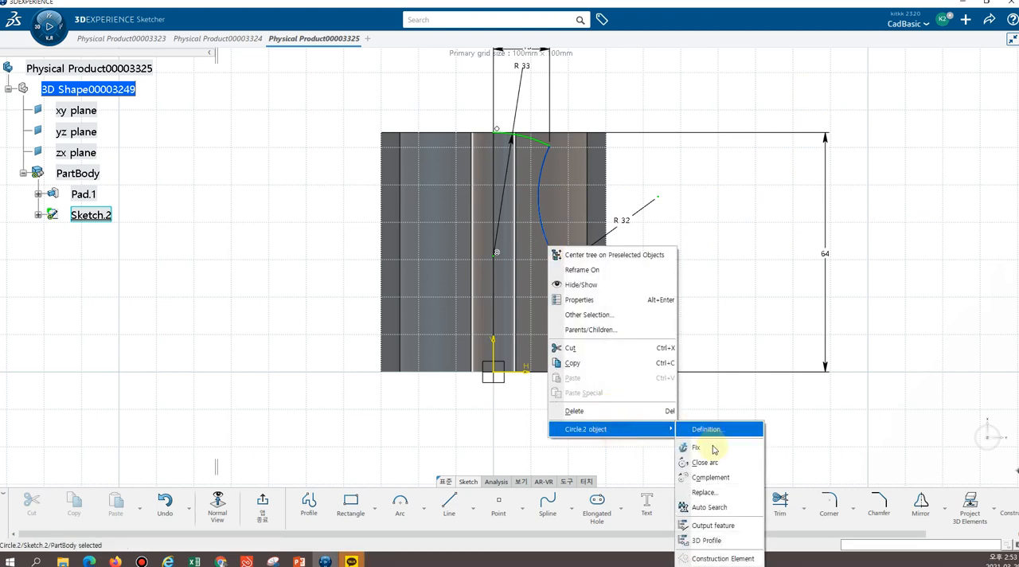
{"action": "left_click", "coordinate": [718, 507]}
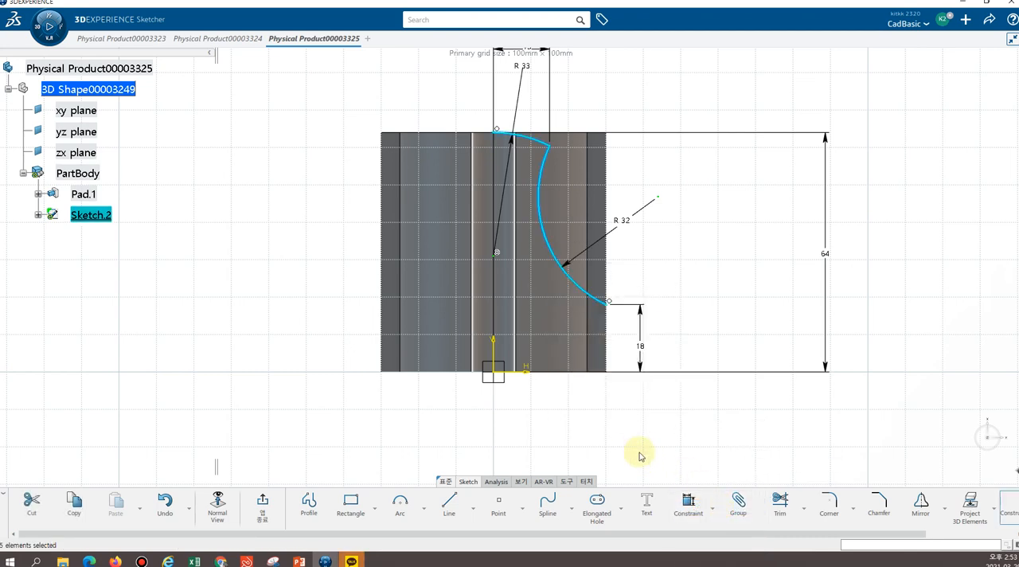
{"action": "left_click", "coordinate": [920, 502]}
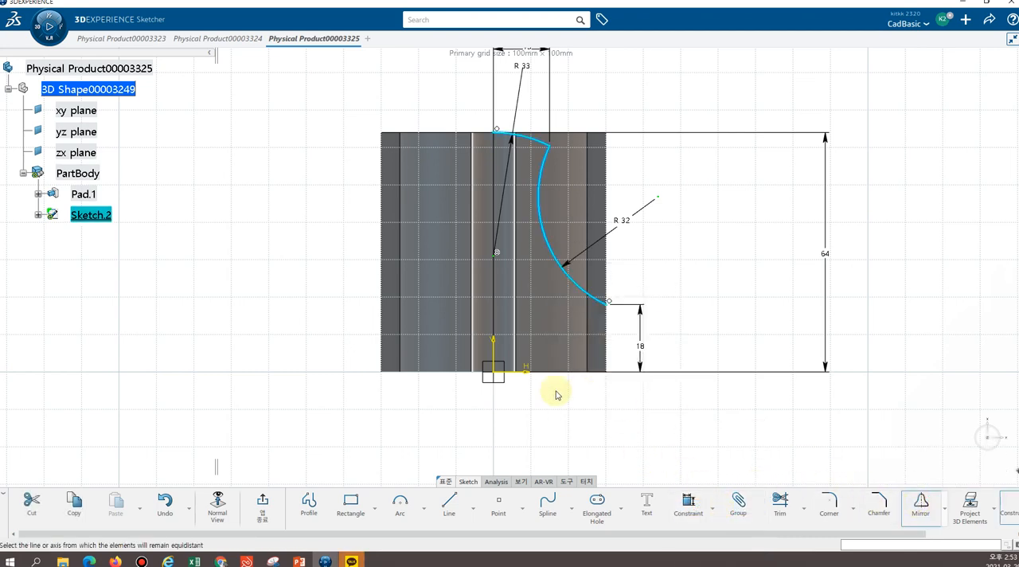
{"action": "left_click", "coordinate": [493, 350]}
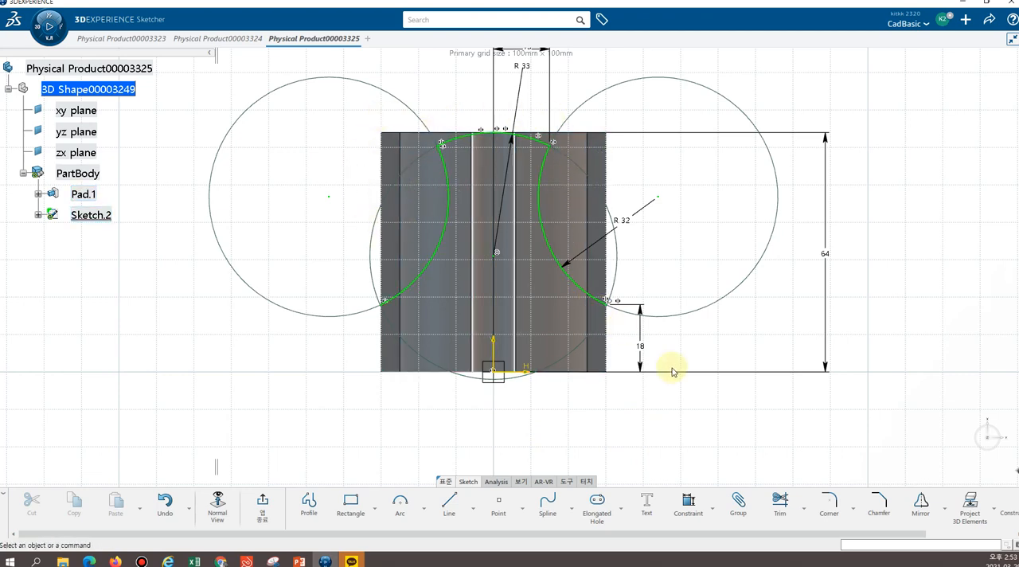
Extend the lower ends of both outer arcs beyond the pad's sides with the Trim tool
{"action": "left_click", "coordinate": [780, 508]}
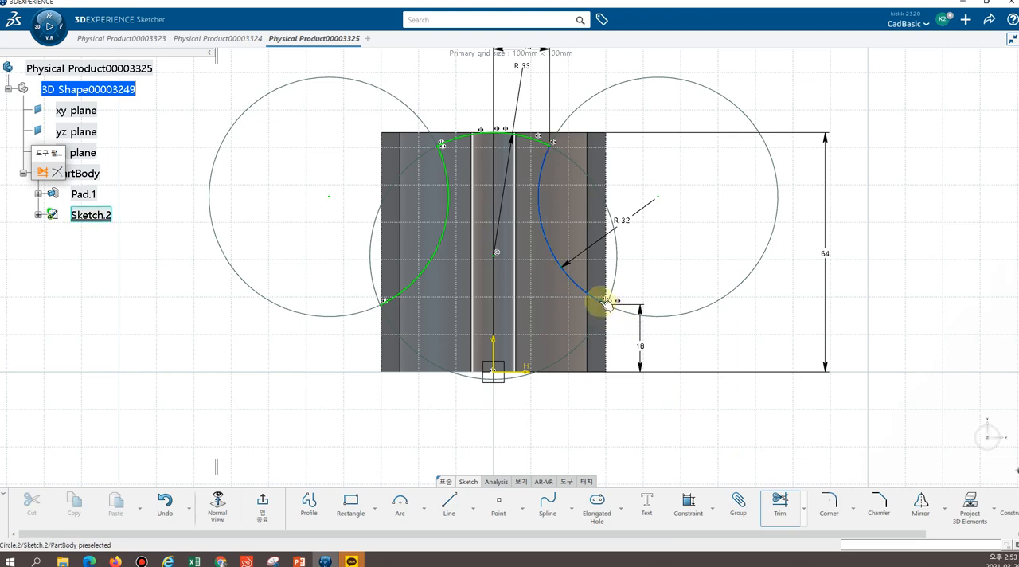
{"action": "left_click", "coordinate": [606, 302]}
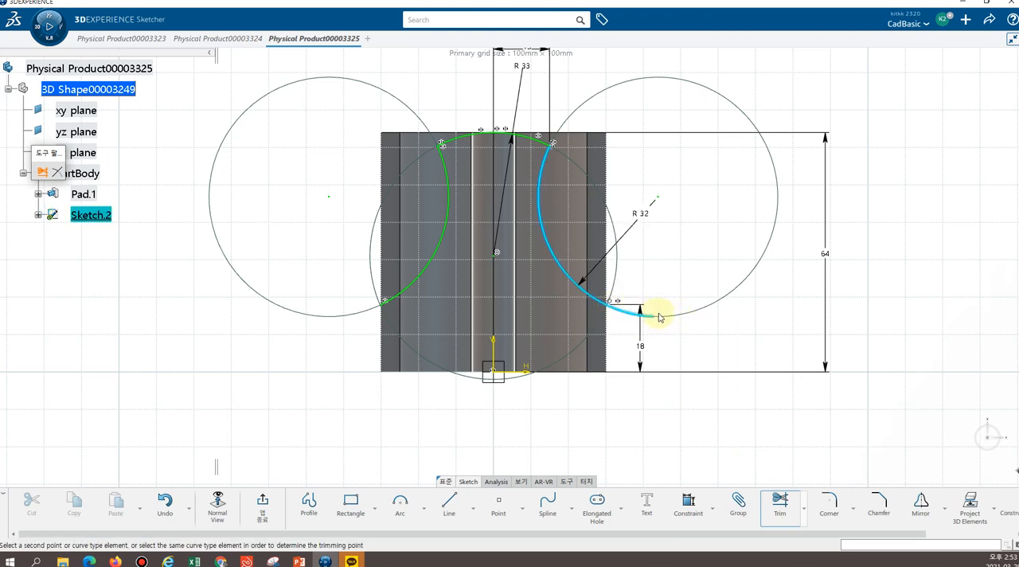
{"action": "left_click", "coordinate": [664, 316]}
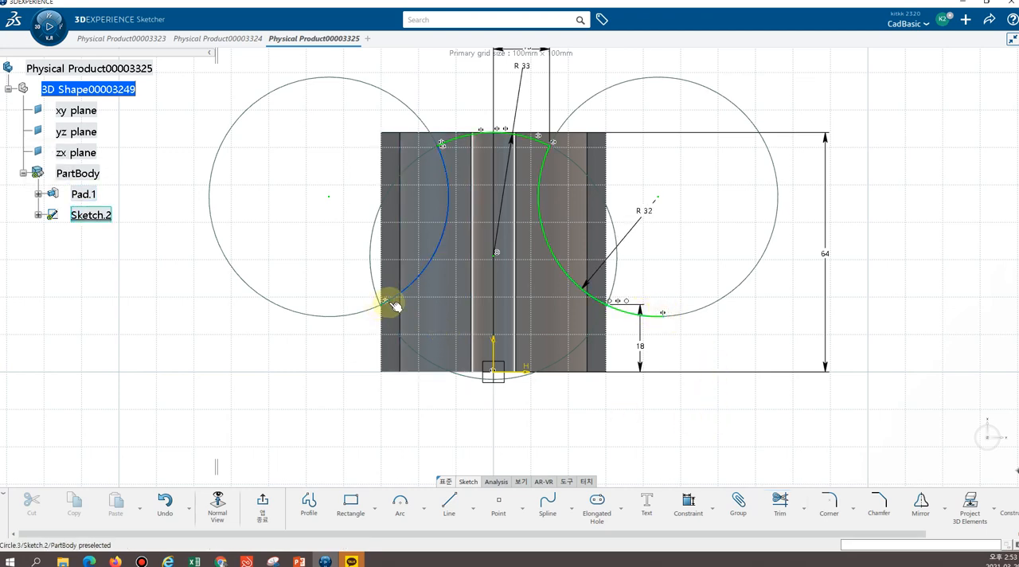
{"action": "left_click", "coordinate": [779, 501]}
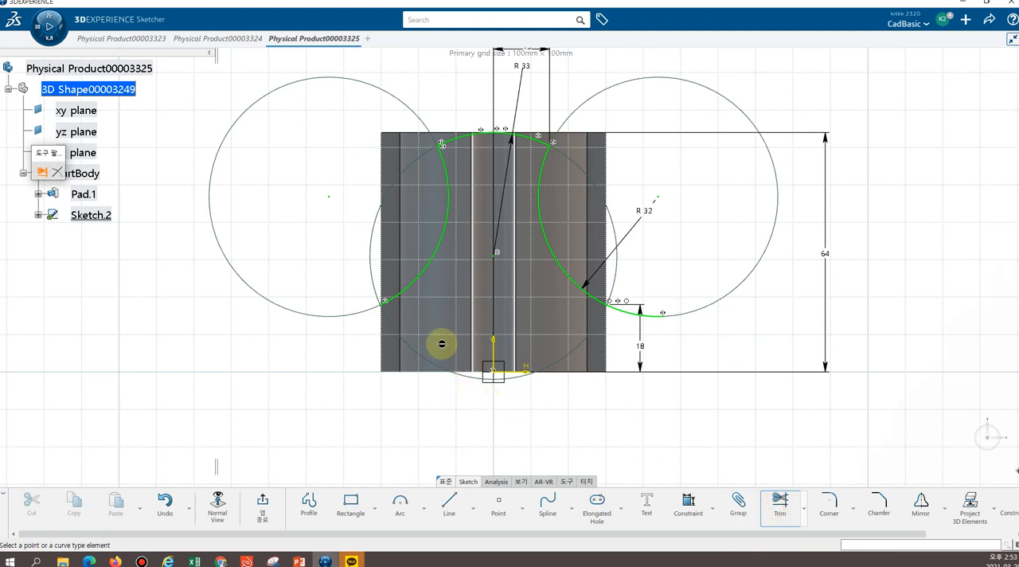
{"action": "left_click", "coordinate": [390, 297]}
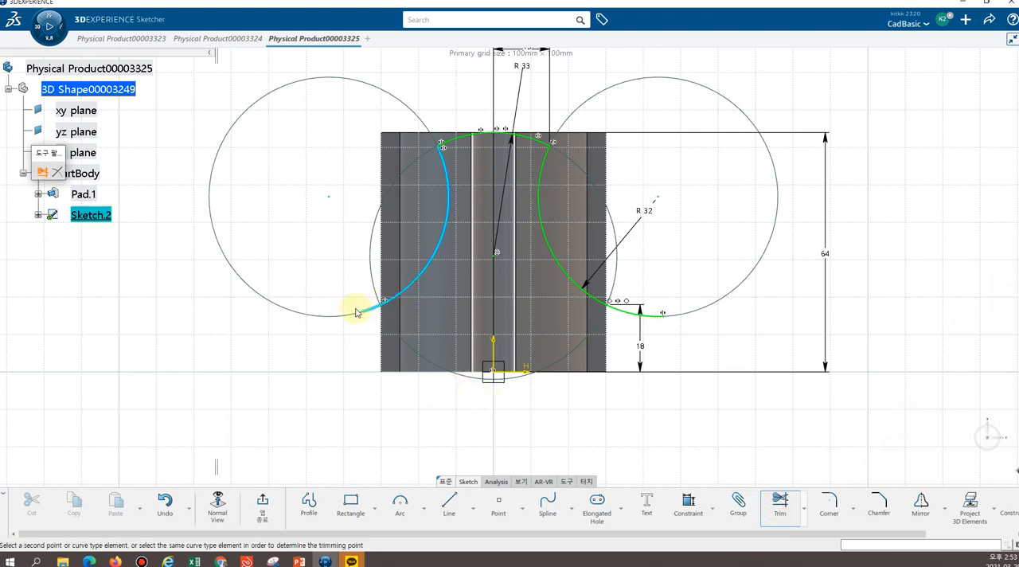
{"action": "left_click", "coordinate": [296, 313]}
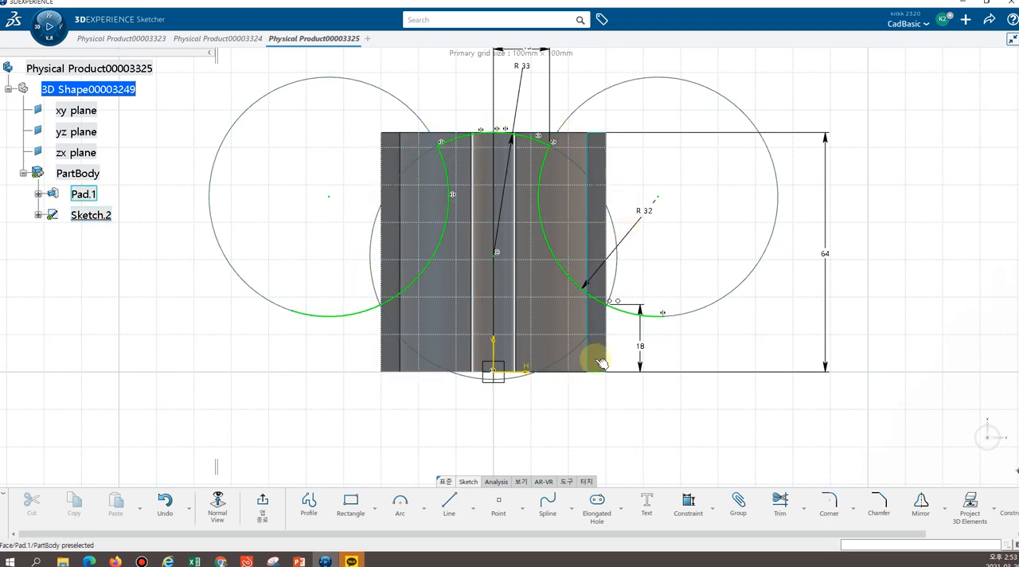
Exit the sketch and start a Pocket from the mirrored two-arc profile
{"action": "left_click", "coordinate": [262, 505]}
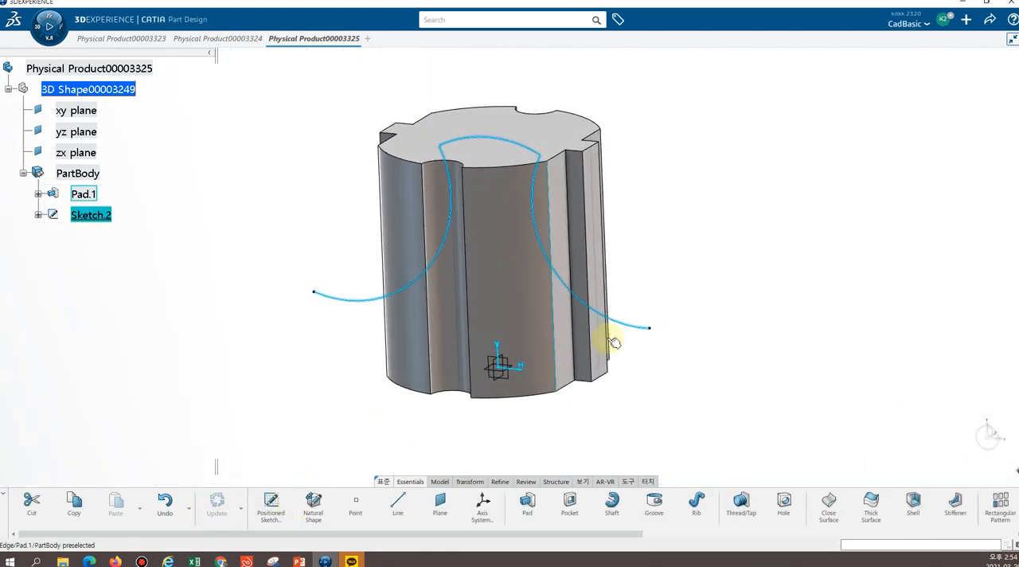
{"action": "mouse_move", "coordinate": [720, 235]}
{"action": "middle_mouse_down"}
{"action": "mouse_move", "coordinate": [578, 308]}
{"action": "mouse_move", "coordinate": [661, 216]}
{"action": "mouse_move", "coordinate": [603, 302]}
{"action": "mouse_move", "coordinate": [710, 229]}
{"action": "middle_mouse_up"}
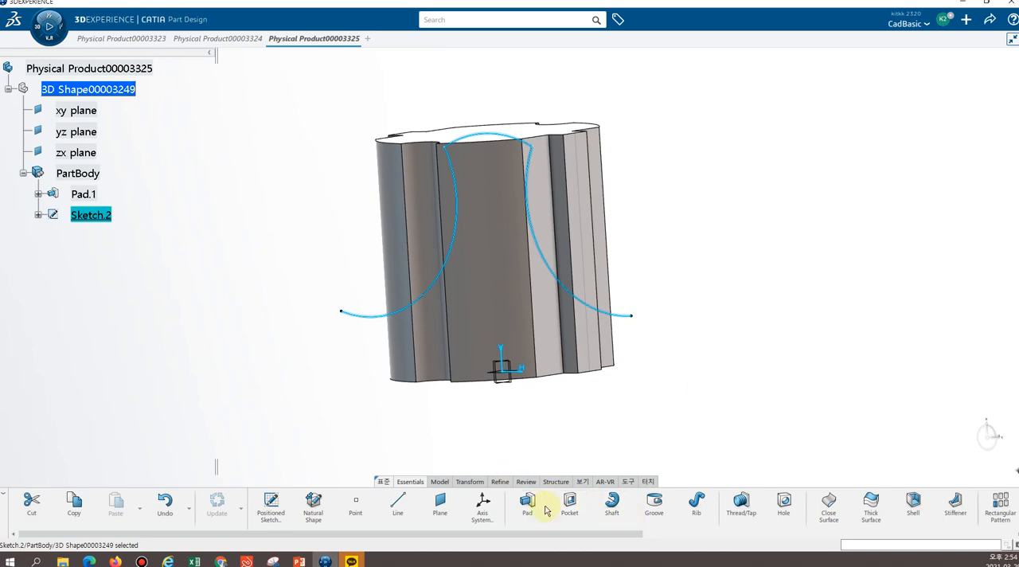
{"action": "left_click", "coordinate": [571, 511]}
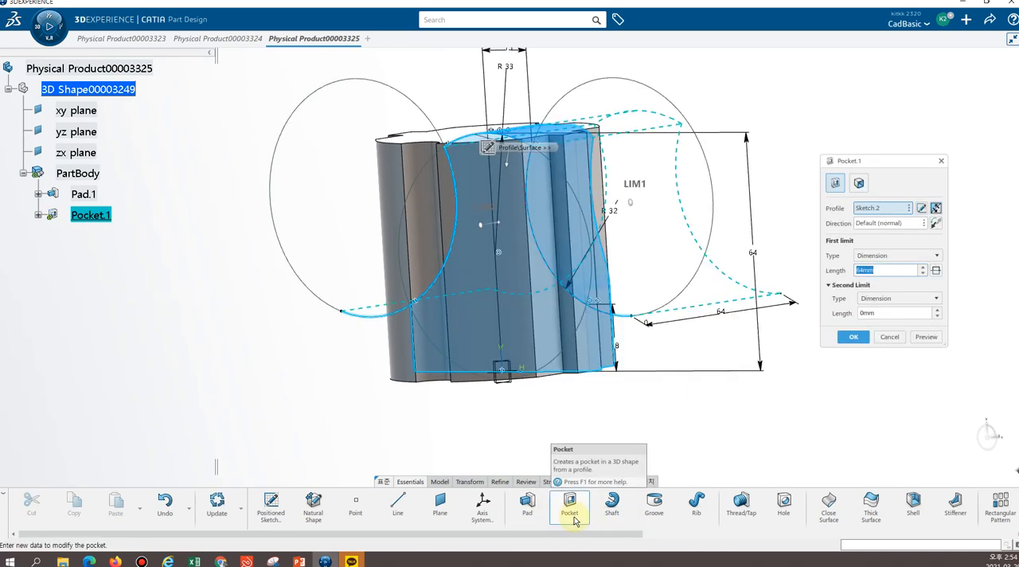
{"action": "middle_click_drag", "start_coordinate": [780, 118], "coordinate": [496, 355]}
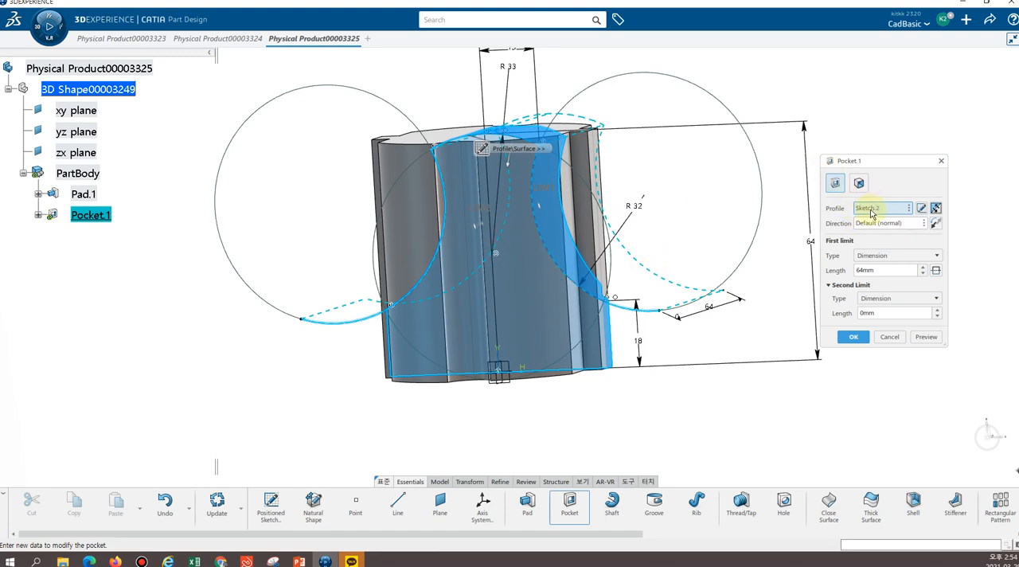
Reverse the side of the pocket so it removes the material outside the arc profile
{"action": "left_click", "coordinate": [936, 209]}
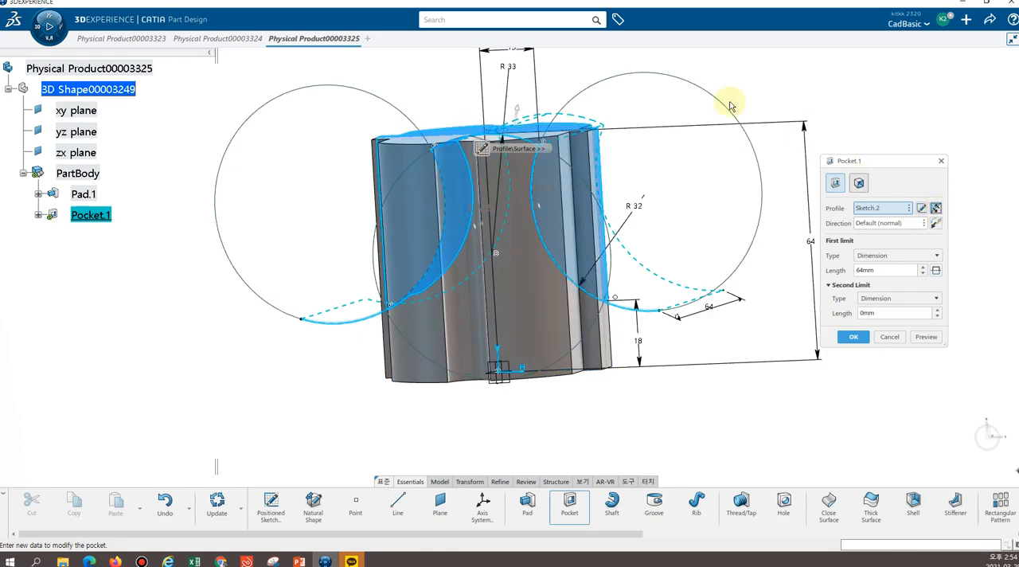
{"action": "middle_click_drag", "start_coordinate": [295, 164], "coordinate": [358, 137]}
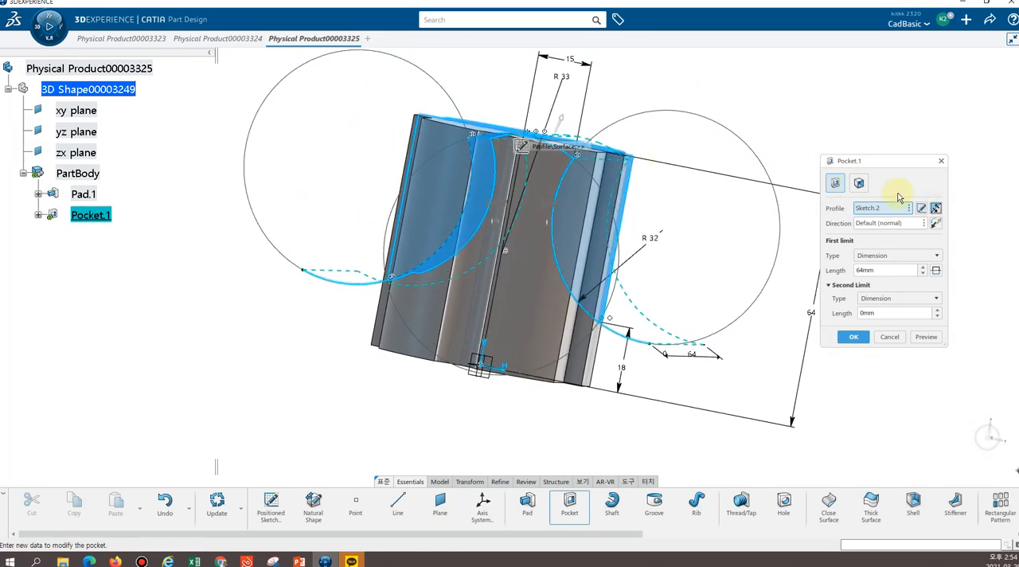
{"action": "left_click", "coordinate": [936, 209]}
{"action": "left_click", "coordinate": [936, 208]}
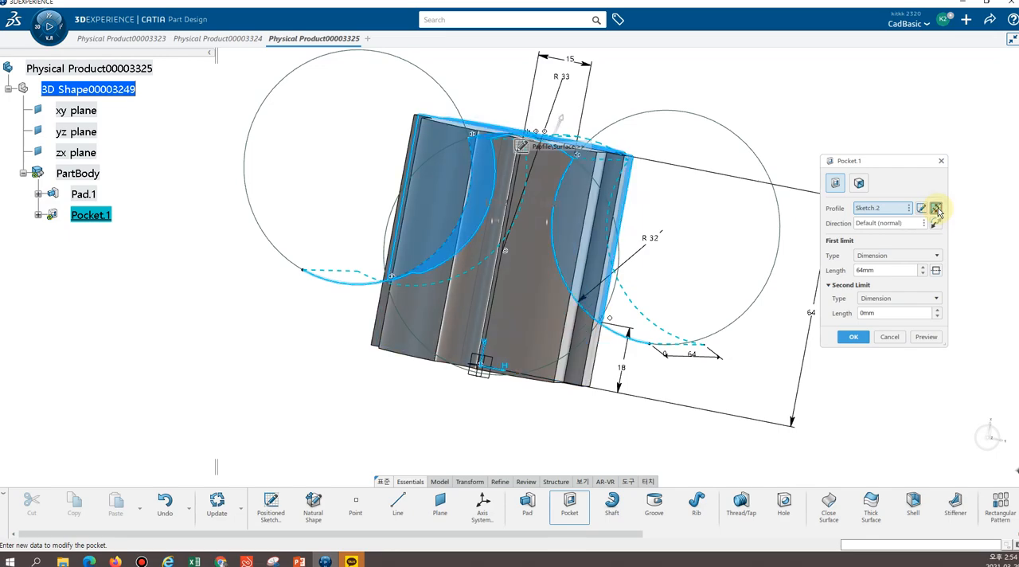
{"action": "middle_click_drag", "start_coordinate": [718, 98], "coordinate": [582, 150]}
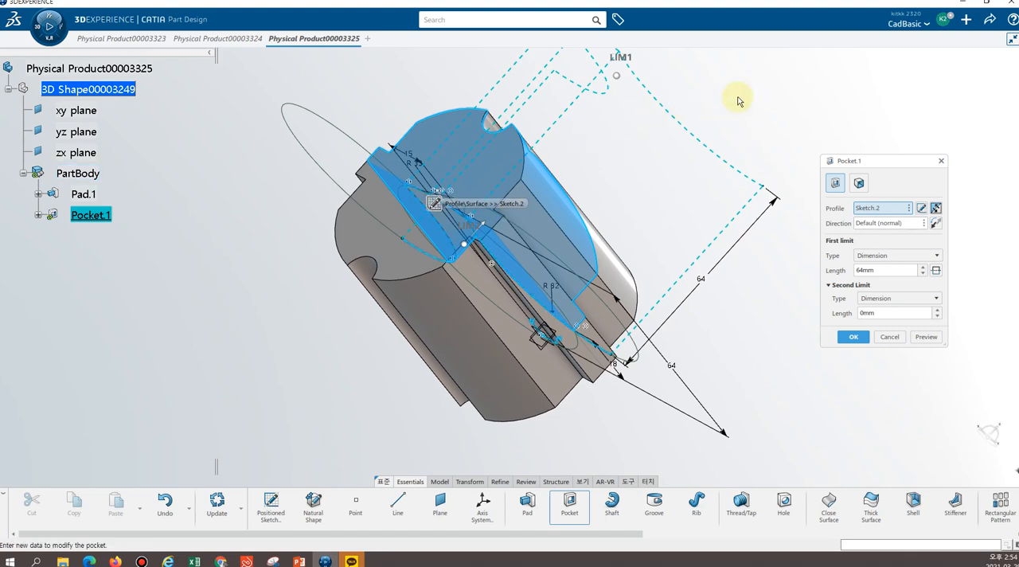
{"action": "middle_click_drag", "start_coordinate": [767, 107], "coordinate": [768, 101]}
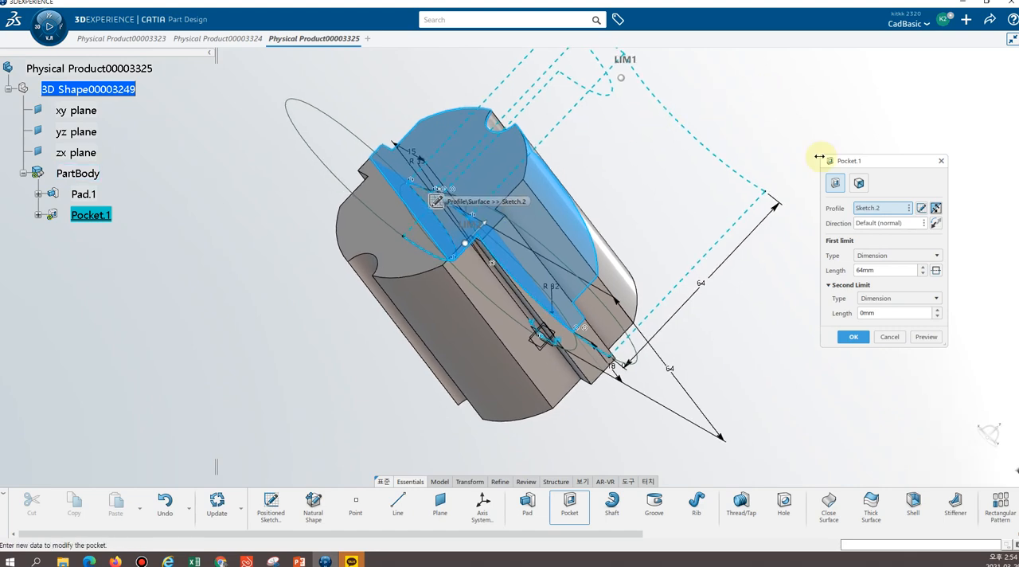
Extend the pocket equally to both sides of the sketch plane and lengthen its first limit to 70 mm
{"action": "left_click", "coordinate": [938, 271]}
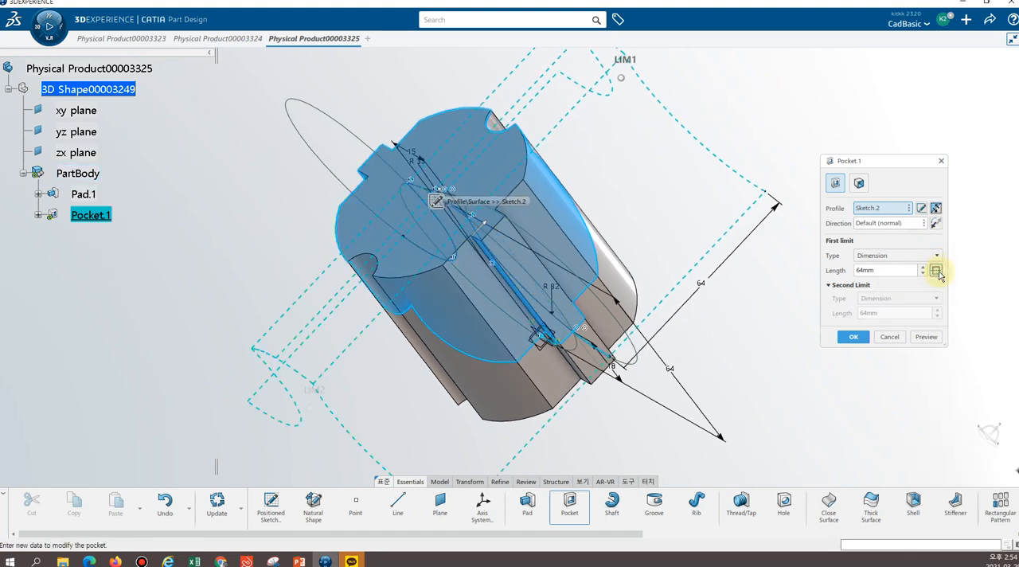
{"action": "middle_click_drag", "start_coordinate": [768, 321], "coordinate": [666, 125]}
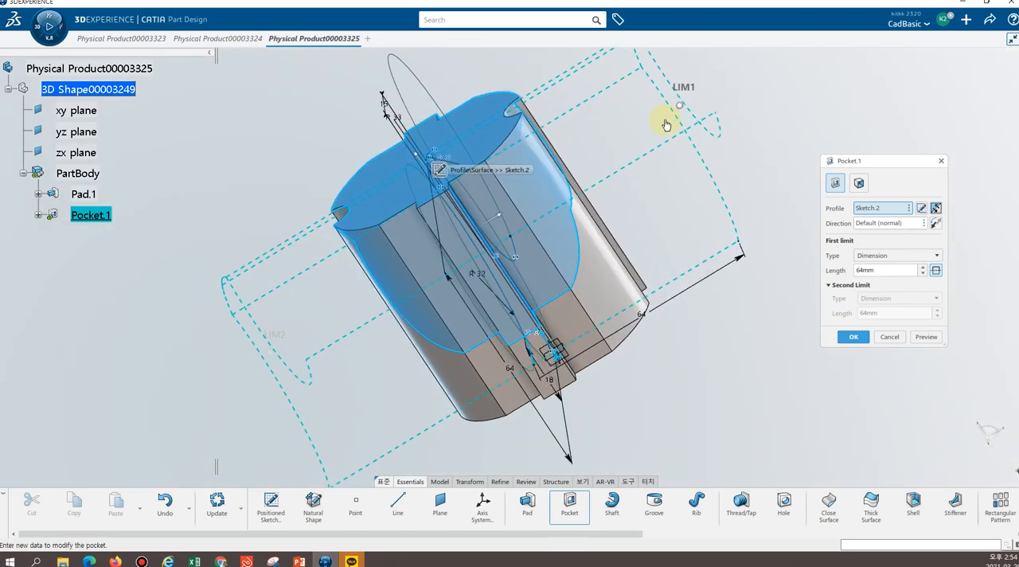
{"action": "left_click_drag", "start_coordinate": [680, 105], "coordinate": [716, 96]}
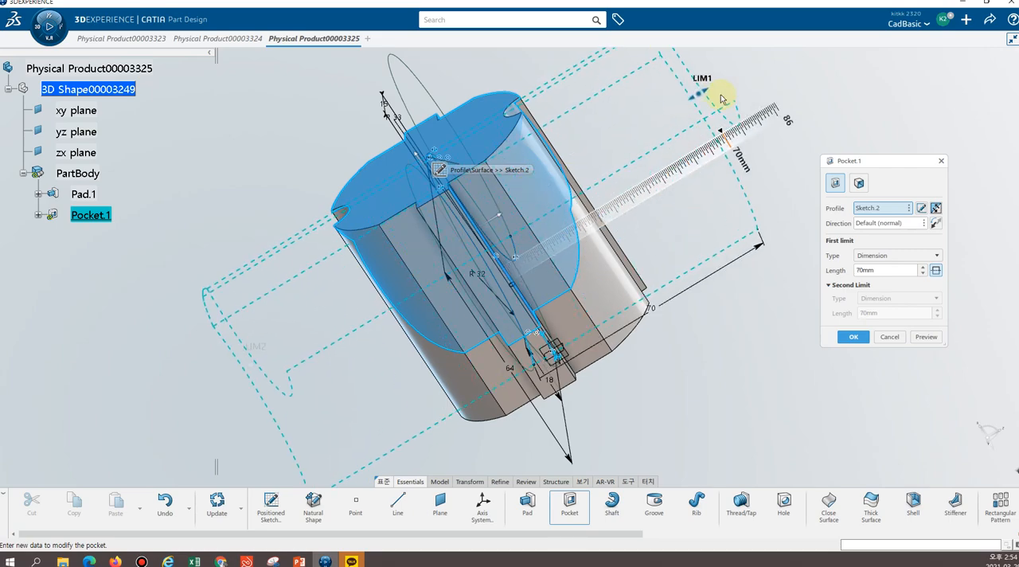
{"action": "middle_click_drag", "start_coordinate": [693, 345], "coordinate": [905, 262]}
Try the Up to last type for the pocket's first limit, and return the type to Dimension
{"action": "left_click", "coordinate": [903, 256]}
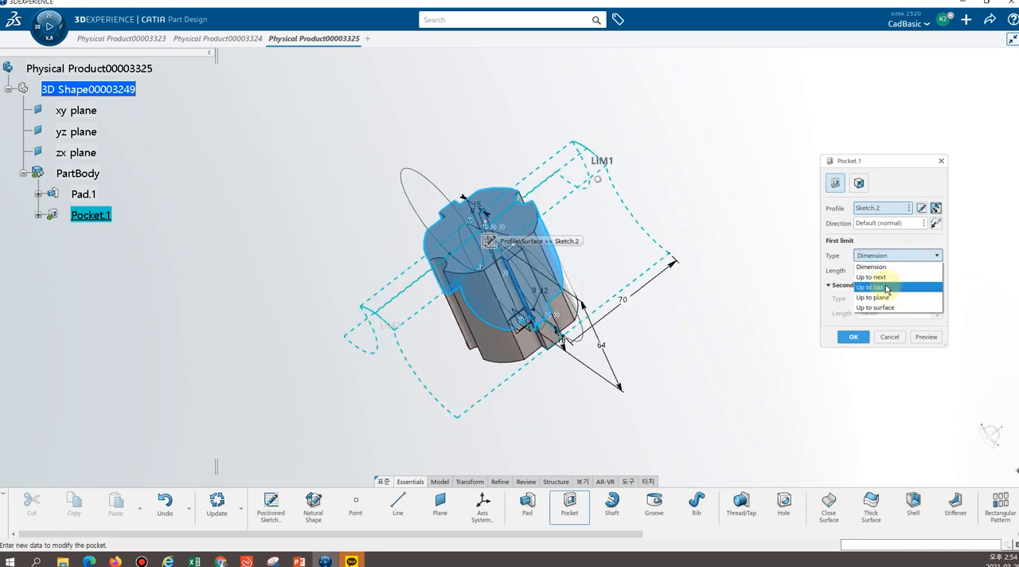
{"action": "left_click", "coordinate": [885, 288]}
{"action": "middle_click_drag", "start_coordinate": [707, 207], "coordinate": [684, 250]}
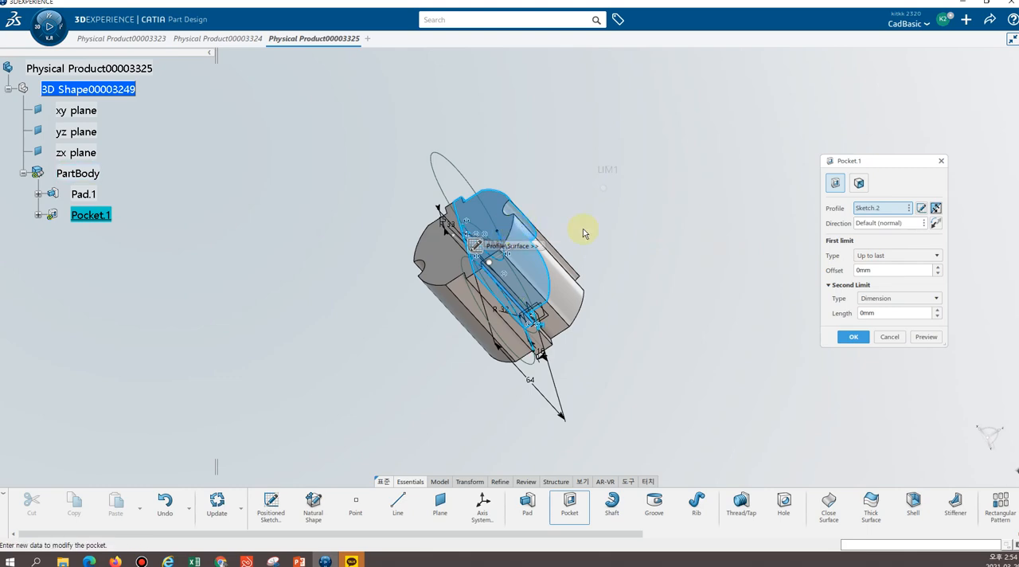
{"action": "left_click", "coordinate": [875, 255]}
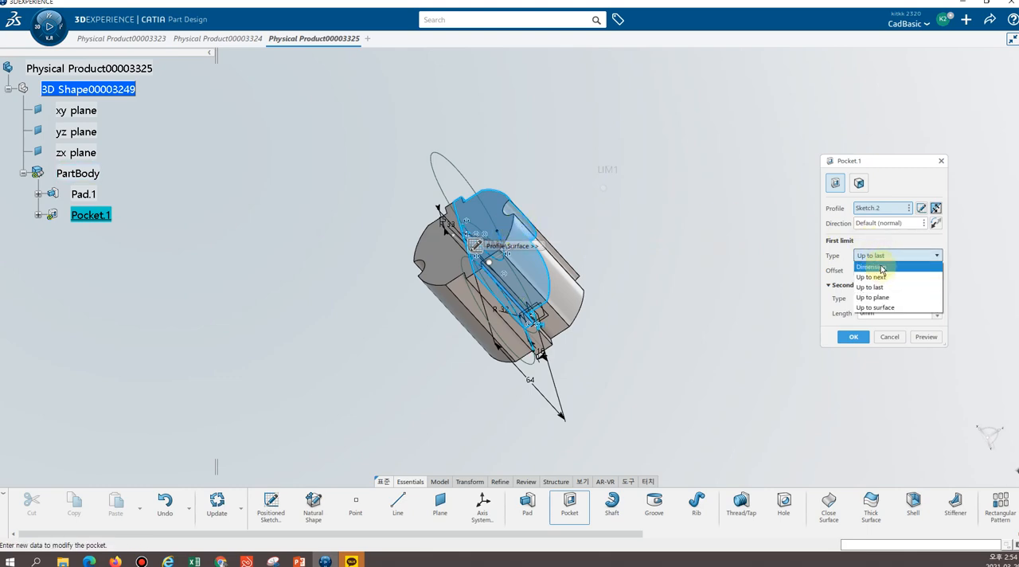
{"action": "left_click", "coordinate": [879, 268]}
{"action": "middle_click_drag", "start_coordinate": [727, 244], "coordinate": [748, 221]}
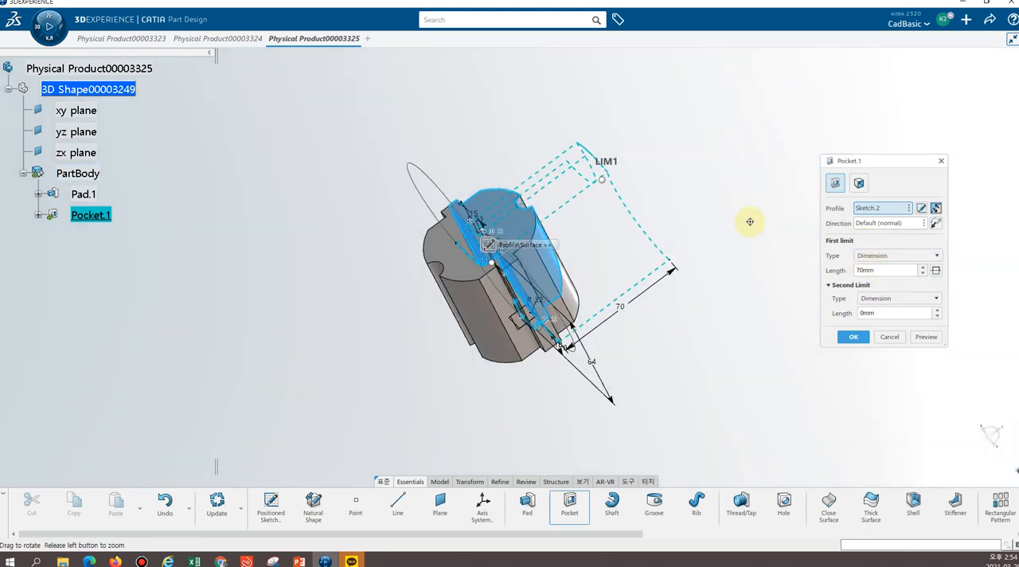
Make the pocket symmetric about the sketch plane with a length of 75 mm per side and create it
{"action": "left_click", "coordinate": [936, 271]}
{"action": "middle_click_drag", "start_coordinate": [814, 289], "coordinate": [620, 193]}
{"action": "left_click_drag", "start_coordinate": [577, 209], "coordinate": [651, 199]}
{"action": "middle_click_drag", "start_coordinate": [690, 368], "coordinate": [628, 341]}
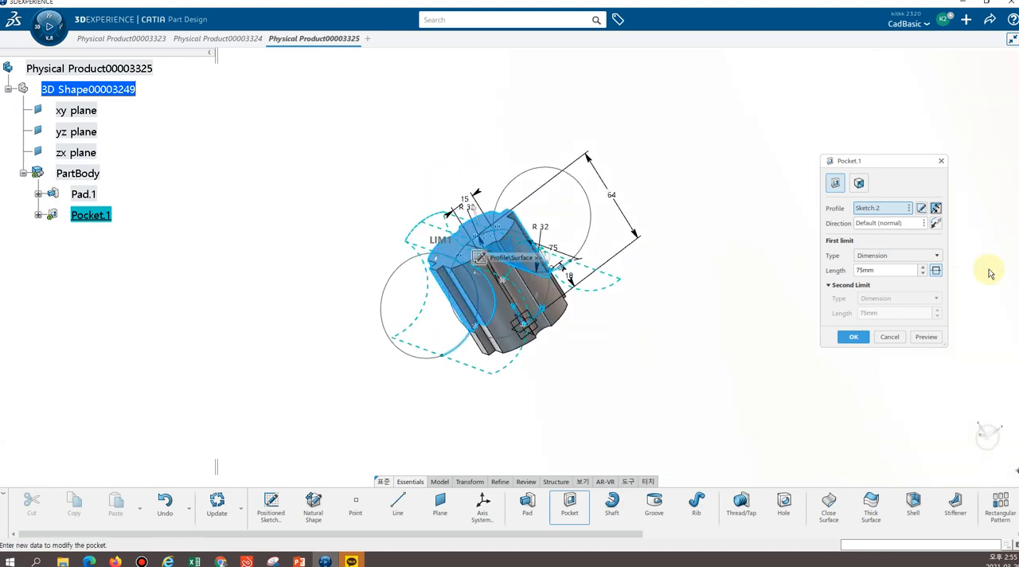
{"action": "left_click", "coordinate": [853, 337]}
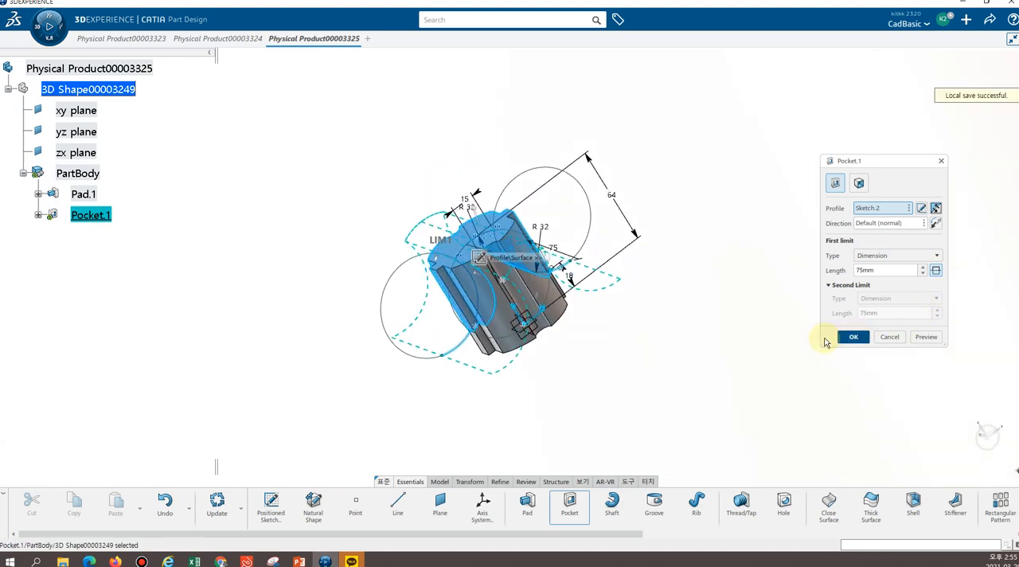
{"action": "left_click", "coordinate": [704, 319]}
{"action": "middle_click_drag", "start_coordinate": [642, 350], "coordinate": [630, 259]}
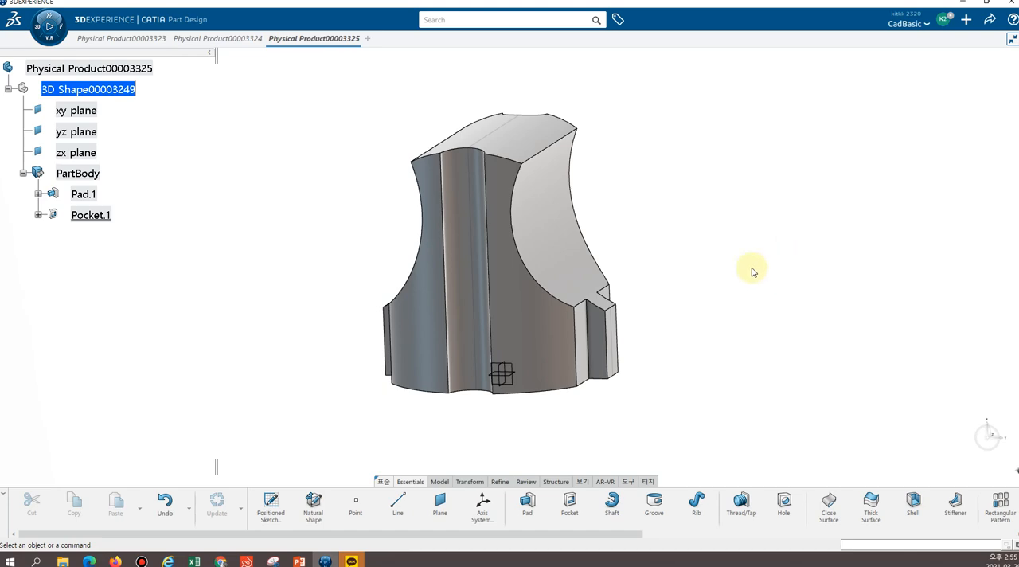
{"action": "middle_click_drag", "start_coordinate": [711, 249], "coordinate": [658, 255]}
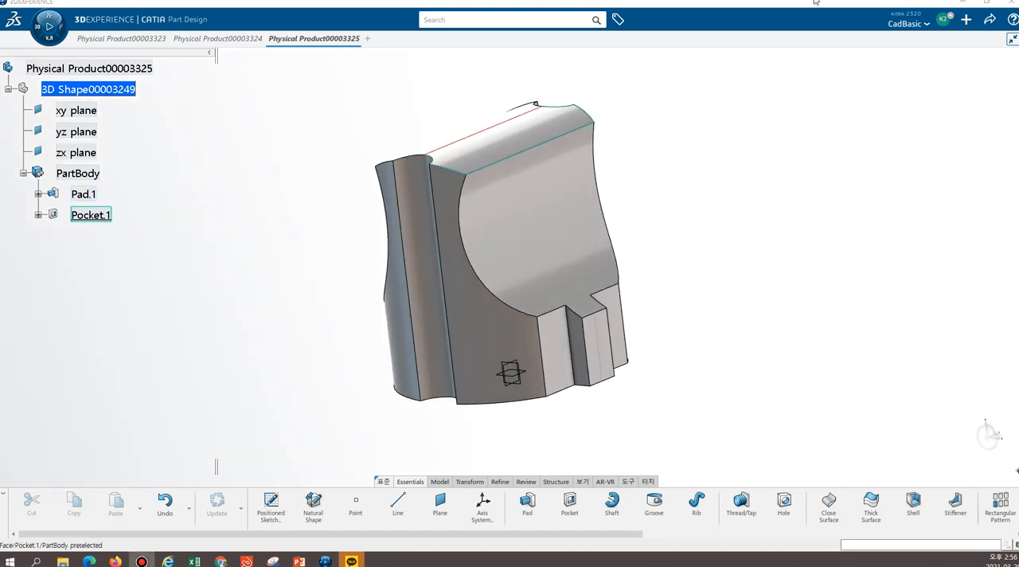
{"action": "middle_click_drag", "start_coordinate": [298, 146], "coordinate": [487, 199]}
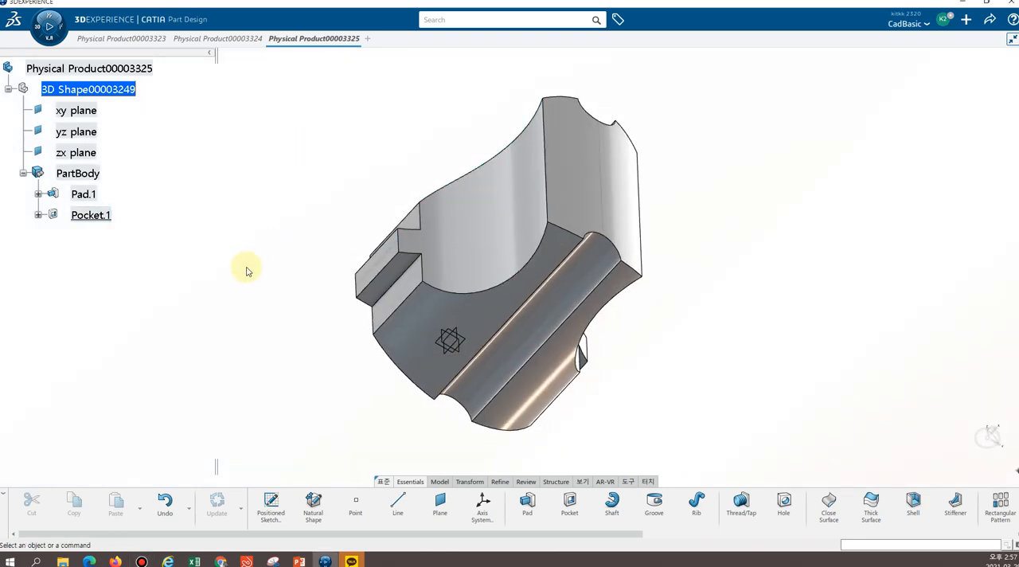
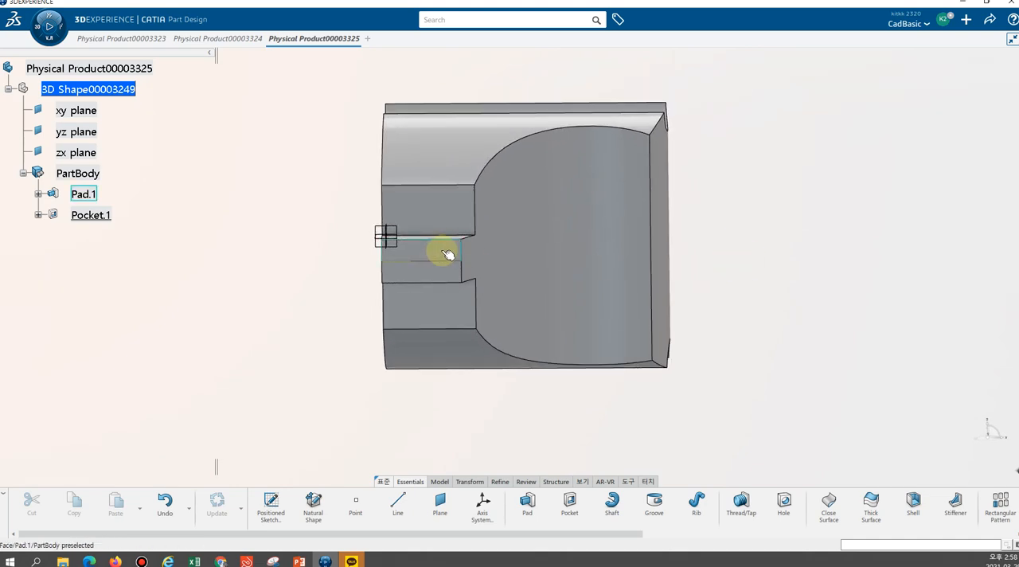
Start a positioned sketch on the narrow flat face of the pad in the middle of the plug body
{"action": "left_click", "coordinate": [275, 508]}
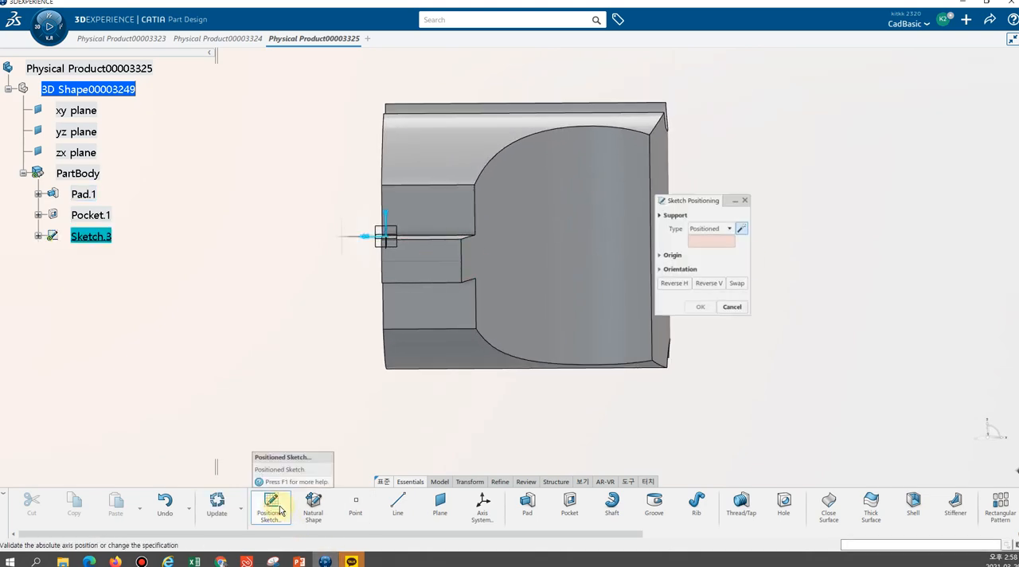
{"action": "left_click", "coordinate": [440, 257]}
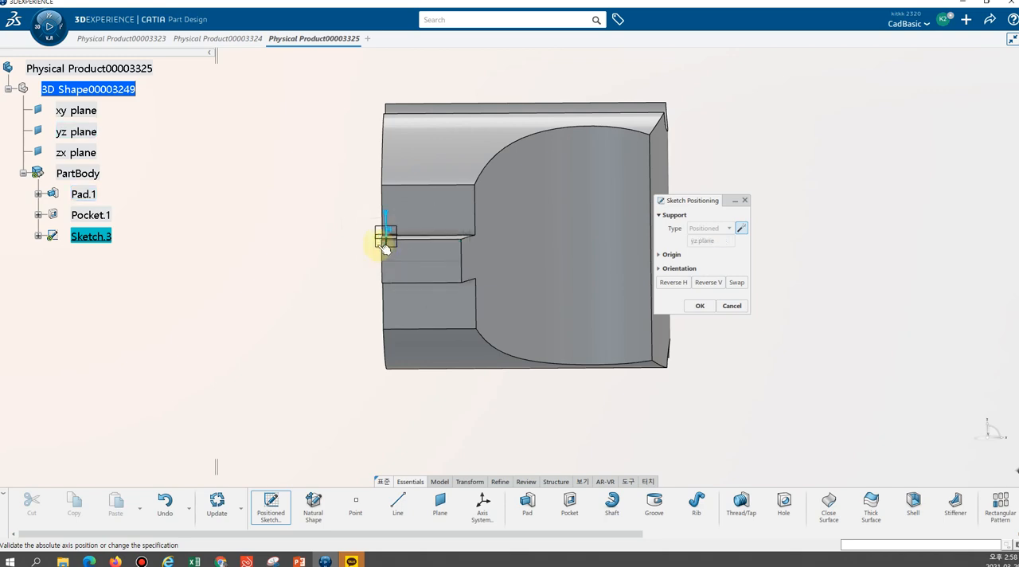
{"action": "left_click", "coordinate": [390, 261]}
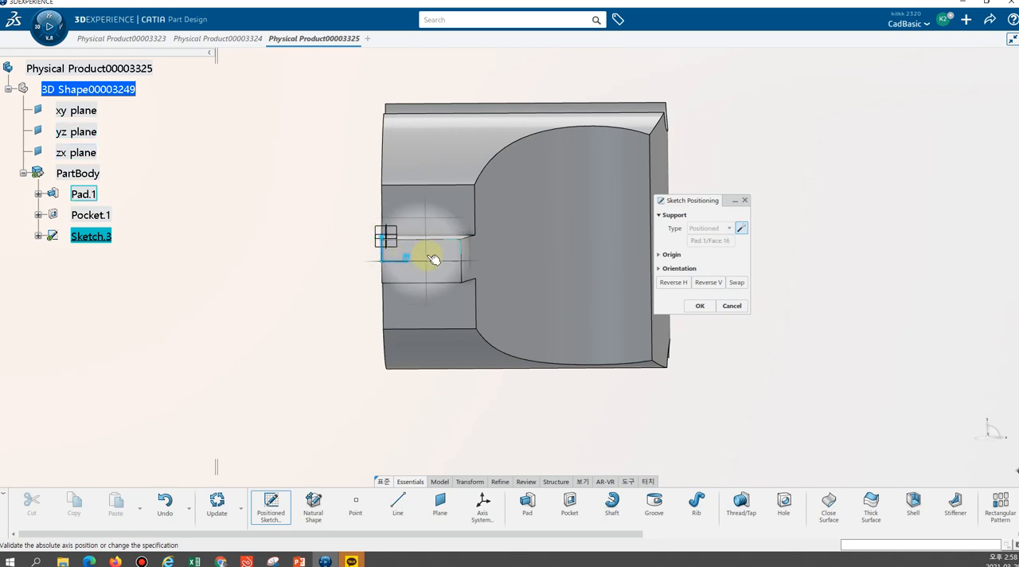
{"action": "left_click", "coordinate": [700, 305]}
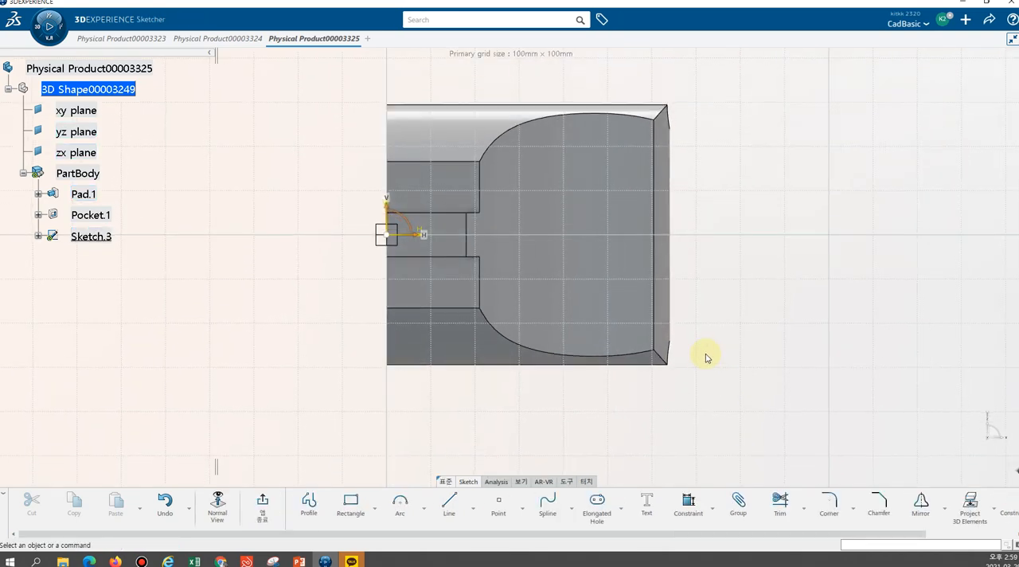
Sketch a downward-bulging arc of about 22.5 mm radius centred above the plug body and dipping across its upper edge
{"action": "middle_click_drag", "start_coordinate": [742, 230], "coordinate": [705, 309]}
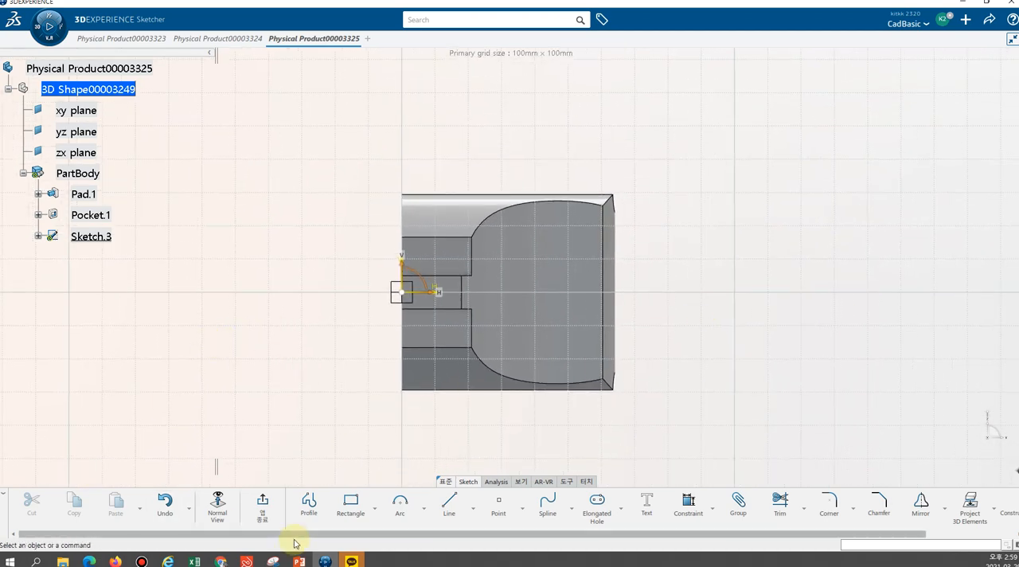
{"action": "left_click", "coordinate": [400, 503]}
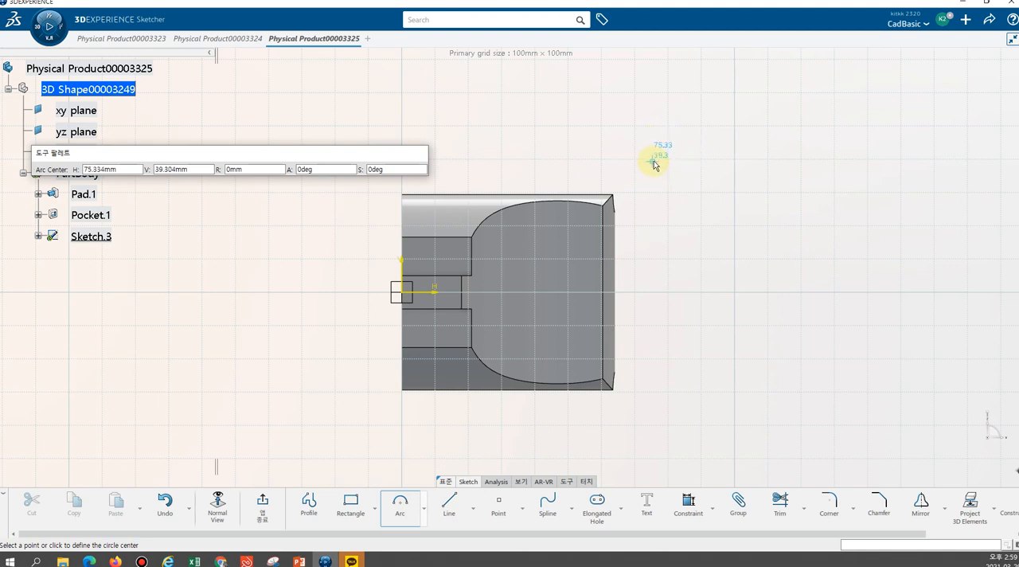
{"action": "left_click", "coordinate": [595, 143]}
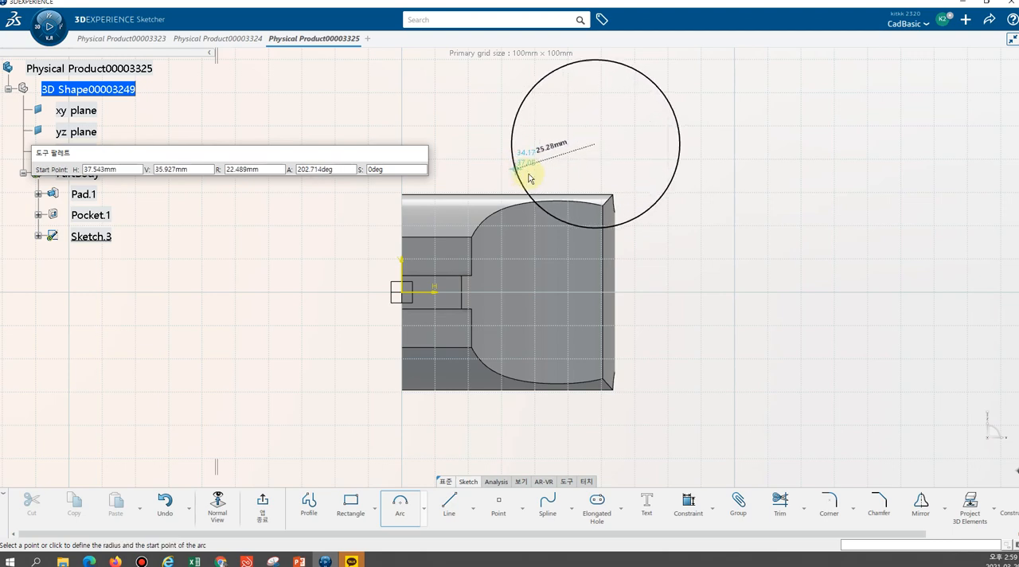
{"action": "left_click", "coordinate": [526, 169]}
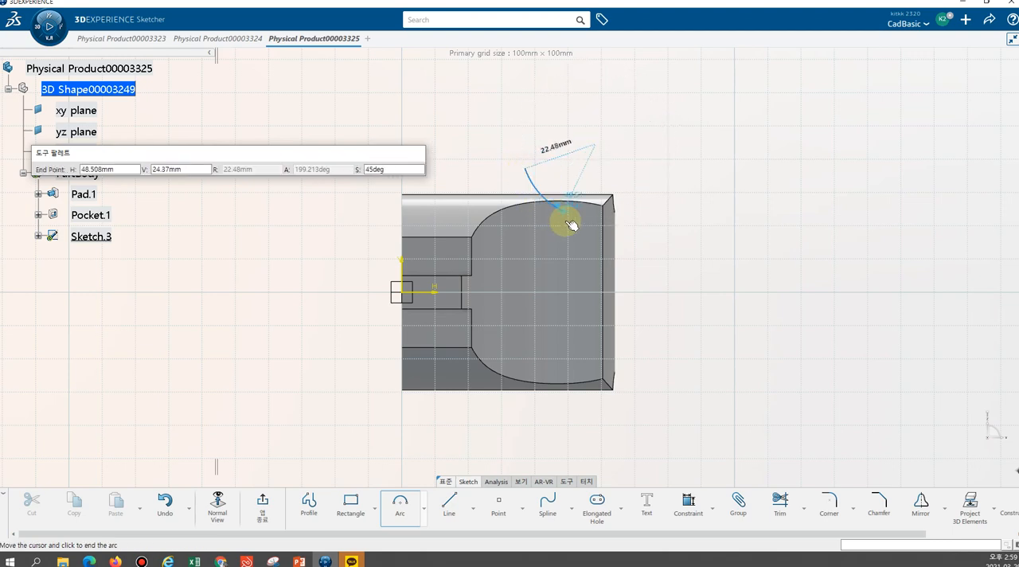
{"action": "left_click", "coordinate": [677, 212]}
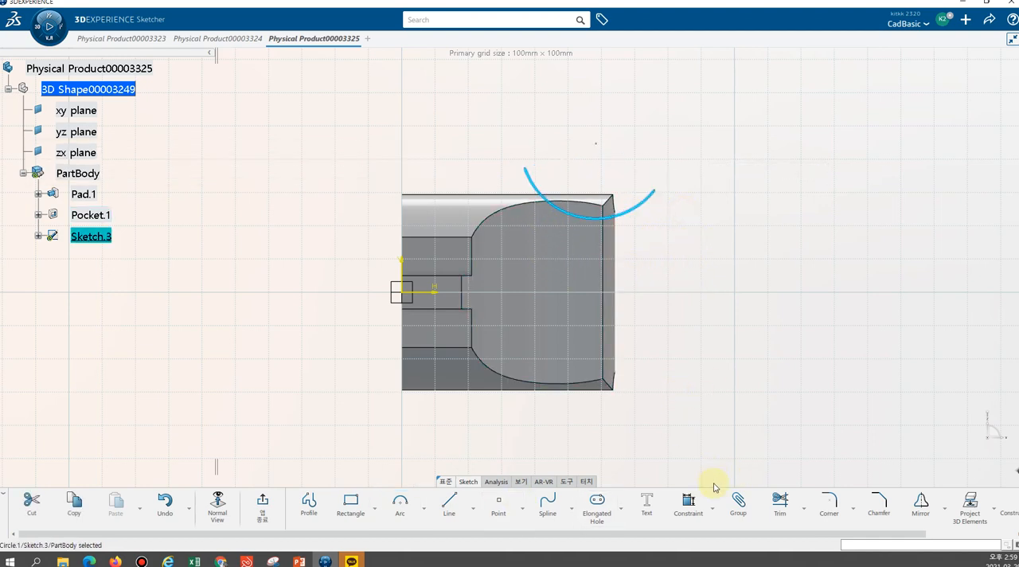
Dimension the arc's radius and set it to 30 mm
{"action": "left_click", "coordinate": [688, 501]}
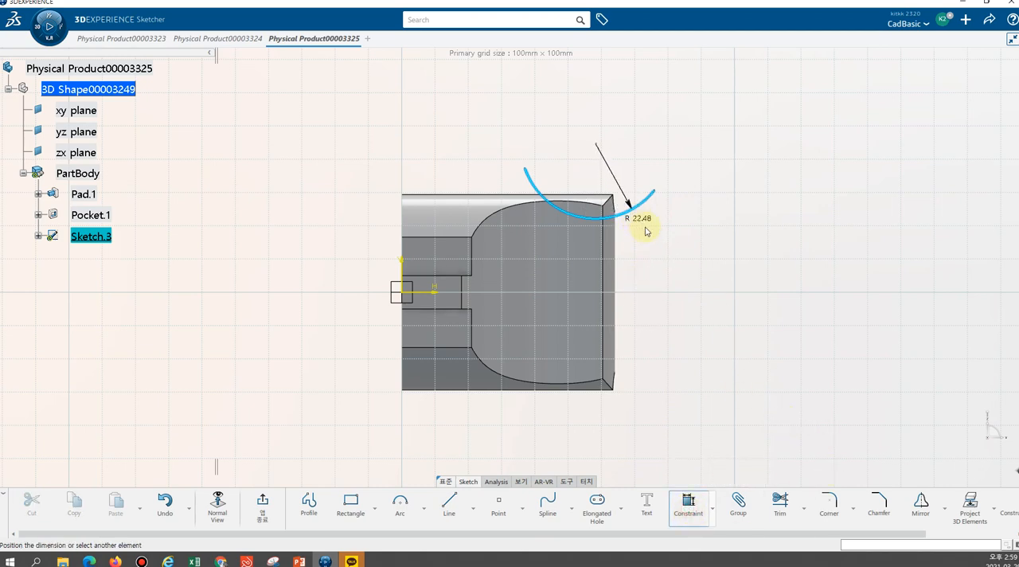
{"action": "left_click", "coordinate": [654, 263]}
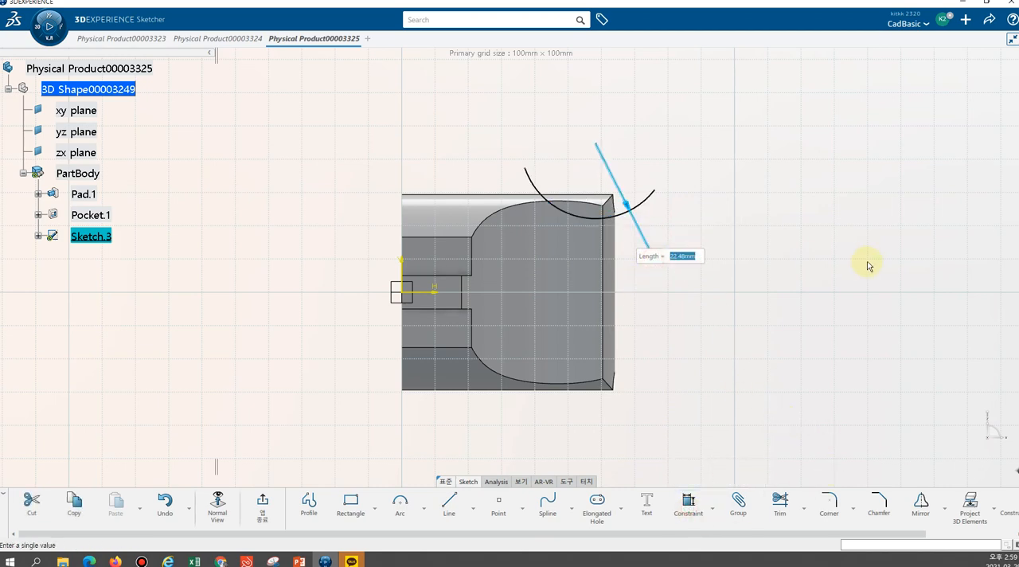
{"action": "key", "text": "Return"}
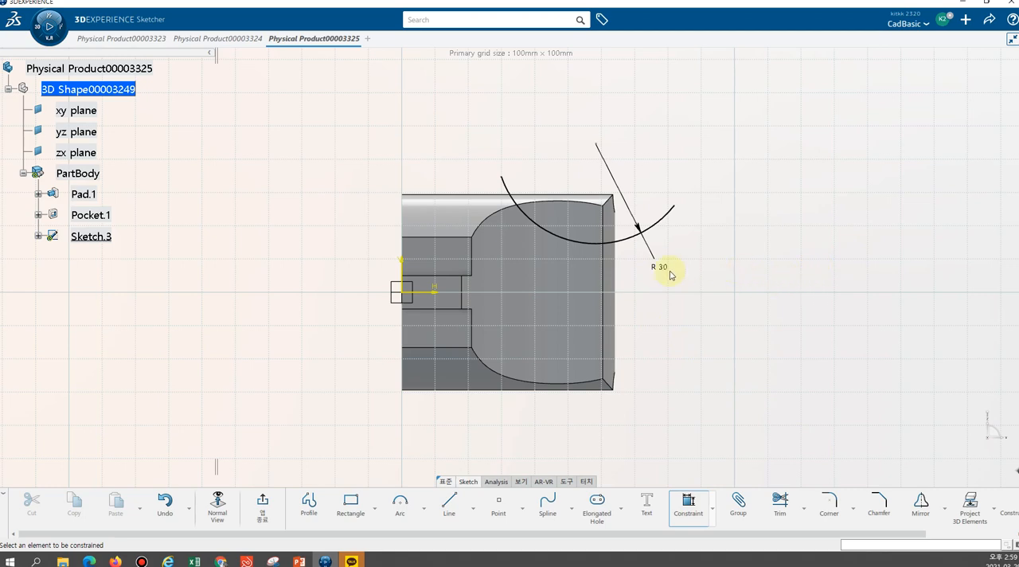
Constrain the arc's center 47.5 mm from the vertical sketch axis and 42 mm from the horizontal sketch axis
{"action": "left_click", "coordinate": [595, 144]}
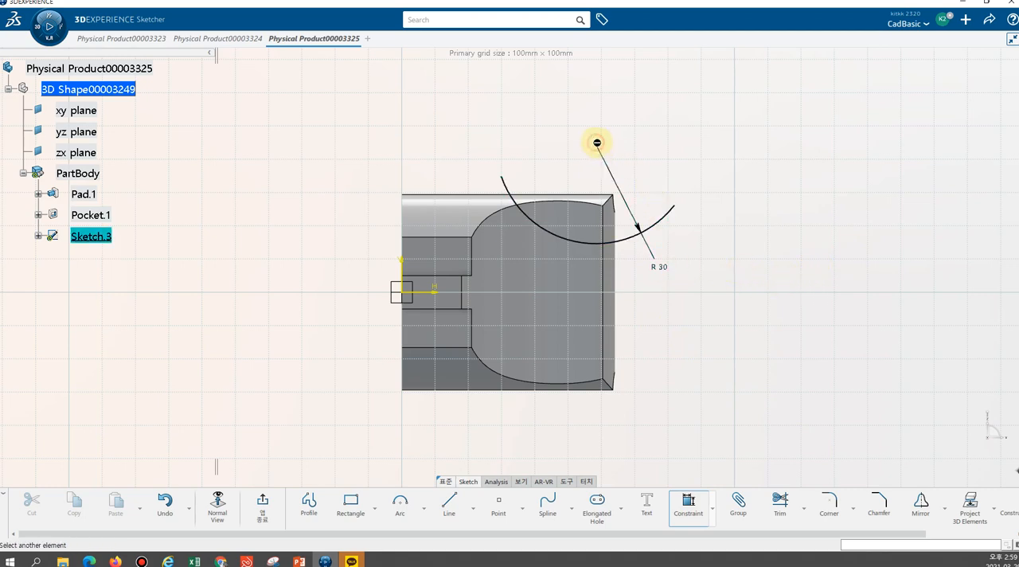
{"action": "left_click", "coordinate": [408, 287]}
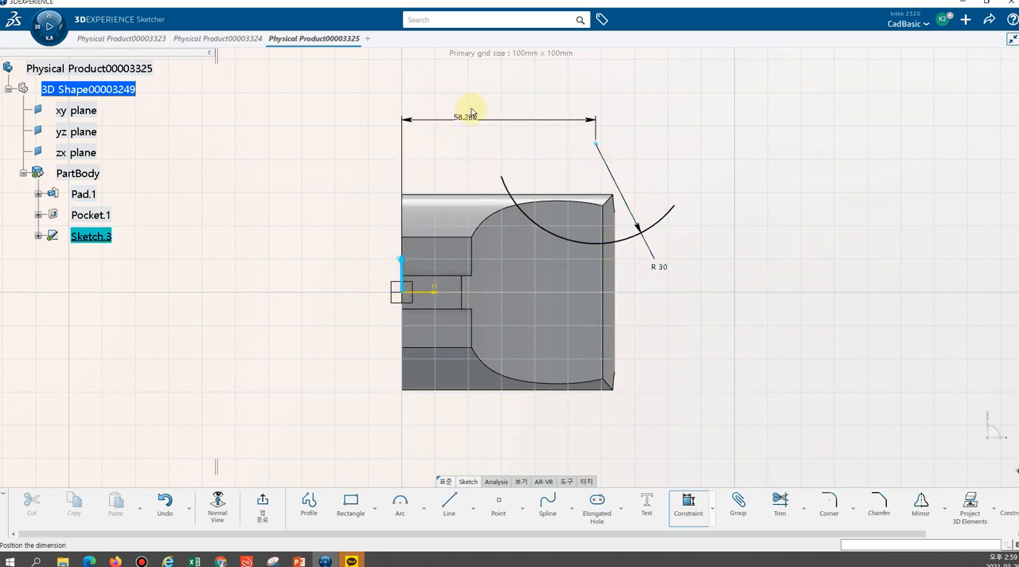
{"action": "left_click", "coordinate": [471, 110]}
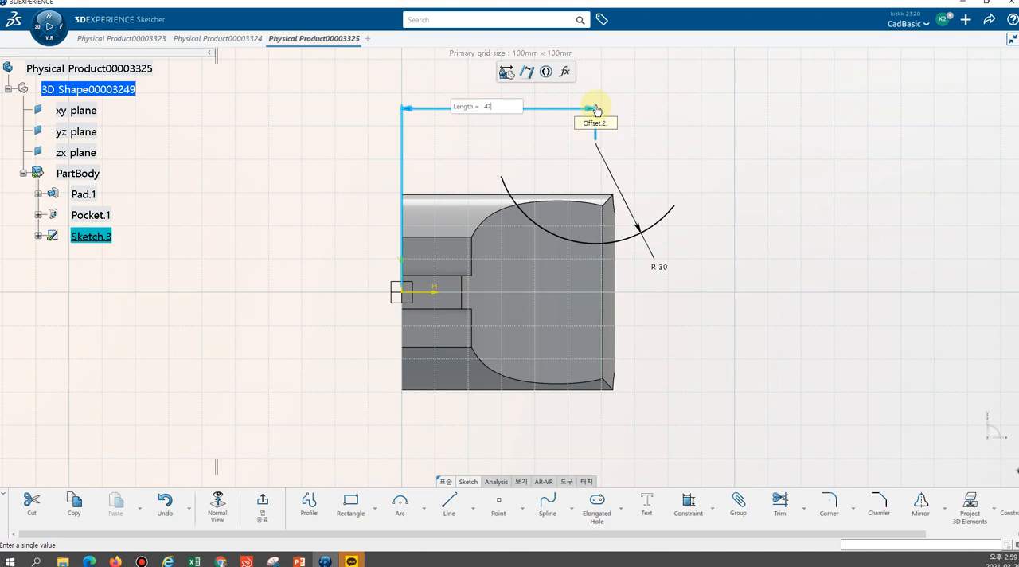
{"action": "key", "text": "Return"}
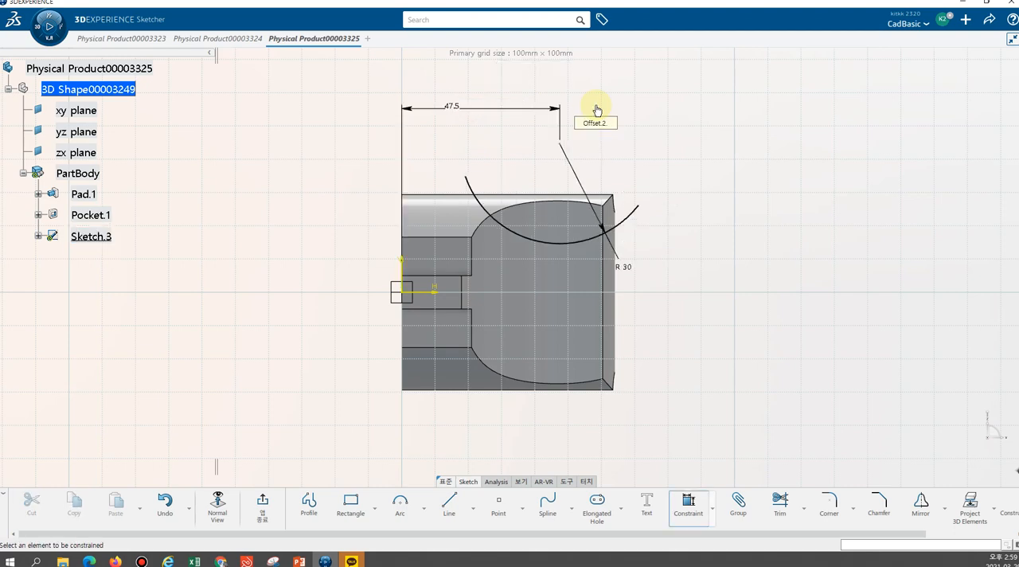
{"action": "left_click", "coordinate": [560, 144]}
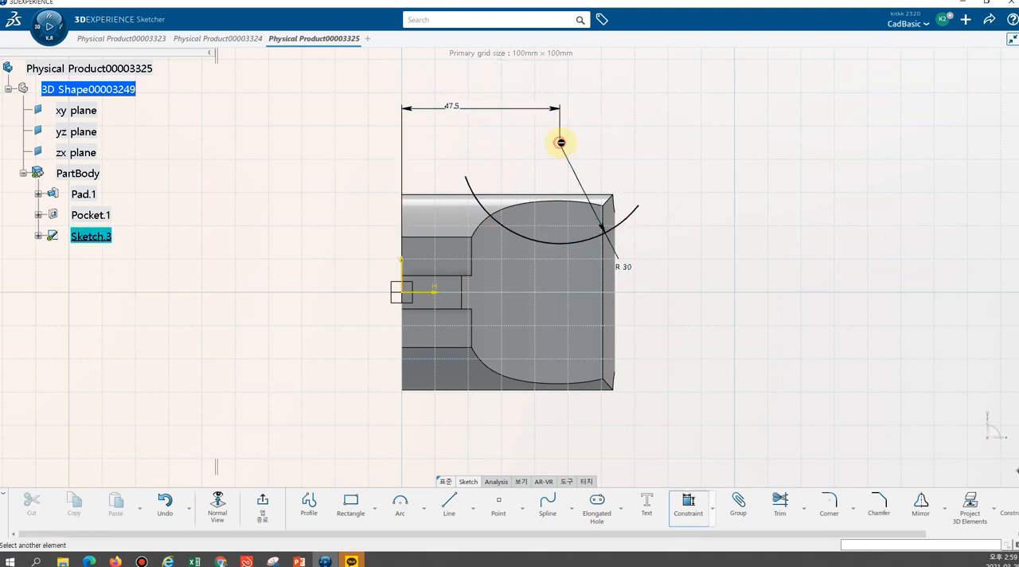
{"action": "left_click", "coordinate": [436, 296]}
{"action": "left_click", "coordinate": [702, 222]}
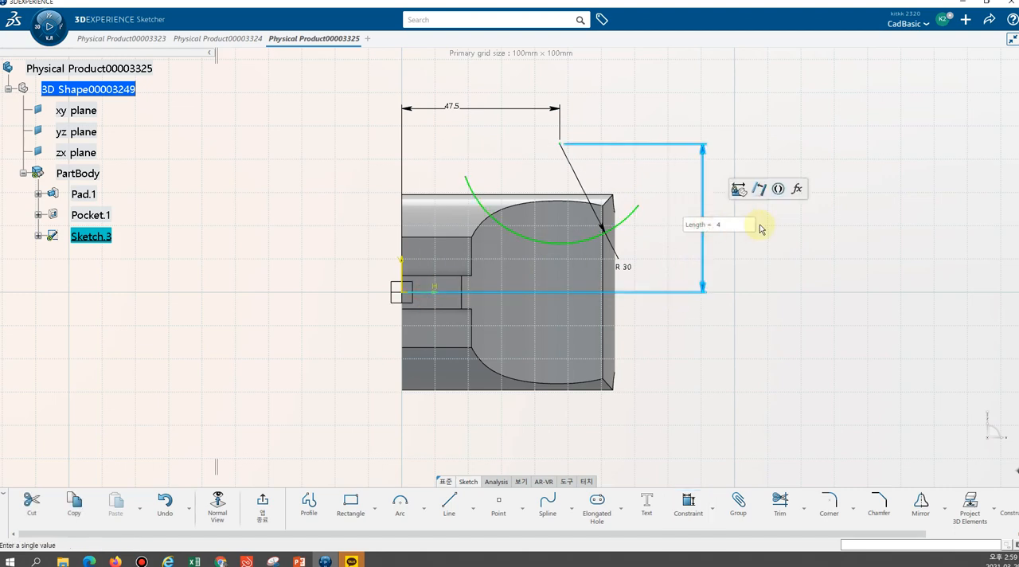
{"action": "key", "text": "Return"}
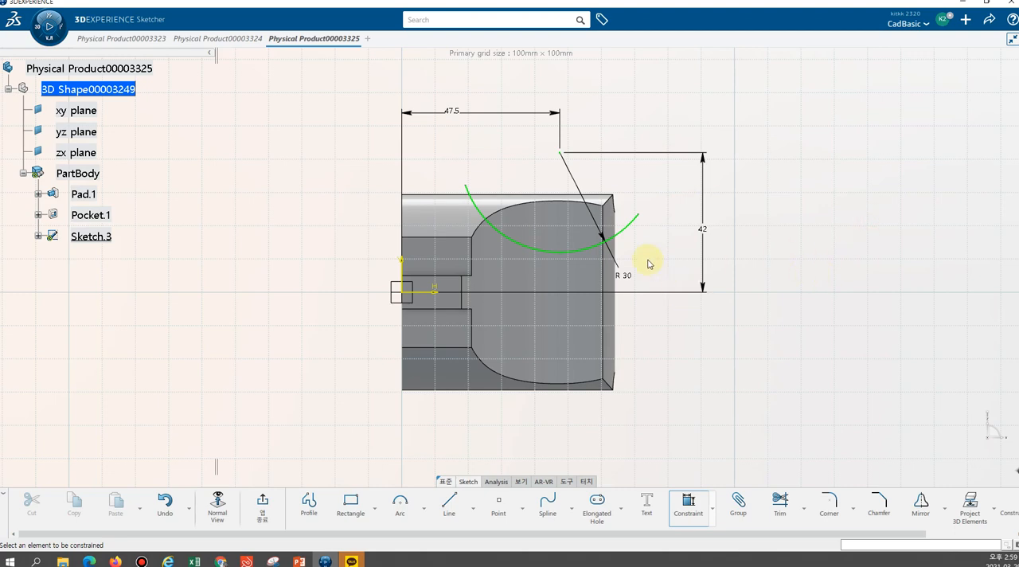
{"action": "left_click", "coordinate": [641, 216]}
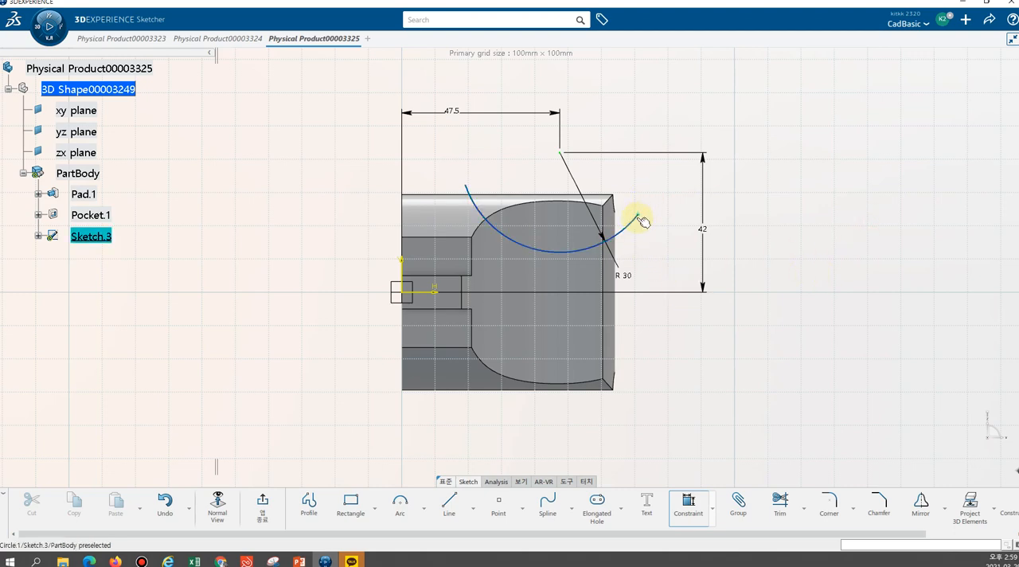
{"action": "left_click", "coordinate": [469, 189]}
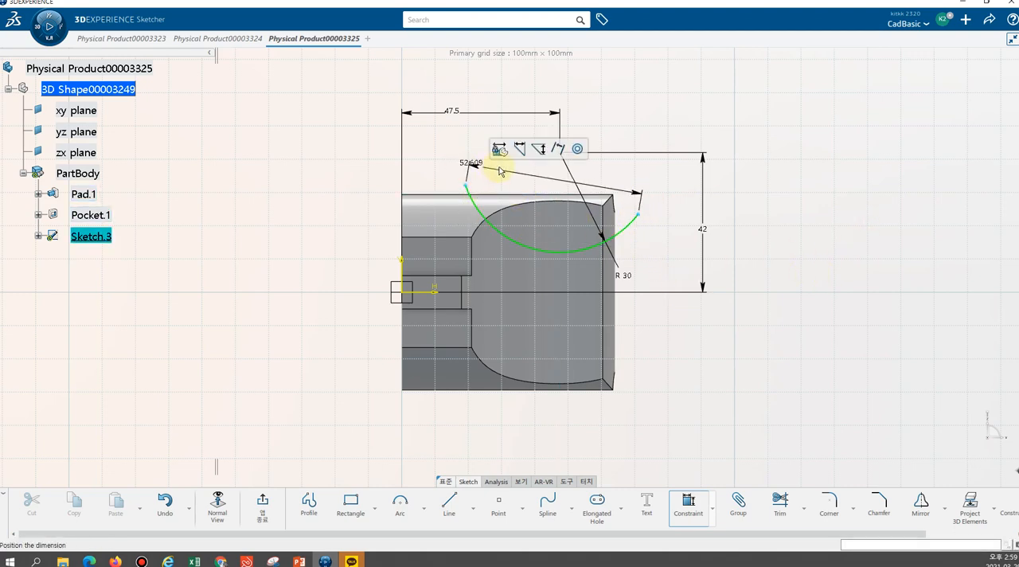
{"action": "key", "text": "Escape"}
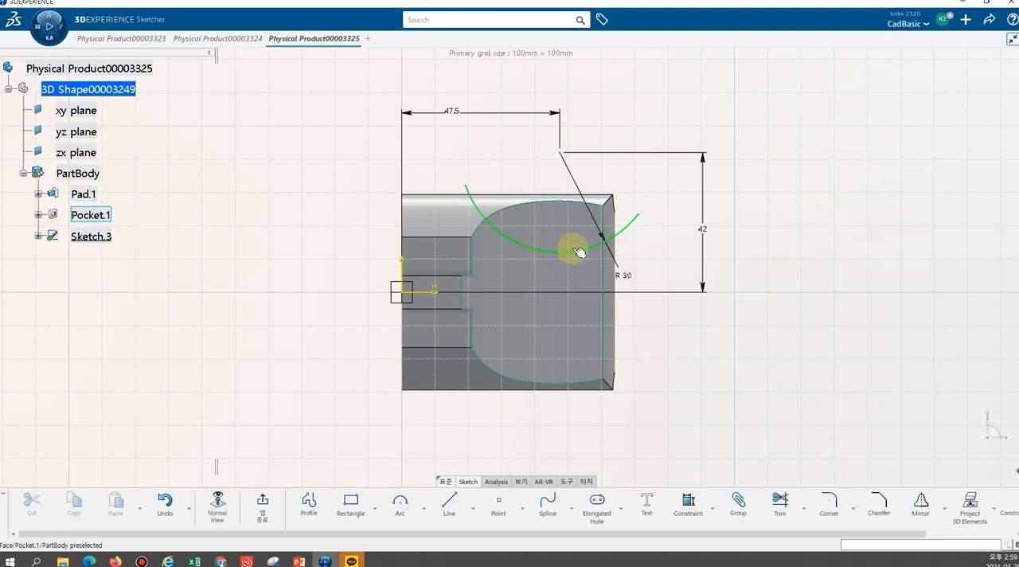
Extend both ends of the R30 arc with Trim so they reach well beyond the outline of the plug body
{"action": "left_click_drag", "start_coordinate": [574, 251], "coordinate": [796, 452]}
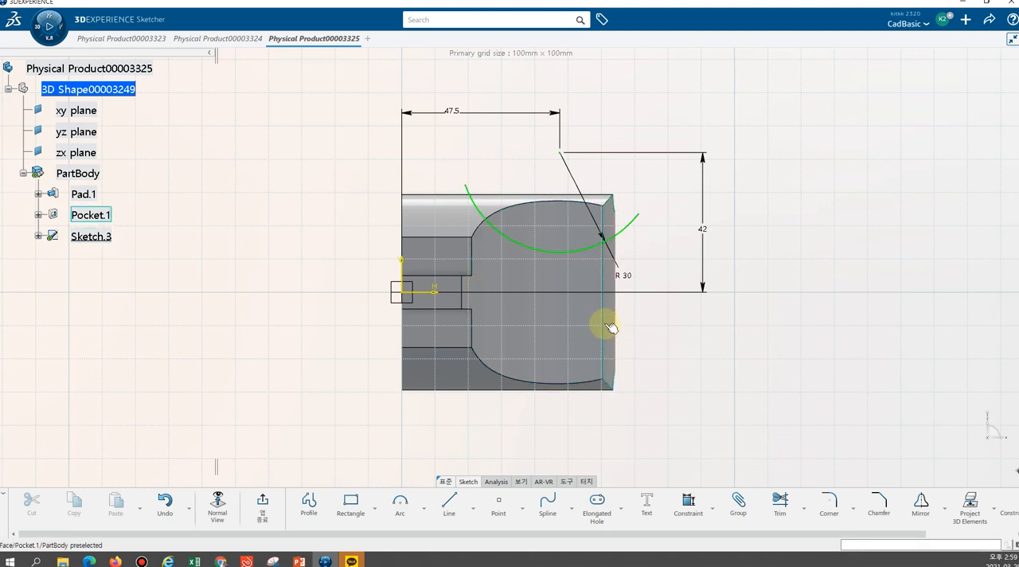
{"action": "left_click", "coordinate": [780, 501]}
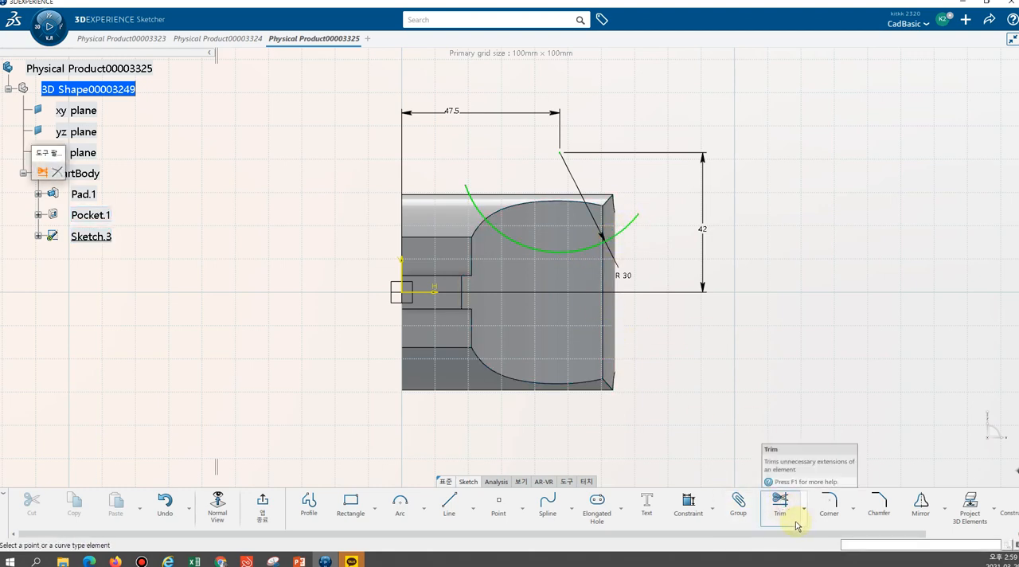
{"action": "left_click", "coordinate": [641, 221]}
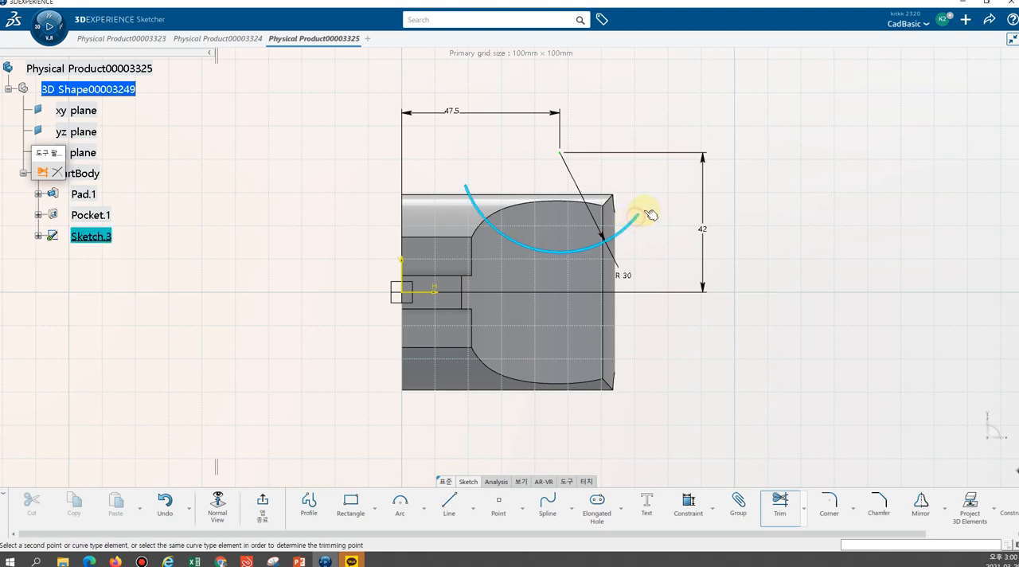
{"action": "left_click", "coordinate": [671, 150]}
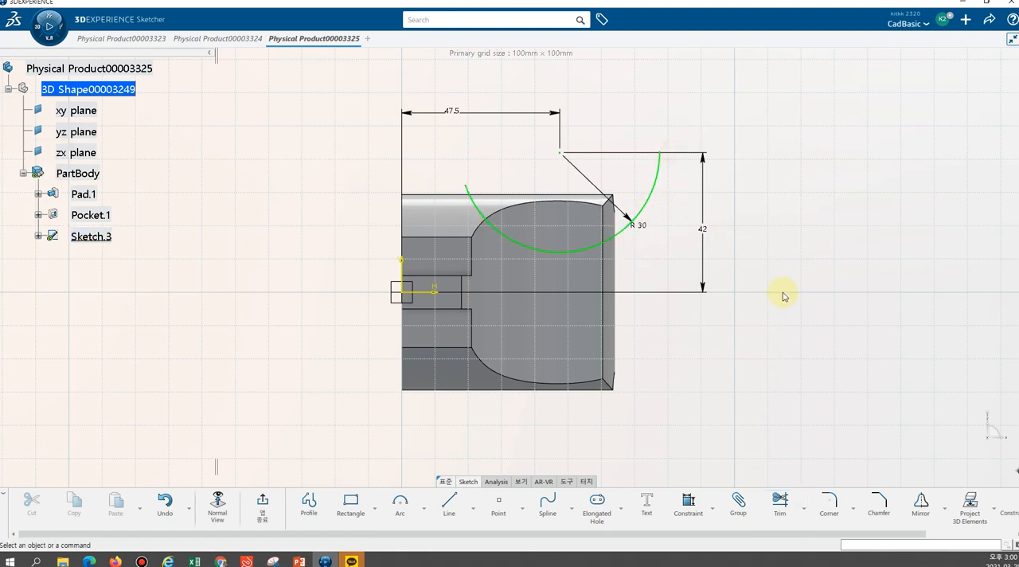
{"action": "left_click", "coordinate": [780, 510]}
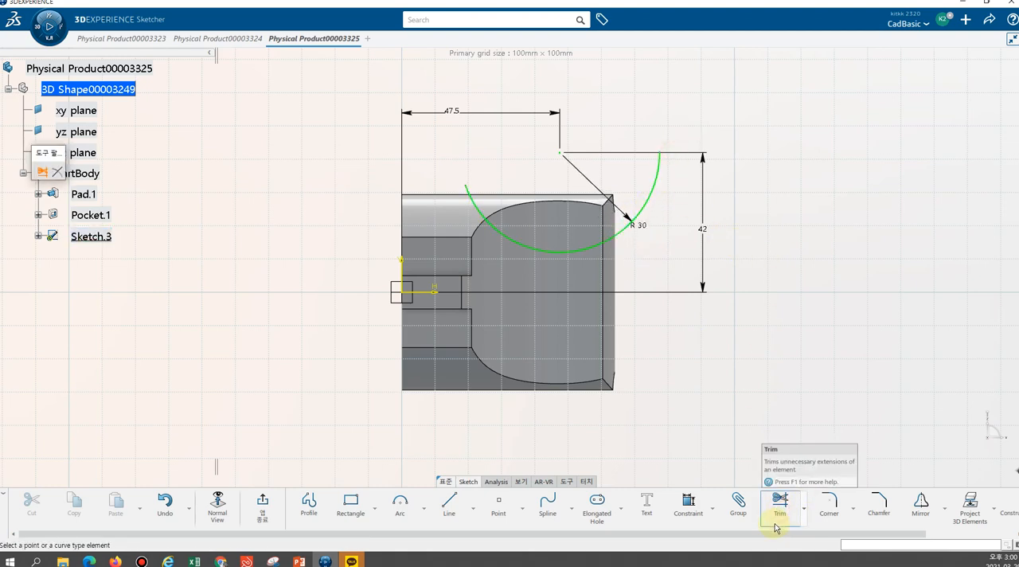
{"action": "left_click", "coordinate": [472, 196]}
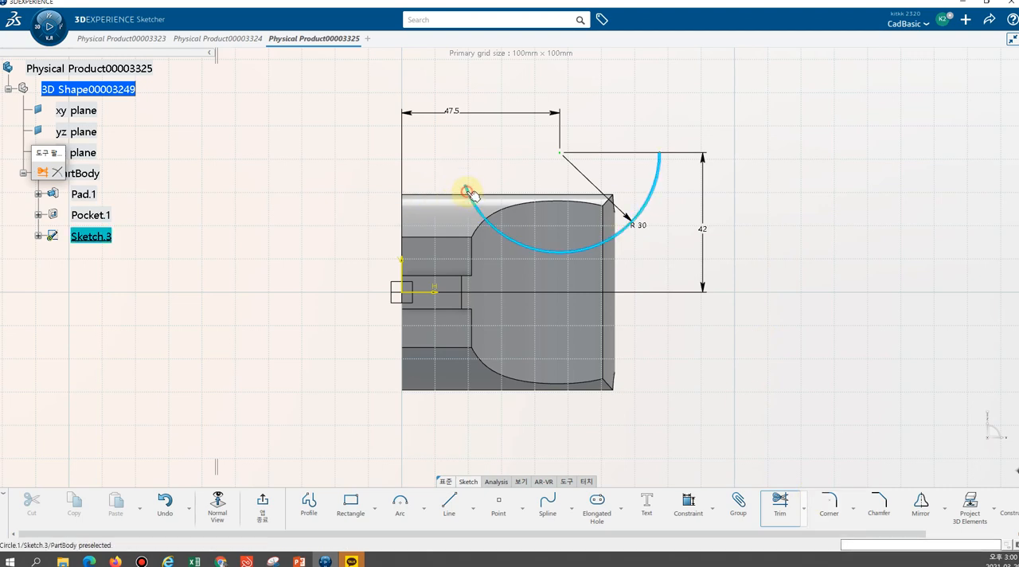
{"action": "left_click", "coordinate": [479, 95]}
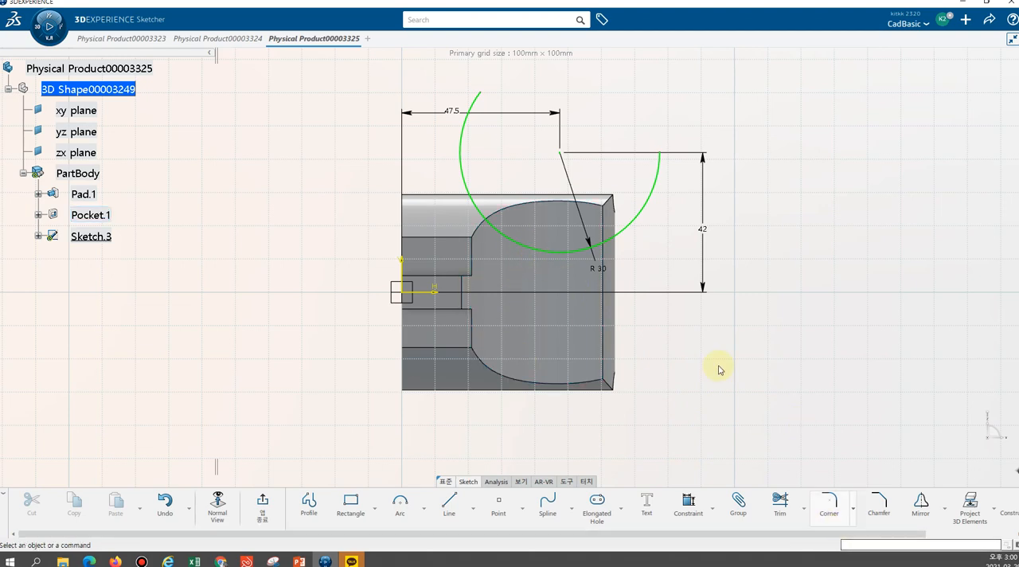
Mirror the extended R30 arc about the horizontal sketch axis
{"action": "left_click", "coordinate": [628, 224]}
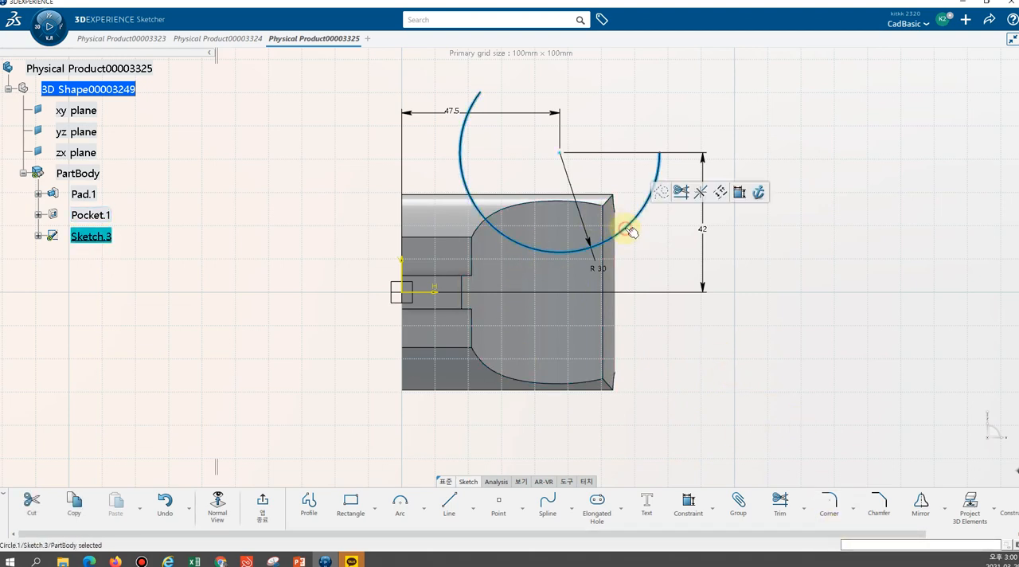
{"action": "left_click", "coordinate": [921, 503]}
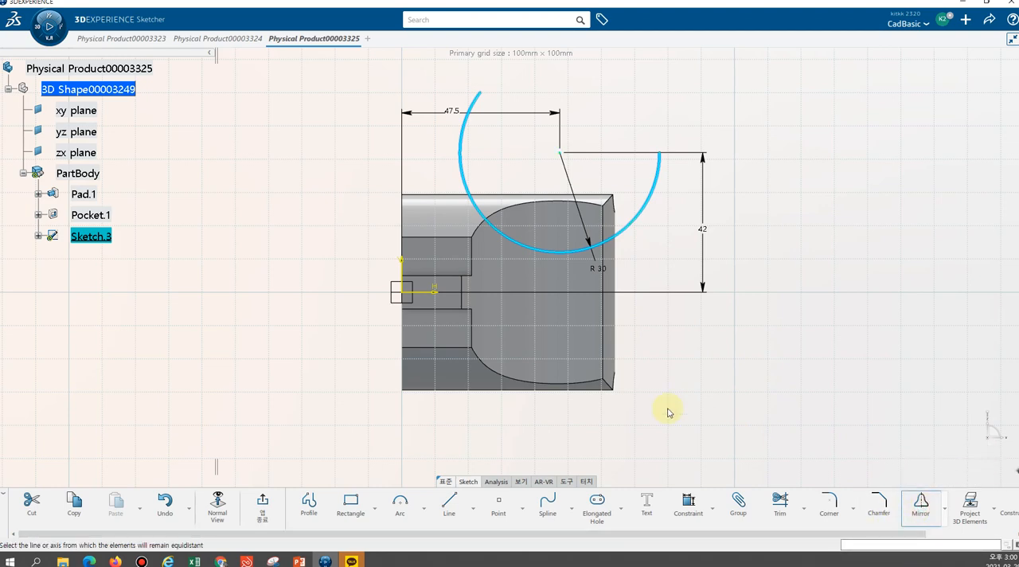
{"action": "left_click", "coordinate": [426, 294]}
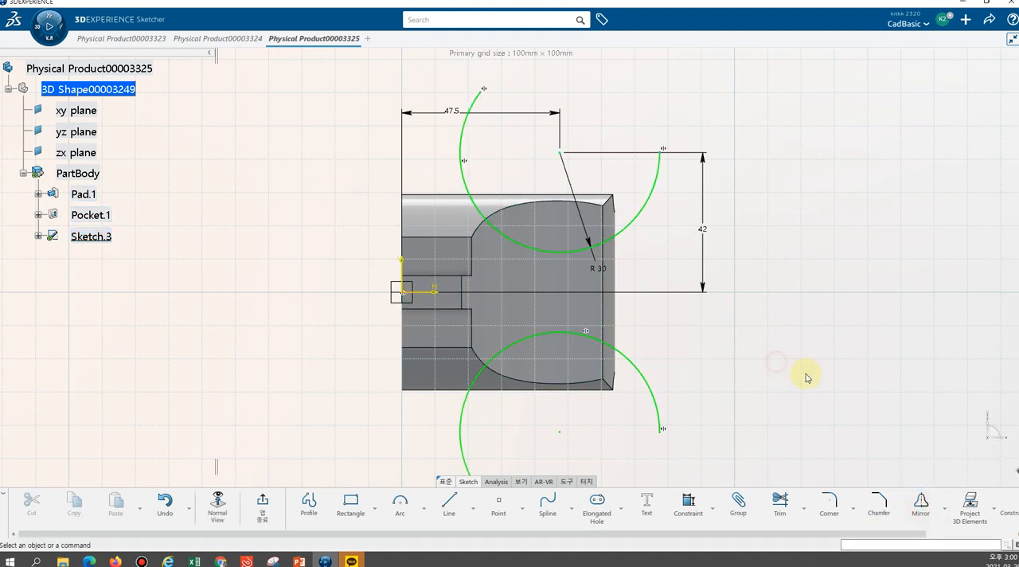
{"action": "mouse_move", "coordinate": [758, 372]}
{"action": "middle_mouse_down"}
{"action": "mouse_move", "coordinate": [740, 321]}
{"action": "mouse_move", "coordinate": [746, 408]}
{"action": "mouse_move", "coordinate": [732, 364]}
{"action": "mouse_move", "coordinate": [693, 340]}
{"action": "mouse_move", "coordinate": [695, 252]}
{"action": "mouse_move", "coordinate": [580, 200]}
{"action": "mouse_move", "coordinate": [468, 184]}
{"action": "mouse_move", "coordinate": [514, 148]}
{"action": "mouse_move", "coordinate": [464, 152]}
{"action": "mouse_move", "coordinate": [484, 143]}
{"action": "mouse_move", "coordinate": [589, 137]}
{"action": "mouse_move", "coordinate": [301, 165]}
{"action": "mouse_move", "coordinate": [289, 280]}
{"action": "mouse_move", "coordinate": [517, 307]}
{"action": "middle_mouse_up"}
{"action": "mouse_move", "coordinate": [700, 238]}
{"action": "middle_mouse_down"}
{"action": "mouse_move", "coordinate": [621, 318]}
{"action": "mouse_move", "coordinate": [557, 318]}
{"action": "mouse_move", "coordinate": [565, 274]}
{"action": "middle_mouse_up"}
{"action": "mouse_move", "coordinate": [787, 225]}
{"action": "middle_mouse_down"}
{"action": "mouse_move", "coordinate": [693, 287]}
{"action": "mouse_move", "coordinate": [779, 230]}
{"action": "mouse_move", "coordinate": [775, 128]}
{"action": "mouse_move", "coordinate": [657, 199]}
{"action": "middle_mouse_up"}
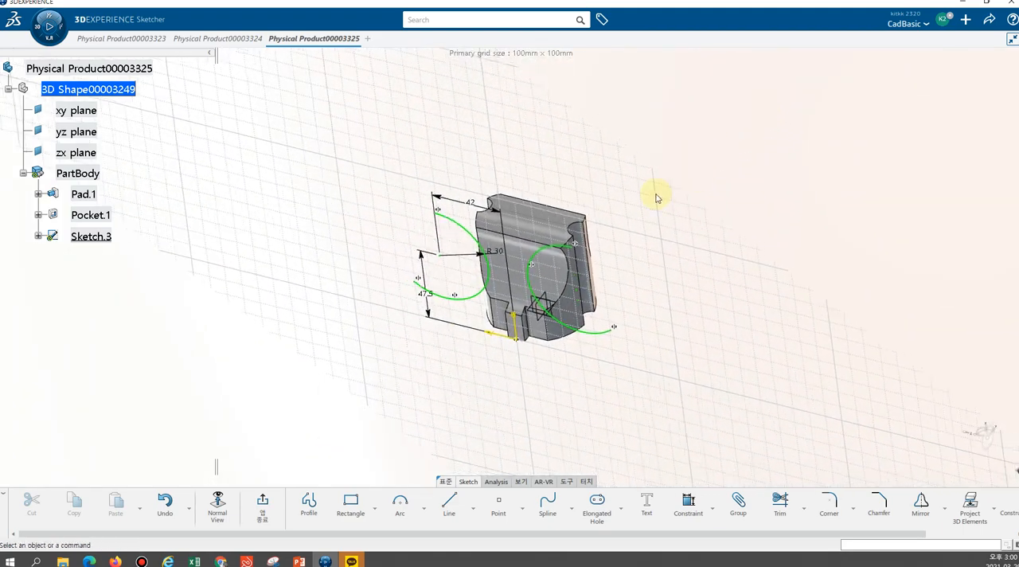
{"action": "middle_click_drag", "start_coordinate": [529, 173], "coordinate": [432, 205]}
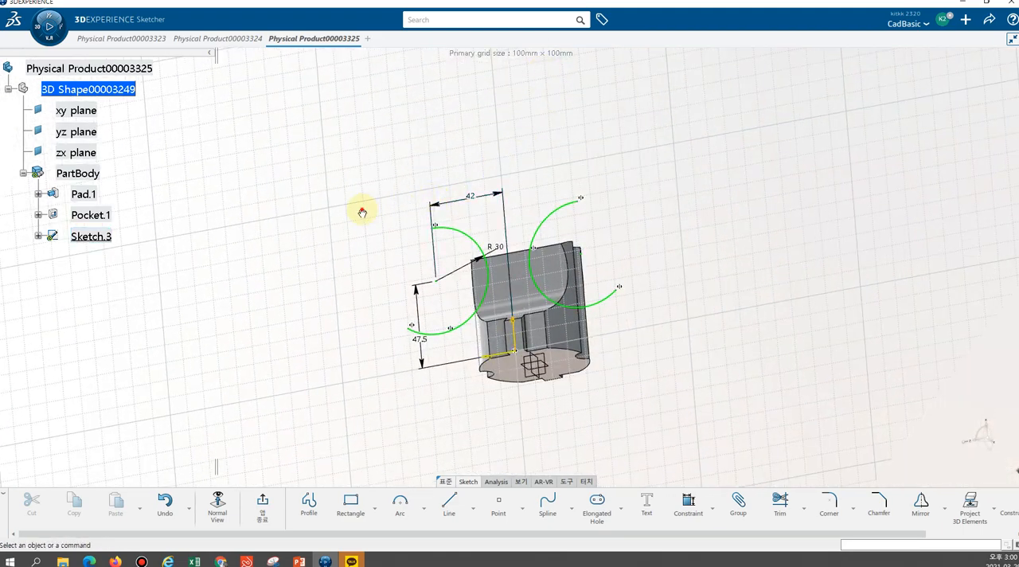
{"action": "middle_click_drag", "start_coordinate": [362, 213], "coordinate": [639, 285]}
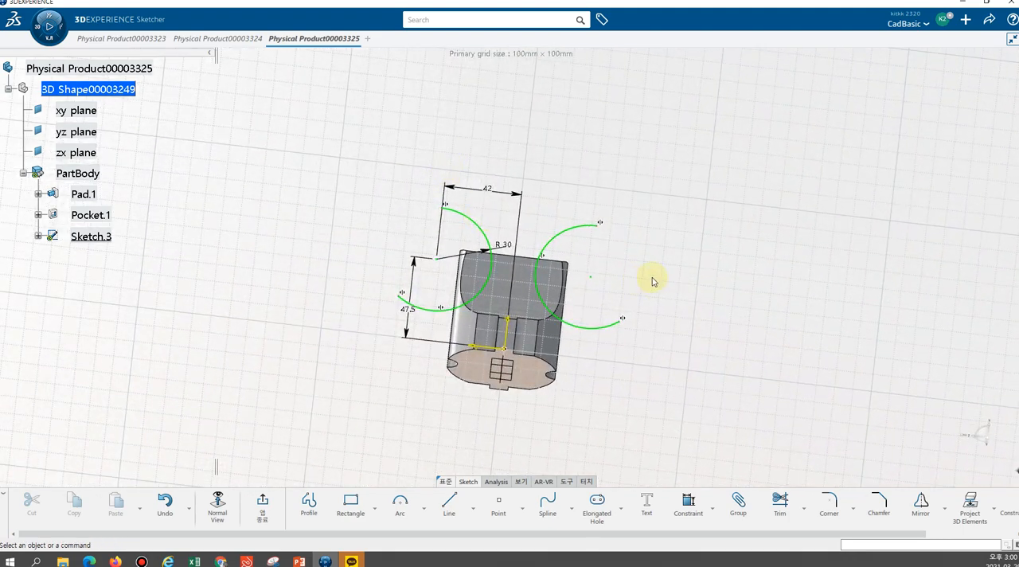
Close the mirrored R30 arc with a straight Profile line between its two endpoints
{"action": "middle_click_drag", "start_coordinate": [715, 276], "coordinate": [701, 244]}
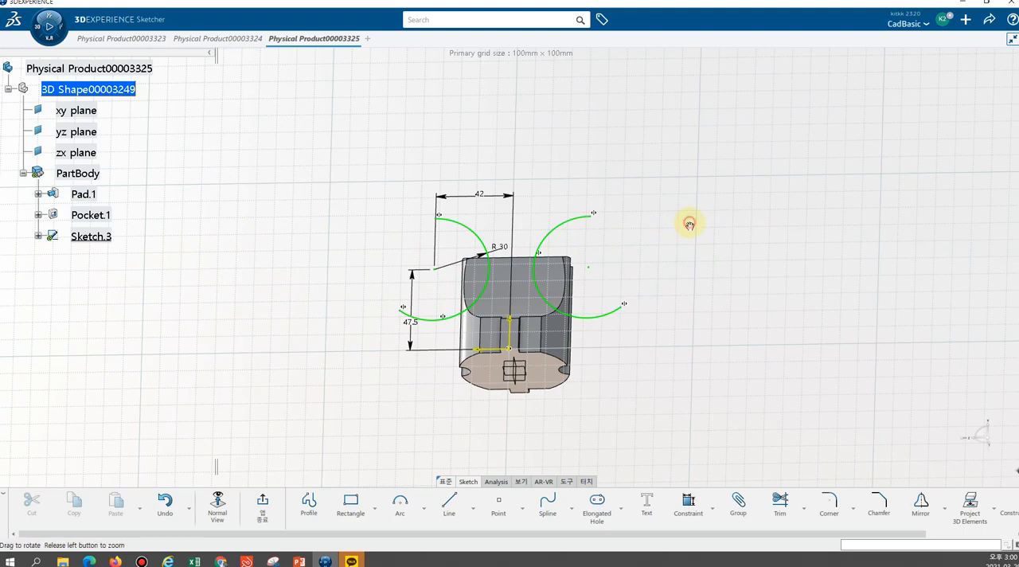
{"action": "middle_click_drag", "start_coordinate": [687, 223], "coordinate": [647, 244]}
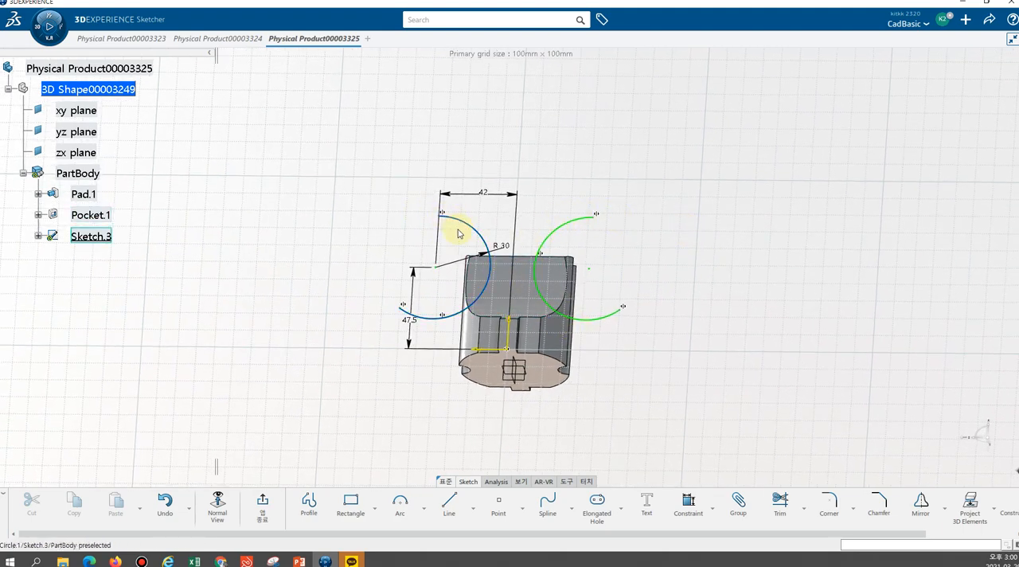
{"action": "mouse_move", "coordinate": [601, 144]}
{"action": "middle_mouse_down"}
{"action": "mouse_move", "coordinate": [514, 159]}
{"action": "mouse_move", "coordinate": [580, 202]}
{"action": "middle_mouse_up"}
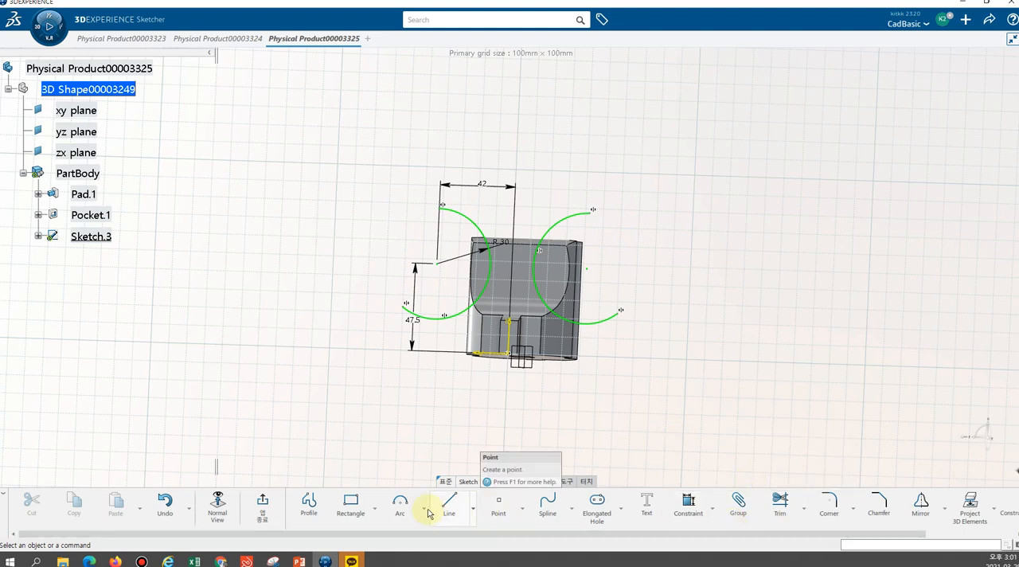
{"action": "left_click", "coordinate": [309, 505]}
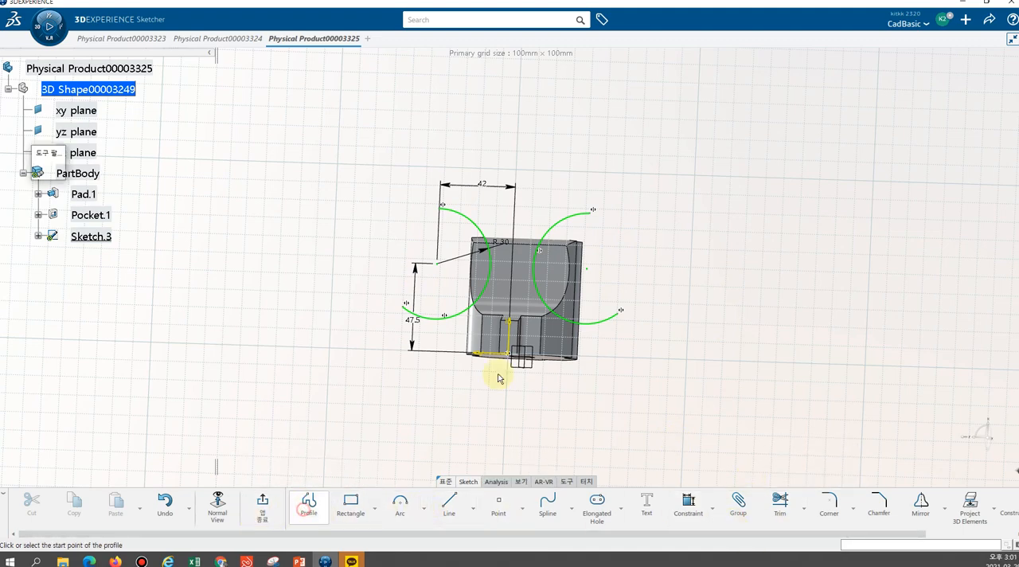
{"action": "left_click", "coordinate": [591, 211]}
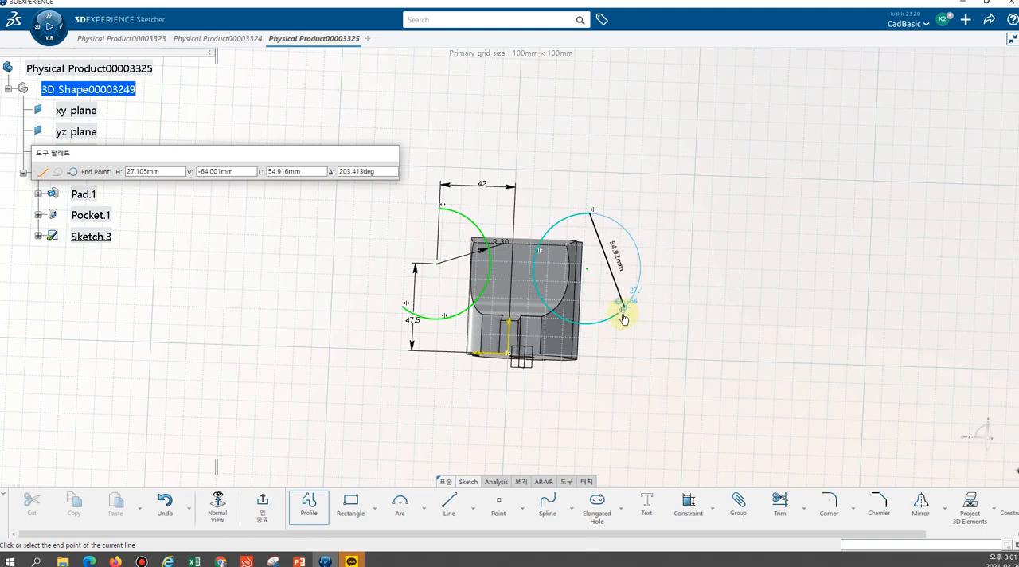
{"action": "left_click", "coordinate": [618, 313]}
{"action": "key", "text": "Escape"}
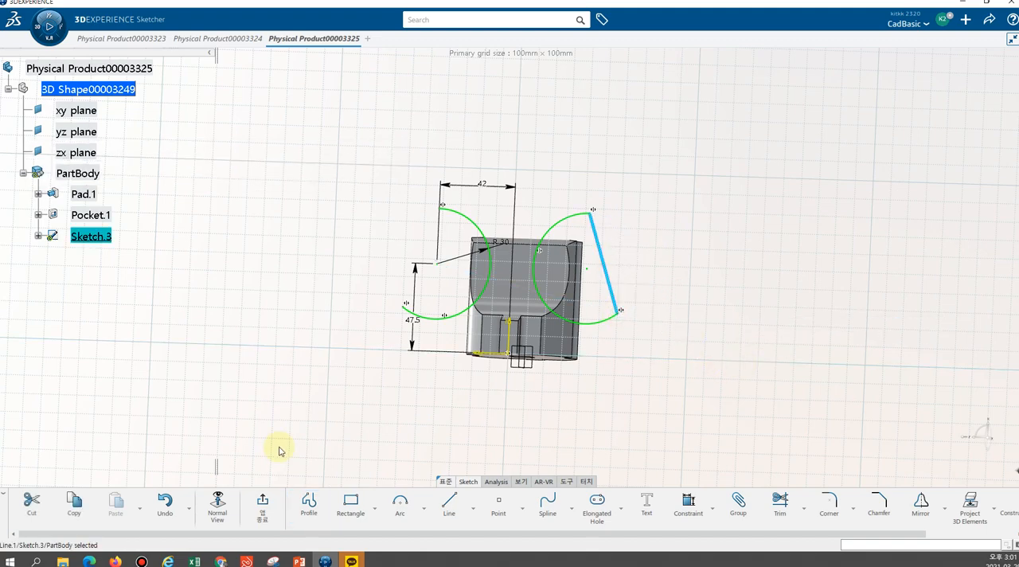
Close the original R30 arc with a straight Profile line between its endpoints and exit the sketch
{"action": "left_click", "coordinate": [305, 510]}
{"action": "left_click", "coordinate": [442, 206]}
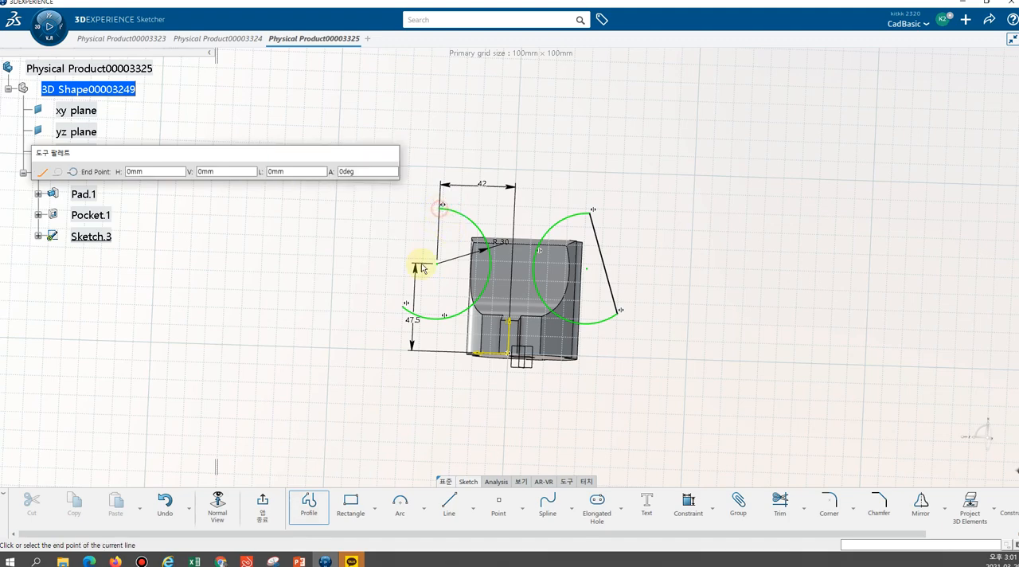
{"action": "left_click", "coordinate": [406, 303]}
{"action": "key", "text": "Escape"}
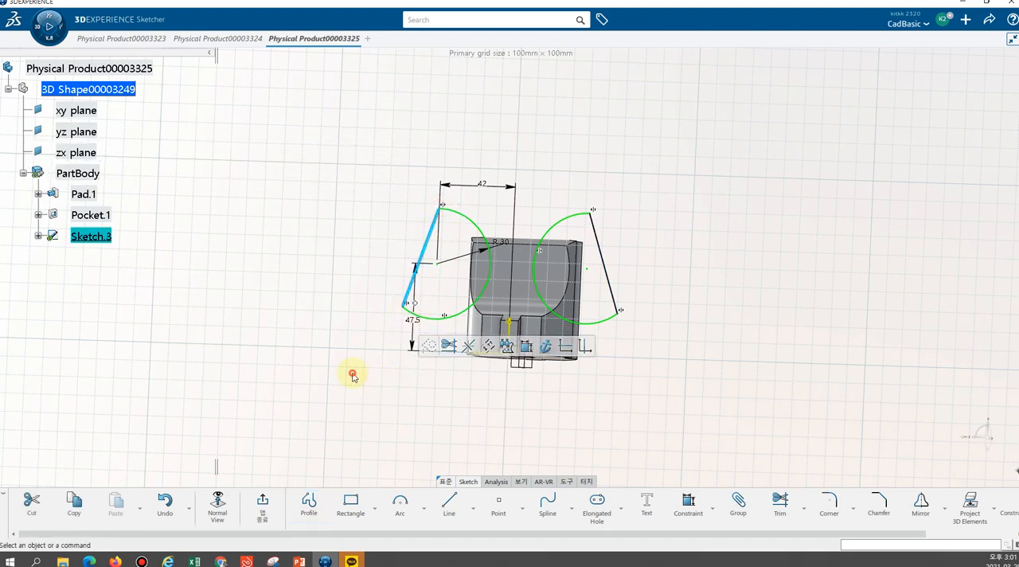
{"action": "left_click", "coordinate": [353, 373]}
{"action": "mouse_move", "coordinate": [701, 275]}
{"action": "middle_mouse_down"}
{"action": "mouse_move", "coordinate": [546, 316]}
{"action": "mouse_move", "coordinate": [550, 298]}
{"action": "mouse_move", "coordinate": [644, 248]}
{"action": "mouse_move", "coordinate": [721, 220]}
{"action": "mouse_move", "coordinate": [695, 241]}
{"action": "mouse_move", "coordinate": [734, 236]}
{"action": "middle_mouse_up"}
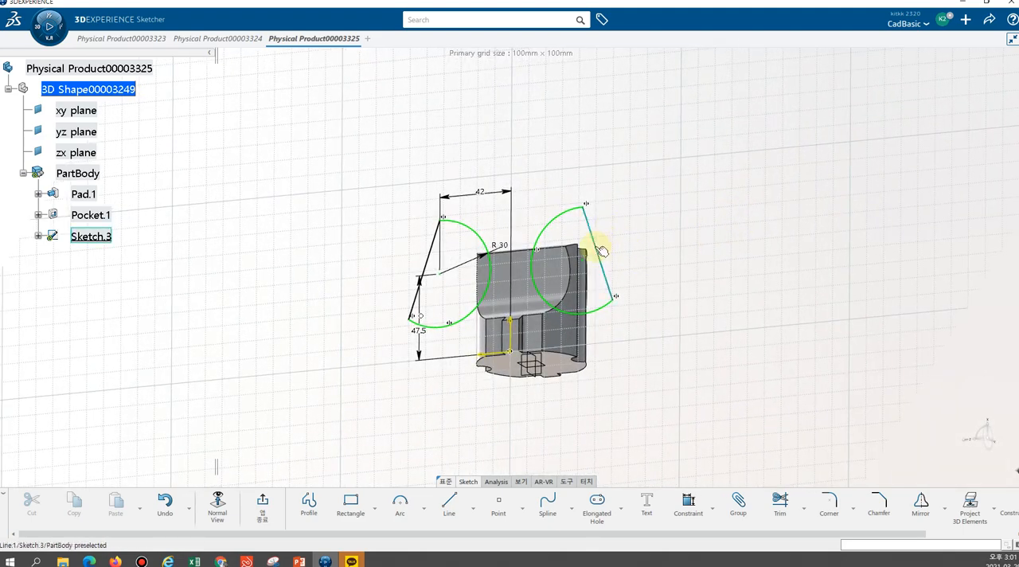
{"action": "middle_click_drag", "start_coordinate": [632, 225], "coordinate": [685, 257]}
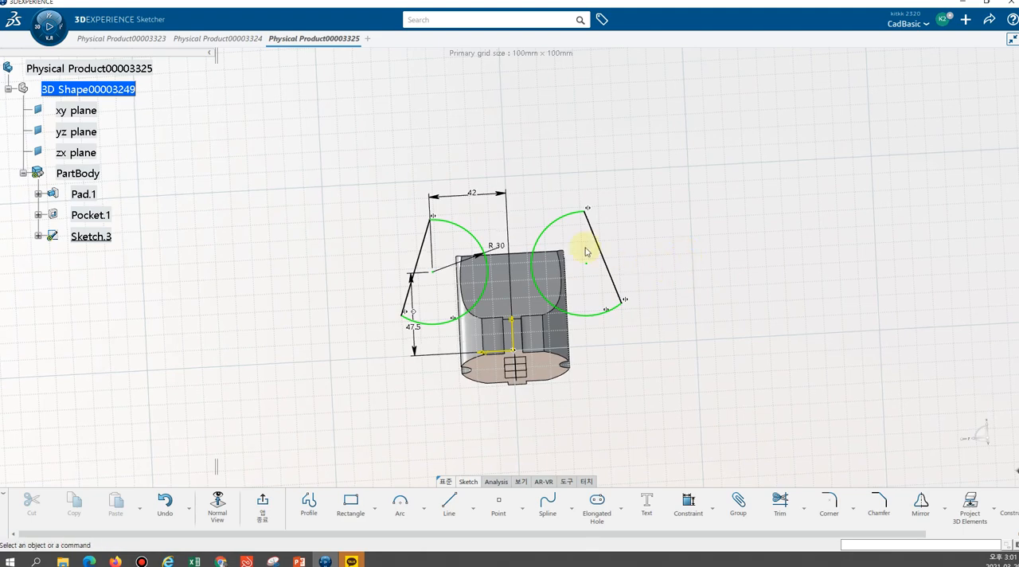
{"action": "middle_click_drag", "start_coordinate": [764, 248], "coordinate": [732, 289]}
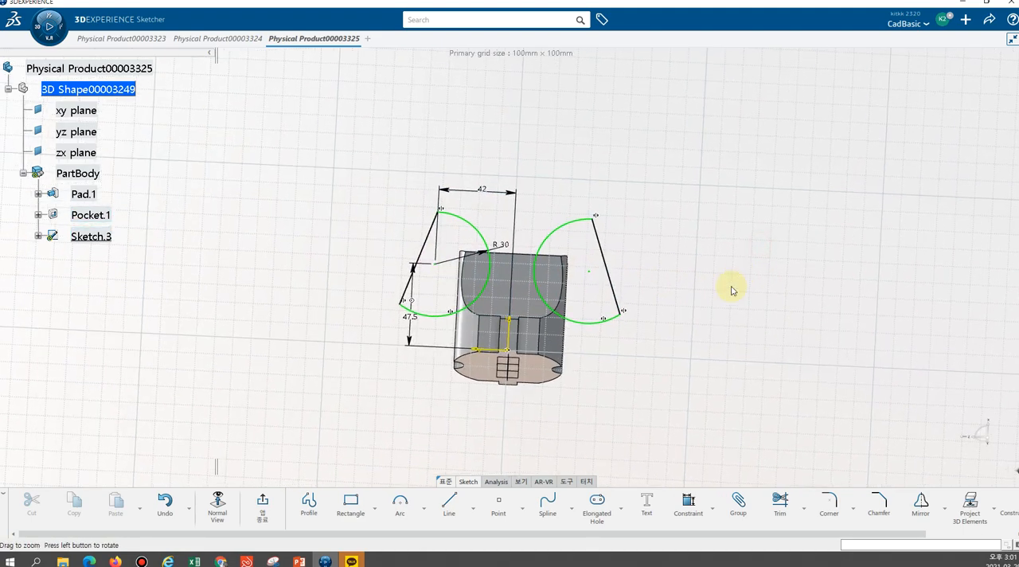
{"action": "left_click", "coordinate": [267, 517]}
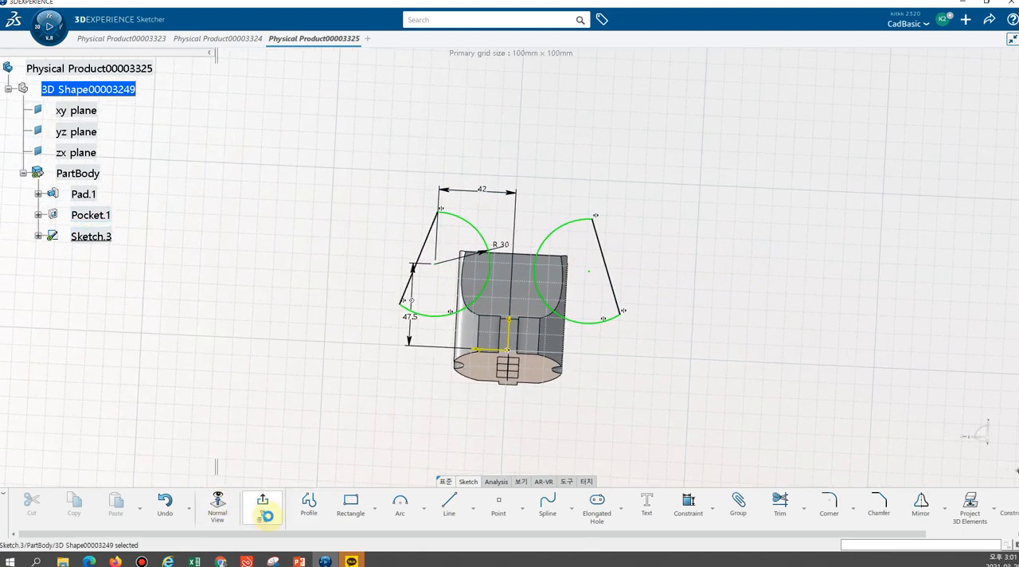
Cut both closed arc profiles through the plug body with a Pocket, setting the first limit to 88 mm
{"action": "mouse_move", "coordinate": [716, 282]}
{"action": "middle_mouse_down"}
{"action": "mouse_move", "coordinate": [495, 291]}
{"action": "mouse_move", "coordinate": [359, 275]}
{"action": "mouse_move", "coordinate": [432, 216]}
{"action": "mouse_move", "coordinate": [471, 164]}
{"action": "middle_mouse_up"}
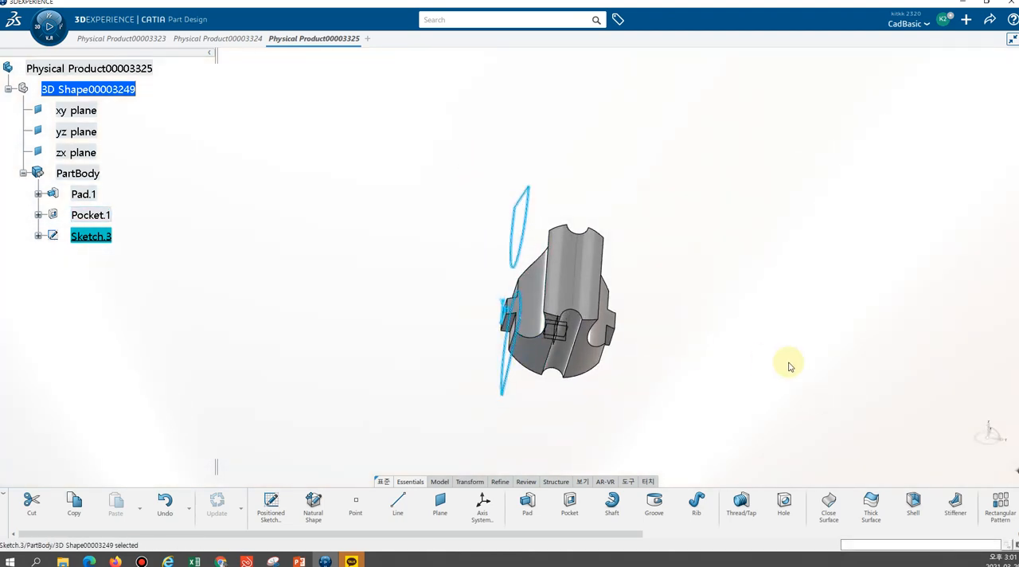
{"action": "left_click", "coordinate": [569, 518]}
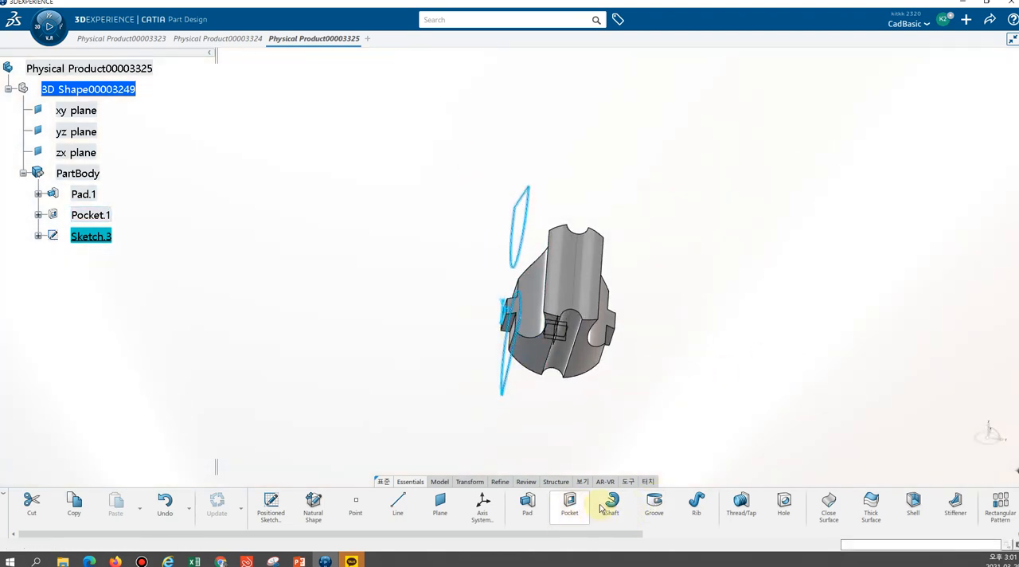
{"action": "middle_click_drag", "start_coordinate": [692, 386], "coordinate": [573, 175]}
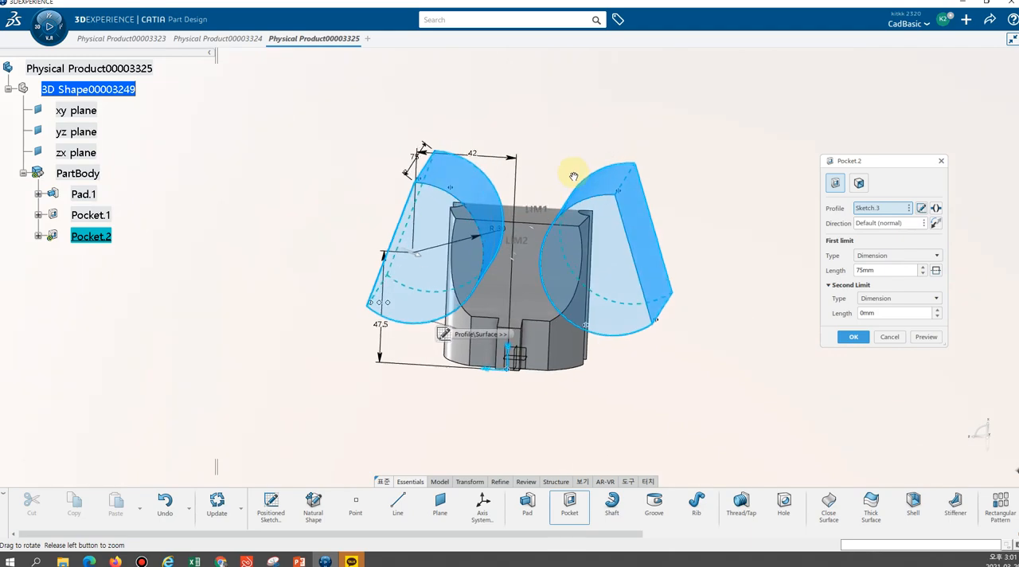
{"action": "middle_click_drag", "start_coordinate": [637, 240], "coordinate": [431, 277]}
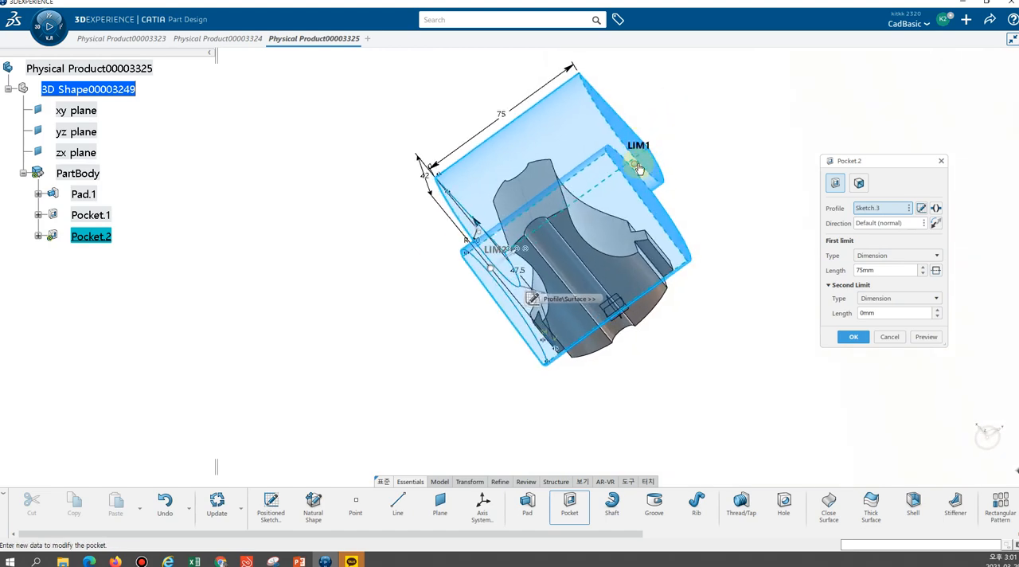
{"action": "left_click_drag", "start_coordinate": [641, 164], "coordinate": [667, 153]}
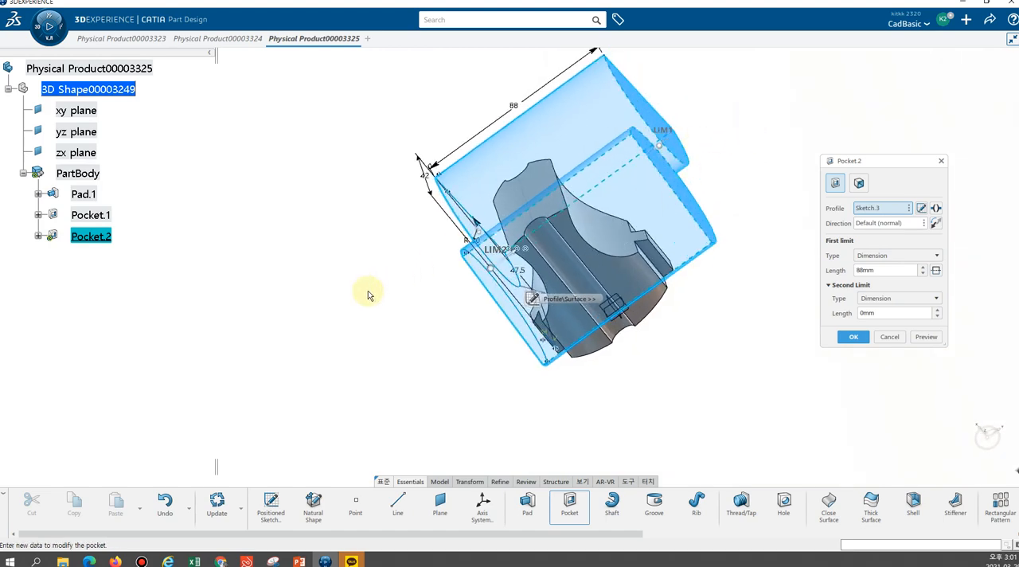
{"action": "middle_click_drag", "start_coordinate": [430, 253], "coordinate": [613, 212]}
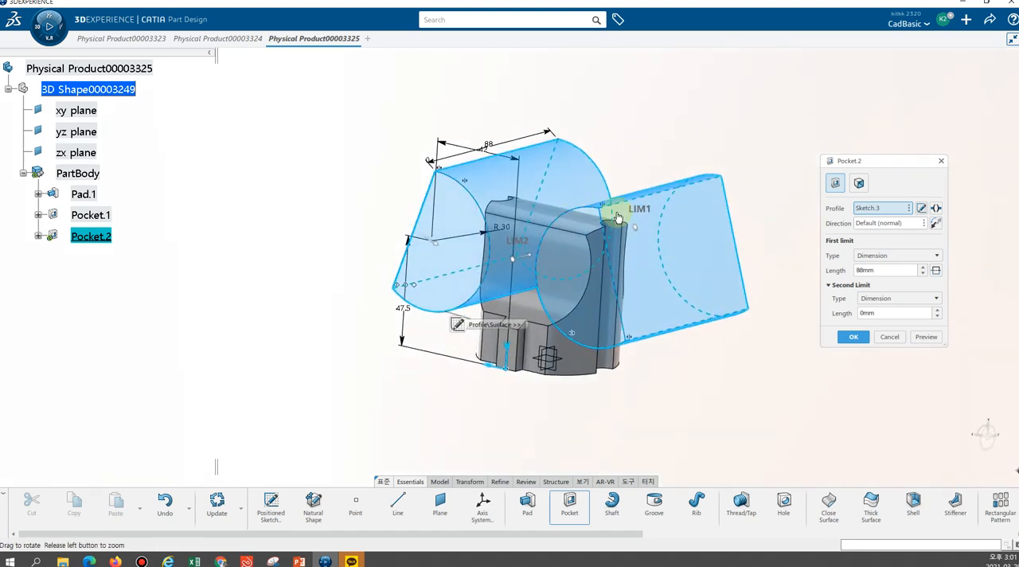
{"action": "left_click", "coordinate": [853, 338]}
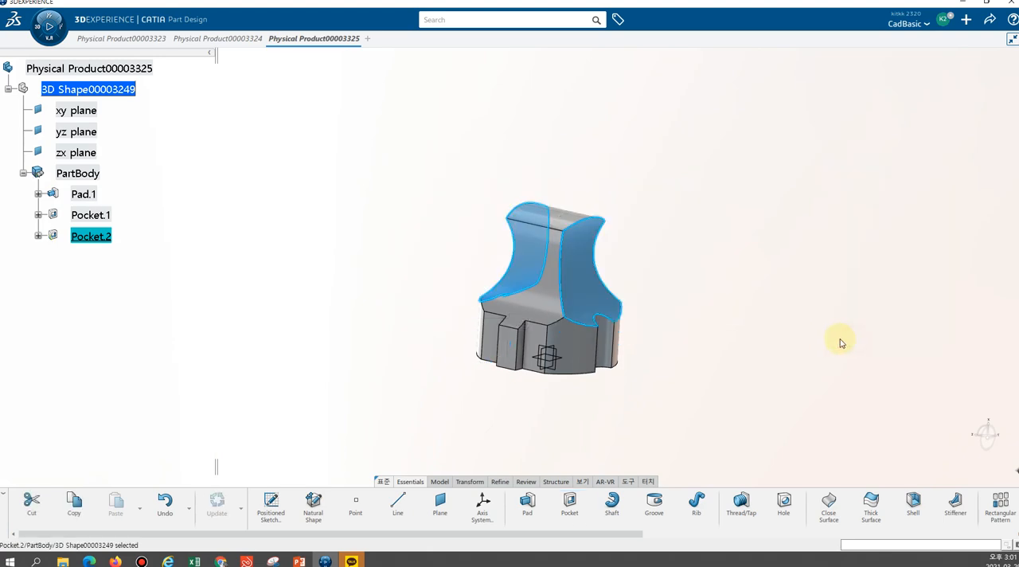
{"action": "middle_click_drag", "start_coordinate": [689, 277], "coordinate": [773, 236]}
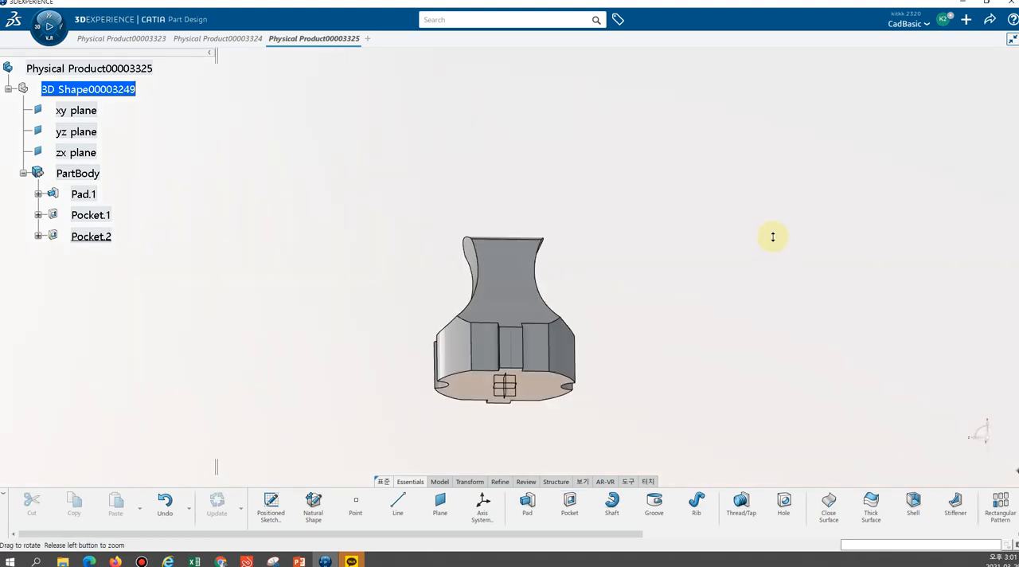
{"action": "middle_click_drag", "start_coordinate": [539, 191], "coordinate": [511, 319]}
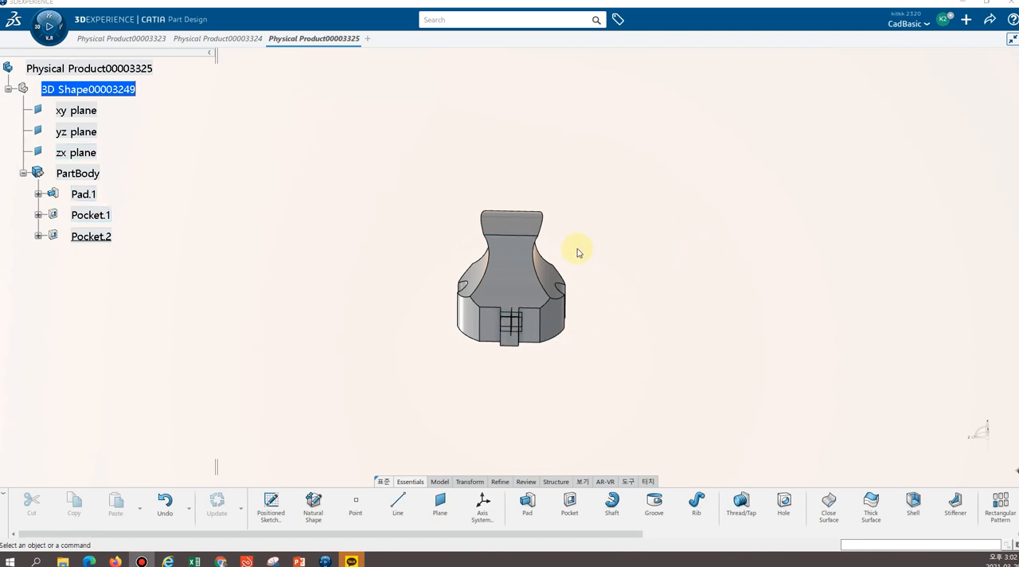
{"action": "middle_click", "coordinate": [508, 377]}
{"action": "middle_click_drag", "start_coordinate": [505, 158], "coordinate": [506, 131]}
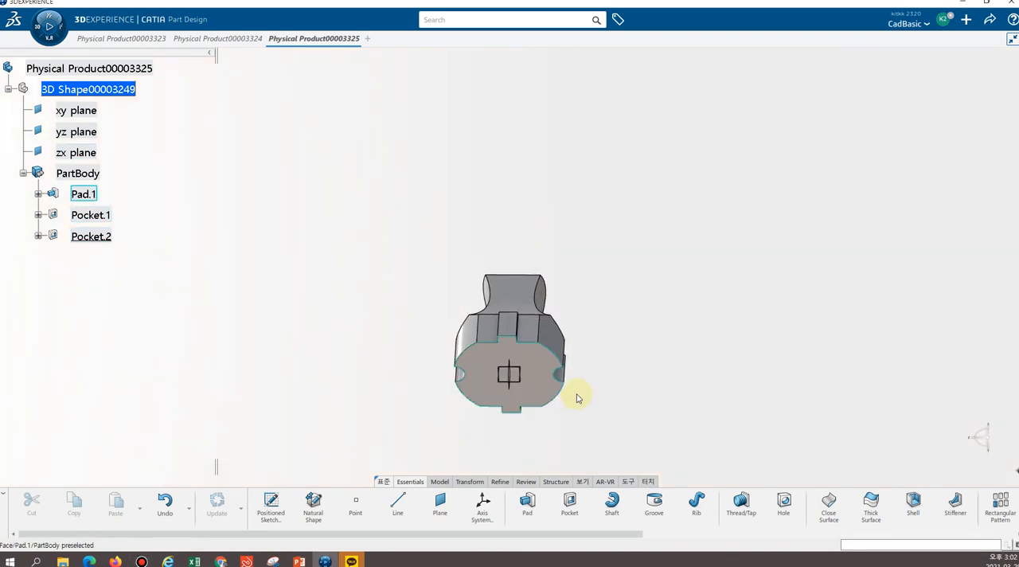
{"action": "middle_click_drag", "start_coordinate": [576, 413], "coordinate": [527, 278]}
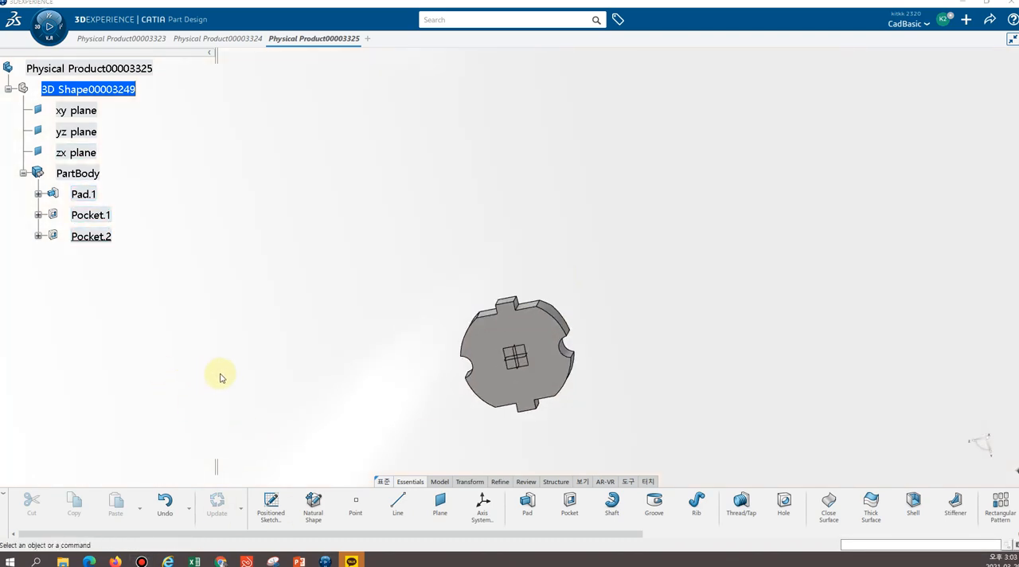
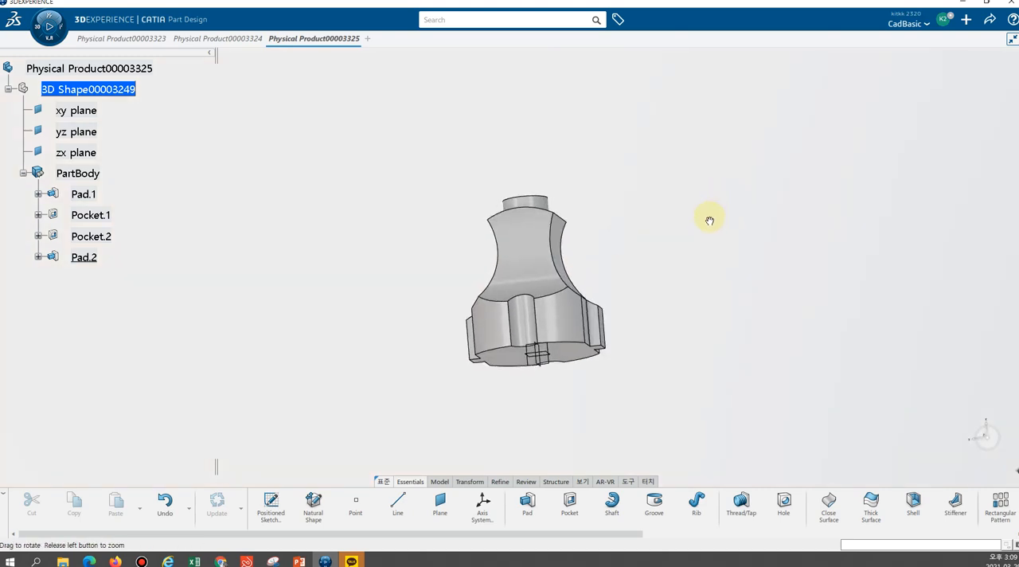
Start a positioned sketch on the xy plane with its H and V axes swapped, viewed from the reverse side
{"action": "middle_click_drag", "start_coordinate": [494, 167], "coordinate": [504, 324]}
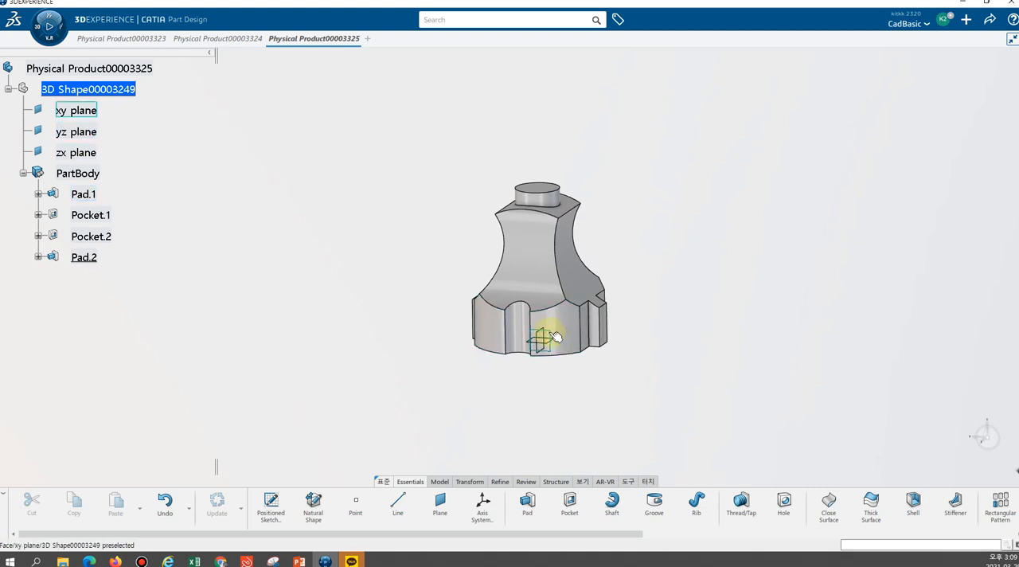
{"action": "left_click", "coordinate": [271, 503]}
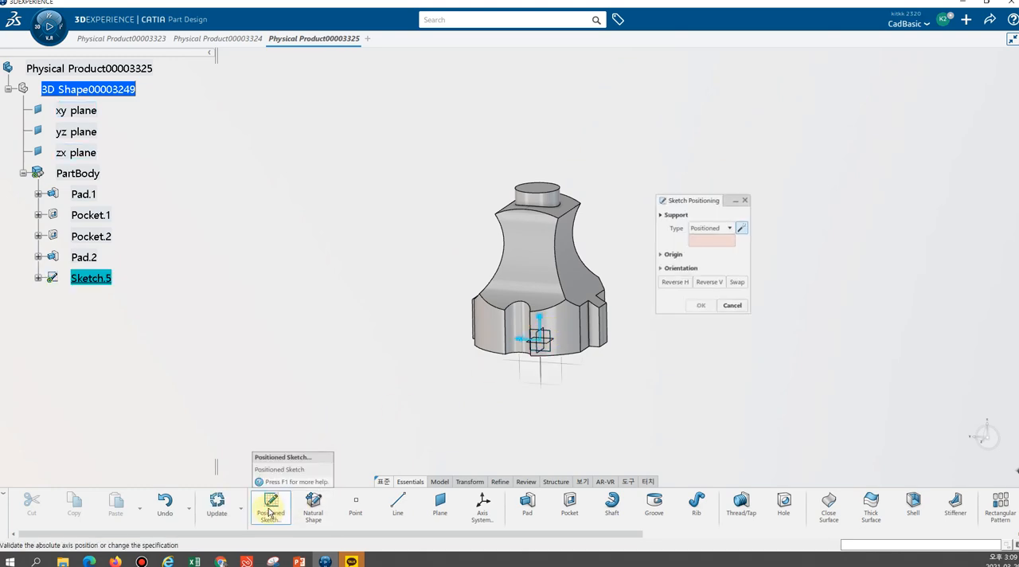
{"action": "left_click", "coordinate": [549, 334]}
{"action": "left_click", "coordinate": [559, 335]}
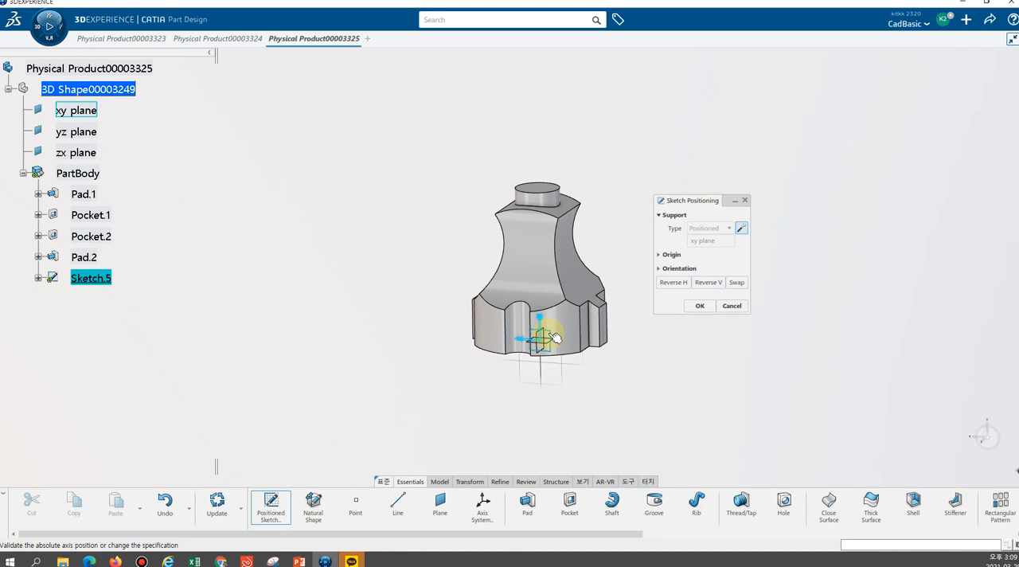
{"action": "left_click", "coordinate": [738, 283]}
{"action": "left_click", "coordinate": [549, 331]}
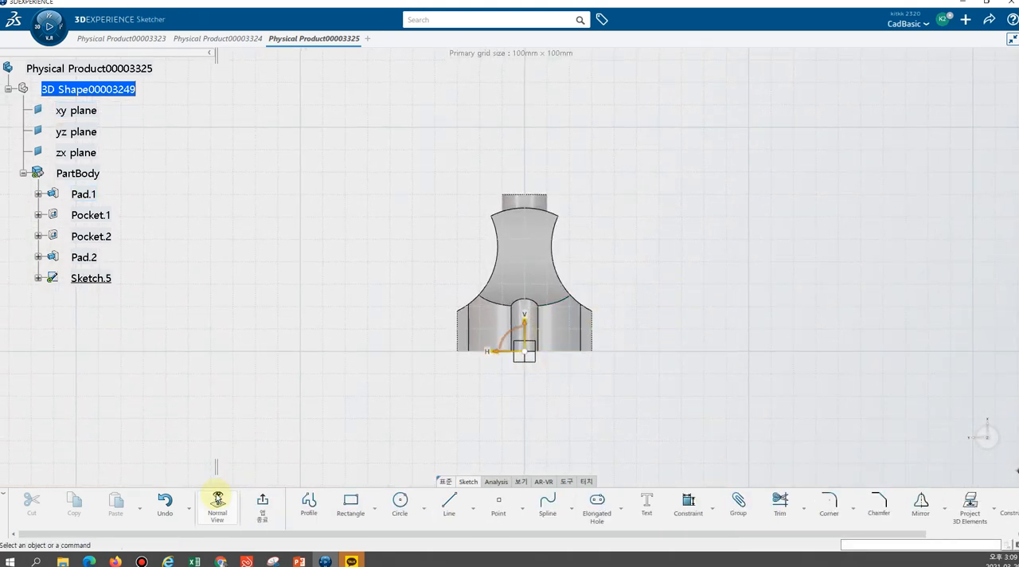
{"action": "left_click", "coordinate": [217, 510]}
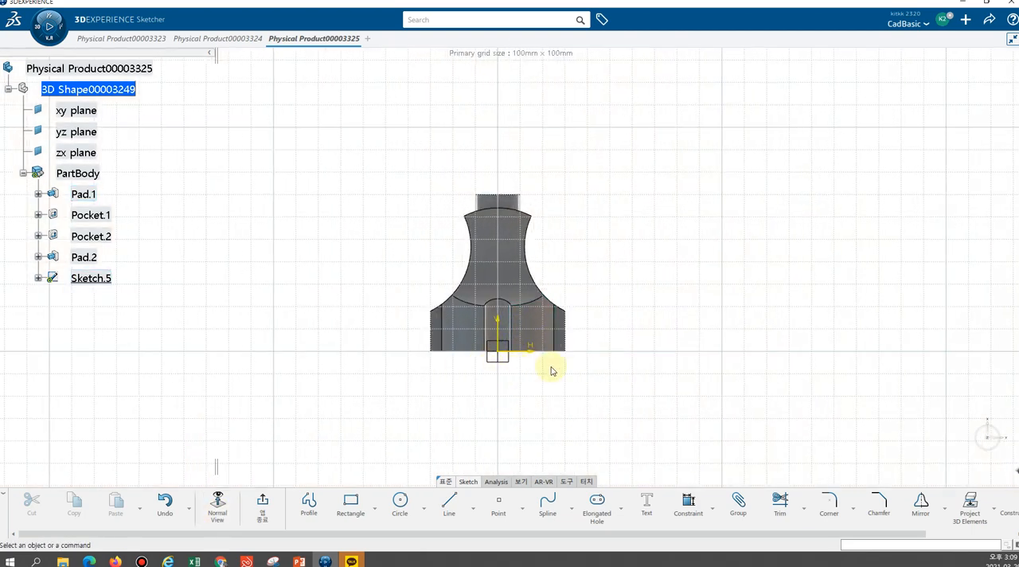
{"action": "scroll", "coordinate": [580, 251], "scroll_direction": "up", "scroll_amount": 3}
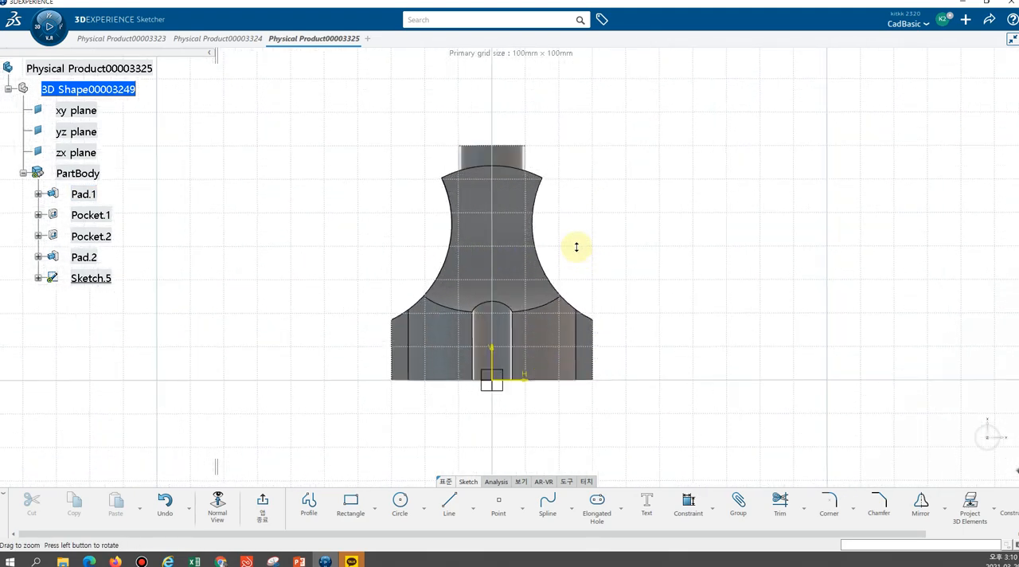
{"action": "middle_click_drag", "start_coordinate": [538, 330], "coordinate": [555, 343]}
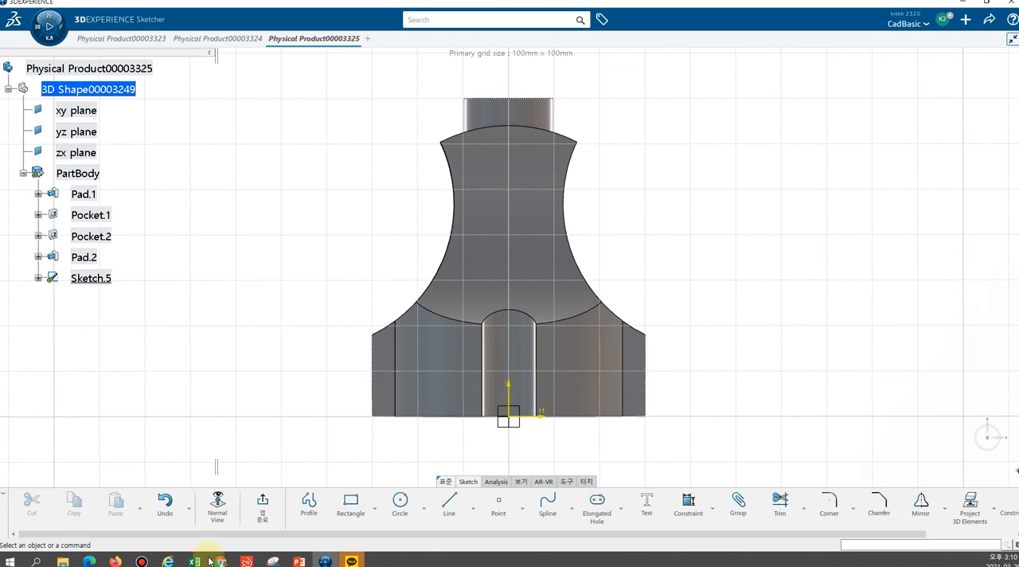
Sketch a circle centred on the vertical sketch axis at the plug's neck and set its radius to 5 mm
{"action": "left_click", "coordinate": [402, 507]}
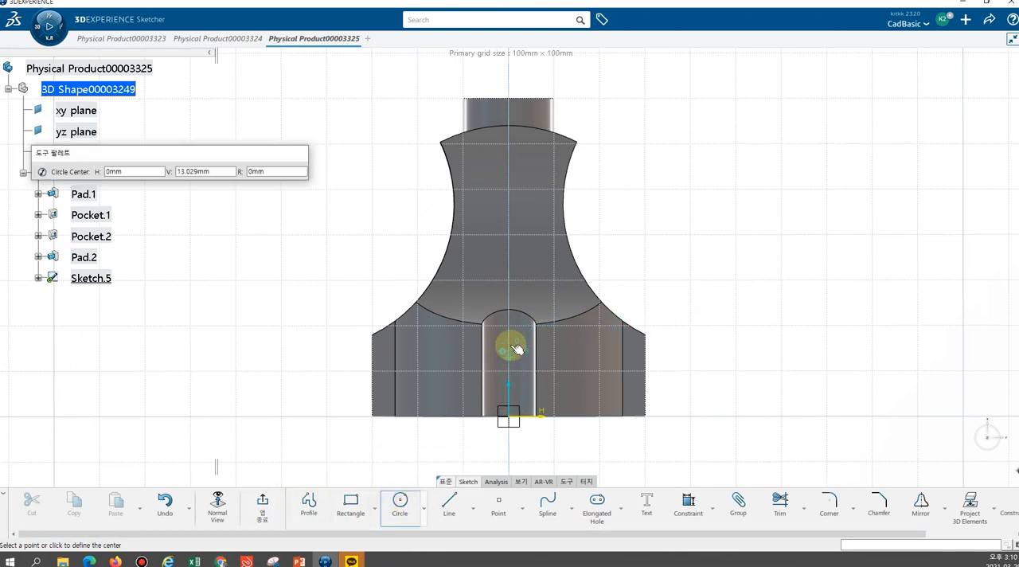
{"action": "left_click", "coordinate": [512, 245]}
{"action": "left_click", "coordinate": [525, 271]}
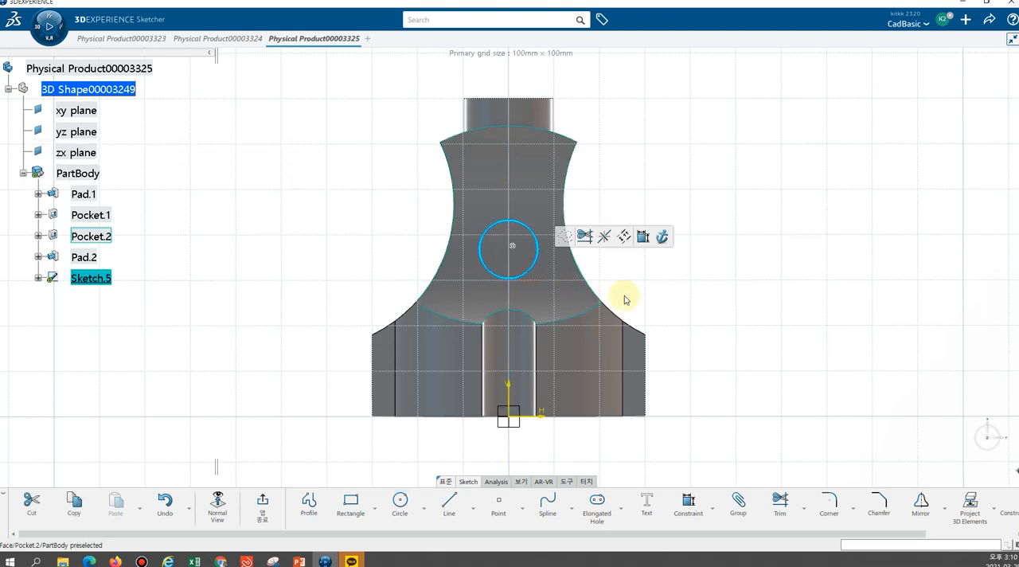
{"action": "left_click", "coordinate": [689, 507]}
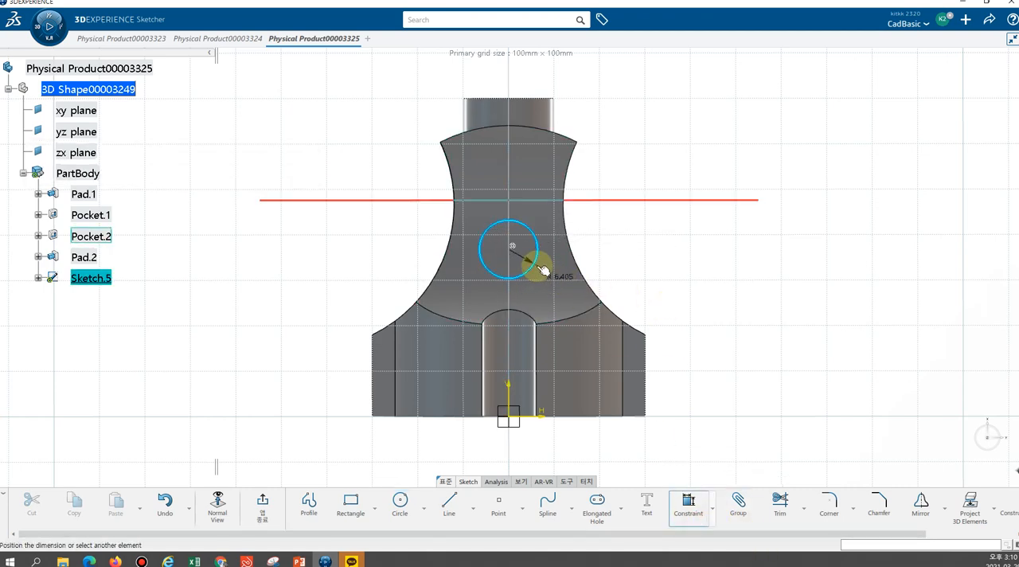
{"action": "left_click", "coordinate": [647, 279]}
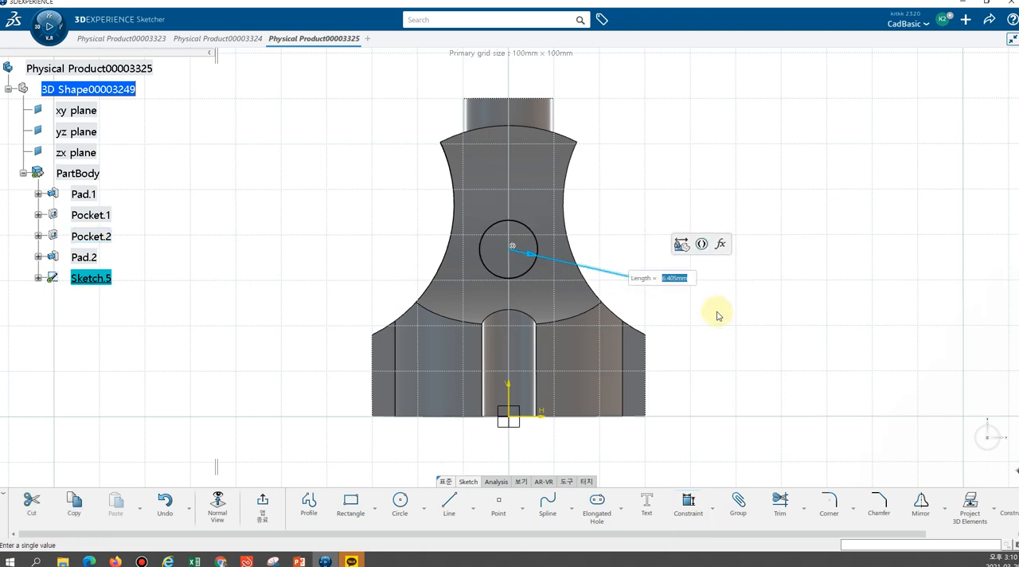
{"action": "key", "text": "Return"}
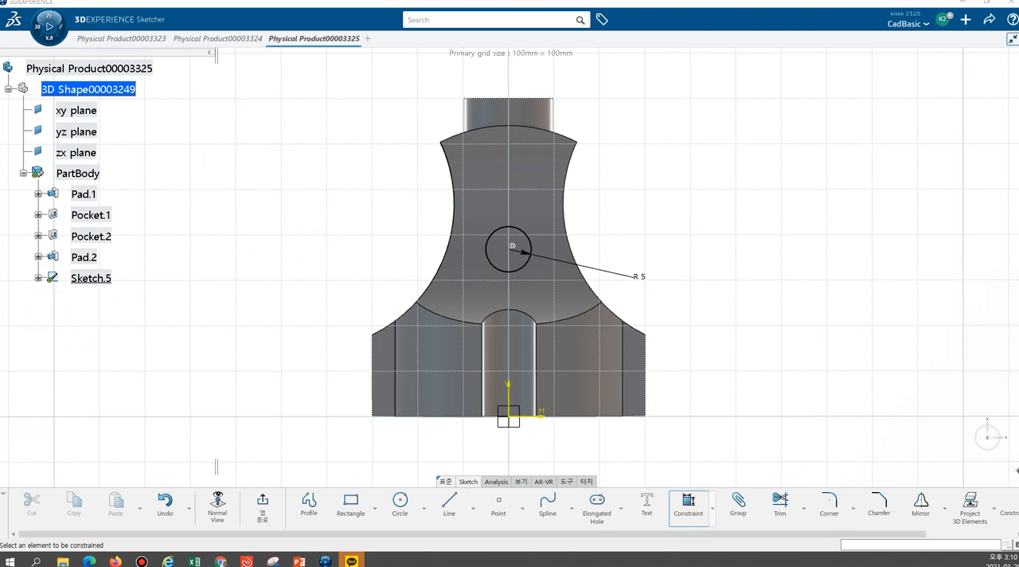
Set the neck circle's radius to 8 mm
{"action": "key", "text": "alt+Tab"}
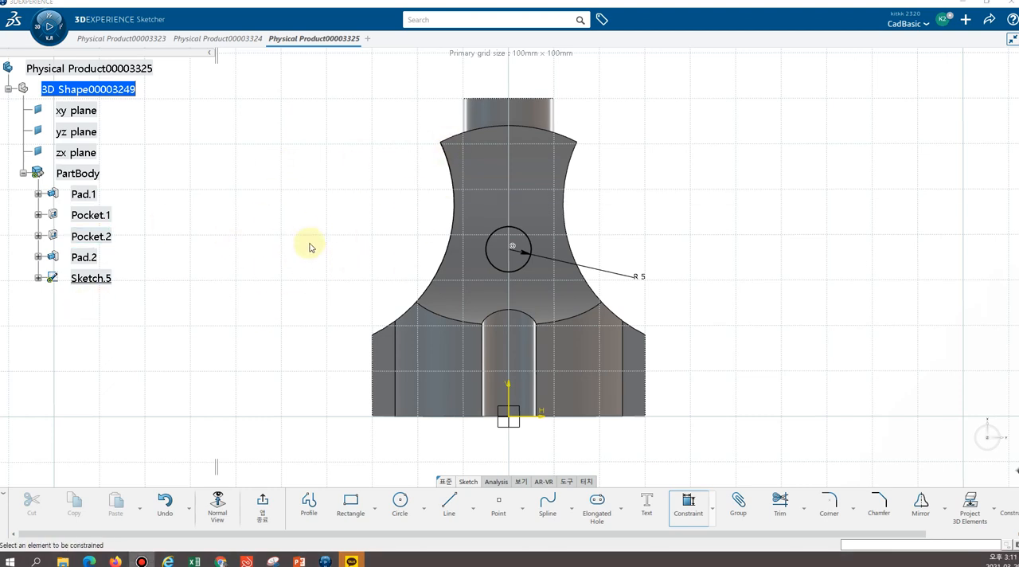
{"action": "double_click", "coordinate": [645, 279]}
{"action": "type", "text": "8"}
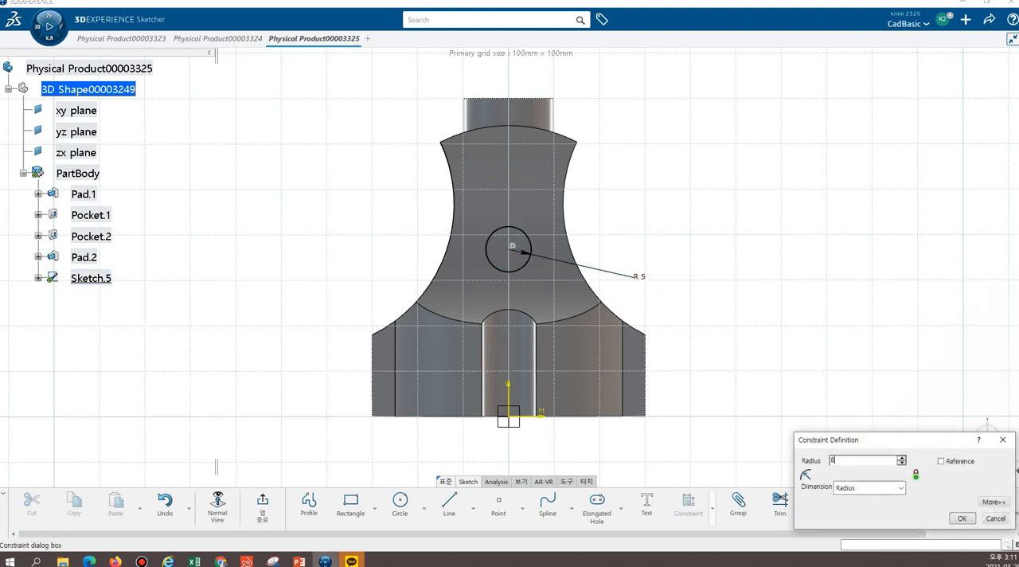
{"action": "key", "text": "Return"}
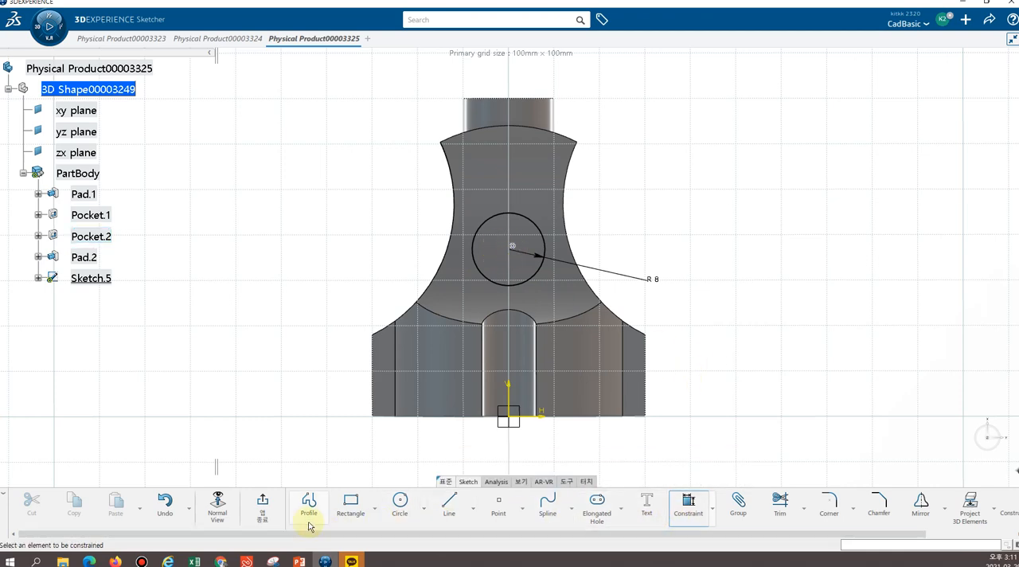
Dimension the circle's centre 34 mm above the horizontal sketch axis and exit the sketch
{"action": "left_click", "coordinate": [532, 421]}
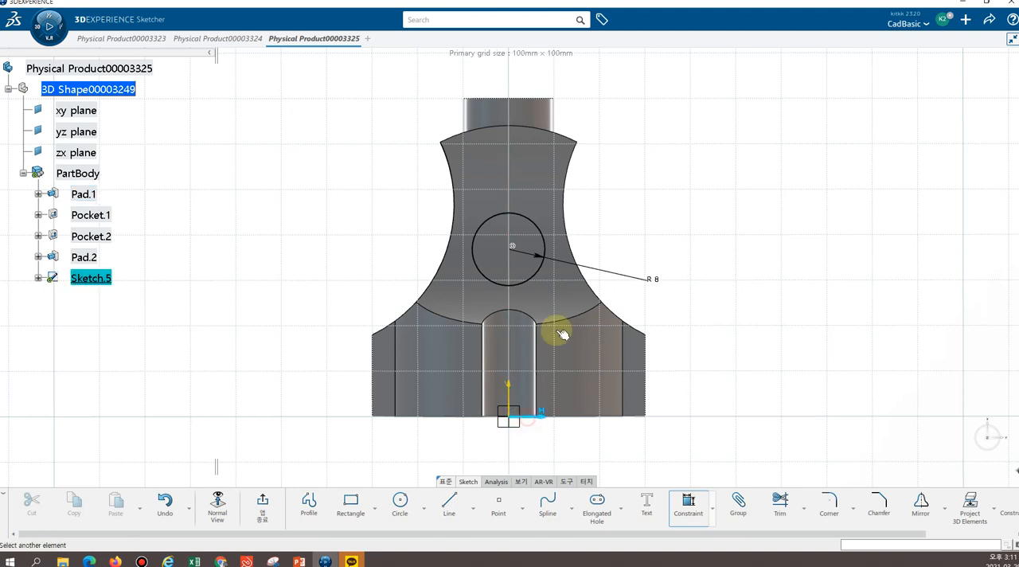
{"action": "left_click", "coordinate": [514, 250]}
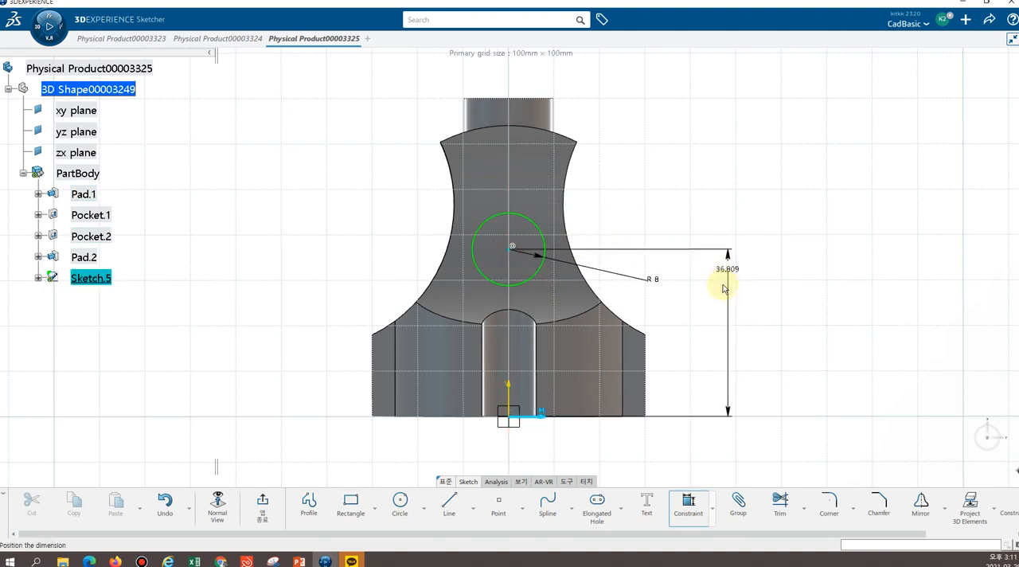
{"action": "left_click", "coordinate": [721, 326]}
{"action": "type", "text": "34"}
{"action": "key", "text": "Return"}
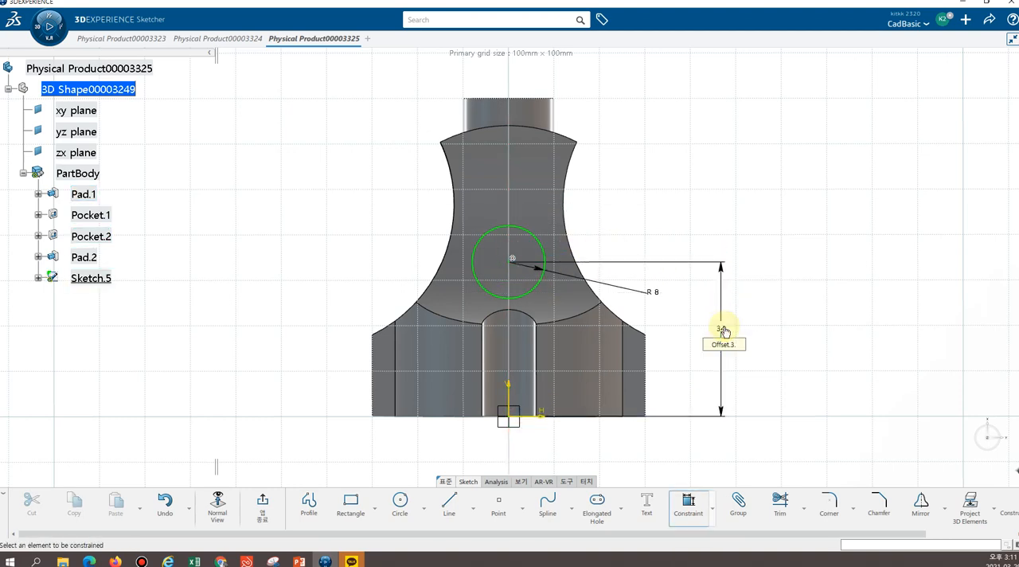
{"action": "mouse_move", "coordinate": [708, 211]}
{"action": "middle_mouse_down"}
{"action": "mouse_move", "coordinate": [591, 232]}
{"action": "mouse_move", "coordinate": [488, 273]}
{"action": "mouse_move", "coordinate": [548, 225]}
{"action": "mouse_move", "coordinate": [525, 238]}
{"action": "mouse_move", "coordinate": [576, 248]}
{"action": "middle_mouse_up"}
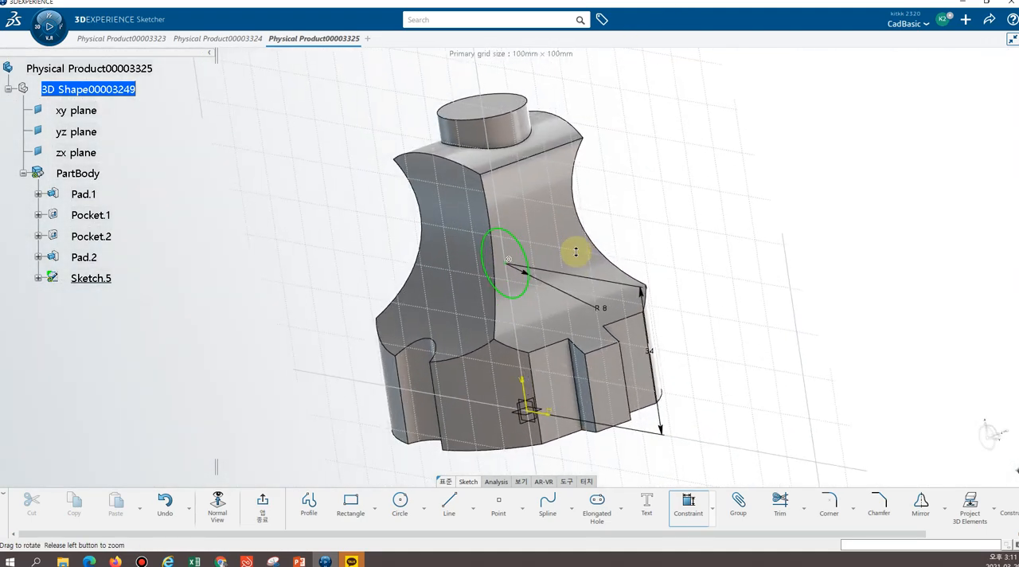
{"action": "left_click", "coordinate": [265, 509]}
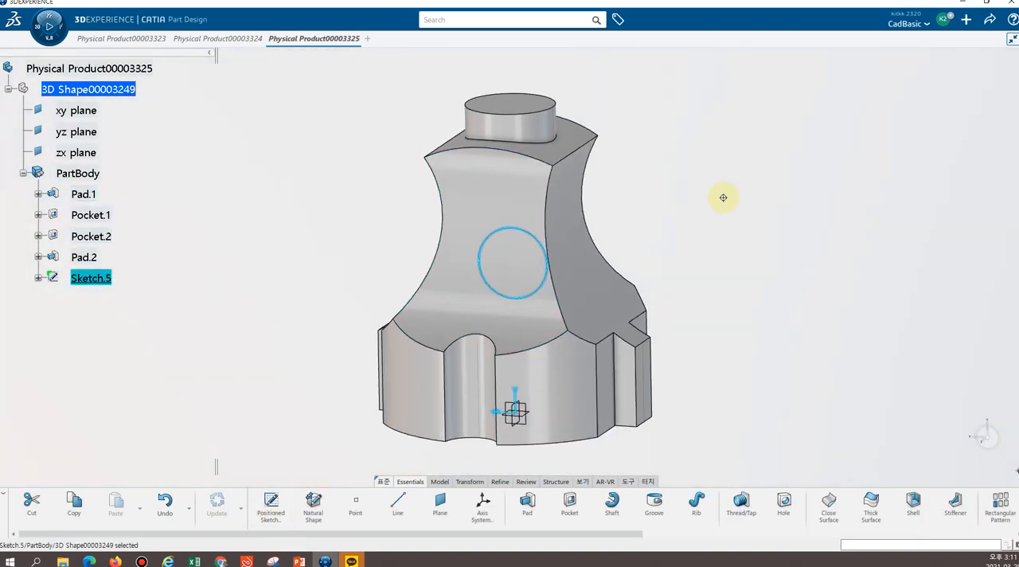
Start a Pocket from the R8 circle sketch and shorten its first limit to 49 mm
{"action": "middle_click_drag", "start_coordinate": [722, 197], "coordinate": [541, 255]}
{"action": "mouse_move", "coordinate": [748, 175]}
{"action": "middle_mouse_down"}
{"action": "mouse_move", "coordinate": [709, 185]}
{"action": "mouse_move", "coordinate": [655, 164]}
{"action": "middle_mouse_up"}
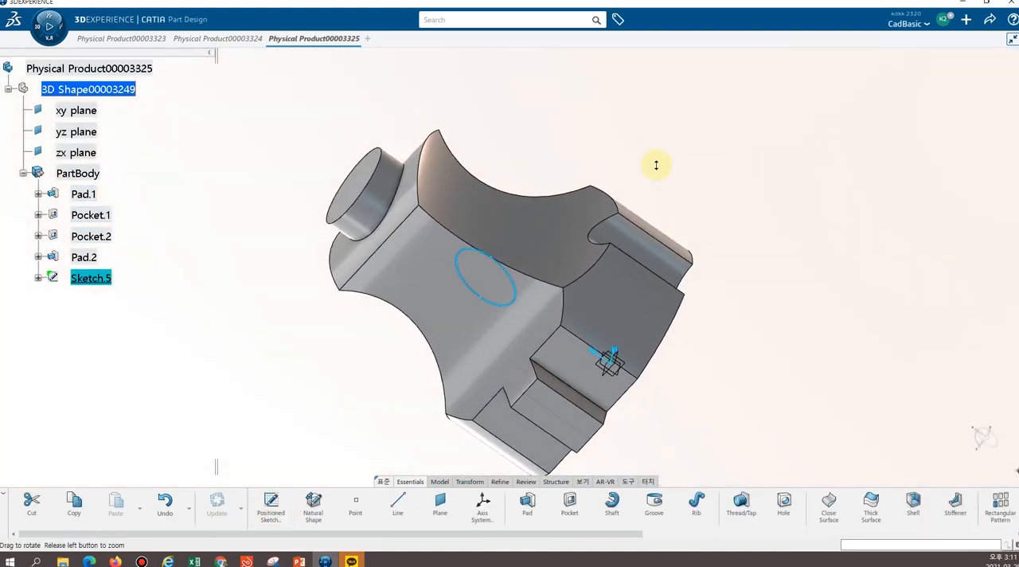
{"action": "left_click", "coordinate": [569, 503]}
{"action": "middle_click_drag", "start_coordinate": [227, 365], "coordinate": [432, 391]}
{"action": "middle_click_drag", "start_coordinate": [339, 395], "coordinate": [273, 237]}
{"action": "middle_click_drag", "start_coordinate": [670, 387], "coordinate": [690, 368]}
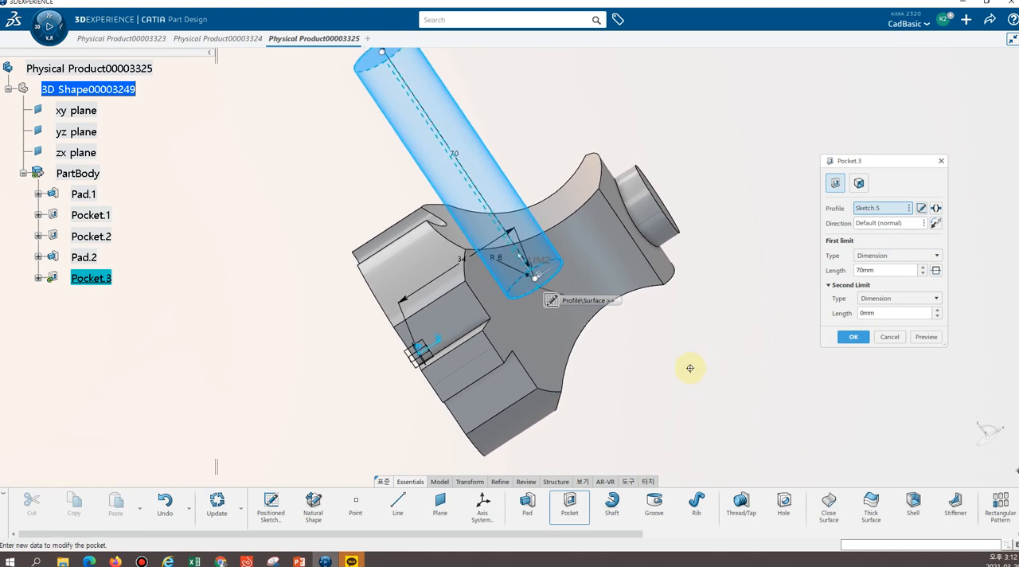
{"action": "double_click", "coordinate": [884, 270]}
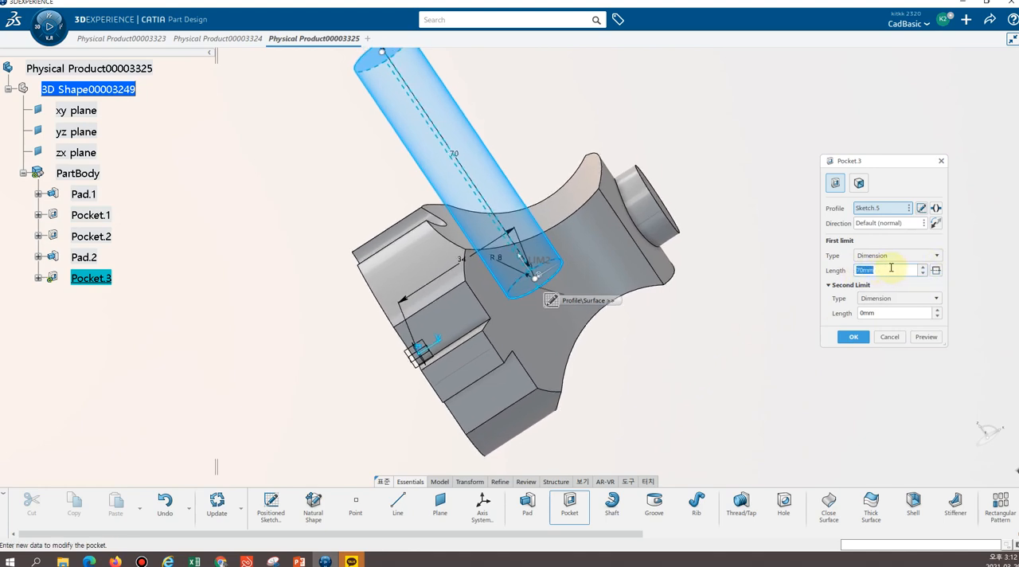
{"action": "left_click_drag", "start_coordinate": [383, 53], "coordinate": [420, 118]}
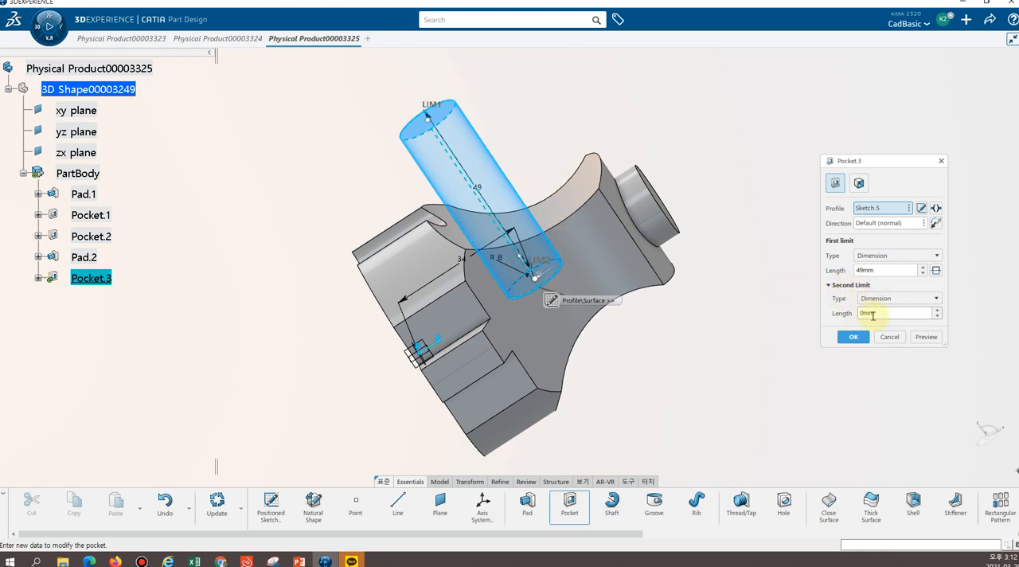
Try a second limit of 8 mm for the circular pocket
{"action": "left_click", "coordinate": [897, 314]}
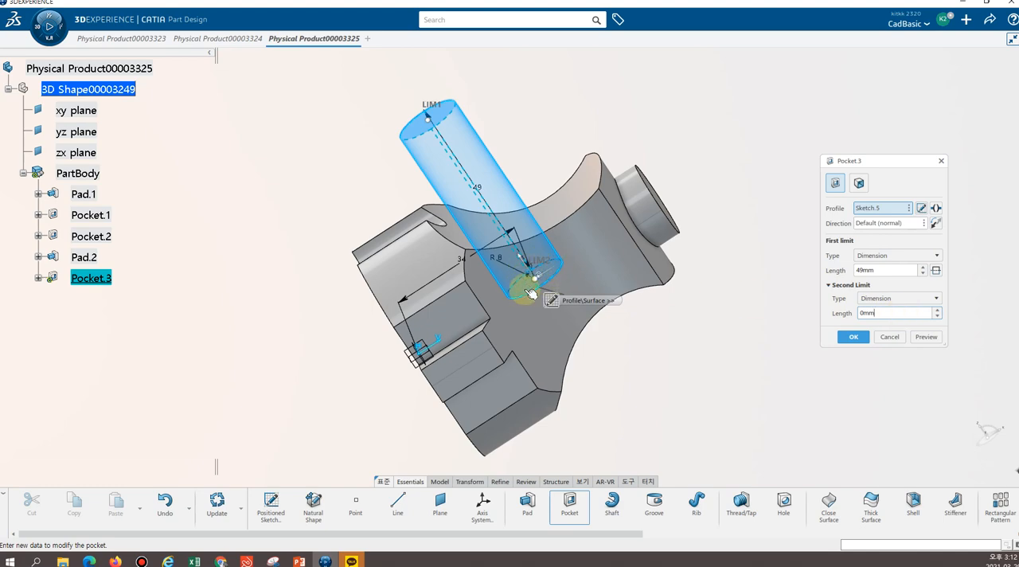
{"action": "double_click", "coordinate": [893, 313]}
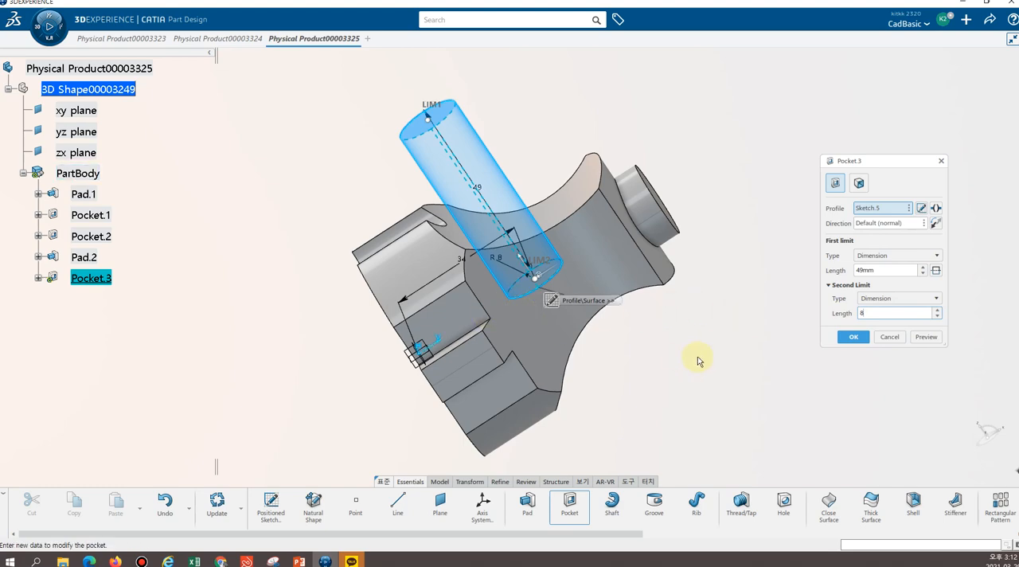
{"action": "key", "text": "Return"}
{"action": "middle_click_drag", "start_coordinate": [612, 411], "coordinate": [569, 387]}
Set the circular pocket's second limit to -8 mm and create the cut
{"action": "double_click", "coordinate": [867, 313]}
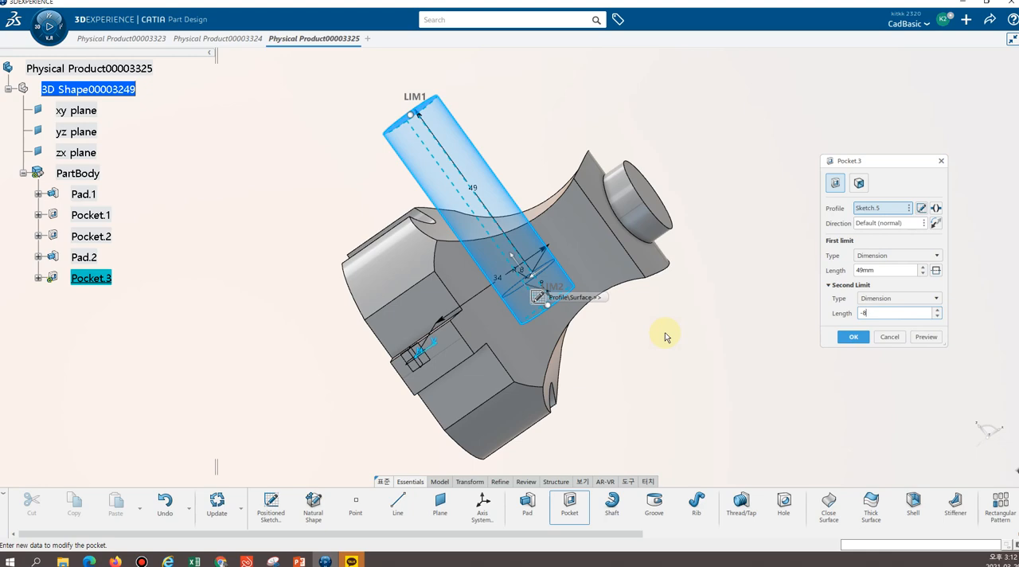
{"action": "left_click", "coordinate": [626, 350]}
{"action": "middle_click_drag", "start_coordinate": [620, 354], "coordinate": [526, 292]}
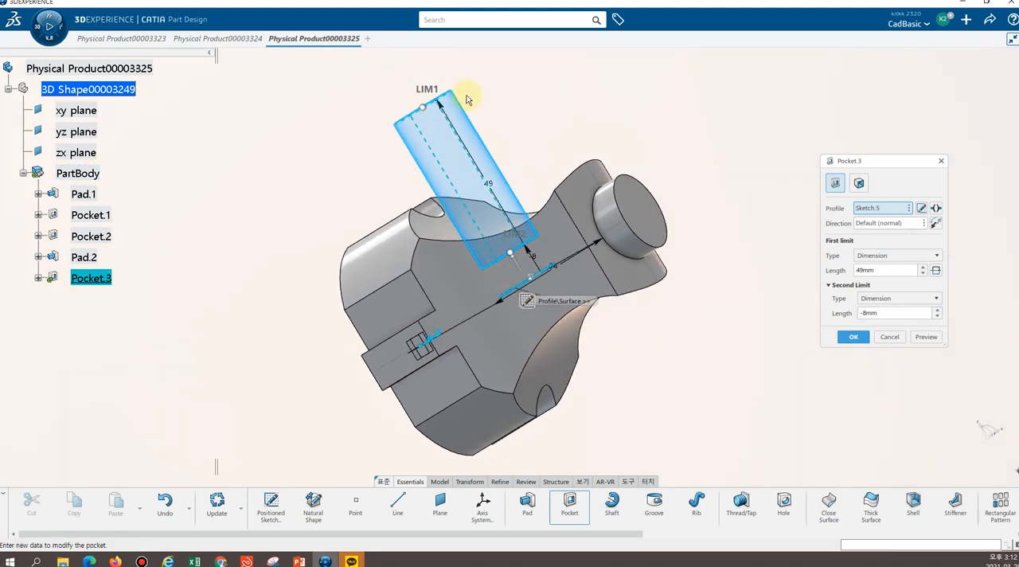
{"action": "middle_click_drag", "start_coordinate": [548, 120], "coordinate": [673, 161]}
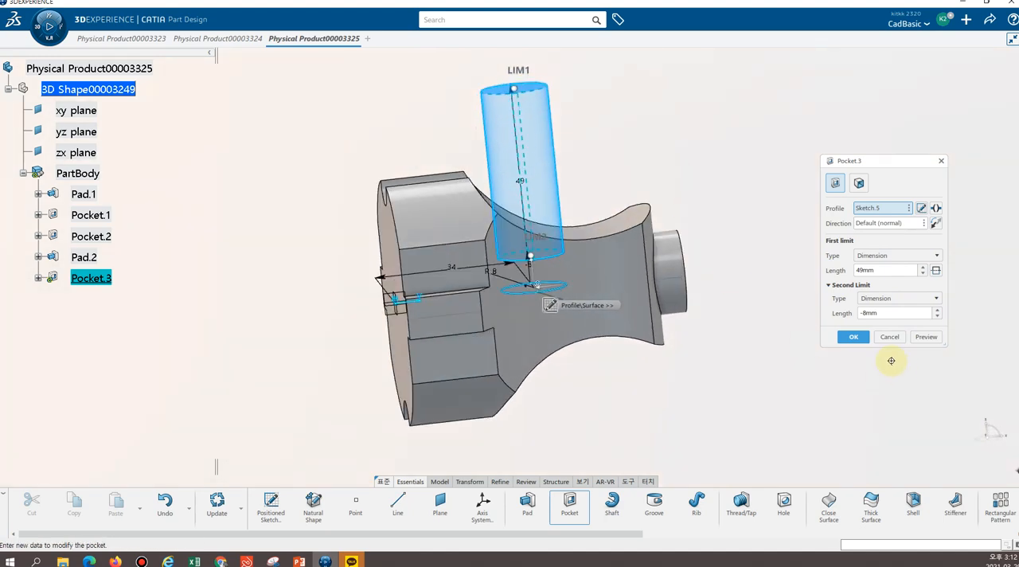
{"action": "left_click", "coordinate": [854, 338]}
Mirror the circular grip pocket about the xy plane onto the opposite side of the grip
{"action": "middle_click_drag", "start_coordinate": [724, 168], "coordinate": [612, 246]}
{"action": "middle_click_drag", "start_coordinate": [699, 189], "coordinate": [716, 220]}
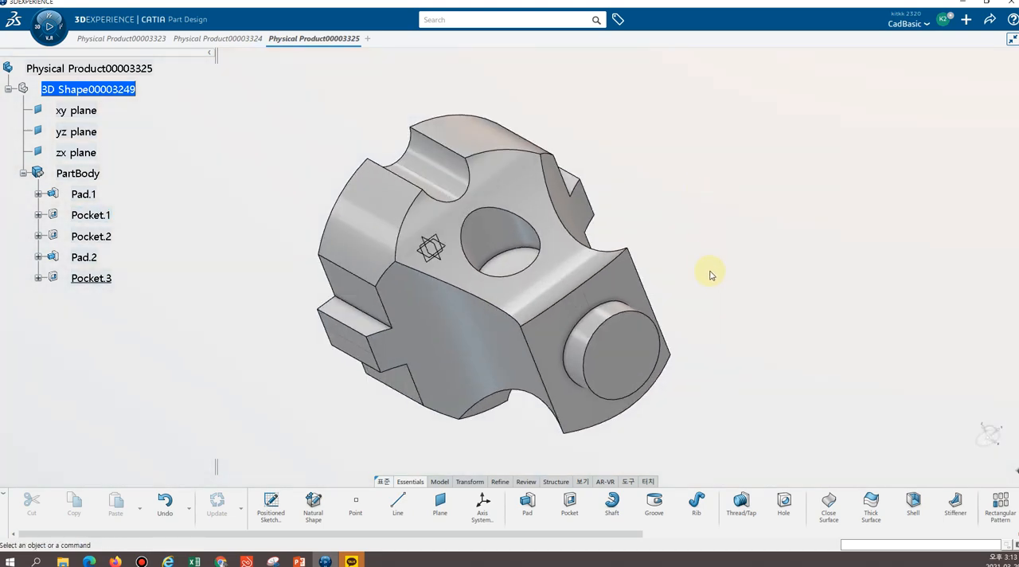
{"action": "middle_click_drag", "start_coordinate": [688, 283], "coordinate": [715, 188]}
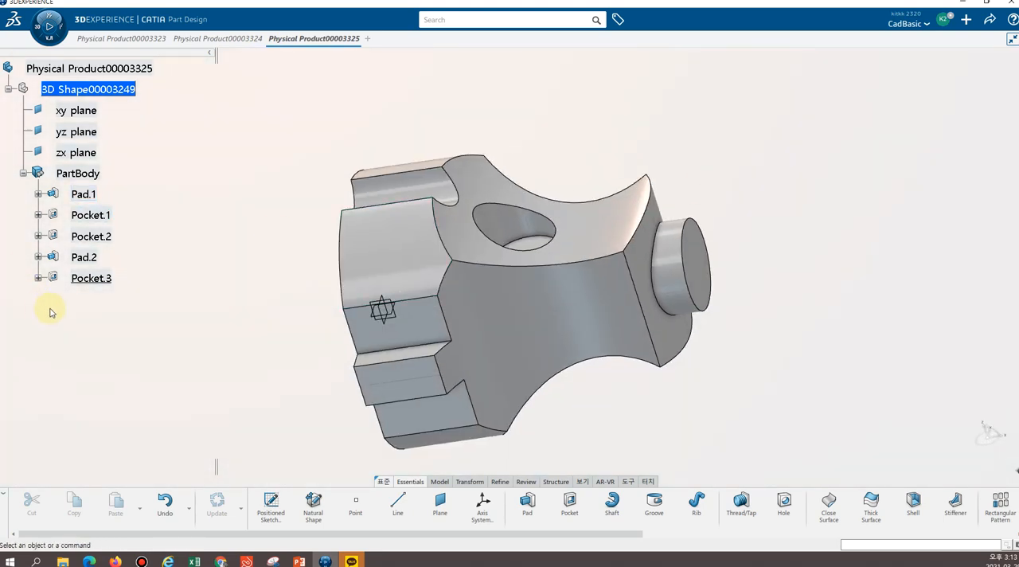
{"action": "middle_click_drag", "start_coordinate": [702, 414], "coordinate": [782, 324]}
{"action": "middle_click_drag", "start_coordinate": [498, 135], "coordinate": [320, 413]}
{"action": "left_click_drag", "start_coordinate": [610, 532], "coordinate": [808, 533]}
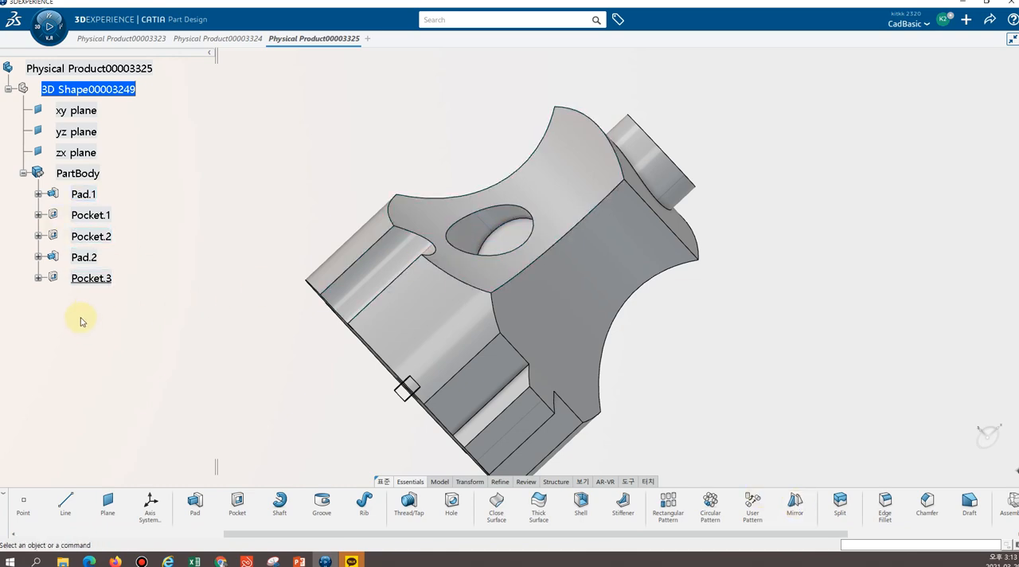
{"action": "left_click", "coordinate": [91, 279]}
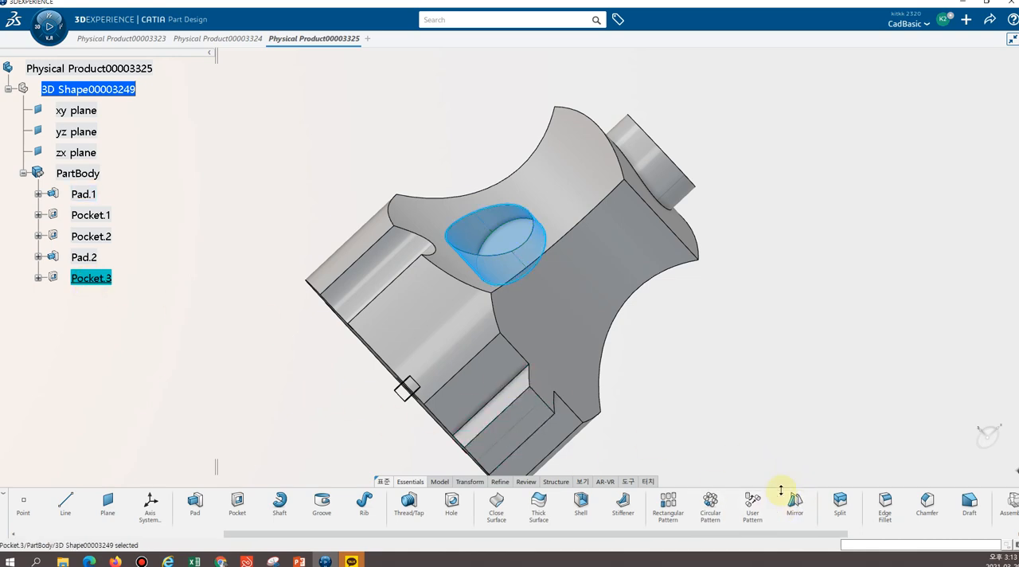
{"action": "left_click", "coordinate": [92, 279]}
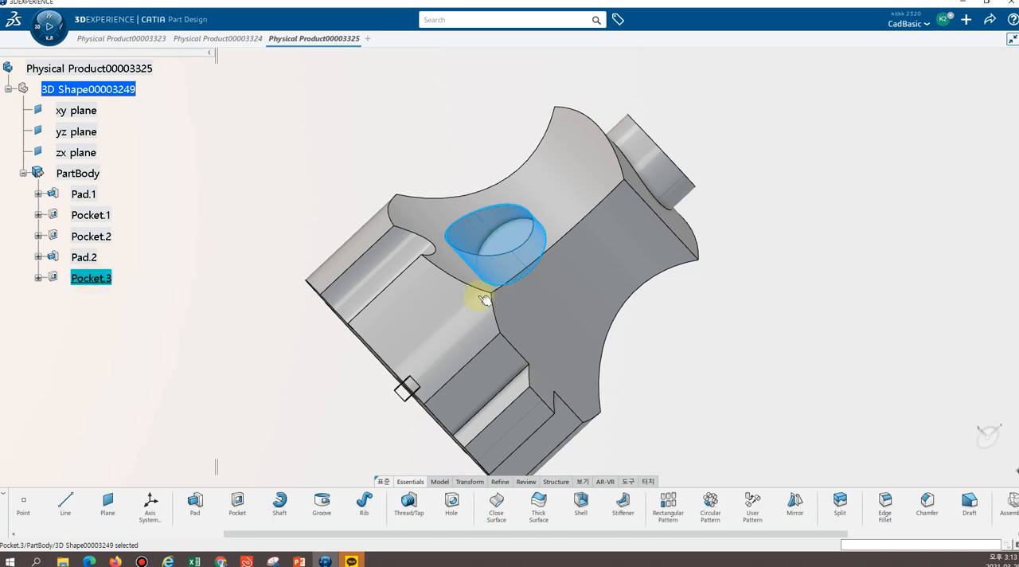
{"action": "left_click", "coordinate": [794, 507]}
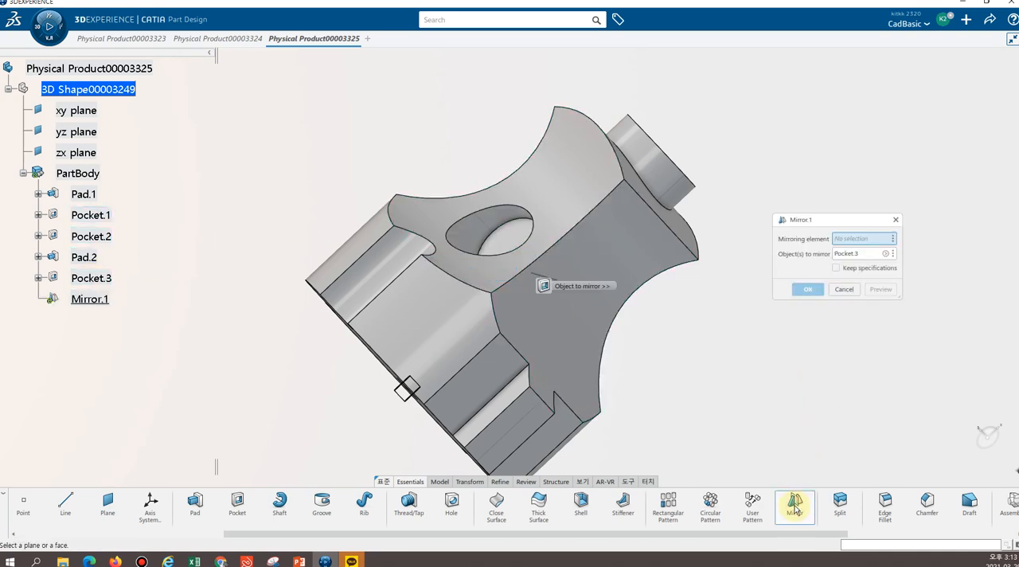
{"action": "middle_click_drag", "start_coordinate": [806, 348], "coordinate": [637, 225]}
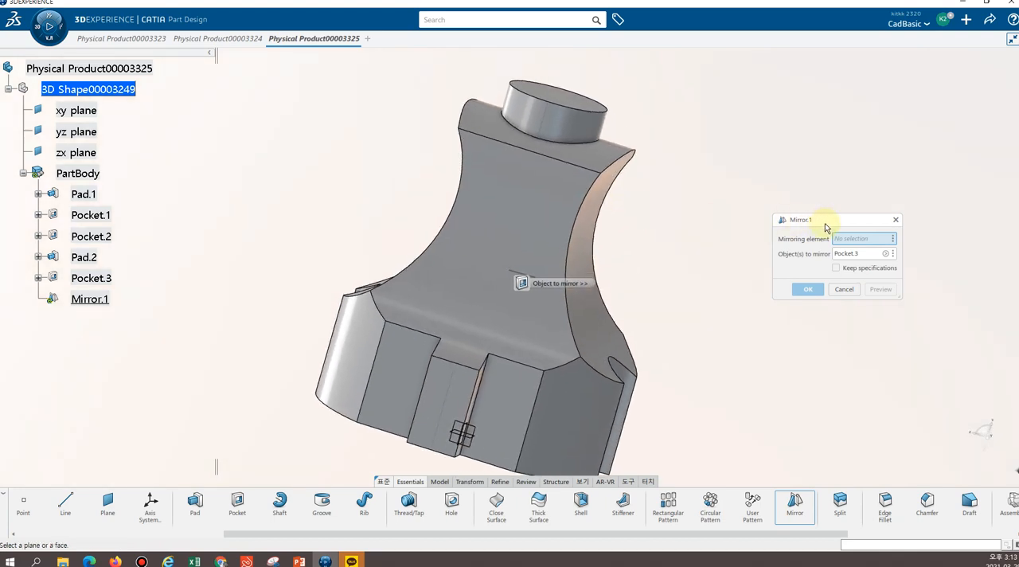
{"action": "middle_click_drag", "start_coordinate": [755, 344], "coordinate": [637, 310]}
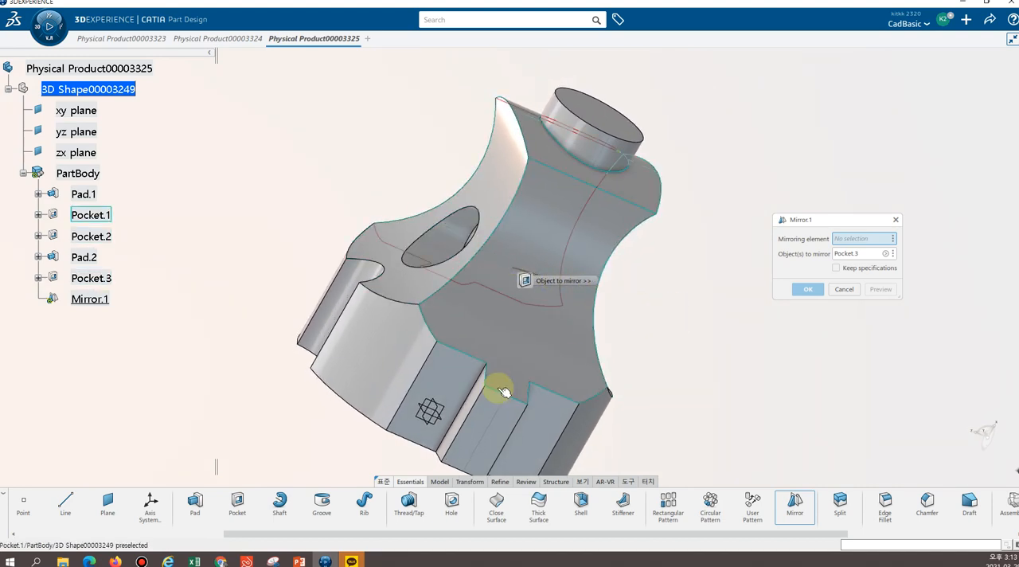
{"action": "left_click", "coordinate": [440, 412]}
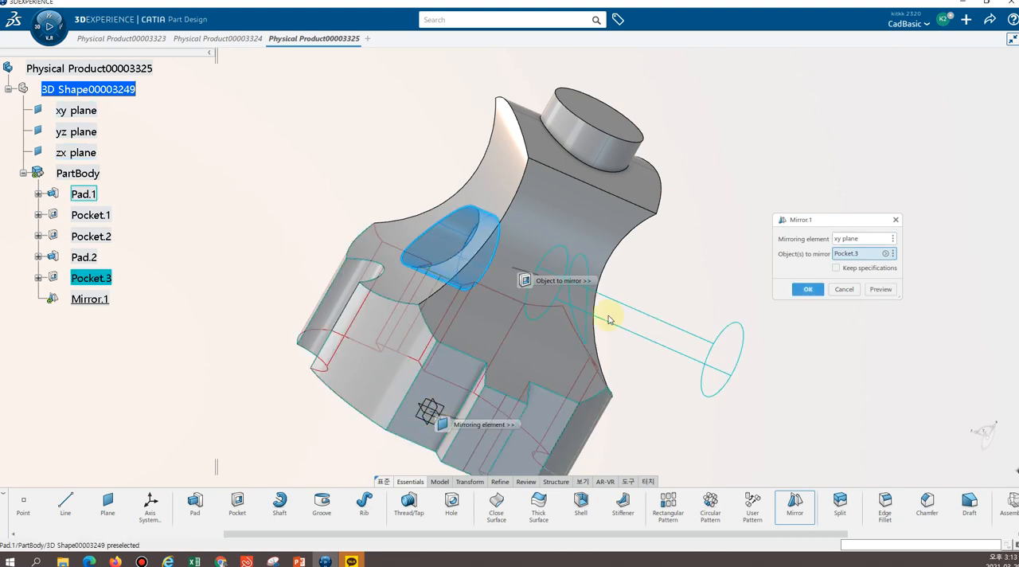
{"action": "middle_click_drag", "start_coordinate": [811, 386], "coordinate": [629, 209]}
{"action": "middle_click_drag", "start_coordinate": [279, 212], "coordinate": [413, 318]}
{"action": "left_click", "coordinate": [808, 290]}
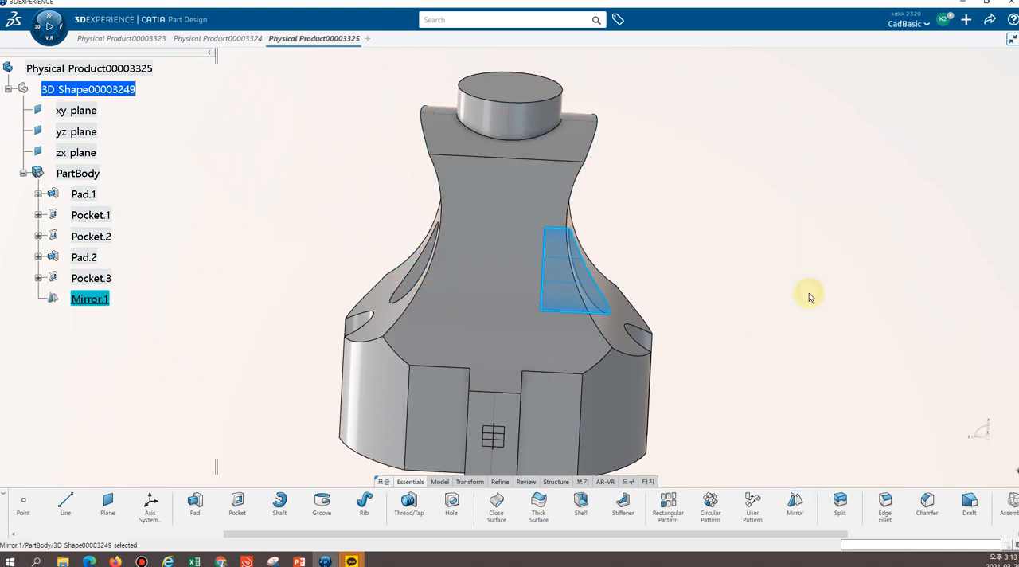
Save the part
{"action": "middle_click_drag", "start_coordinate": [723, 230], "coordinate": [672, 359]}
{"action": "key", "text": "ctrl+s"}
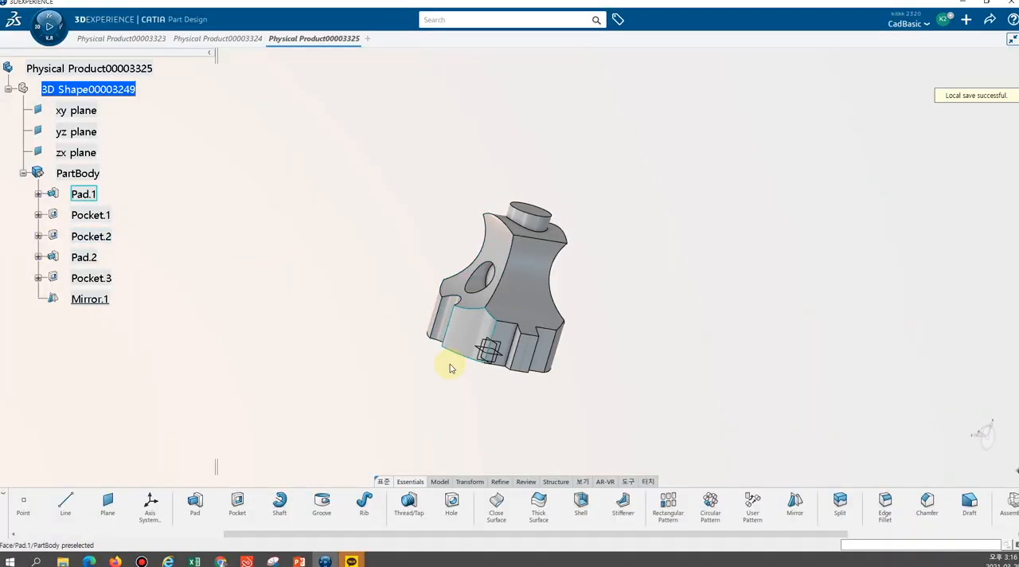
Create a positioned sketch on the flat front face of the plug's wide end
{"action": "mouse_move", "coordinate": [432, 376]}
{"action": "middle_mouse_down"}
{"action": "mouse_move", "coordinate": [548, 133]}
{"action": "mouse_move", "coordinate": [554, 275]}
{"action": "middle_mouse_up"}
{"action": "middle_click_drag", "start_coordinate": [652, 241], "coordinate": [489, 164]}
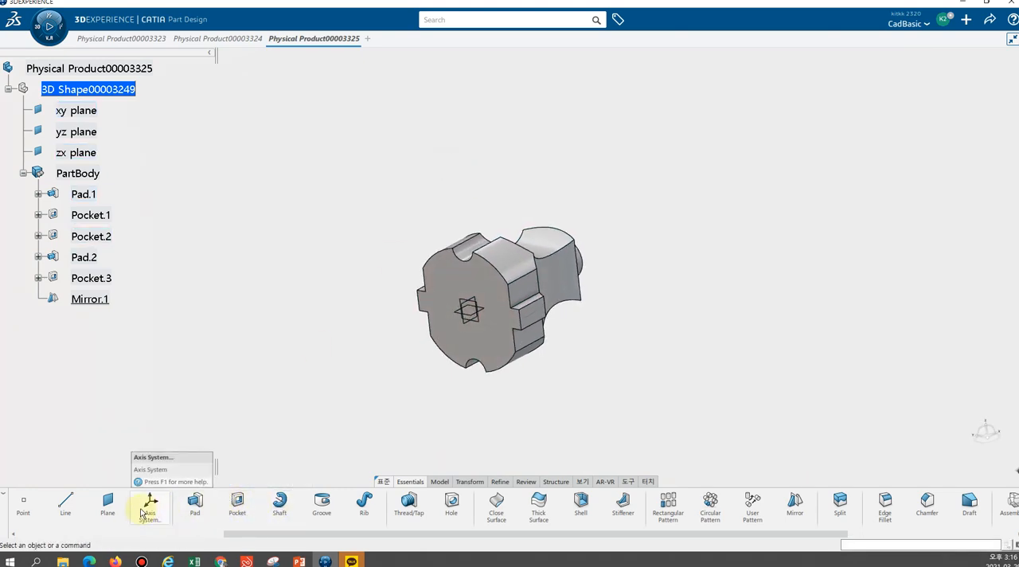
{"action": "left_click_drag", "start_coordinate": [266, 536], "coordinate": [84, 540]}
{"action": "left_click", "coordinate": [236, 500]}
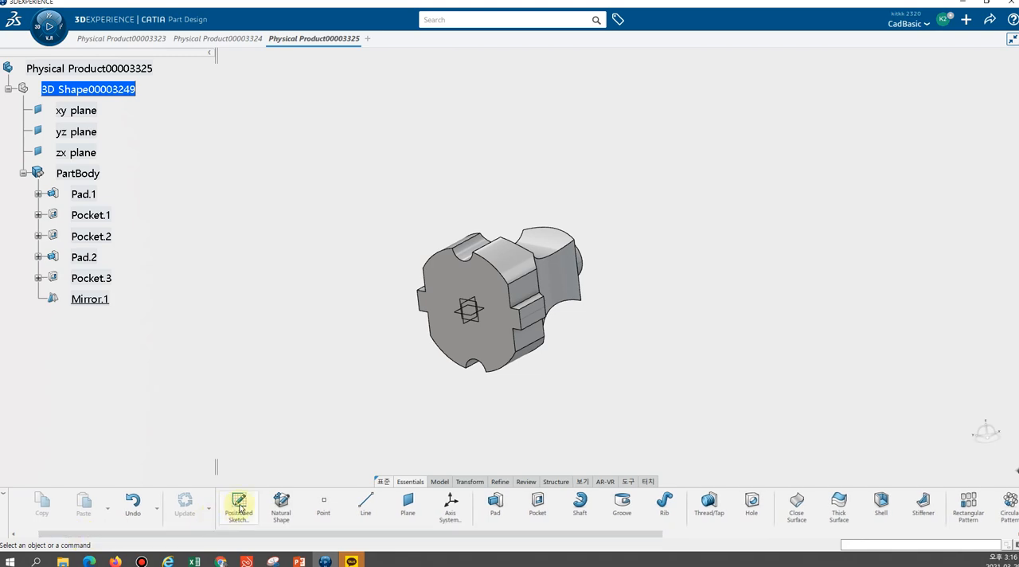
{"action": "left_click", "coordinate": [522, 336]}
{"action": "left_click", "coordinate": [491, 316]}
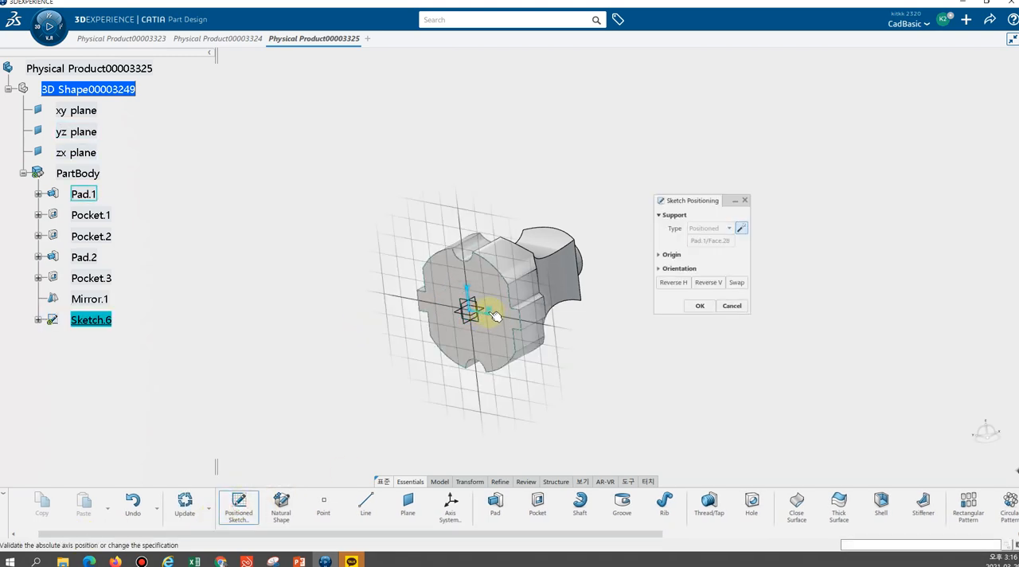
{"action": "left_click", "coordinate": [490, 317]}
{"action": "key", "text": "Return"}
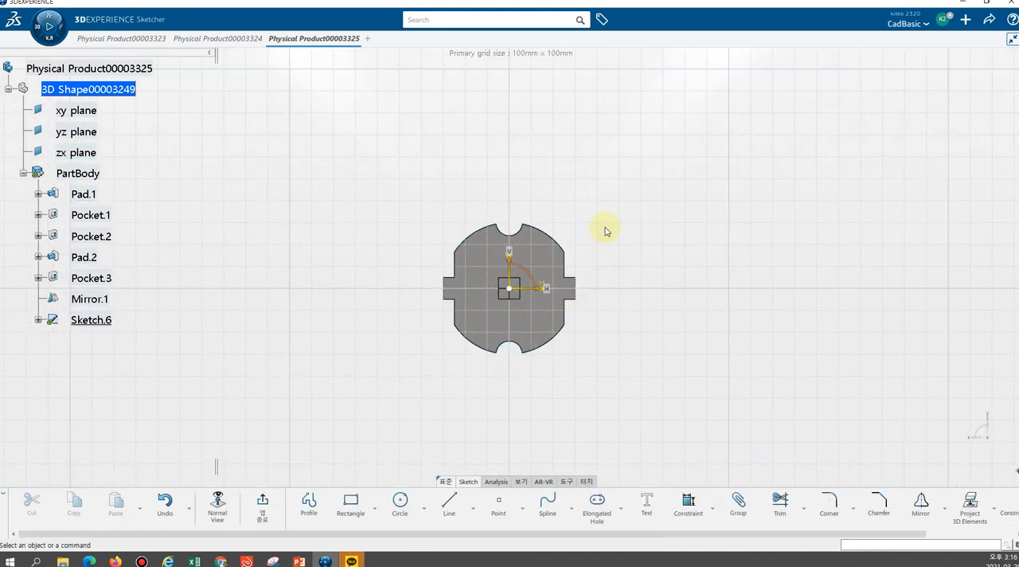
Sketch a circle of about 3.7 mm radius on the horizontal axis, centred about 16 mm left of the origin
{"action": "mouse_move", "coordinate": [591, 324]}
{"action": "middle_mouse_down"}
{"action": "mouse_move", "coordinate": [603, 226]}
{"action": "mouse_move", "coordinate": [612, 250]}
{"action": "middle_mouse_up"}
{"action": "left_click", "coordinate": [399, 501]}
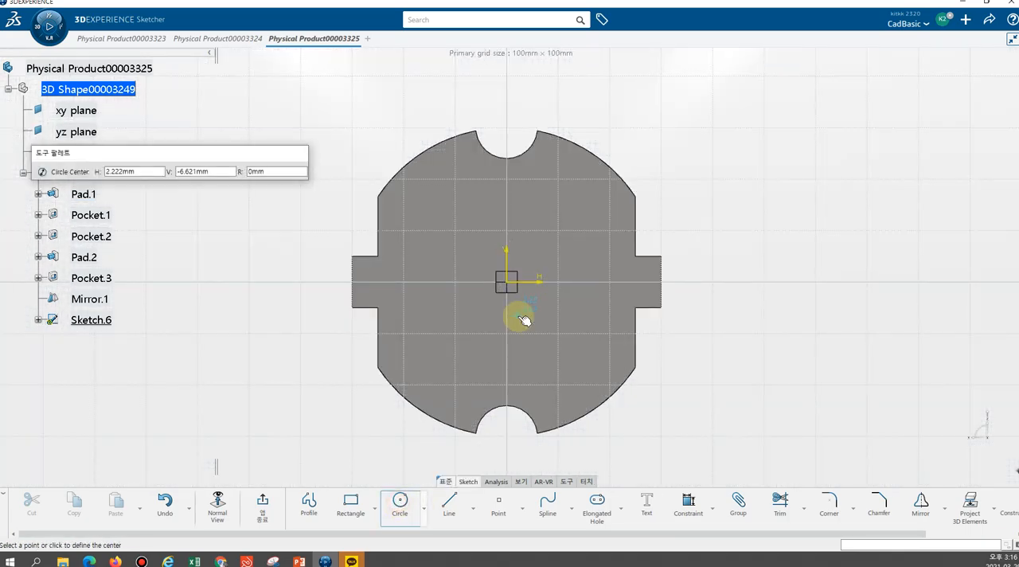
{"action": "left_click", "coordinate": [427, 282]}
{"action": "left_click", "coordinate": [446, 289]}
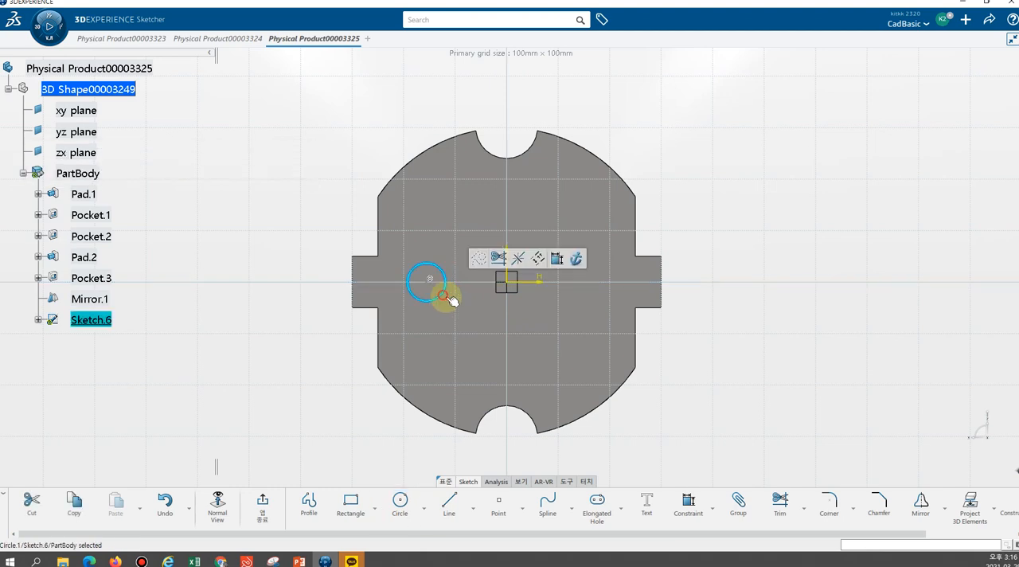
Dimension the circle's radius and set it to 5 mm
{"action": "left_click", "coordinate": [685, 504]}
{"action": "left_click", "coordinate": [425, 301]}
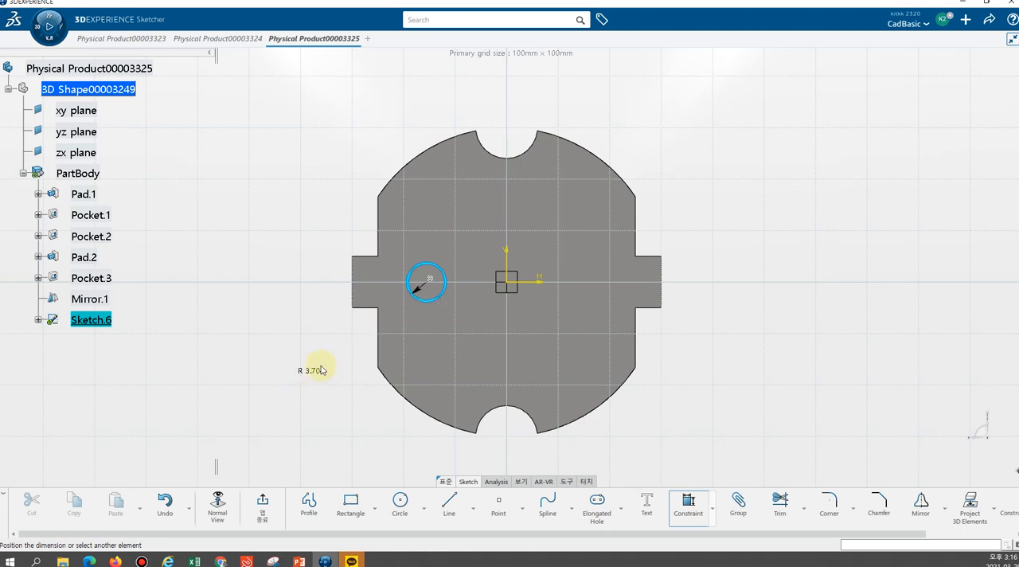
{"action": "left_click", "coordinate": [481, 355]}
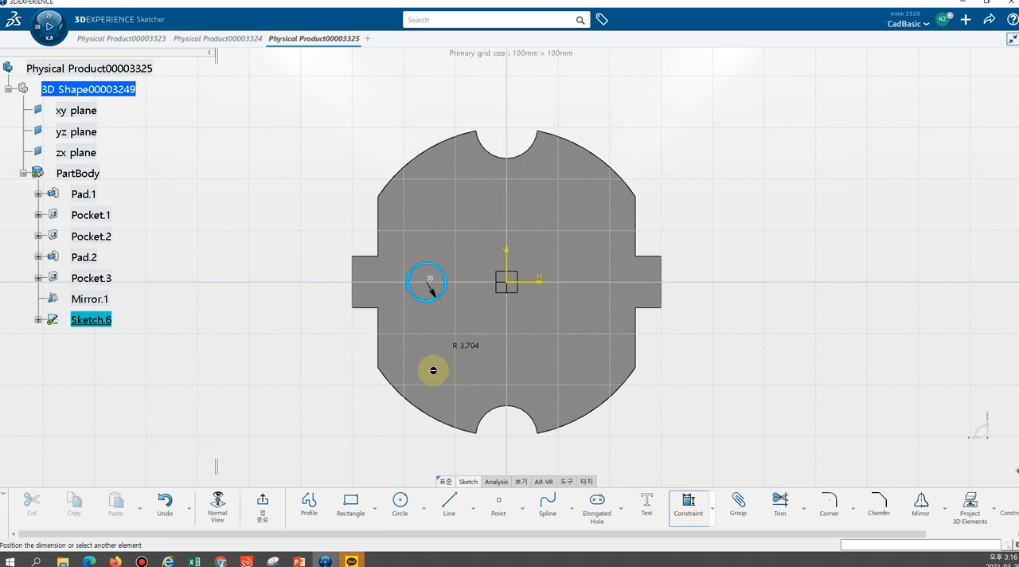
{"action": "left_click", "coordinate": [448, 328]}
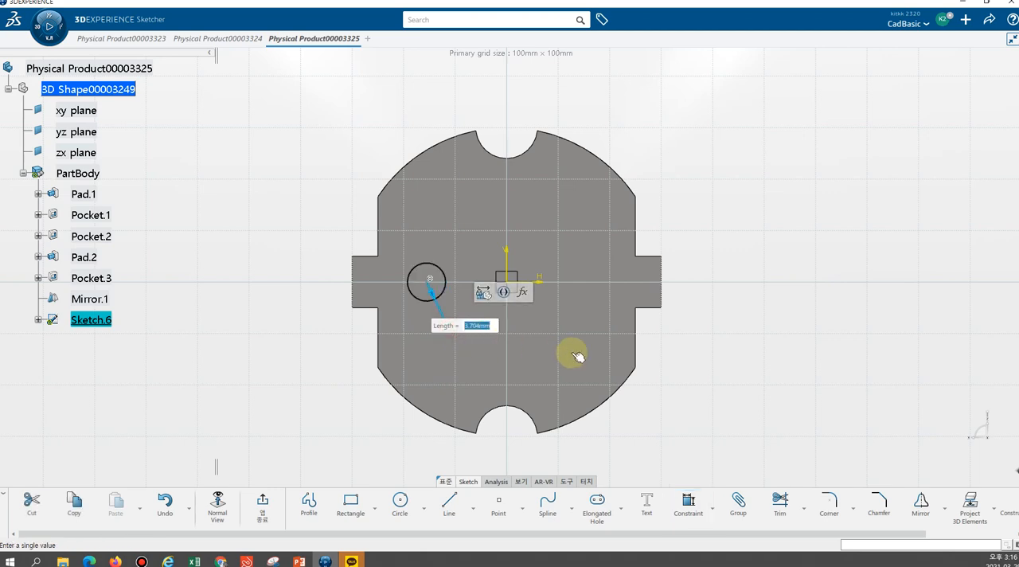
{"action": "key", "text": "Return"}
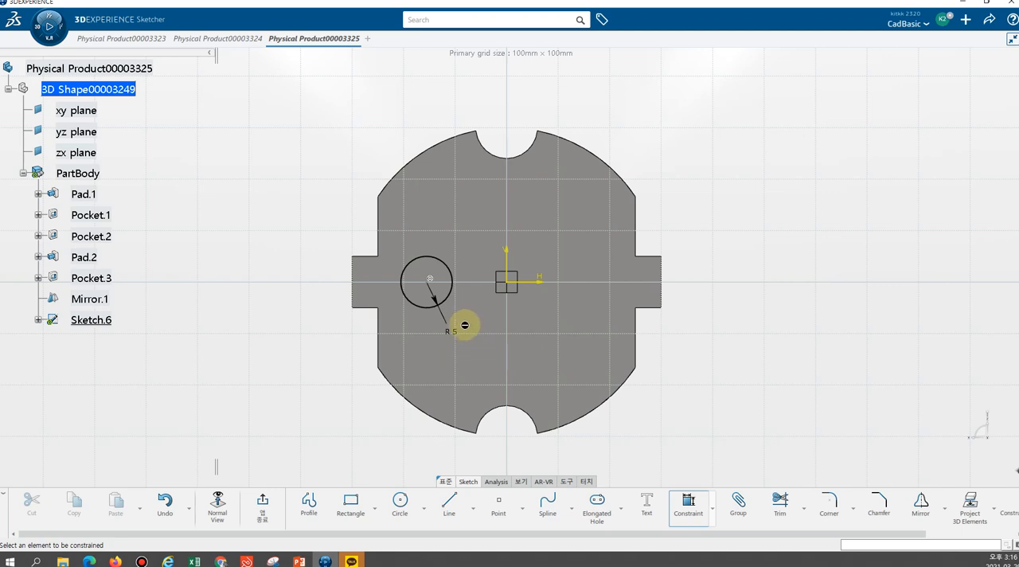
Exit the sketch and pad the R5 circle 32 mm outward from the front face as a pin
{"action": "mouse_move", "coordinate": [716, 185]}
{"action": "middle_mouse_down"}
{"action": "mouse_move", "coordinate": [705, 200]}
{"action": "mouse_move", "coordinate": [564, 257]}
{"action": "middle_mouse_up"}
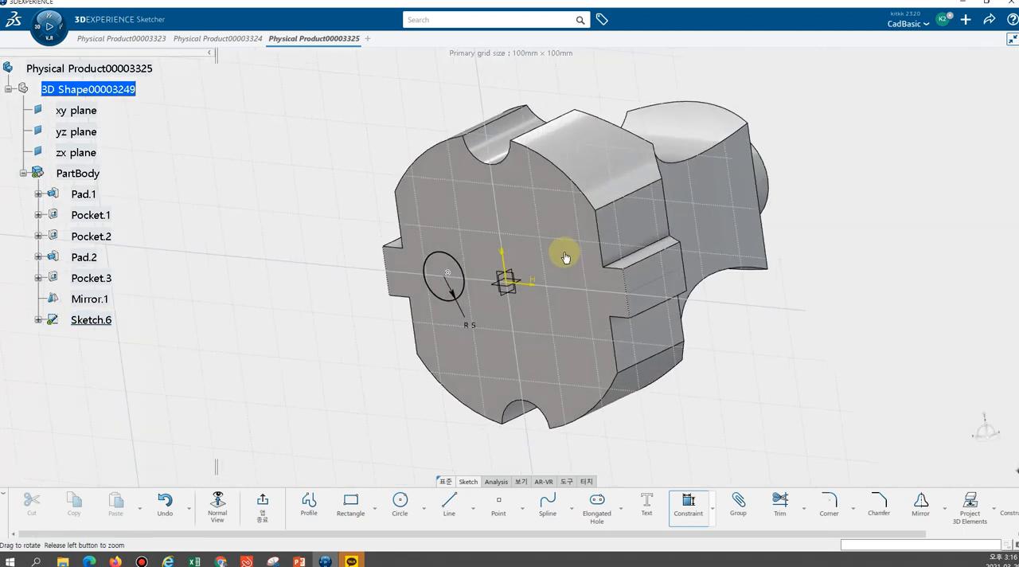
{"action": "left_click", "coordinate": [261, 516]}
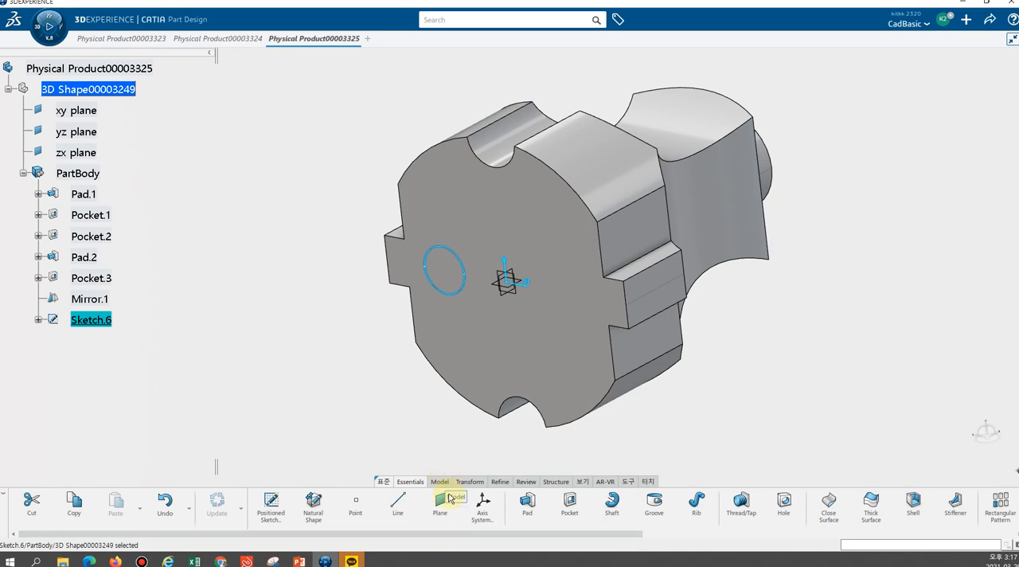
{"action": "left_click", "coordinate": [540, 512]}
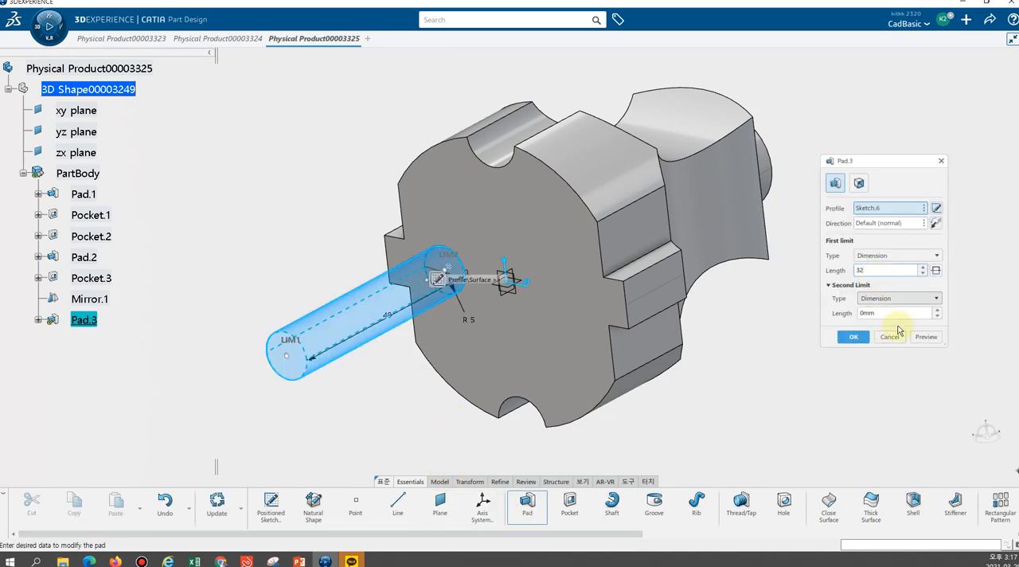
{"action": "left_click", "coordinate": [853, 338]}
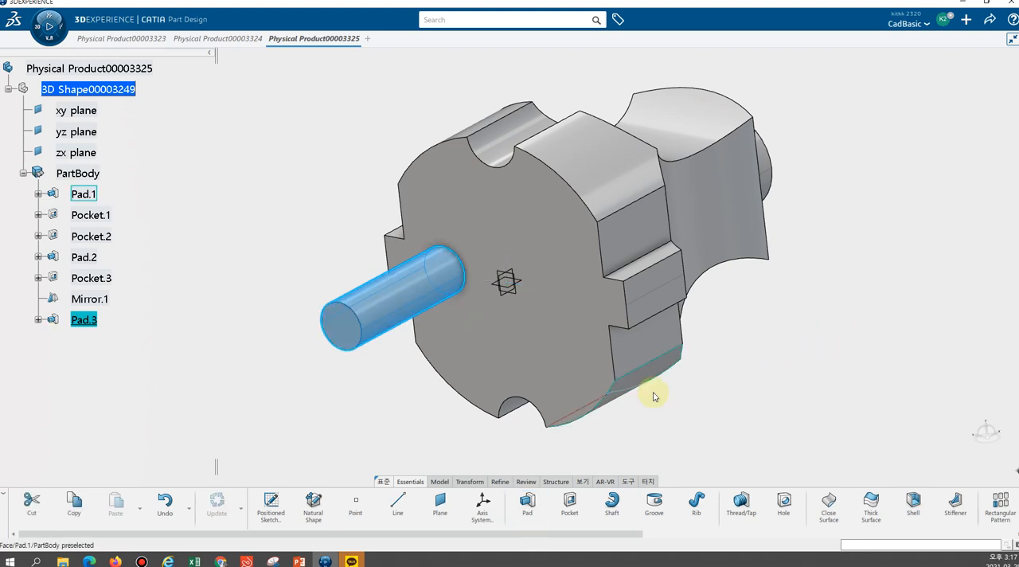
Round the circular edge at the pin's free end with a 5 mm edge fillet
{"action": "left_click", "coordinate": [786, 407]}
{"action": "left_click_drag", "start_coordinate": [625, 535], "coordinate": [859, 538]}
{"action": "left_click", "coordinate": [844, 509]}
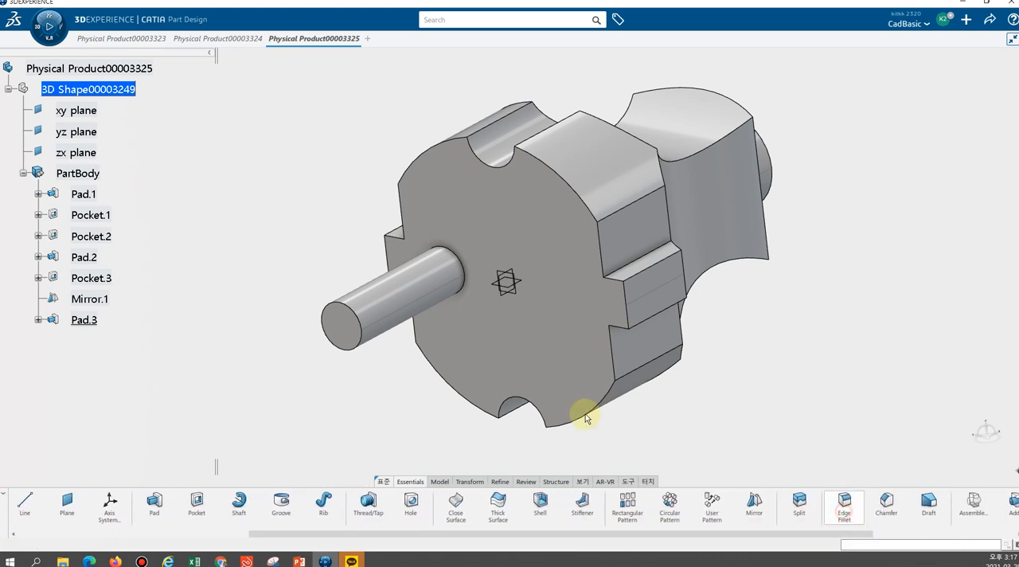
{"action": "left_click", "coordinate": [366, 332]}
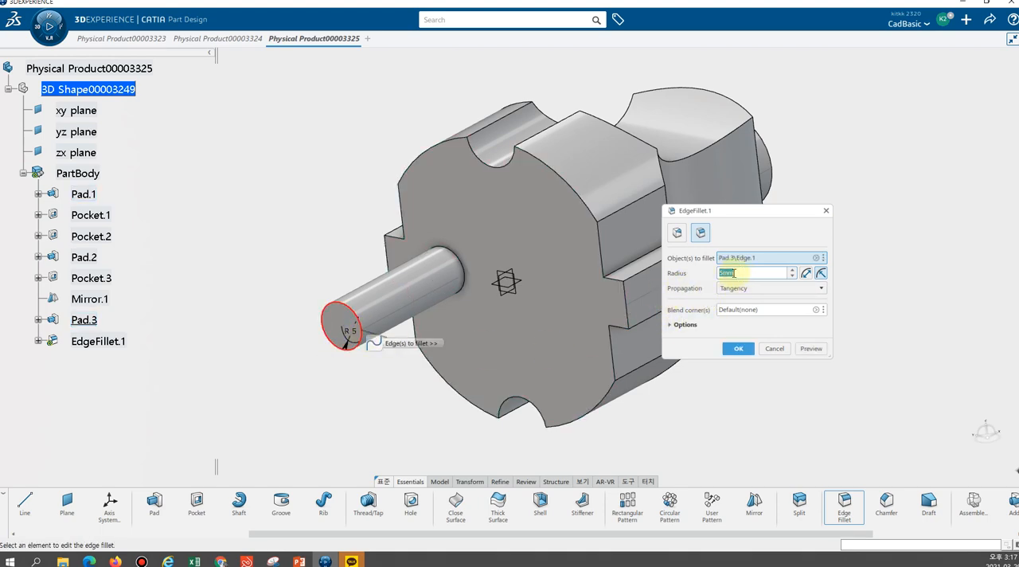
{"action": "key", "text": "Return"}
{"action": "middle_click_drag", "start_coordinate": [231, 226], "coordinate": [176, 336]}
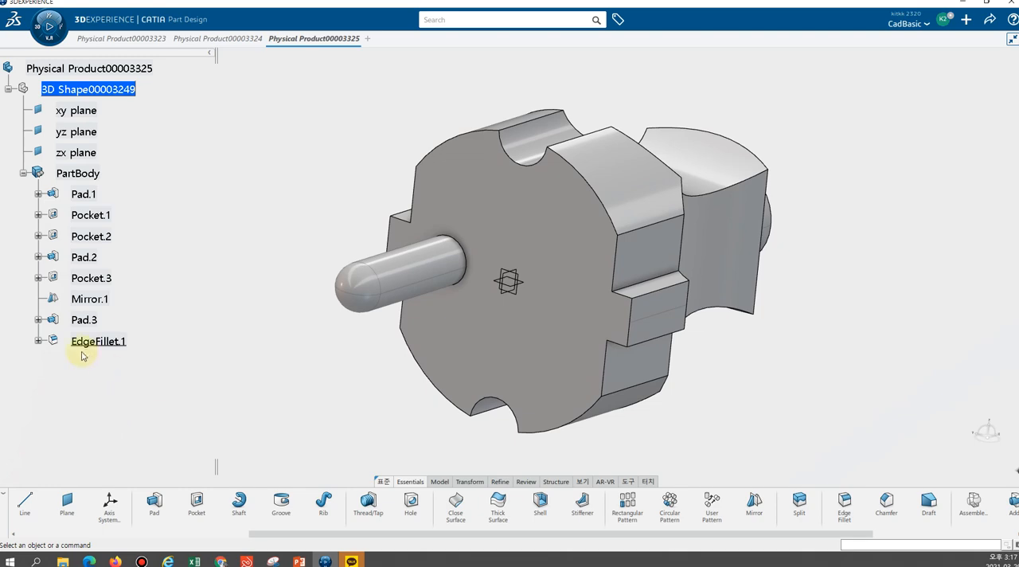
{"action": "left_click", "coordinate": [37, 341]}
{"action": "left_click", "coordinate": [38, 340]}
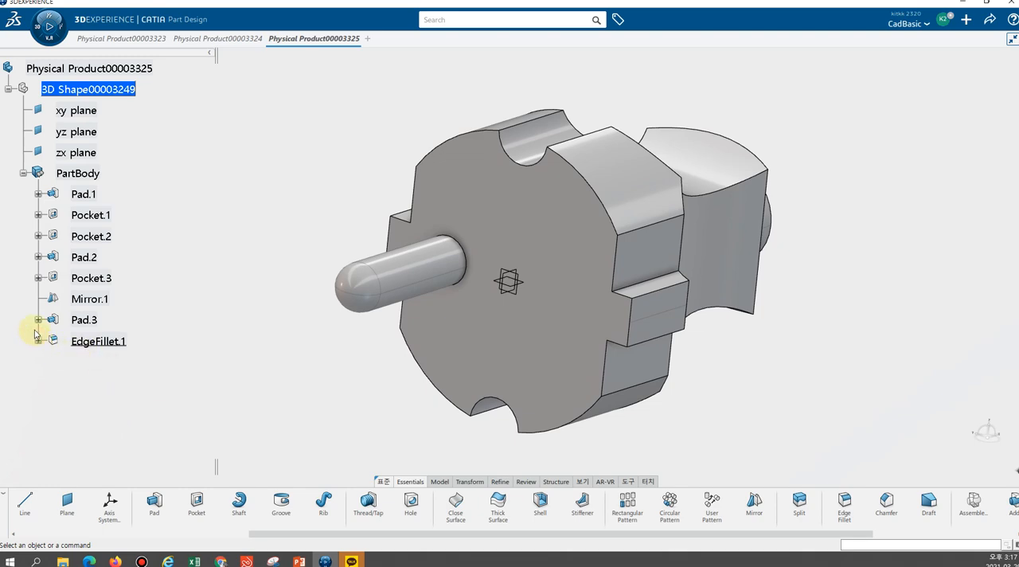
{"action": "left_click", "coordinate": [101, 343], "text": "ctrl"}
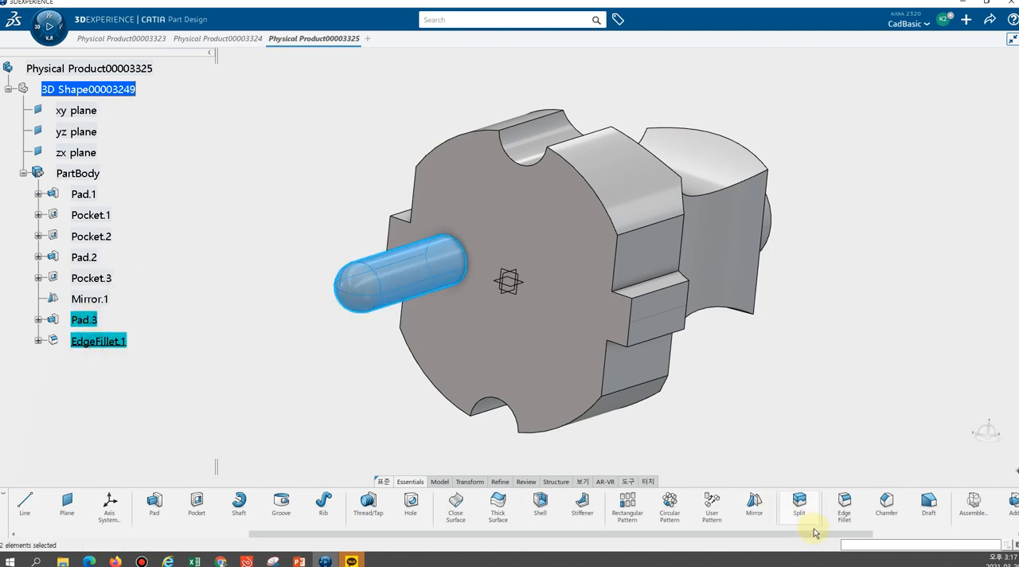
{"action": "left_click", "coordinate": [754, 506]}
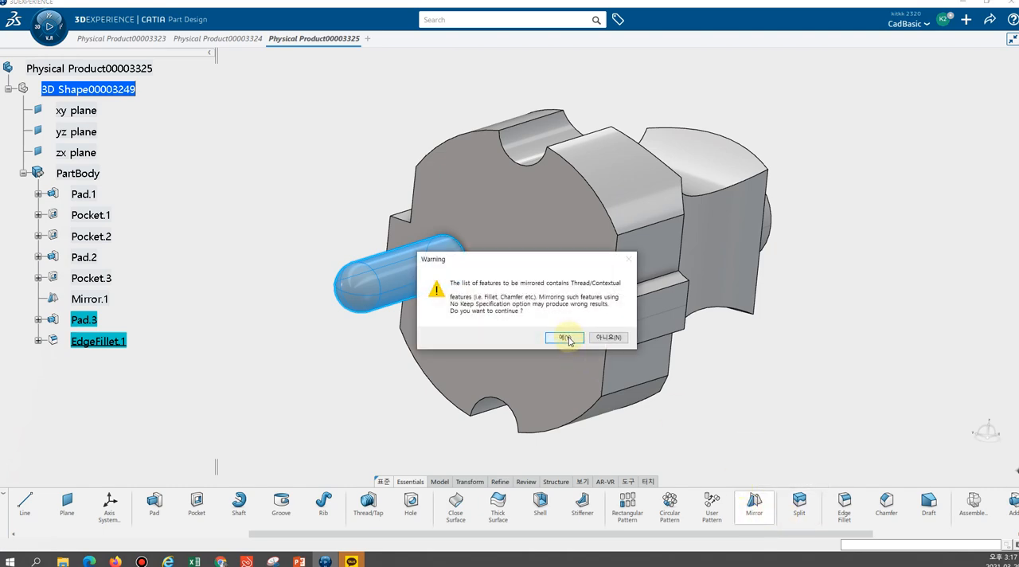
{"action": "left_click", "coordinate": [566, 338]}
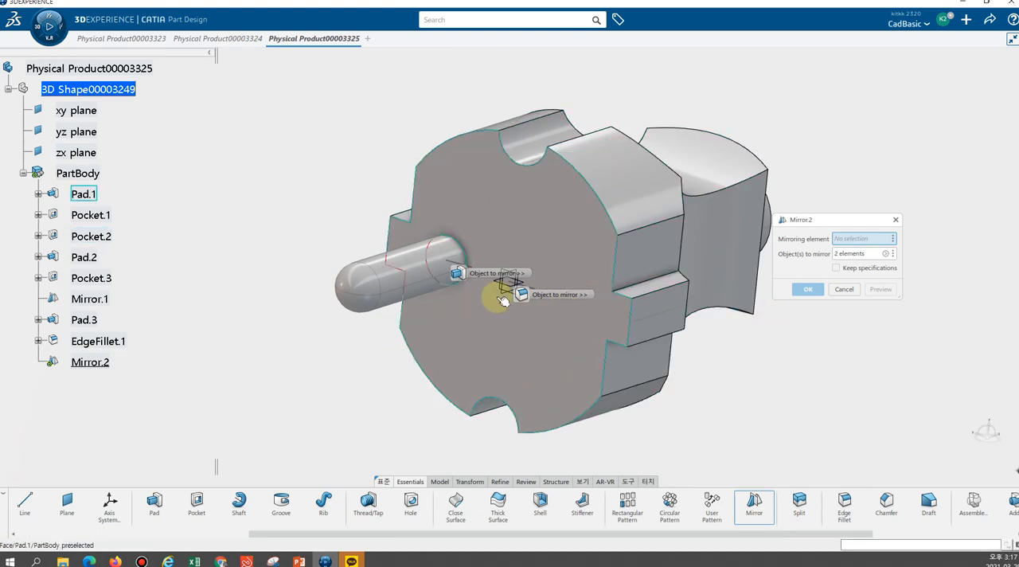
{"action": "left_click", "coordinate": [464, 269]}
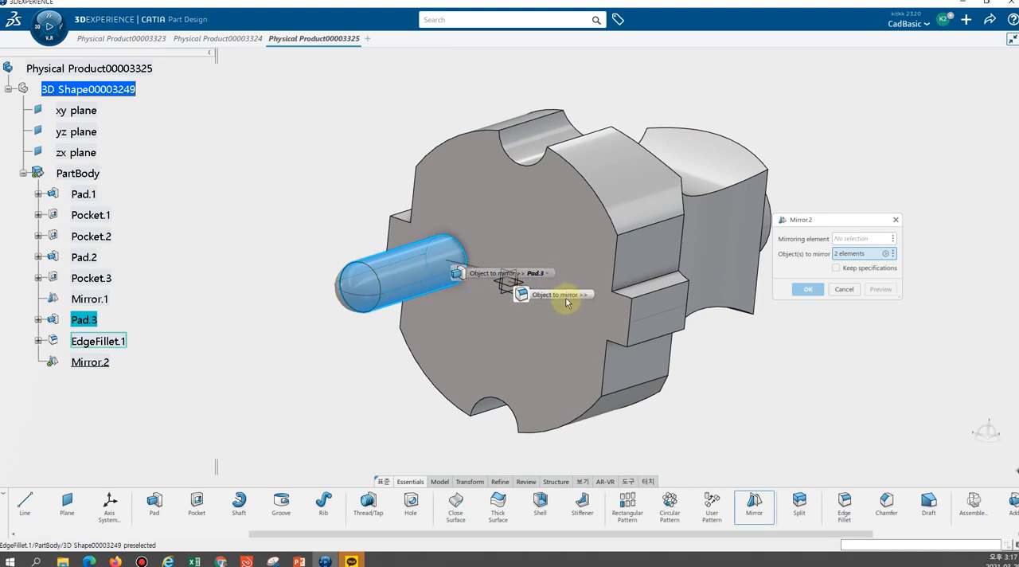
{"action": "left_click", "coordinate": [610, 294]}
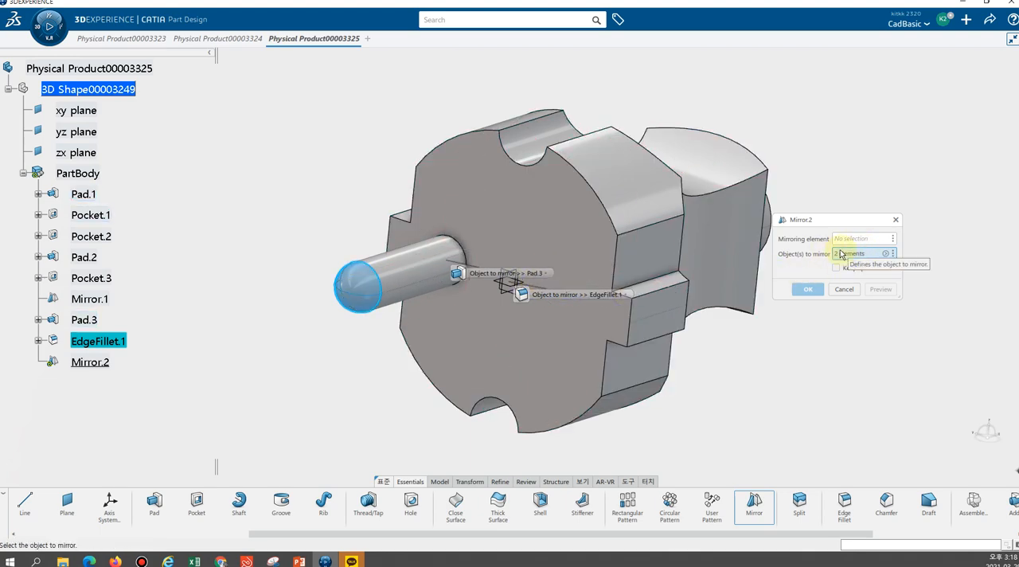
{"action": "key", "text": "Escape"}
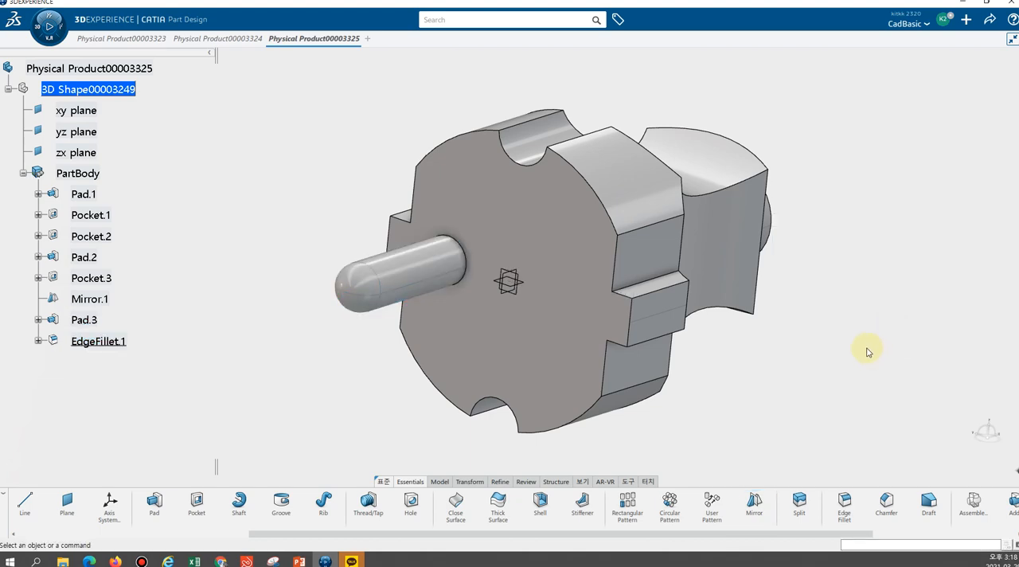
Start a Mirror of the contact pin's pad together with its end fillet, continuing past the contextual-feature warning
{"action": "left_click", "coordinate": [96, 319]}
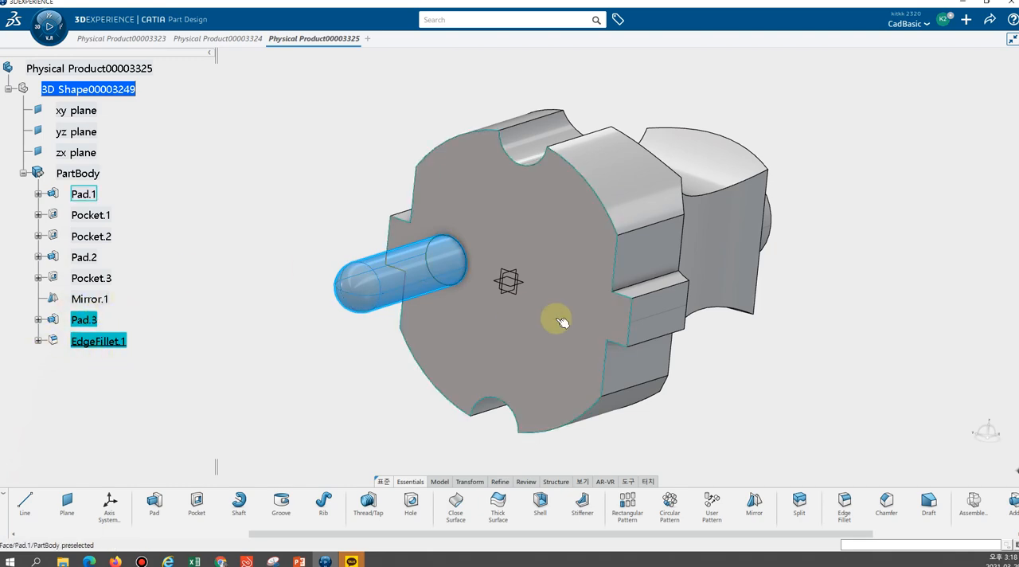
{"action": "left_click", "coordinate": [754, 502]}
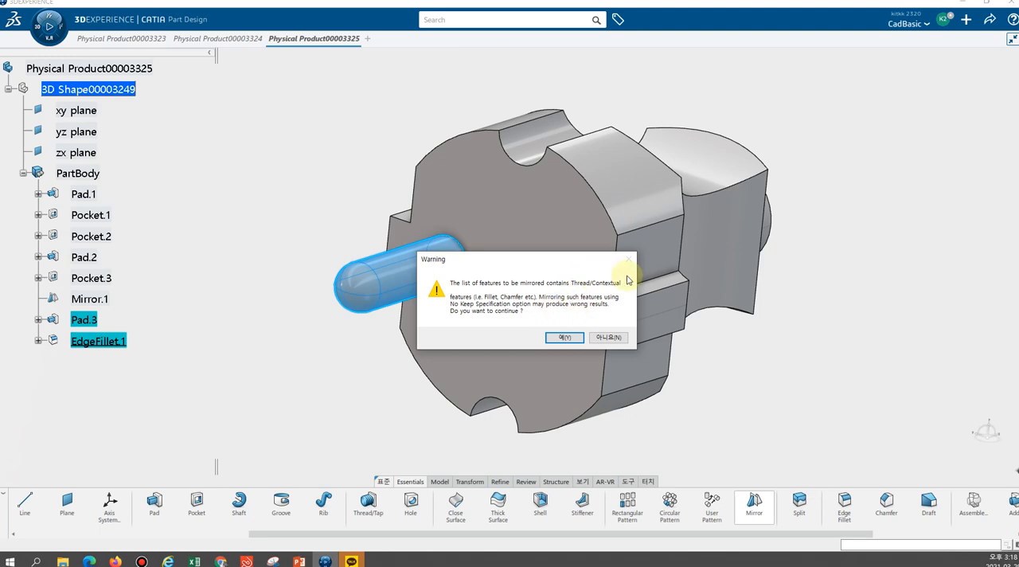
{"action": "left_click", "coordinate": [563, 338]}
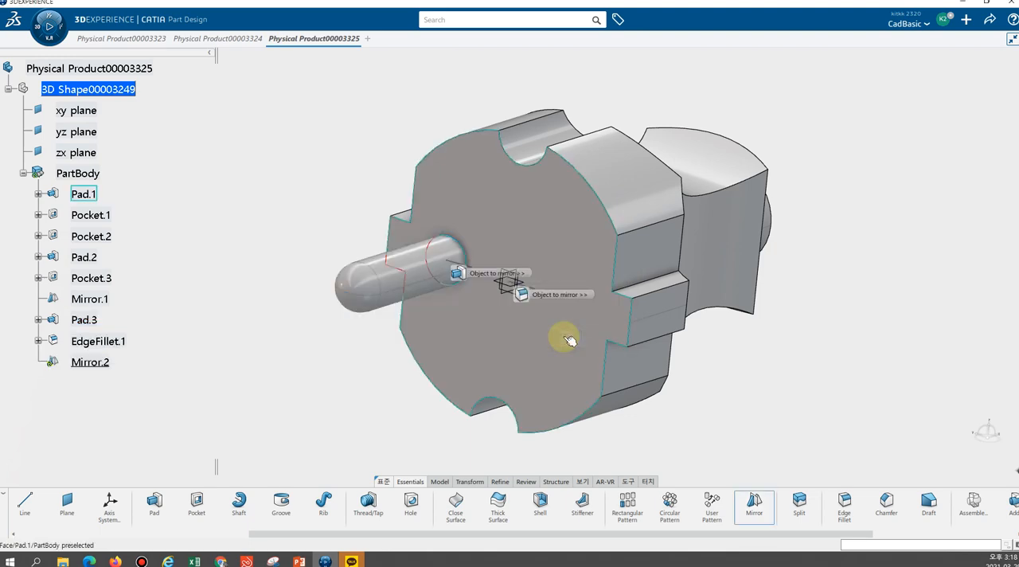
{"action": "left_click", "coordinate": [464, 277]}
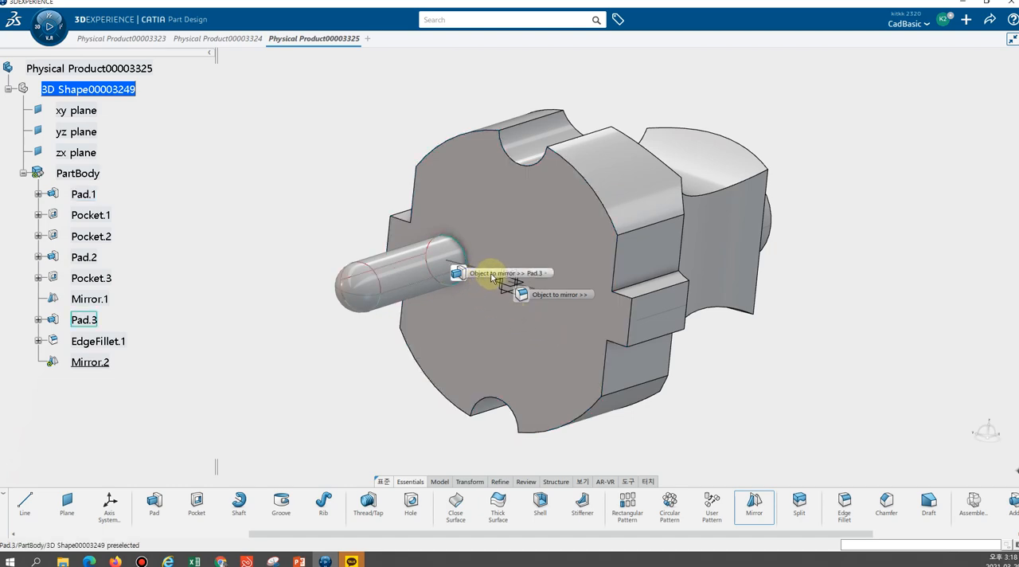
{"action": "left_click", "coordinate": [538, 277]}
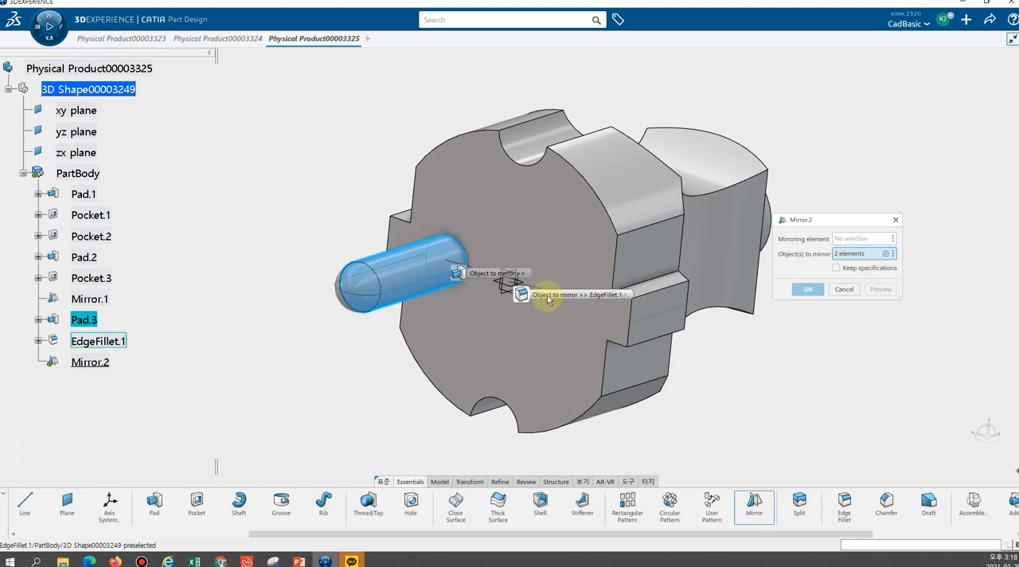
{"action": "left_click", "coordinate": [611, 299]}
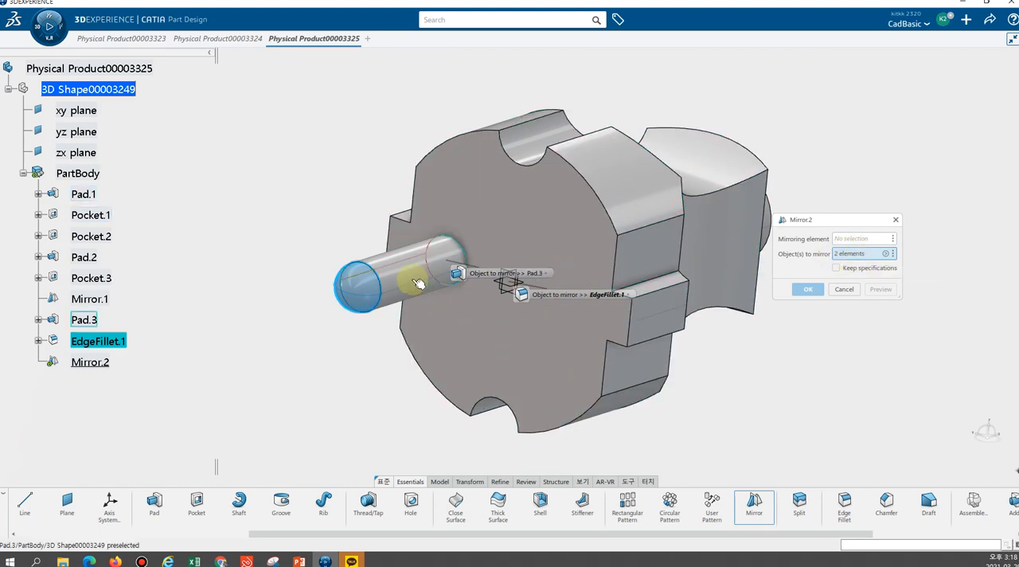
{"action": "left_click", "coordinate": [844, 240]}
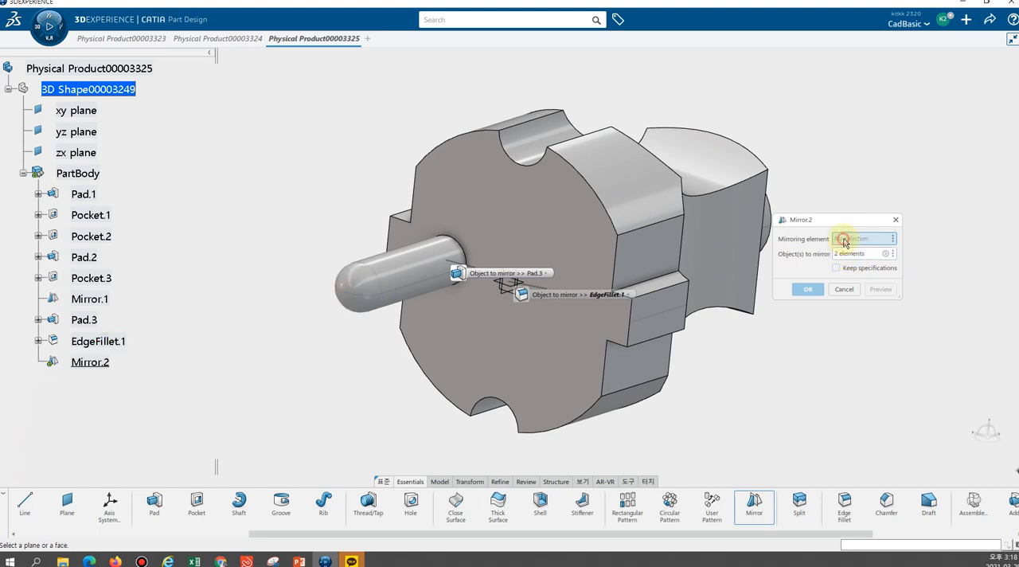
Check which features are chosen for mirroring and move both of their labels clear of the pin
{"action": "middle_click_drag", "start_coordinate": [375, 114], "coordinate": [432, 199]}
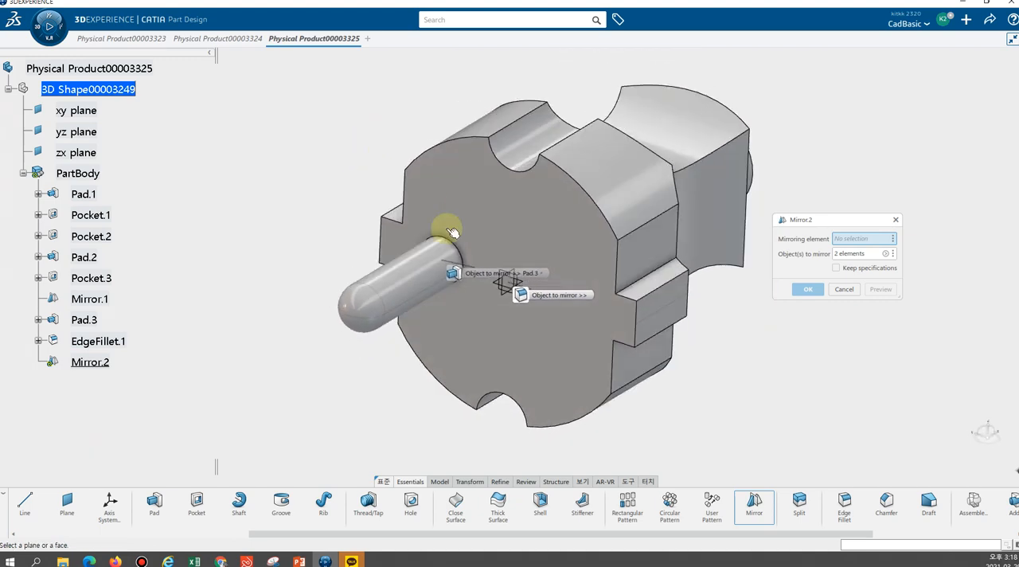
{"action": "left_click", "coordinate": [469, 276]}
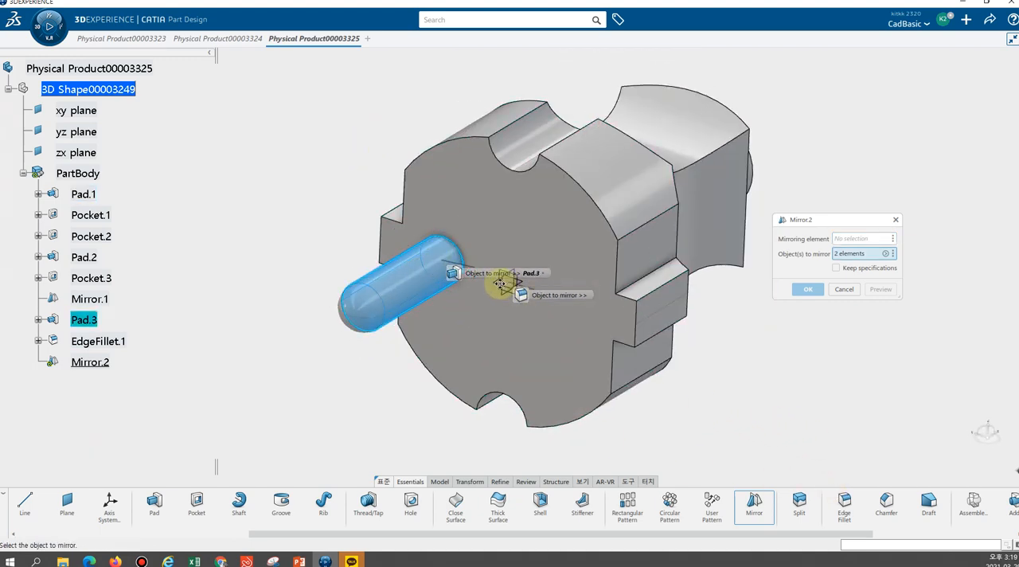
{"action": "left_click", "coordinate": [548, 296]}
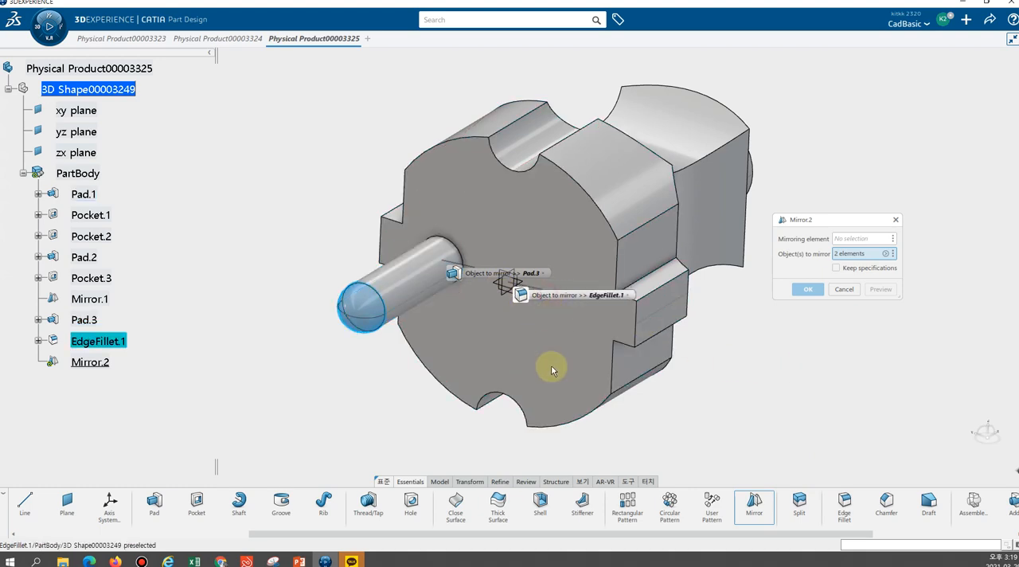
{"action": "left_click_drag", "start_coordinate": [520, 294], "coordinate": [609, 428]}
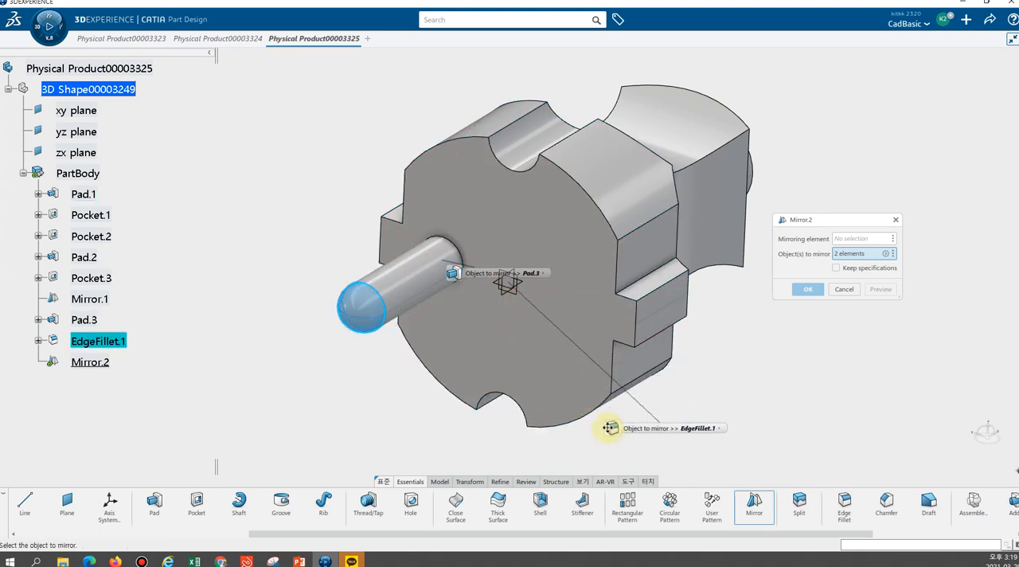
{"action": "left_click_drag", "start_coordinate": [452, 273], "coordinate": [270, 417]}
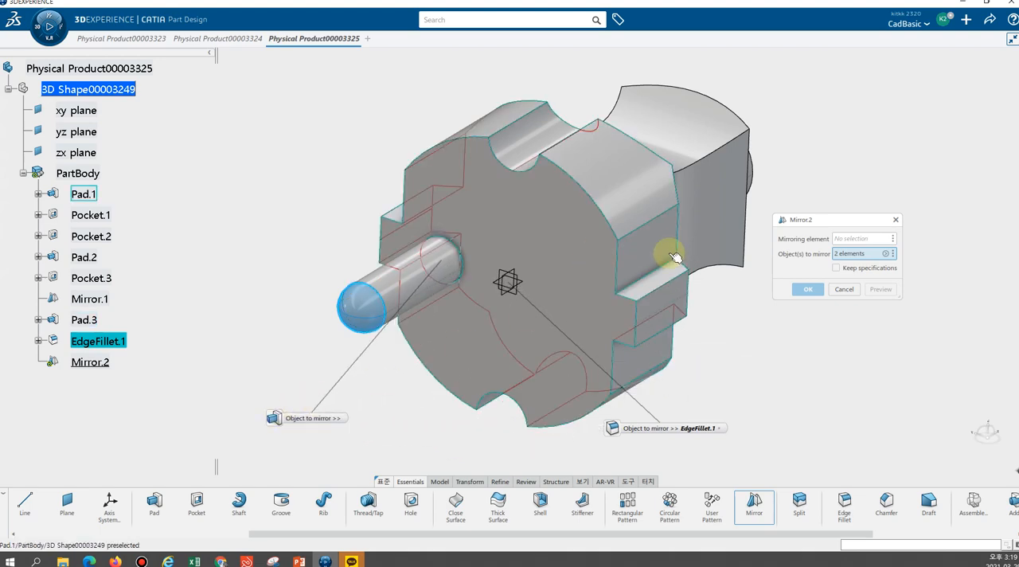
Set the zx plane as the mirroring element and complete the second contact pin
{"action": "left_click", "coordinate": [860, 238]}
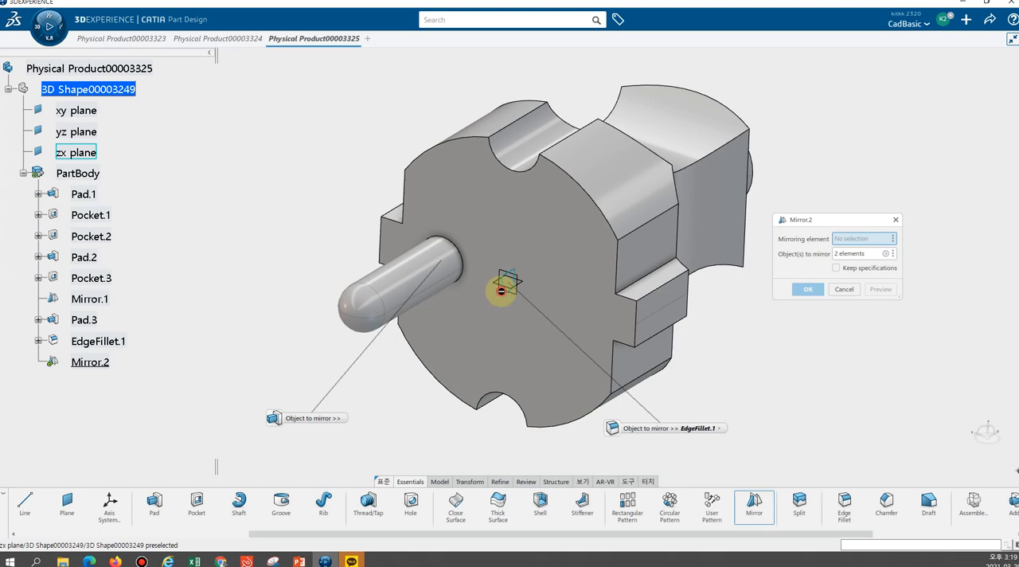
{"action": "left_click", "coordinate": [507, 293]}
{"action": "middle_click_drag", "start_coordinate": [292, 198], "coordinate": [371, 136]}
{"action": "middle_click_drag", "start_coordinate": [721, 174], "coordinate": [643, 212]}
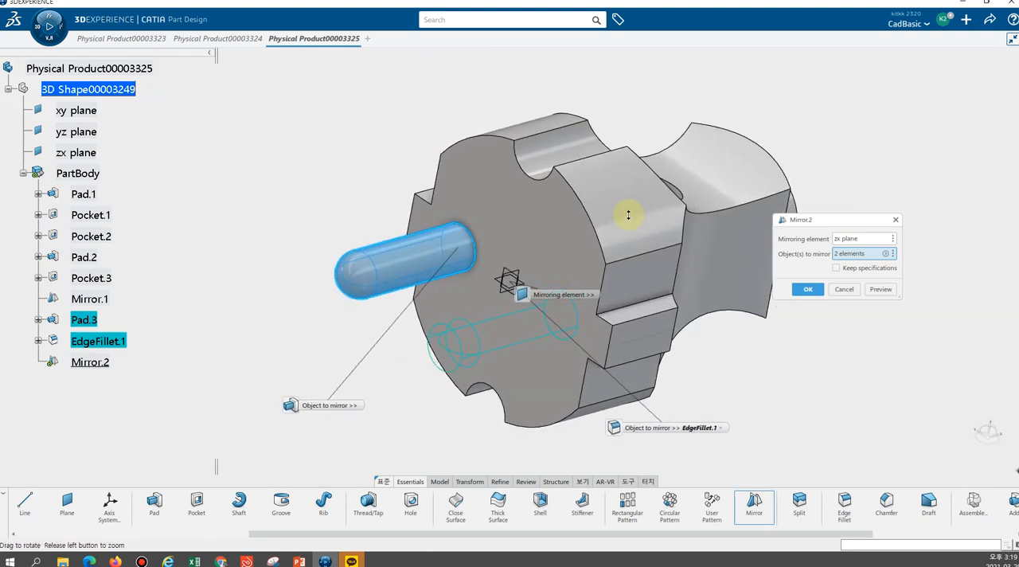
{"action": "left_click", "coordinate": [809, 291]}
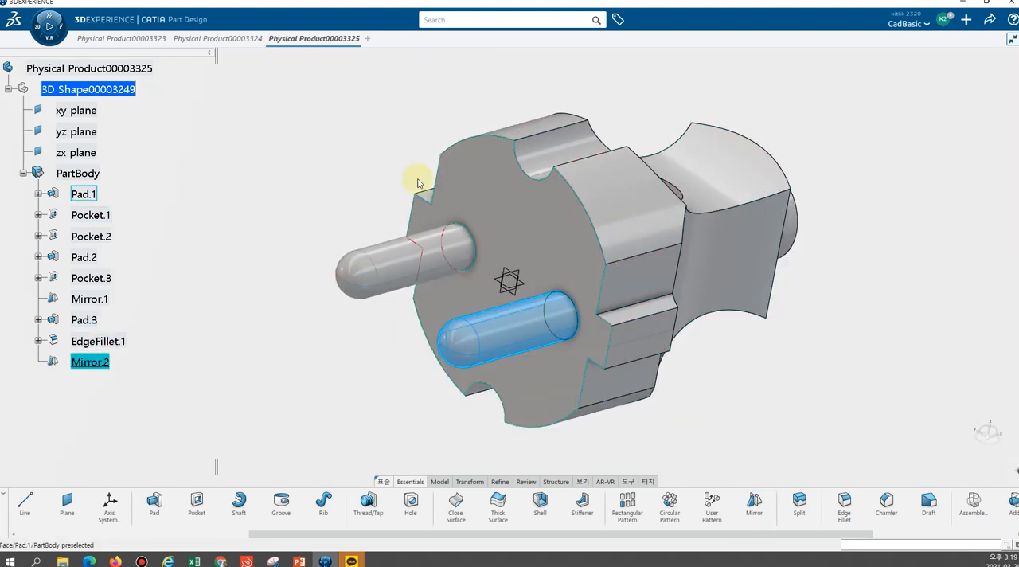
{"action": "left_click", "coordinate": [351, 173]}
{"action": "middle_click_drag", "start_coordinate": [728, 373], "coordinate": [732, 398]}
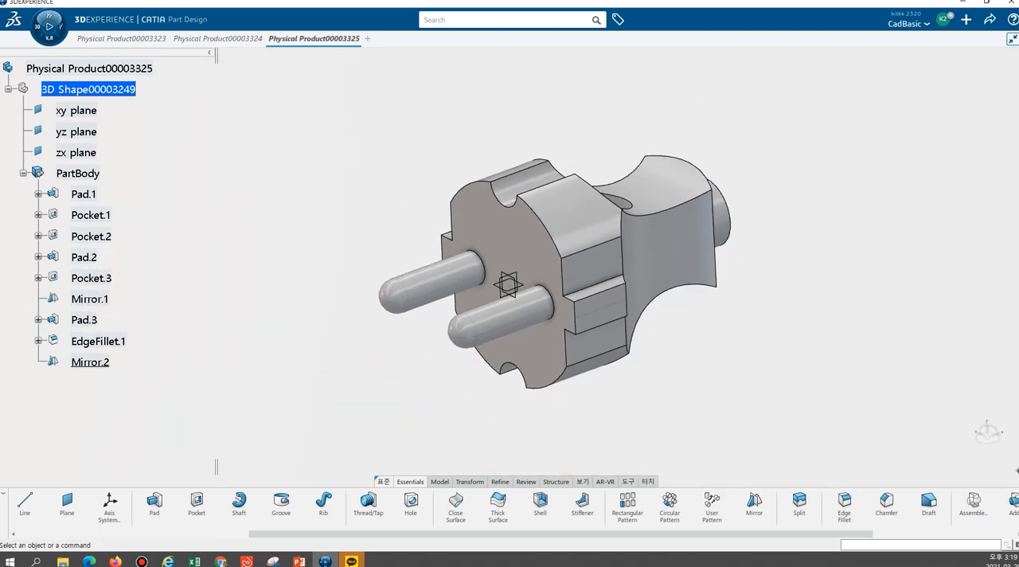
Switch to the PowerPoint drawing slide and pen-mark the R6 fillet and C5 chamfer corners, circling both labels
{"action": "key", "text": "alt+Tab"}
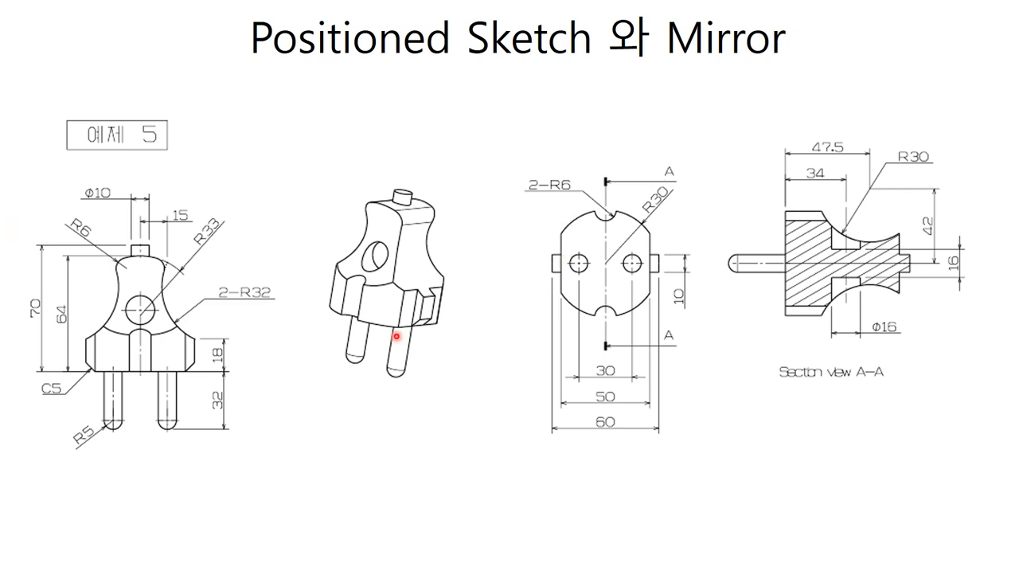
{"action": "key", "text": "alt+Tab"}
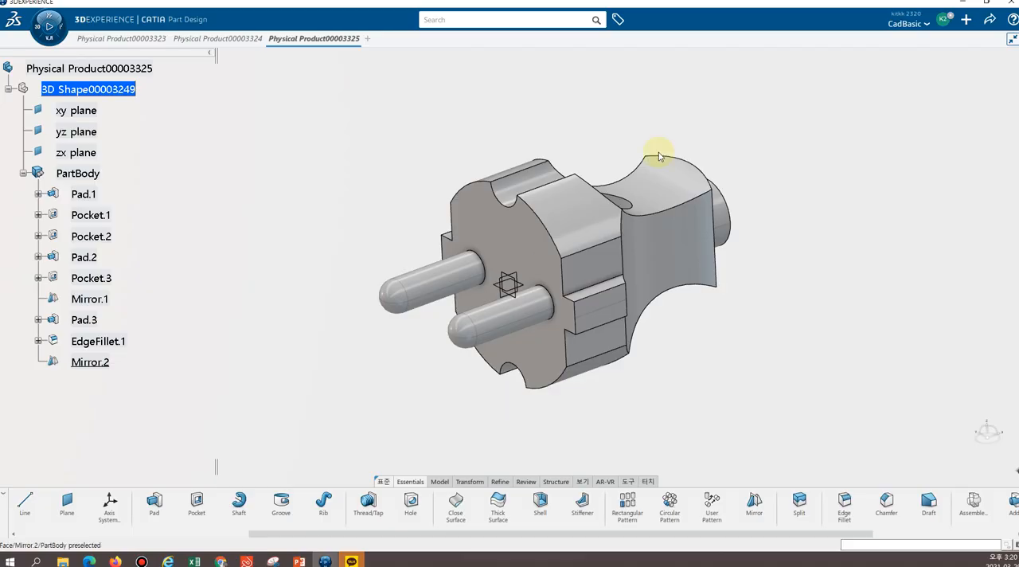
{"action": "middle_click_drag", "start_coordinate": [403, 122], "coordinate": [648, 239]}
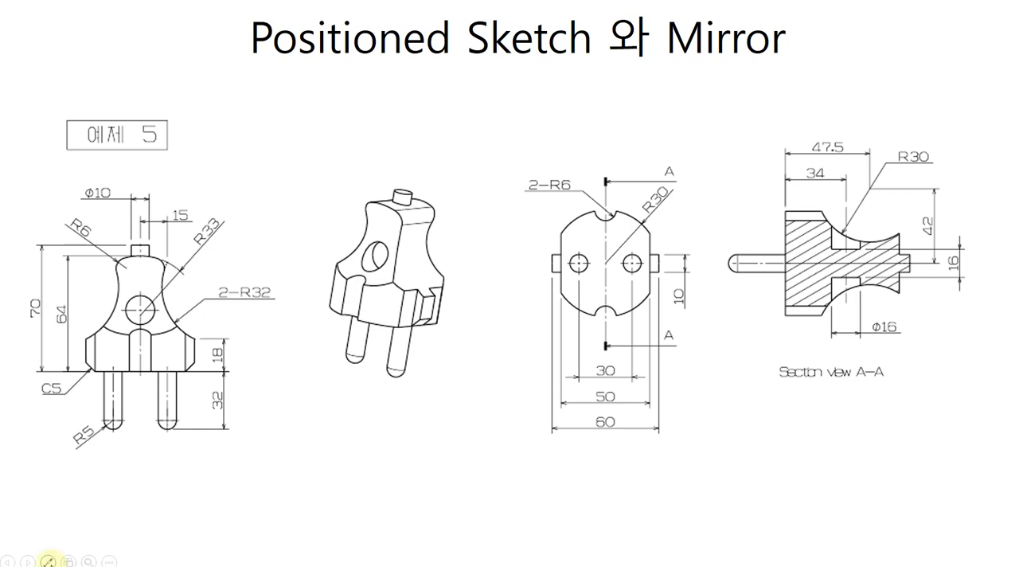
{"action": "left_click", "coordinate": [48, 561]}
{"action": "left_click", "coordinate": [24, 471]}
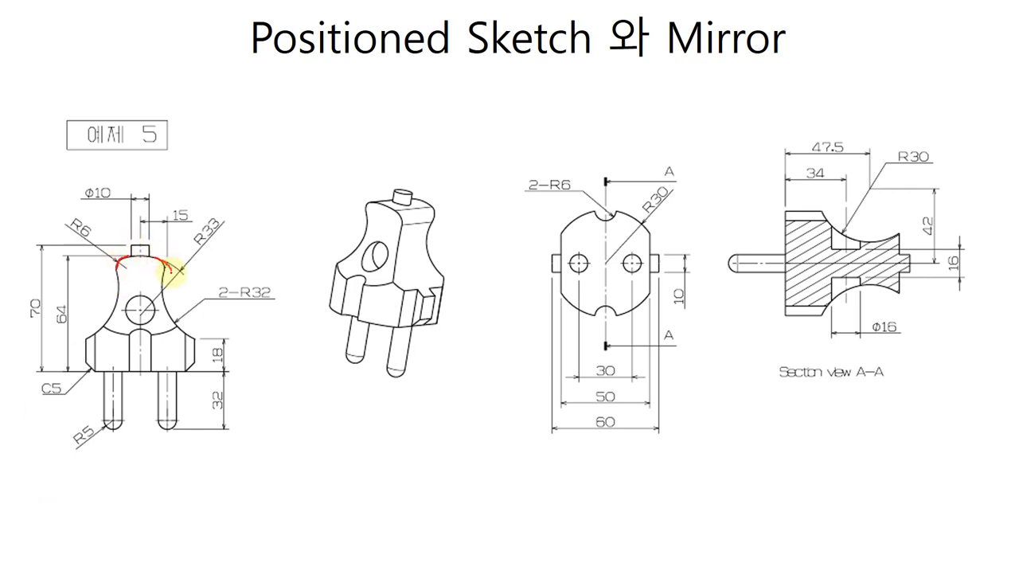
{"action": "left_click_drag", "start_coordinate": [83, 360], "coordinate": [97, 376]}
{"action": "left_click_drag", "start_coordinate": [199, 363], "coordinate": [185, 380]}
{"action": "left_click_drag", "start_coordinate": [57, 395], "coordinate": [55, 401]}
{"action": "mouse_move", "coordinate": [94, 243]}
{"action": "left_mouse_down"}
{"action": "mouse_move", "coordinate": [80, 210]}
{"action": "mouse_move", "coordinate": [102, 268]}
{"action": "left_mouse_up"}
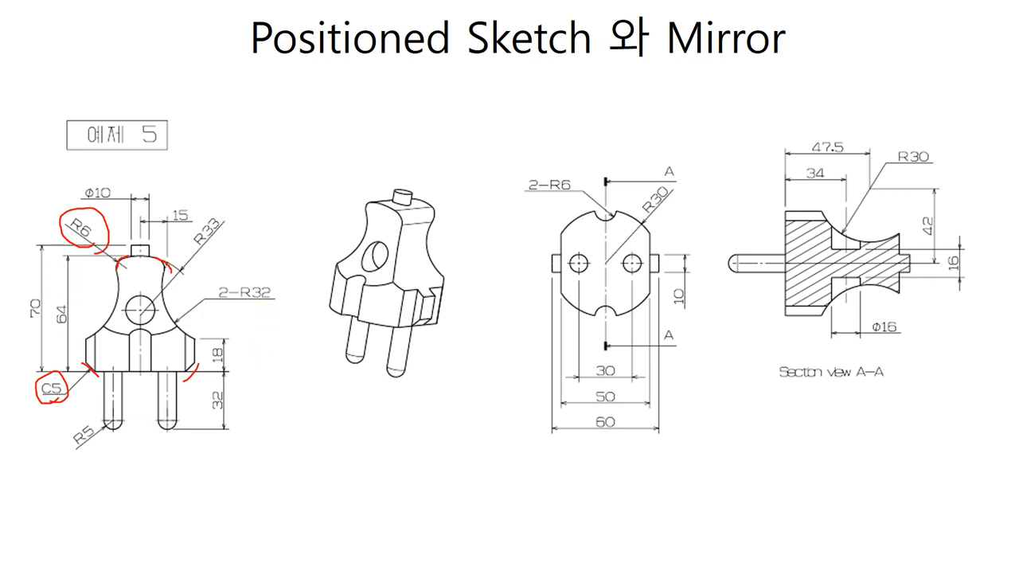
Return to CATIA and round the two opposite side edges of the grip's rear end face with a 6 mm edge fillet
{"action": "key", "text": "alt+Tab"}
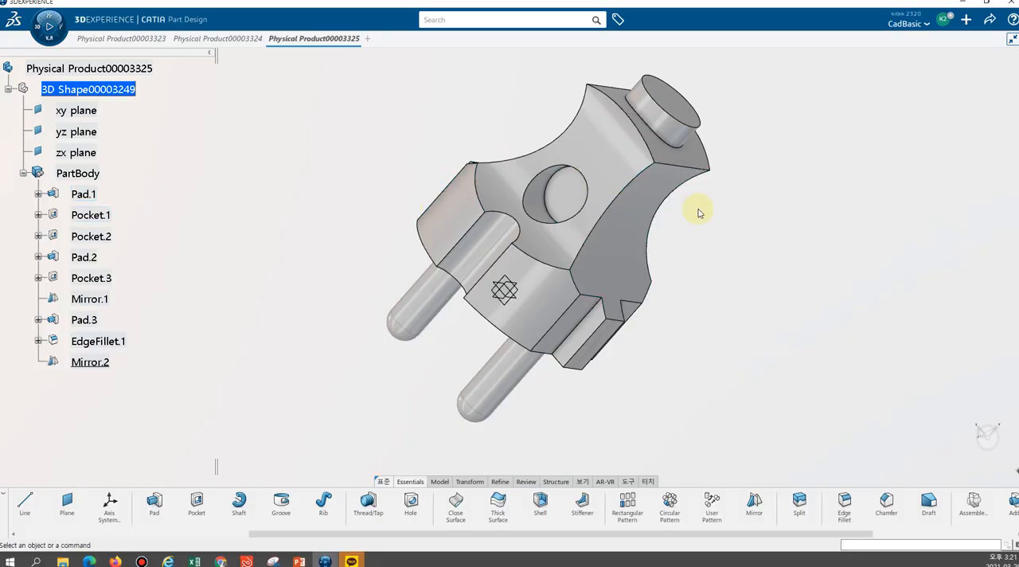
{"action": "key", "text": "alt+Tab"}
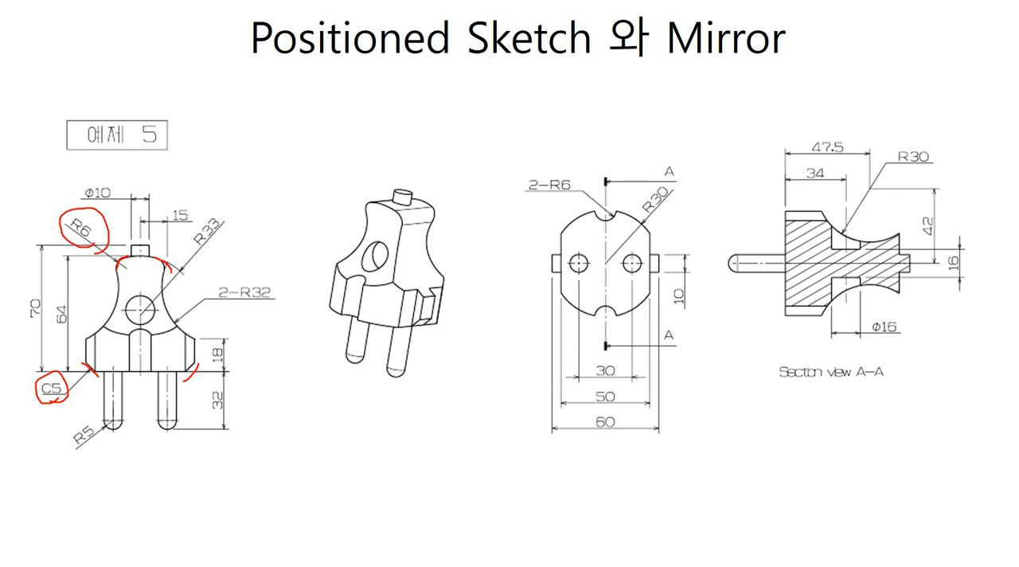
{"action": "key", "text": "alt+Tab"}
{"action": "middle_click_drag", "start_coordinate": [288, 191], "coordinate": [500, 152]}
{"action": "middle_click_drag", "start_coordinate": [603, 123], "coordinate": [561, 171]}
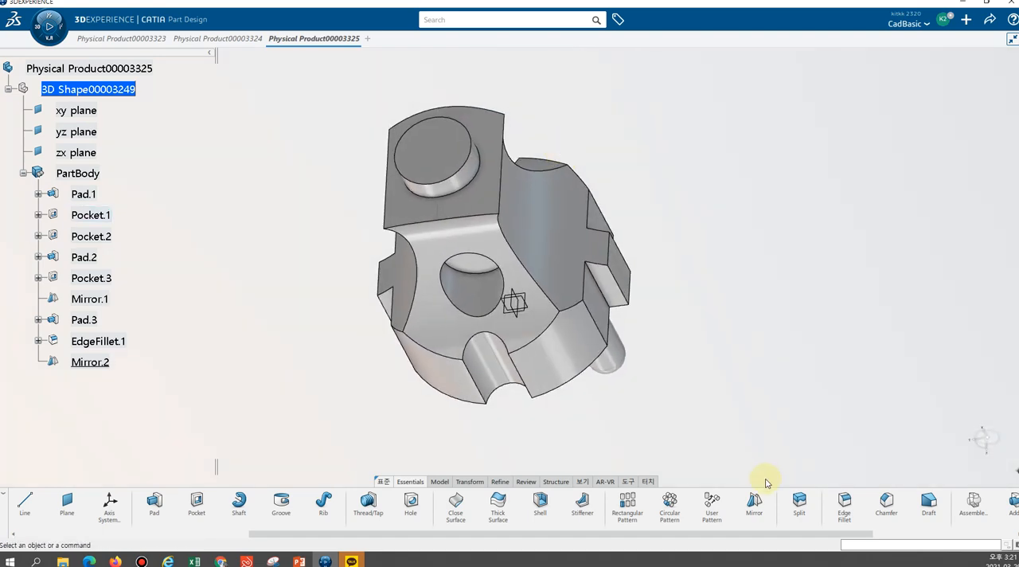
{"action": "left_click", "coordinate": [831, 508]}
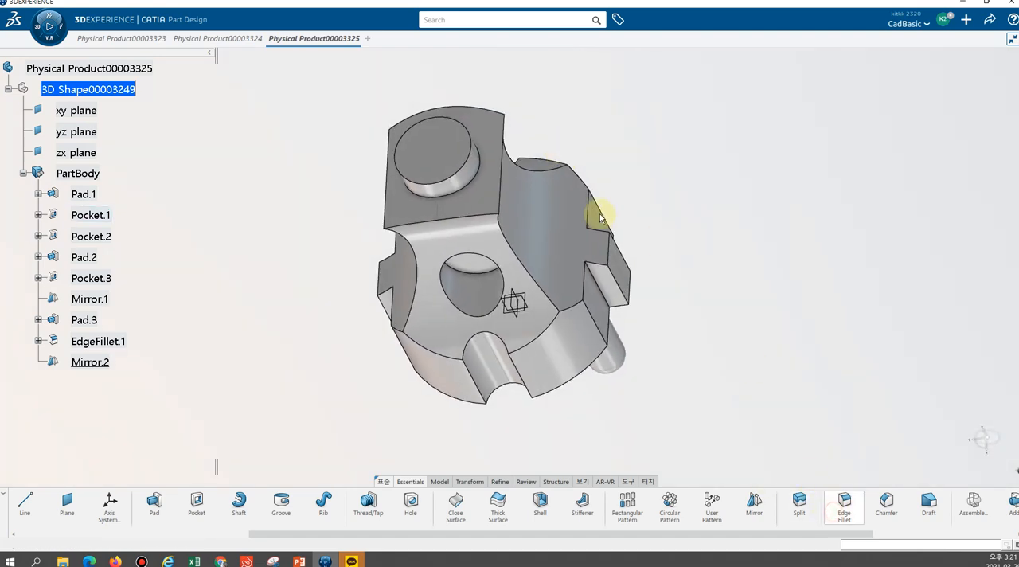
{"action": "left_click", "coordinate": [501, 190]}
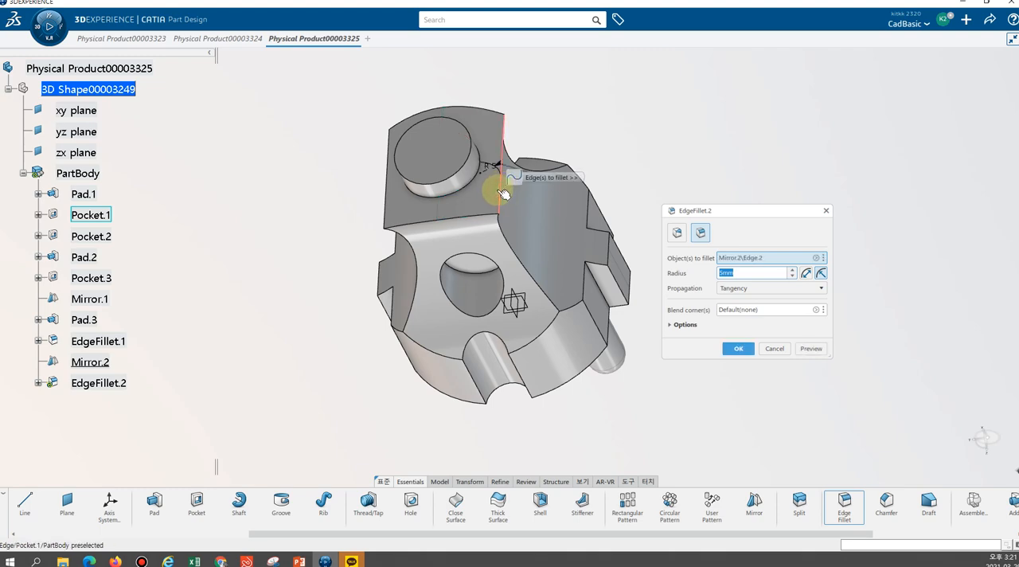
{"action": "left_click", "coordinate": [386, 205]}
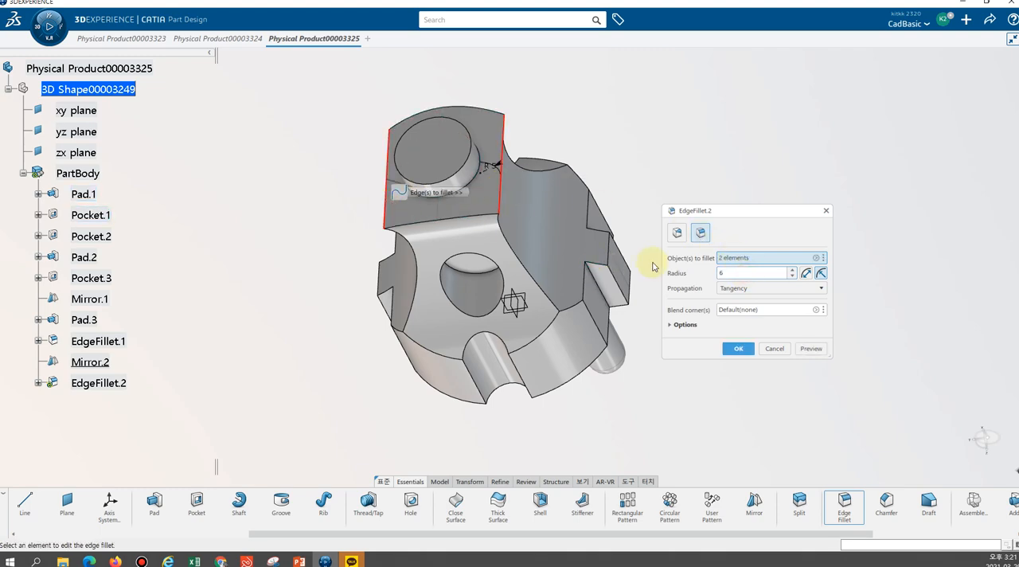
{"action": "left_click", "coordinate": [738, 348]}
{"action": "left_click", "coordinate": [739, 179]}
Chamfer the outer front edges of the two side tabs by 5 mm at 45 degrees
{"action": "mouse_move", "coordinate": [711, 205]}
{"action": "middle_mouse_down"}
{"action": "mouse_move", "coordinate": [718, 166]}
{"action": "mouse_move", "coordinate": [702, 211]}
{"action": "middle_mouse_up"}
{"action": "middle_click_drag", "start_coordinate": [376, 384], "coordinate": [361, 163]}
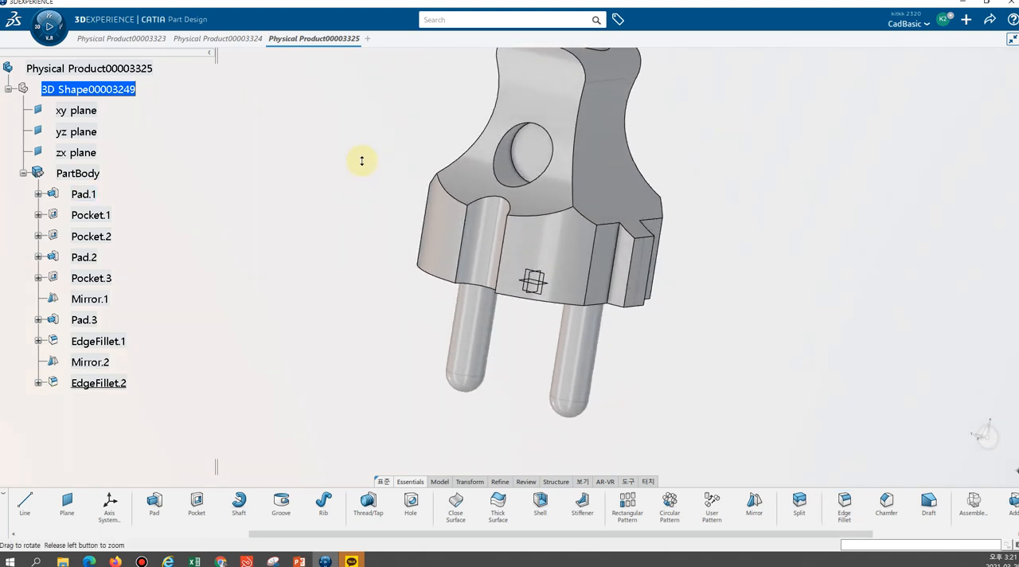
{"action": "middle_click_drag", "start_coordinate": [741, 263], "coordinate": [610, 273]}
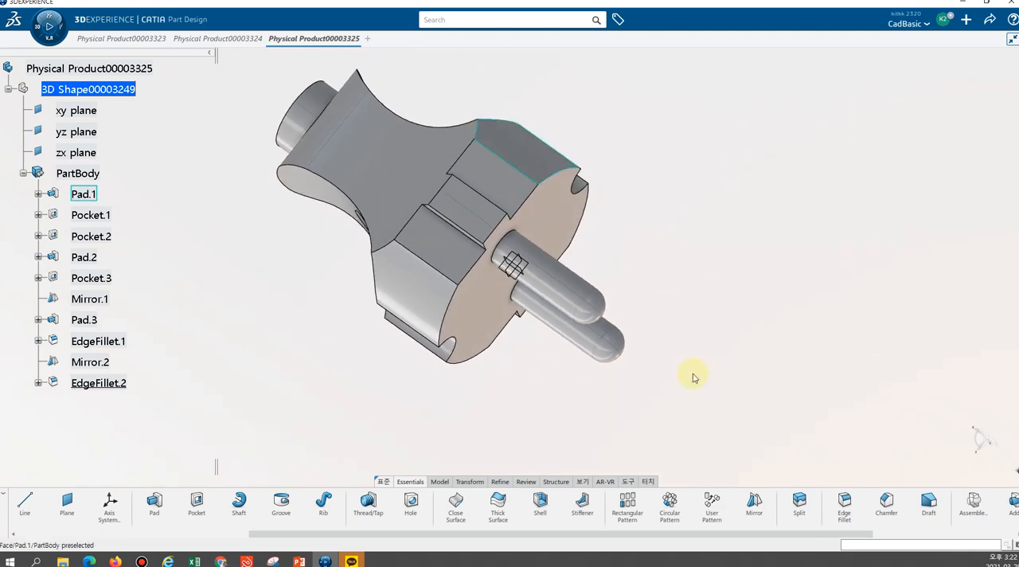
{"action": "left_click", "coordinate": [885, 517]}
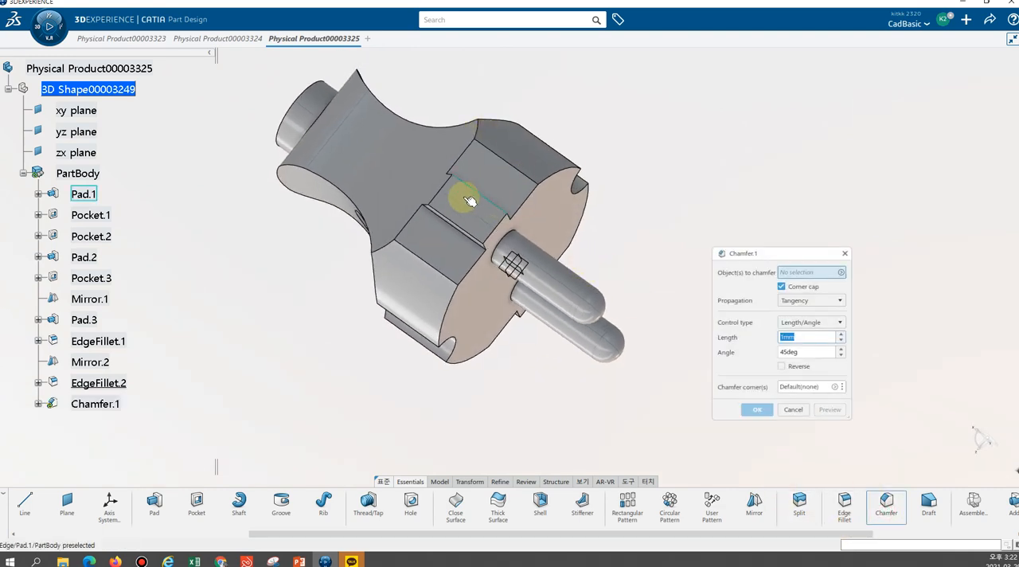
{"action": "left_click", "coordinate": [495, 235]}
{"action": "middle_click_drag", "start_coordinate": [645, 200], "coordinate": [580, 227]}
{"action": "left_click", "coordinate": [589, 230]}
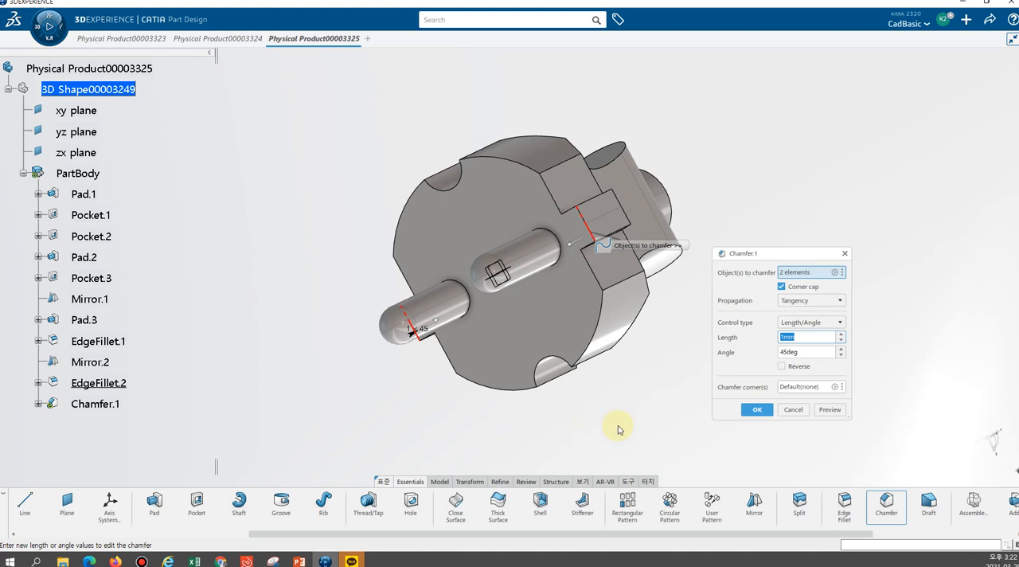
{"action": "left_click", "coordinate": [757, 409]}
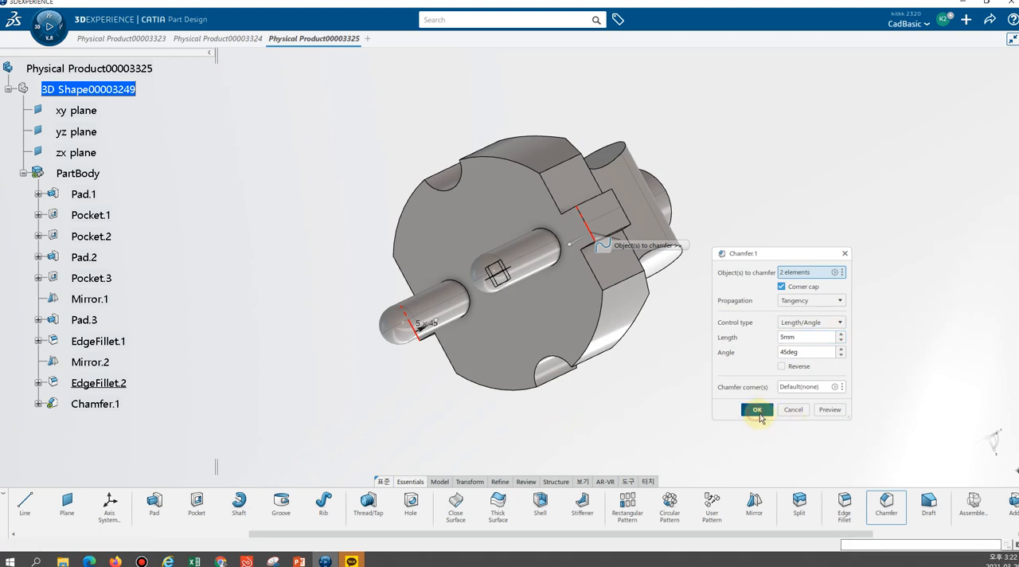
{"action": "middle_click_drag", "start_coordinate": [765, 239], "coordinate": [574, 313]}
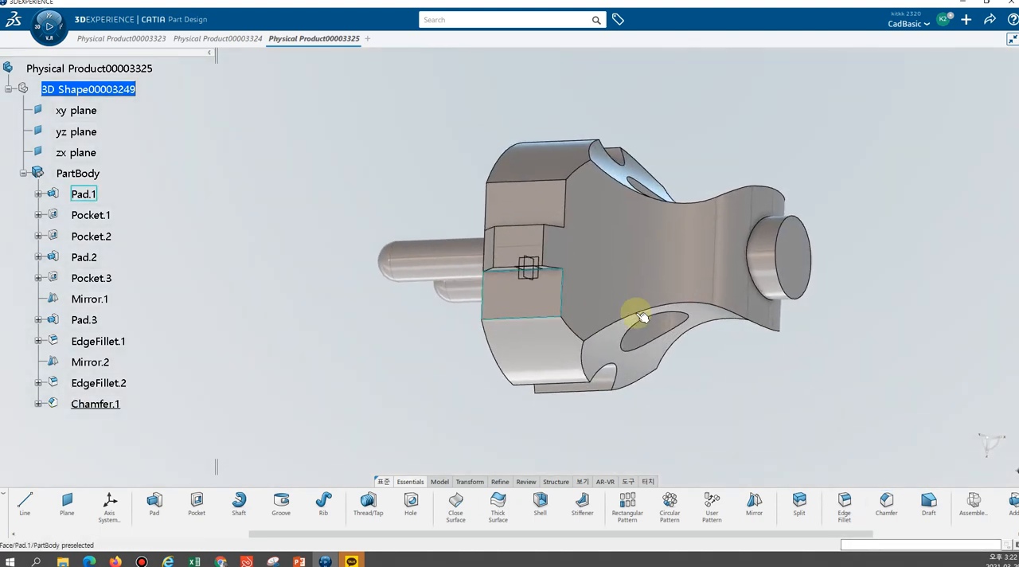
{"action": "middle_click_drag", "start_coordinate": [874, 312], "coordinate": [564, 271]}
{"action": "middle_click_drag", "start_coordinate": [676, 359], "coordinate": [646, 168]}
{"action": "middle_click_drag", "start_coordinate": [321, 346], "coordinate": [389, 269]}
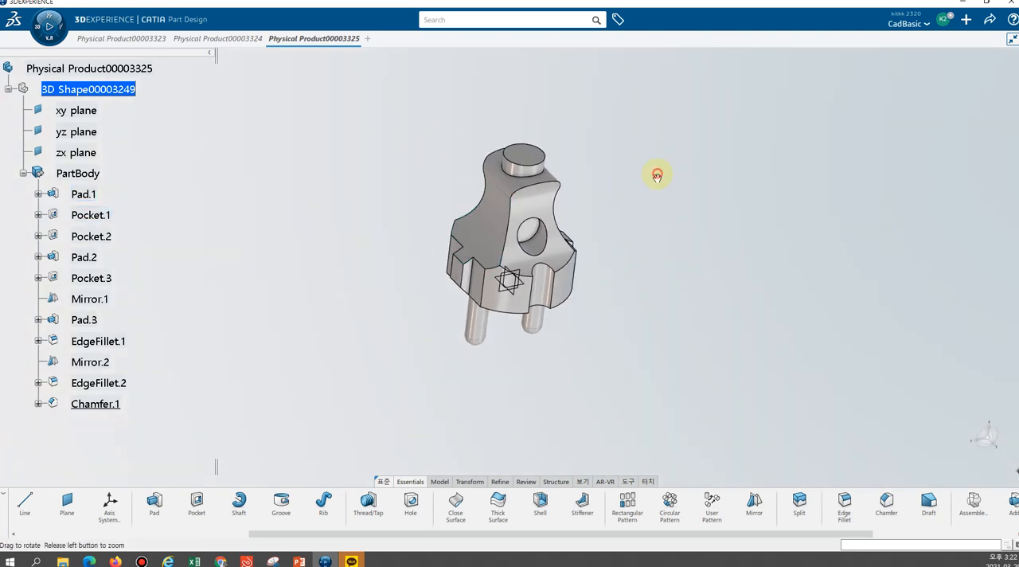
{"action": "middle_click_drag", "start_coordinate": [657, 175], "coordinate": [552, 266]}
{"action": "middle_click_drag", "start_coordinate": [449, 239], "coordinate": [598, 302]}
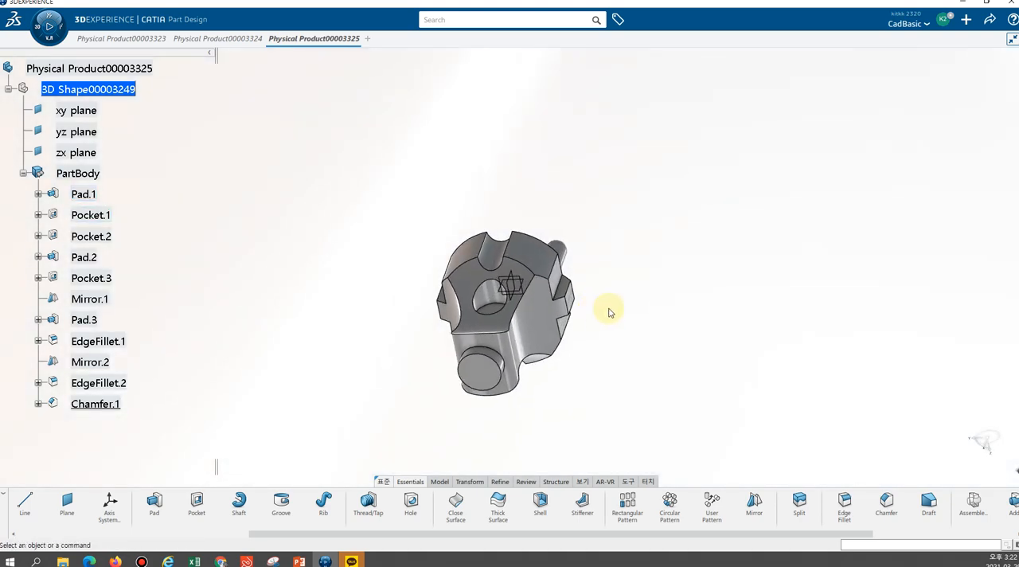
Check the plug model from several angles, switch to the PowerPoint drawing slide and review its dimensions with the laser pointer
{"action": "middle_click_drag", "start_coordinate": [597, 389], "coordinate": [602, 279]}
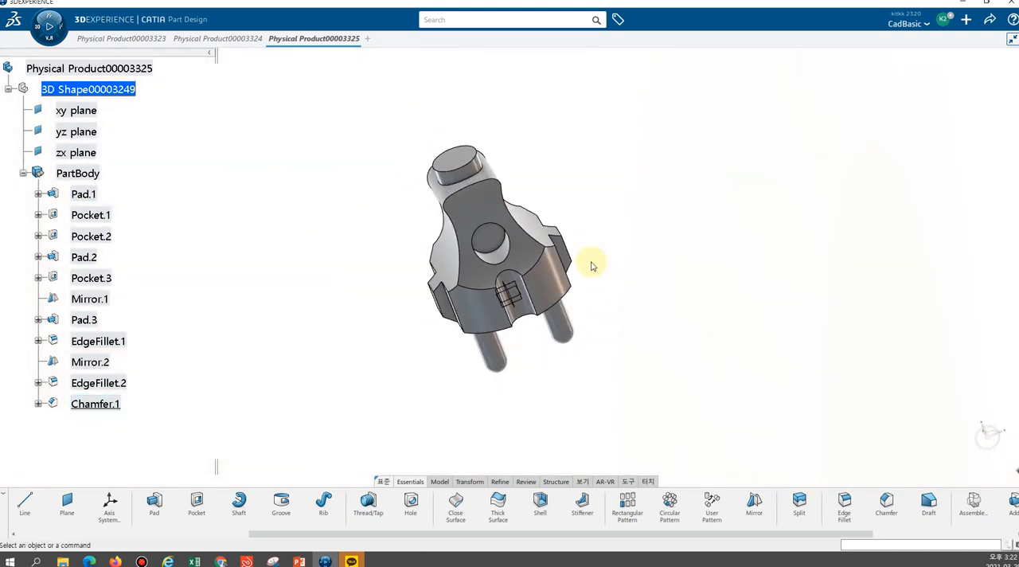
{"action": "left_click_drag", "start_coordinate": [658, 201], "coordinate": [618, 202]}
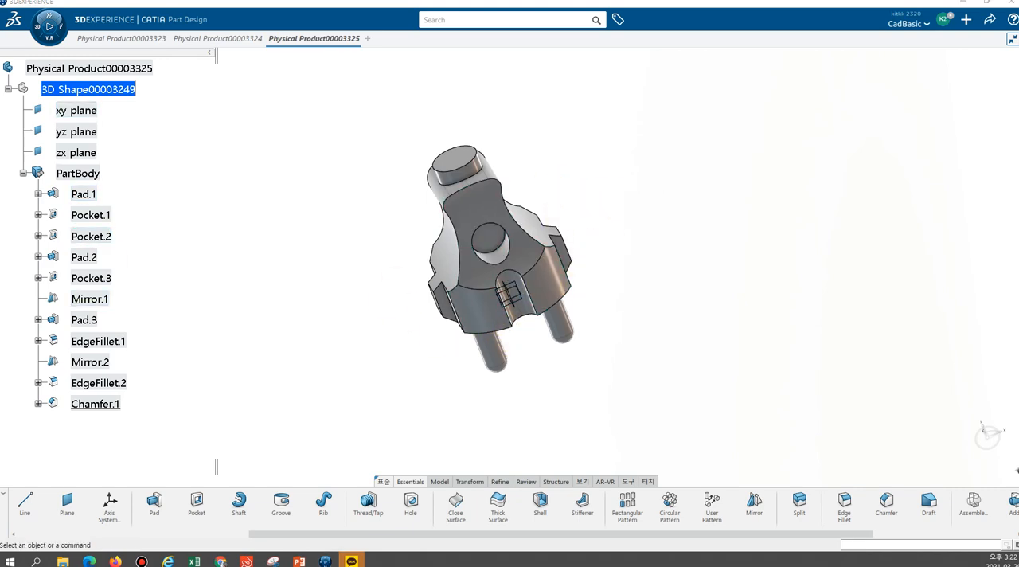
{"action": "key", "text": "alt+Tab"}
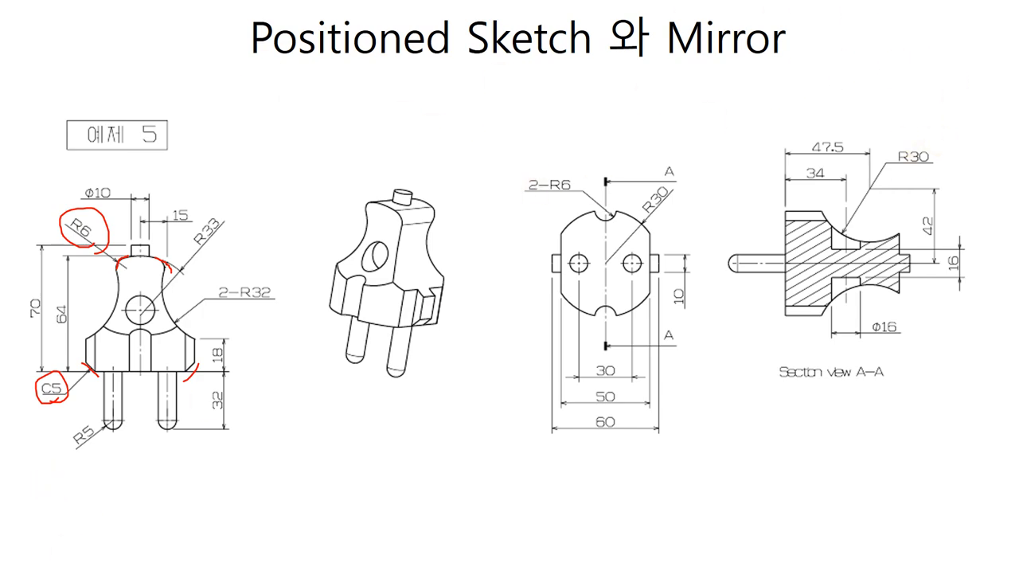
{"action": "left_click", "coordinate": [48, 561]}
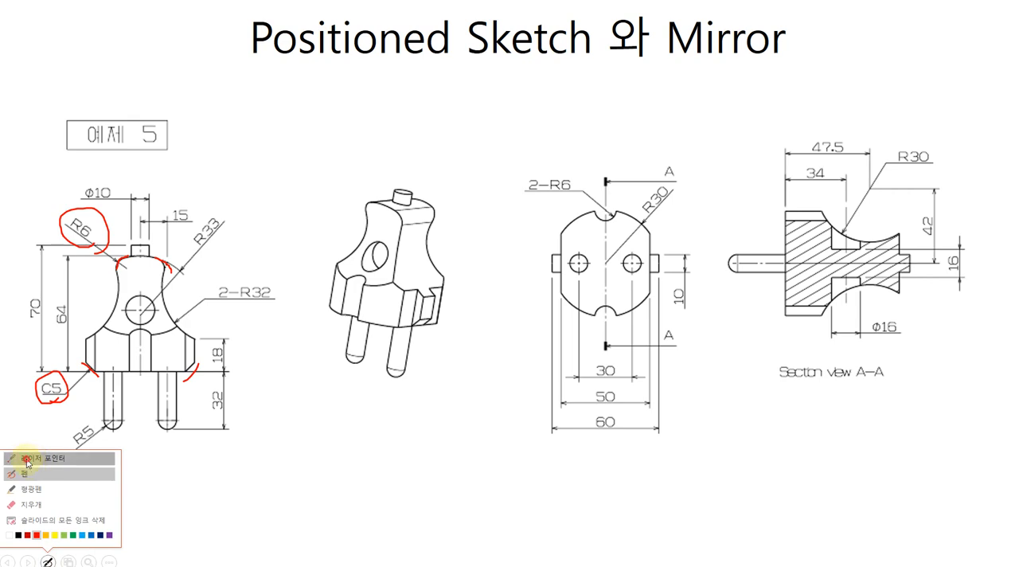
{"action": "left_click", "coordinate": [39, 461]}
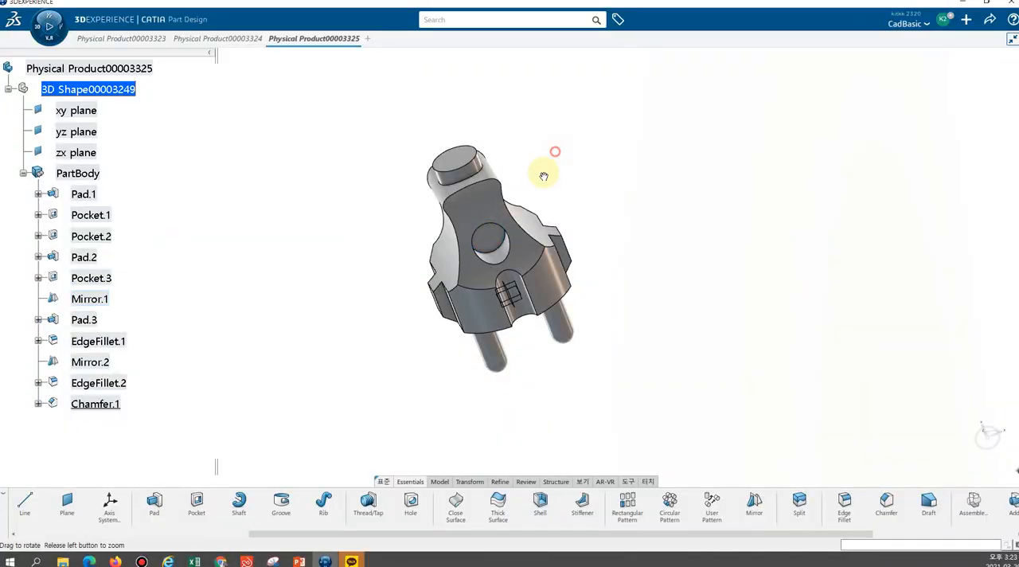
Return to CATIA and examine the plug's grip, side tabs, notches and contact pins from all sides against the drawing
{"action": "middle_click_drag", "start_coordinate": [546, 171], "coordinate": [454, 227]}
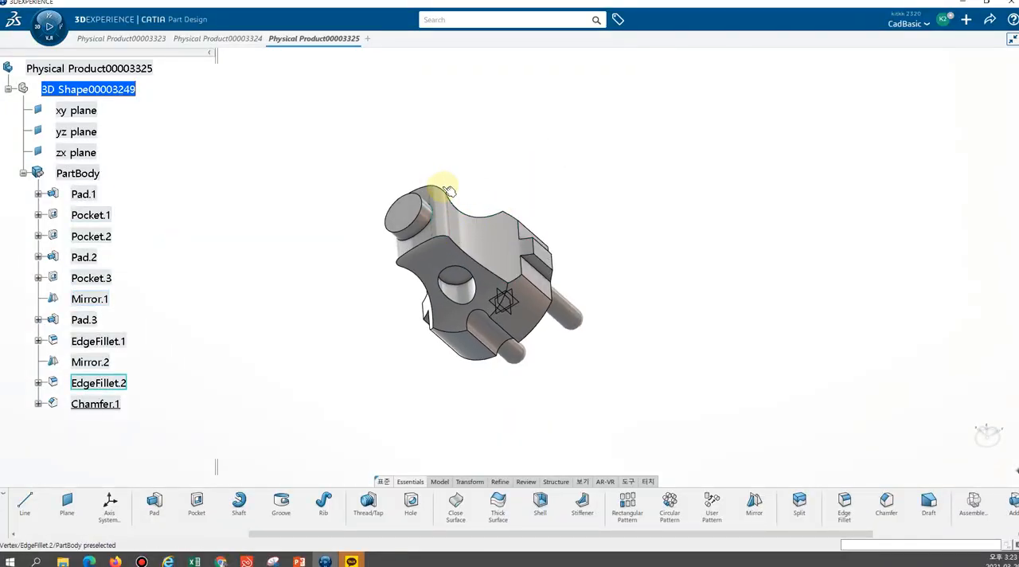
{"action": "middle_click_drag", "start_coordinate": [604, 261], "coordinate": [517, 286]}
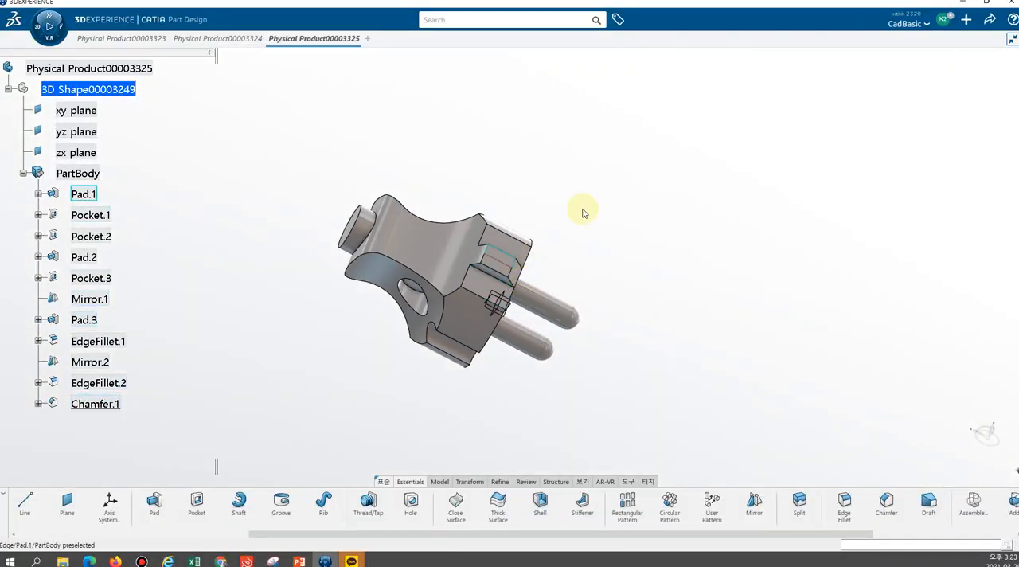
{"action": "middle_click_drag", "start_coordinate": [634, 189], "coordinate": [580, 278]}
{"action": "middle_click_drag", "start_coordinate": [649, 154], "coordinate": [570, 278]}
{"action": "middle_click_drag", "start_coordinate": [396, 223], "coordinate": [491, 177]}
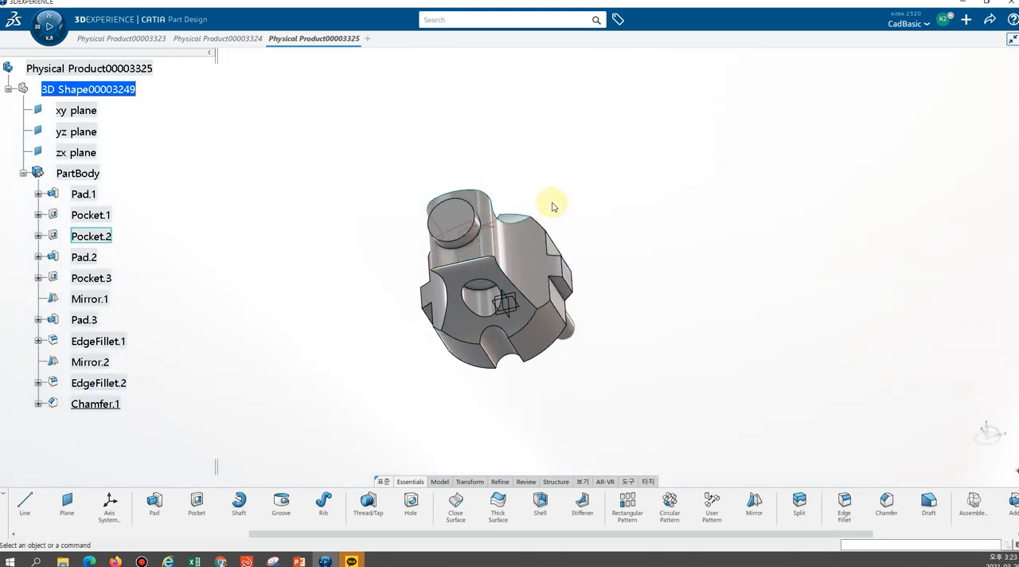
{"action": "middle_click_drag", "start_coordinate": [395, 359], "coordinate": [426, 203]}
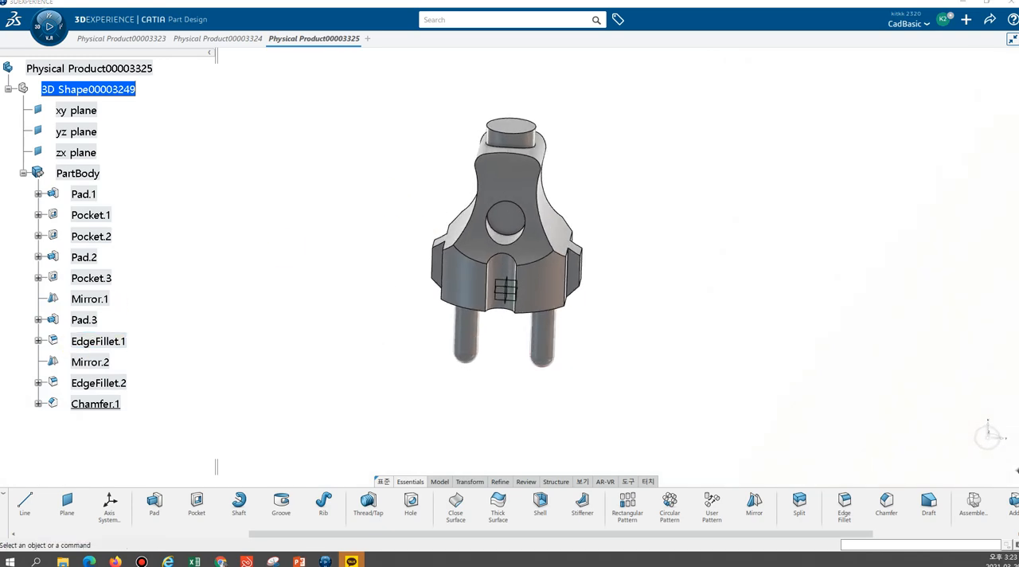